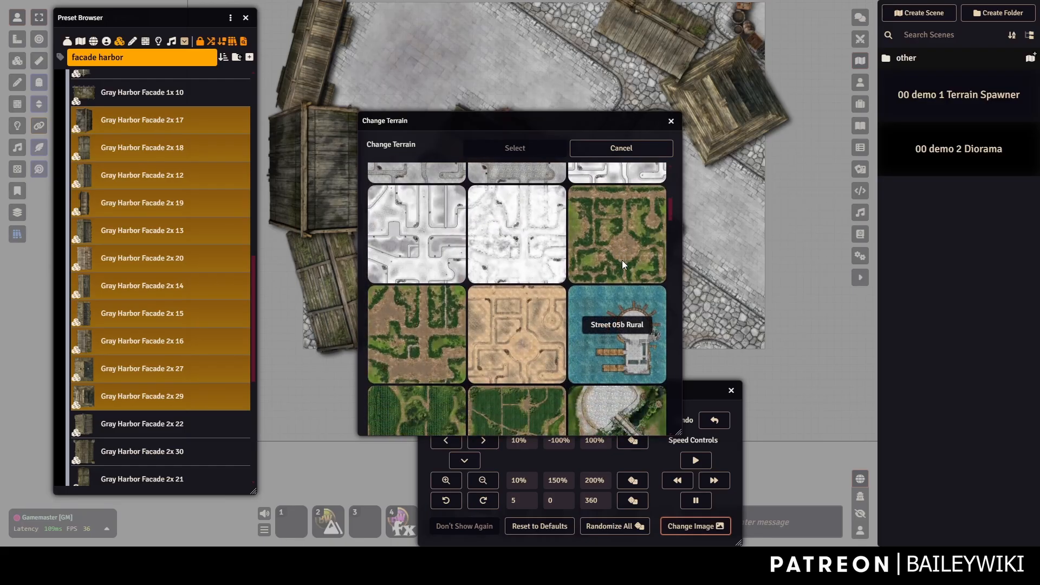
Apply the green grass maze terrain to the terrain tile.
click(619, 246)
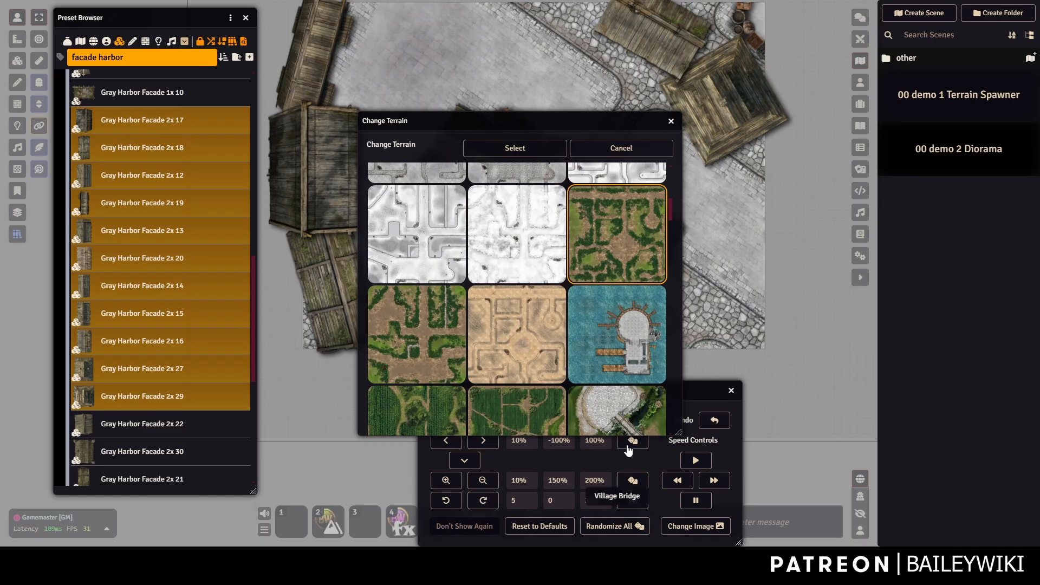
click(519, 150)
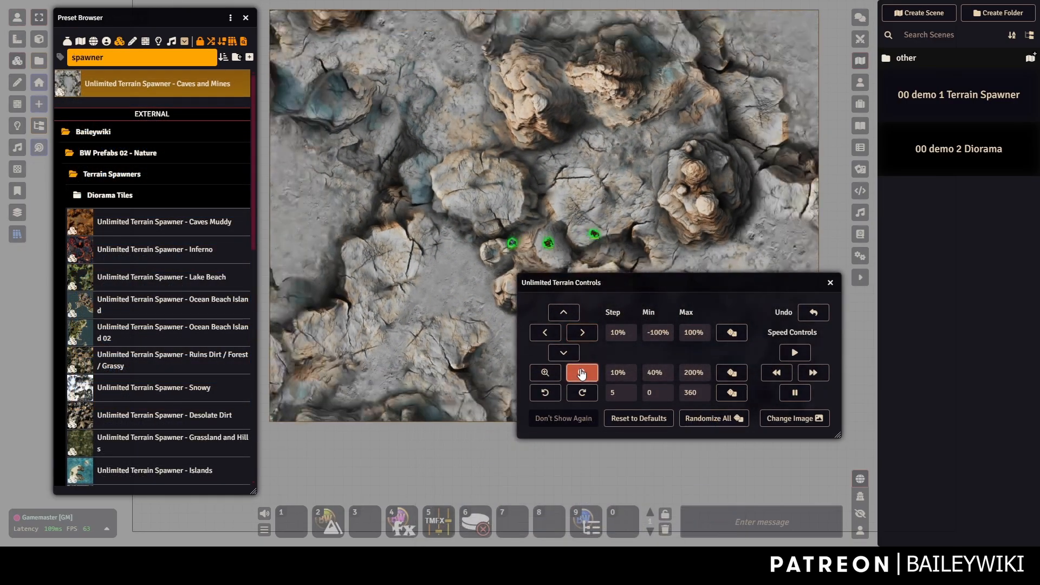
Shrink the cave rock texture to a small repeating pattern, then enlarge it to close-up rocks.
click(583, 373)
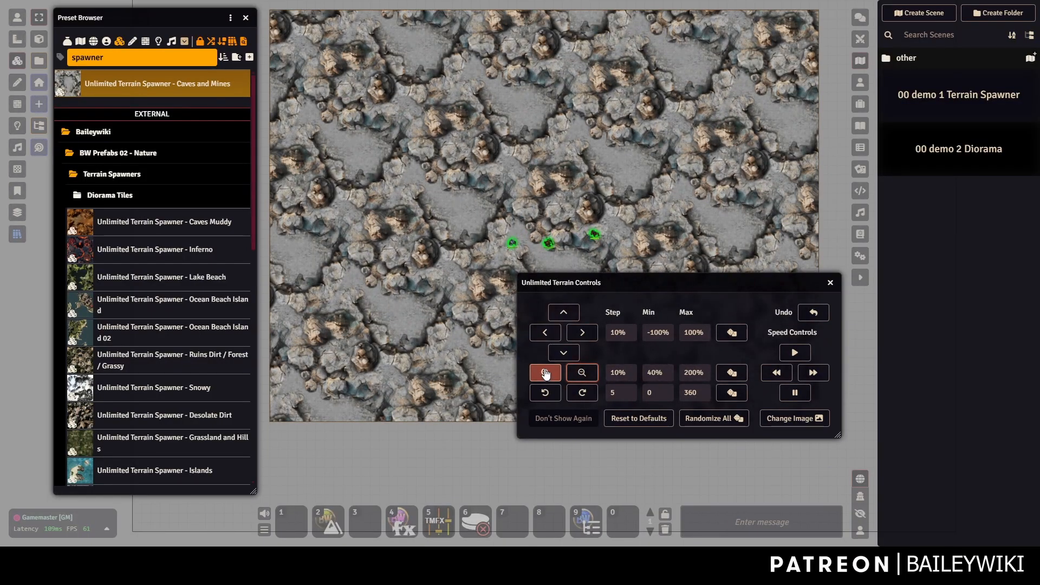
click(545, 373)
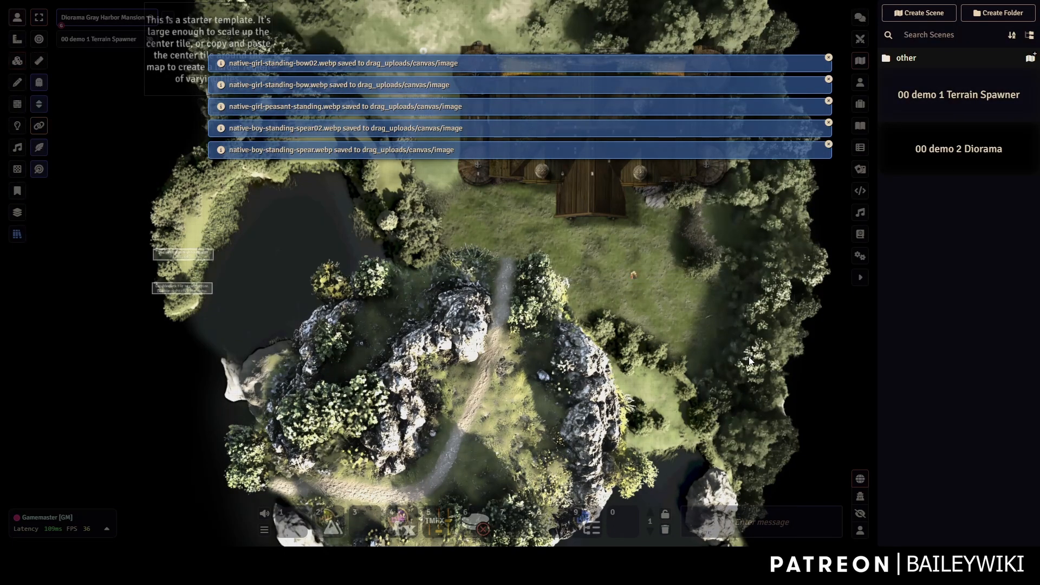
Zoom into the grassy clearing and move a native figure token 10 ft up-left.
drag(624, 333, 527, 269)
scroll(527, 269, up, 10)
scroll(545, 232, up, 5)
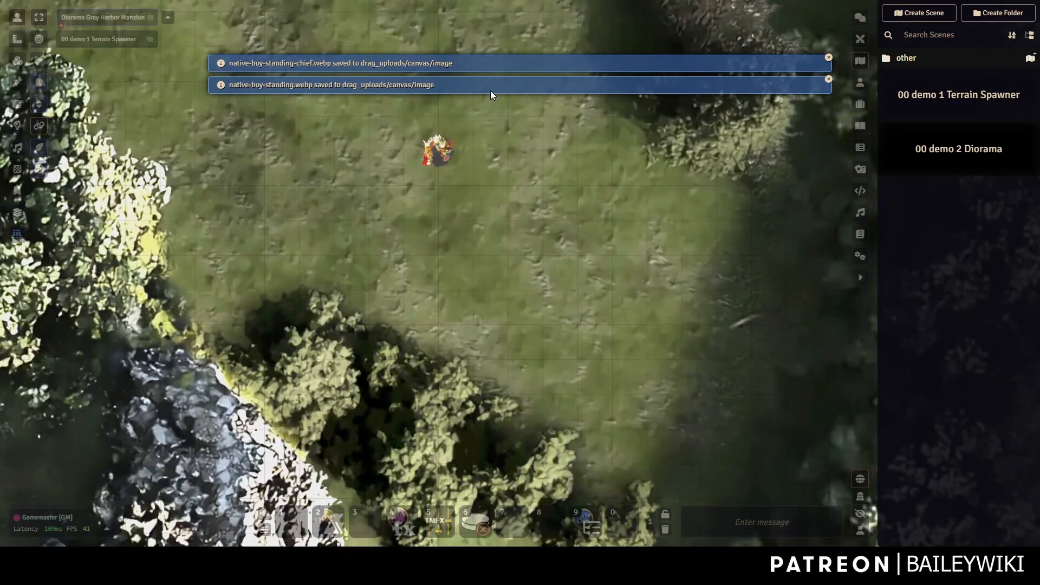
drag(442, 154, 350, 205)
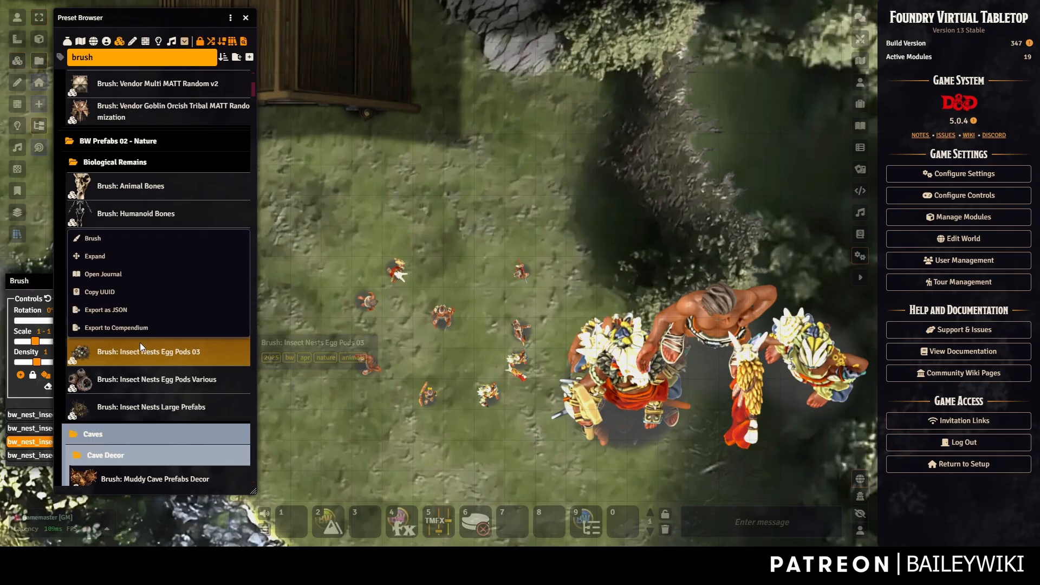
Load three Egg Pods 03 nest images into the brush.
click(94, 255)
drag(473, 146, 727, 61)
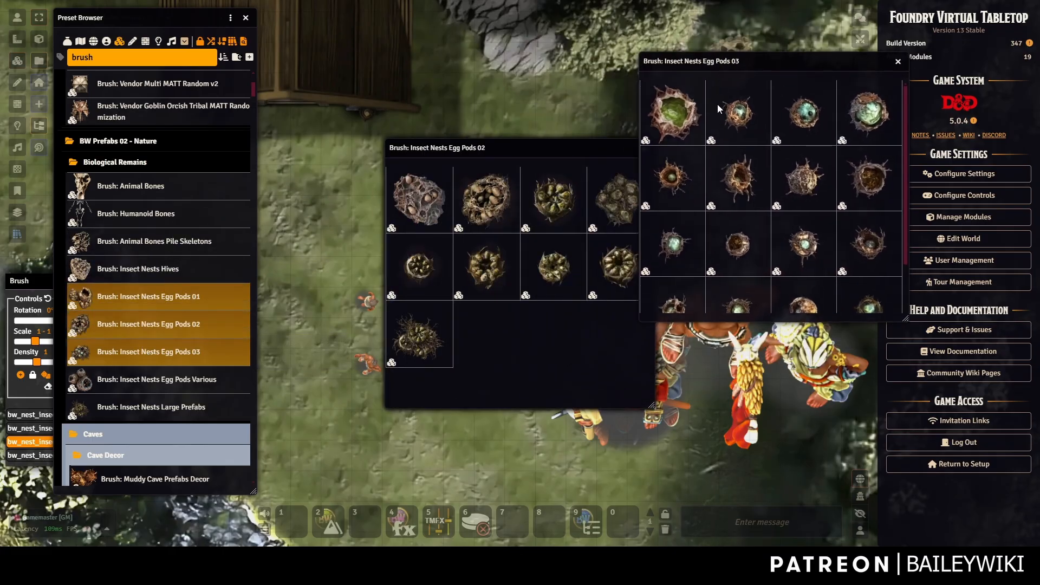
click(748, 181)
ctrl+click(672, 178)
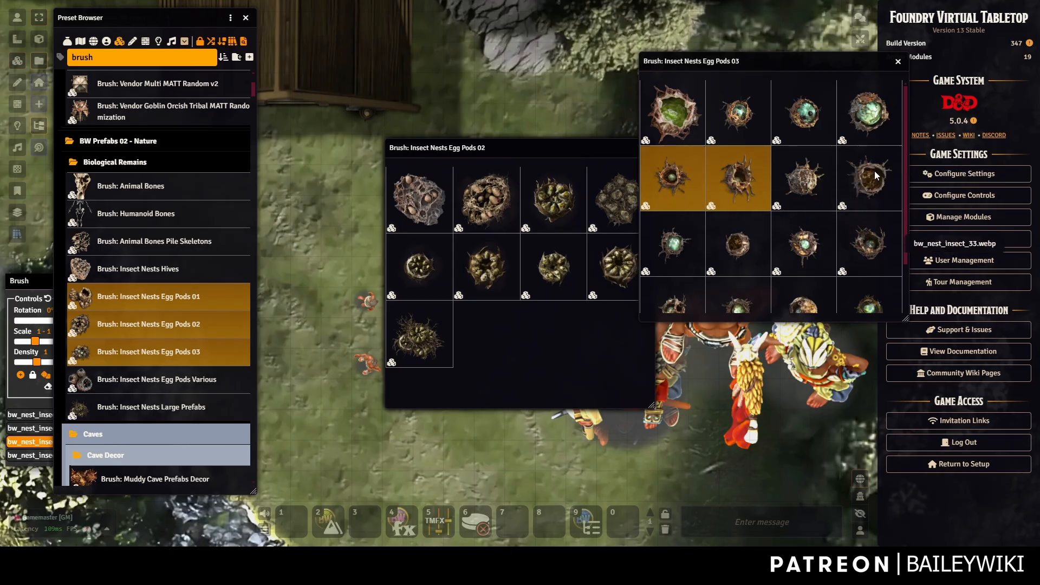
ctrl+click(858, 153)
right_click(870, 181)
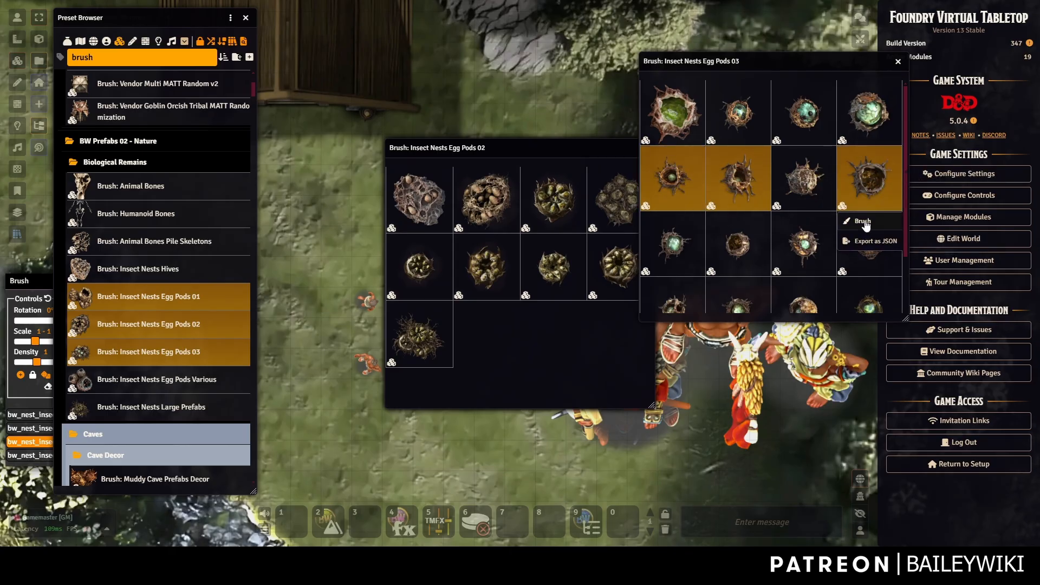
click(862, 221)
click(897, 61)
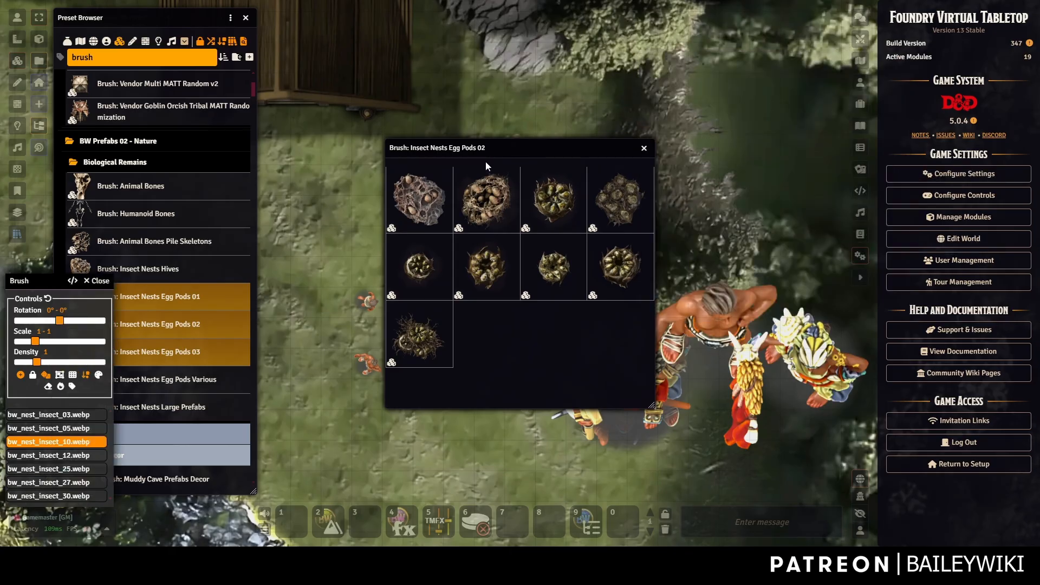
Add two Egg Pods 02 nest images to the brush.
drag(485, 161, 770, 86)
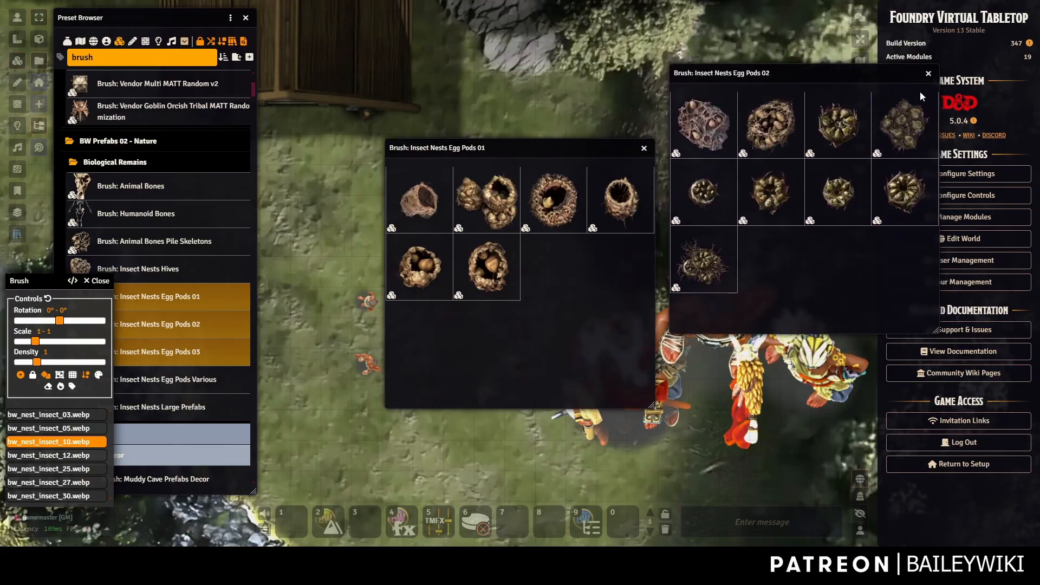
click(702, 125)
click(782, 131)
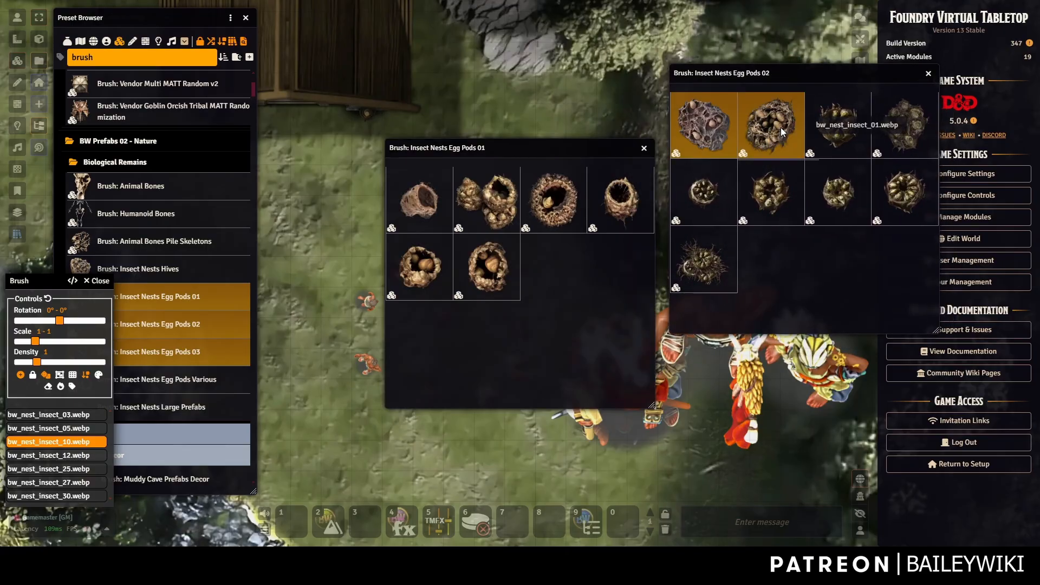
right_click(782, 132)
click(763, 177)
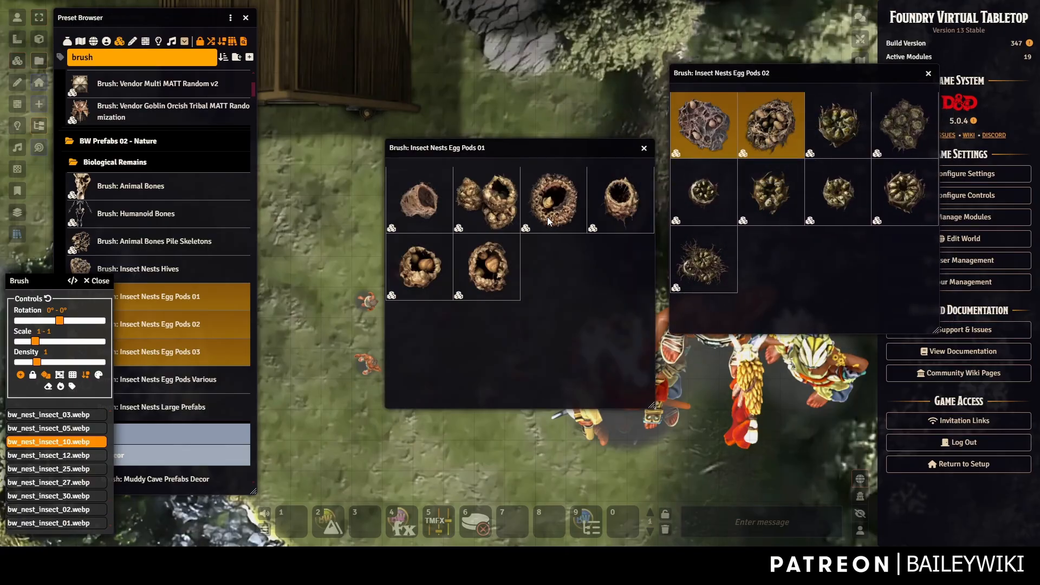
Add three Egg Pods 01 nest images to the brush.
click(474, 201)
click(486, 266)
click(419, 266)
right_click(420, 266)
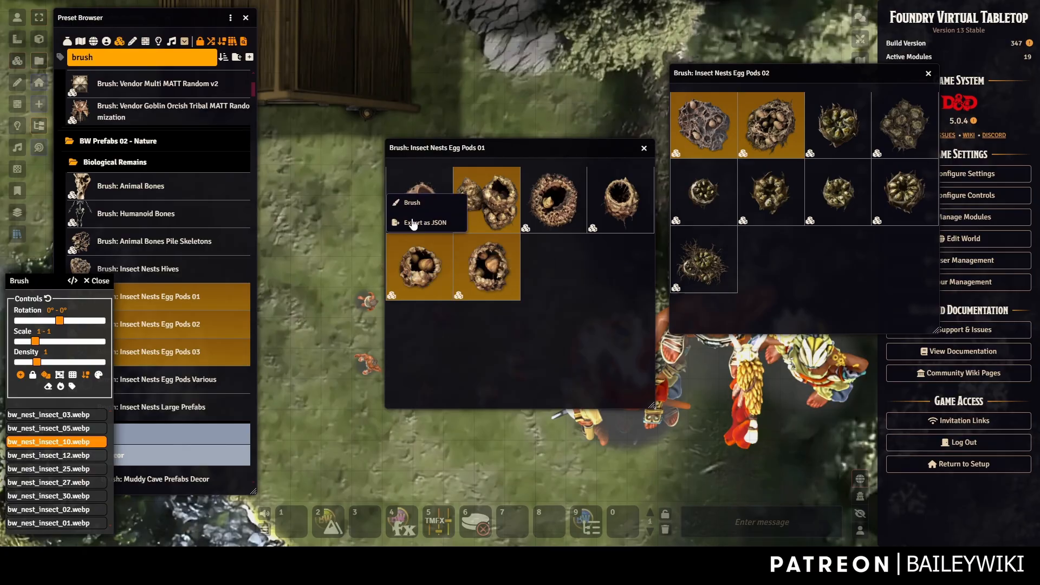
click(412, 202)
Close the egg-pod variant windows and stamp an egg-pod nest in the clearing.
click(644, 148)
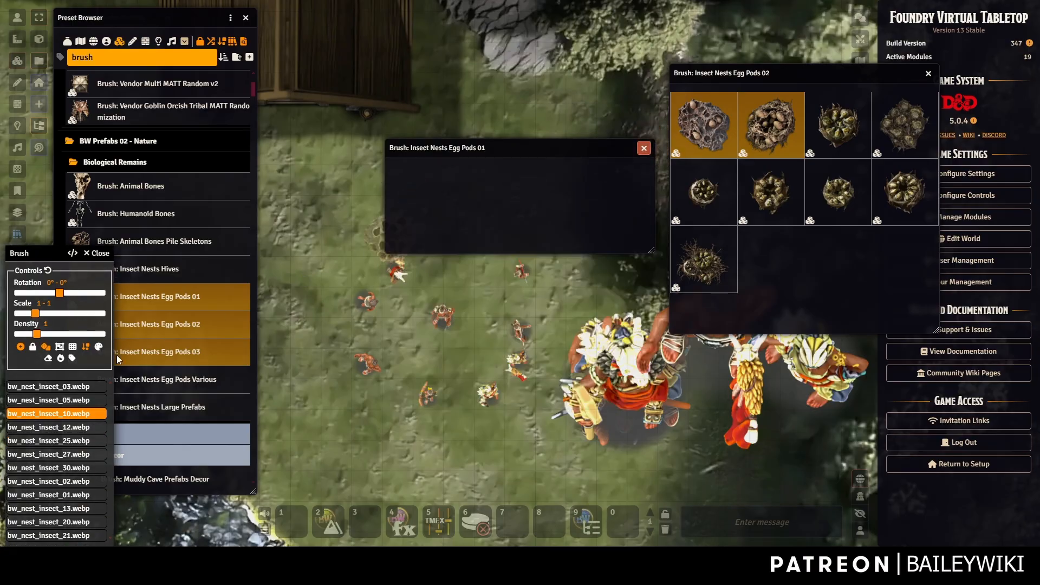
click(928, 74)
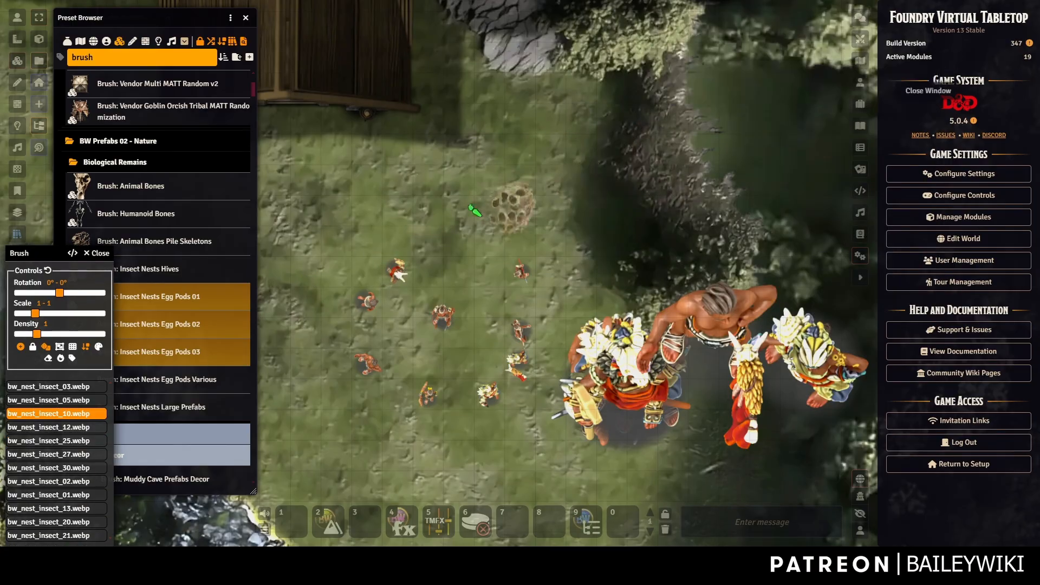
click(453, 206)
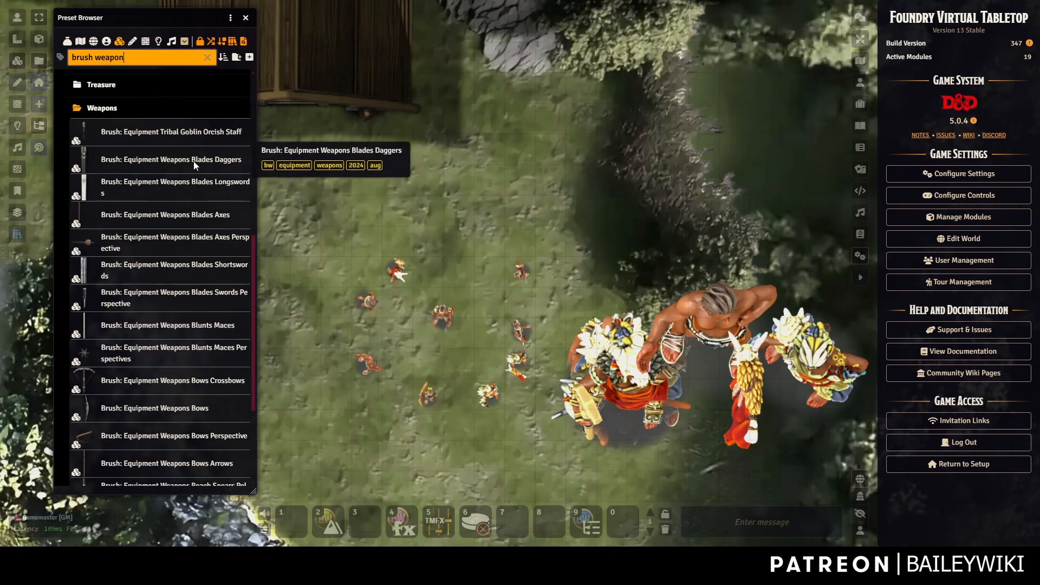
Expand the Daggers, Longswords, Axes and Axes Perspective weapon brushes into image grids.
click(191, 159)
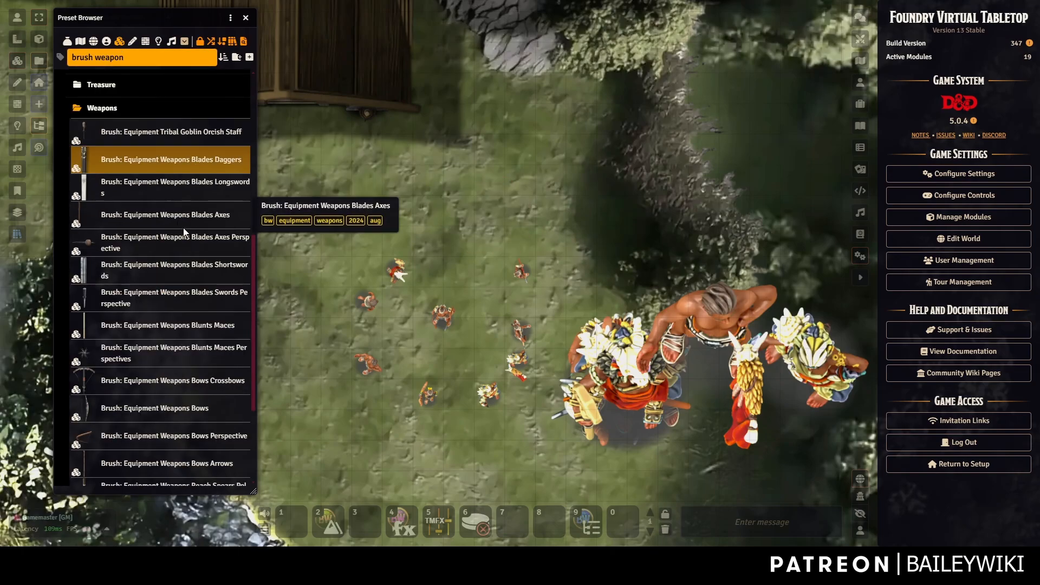
shift+click(164, 217)
shift+click(167, 237)
right_click(166, 240)
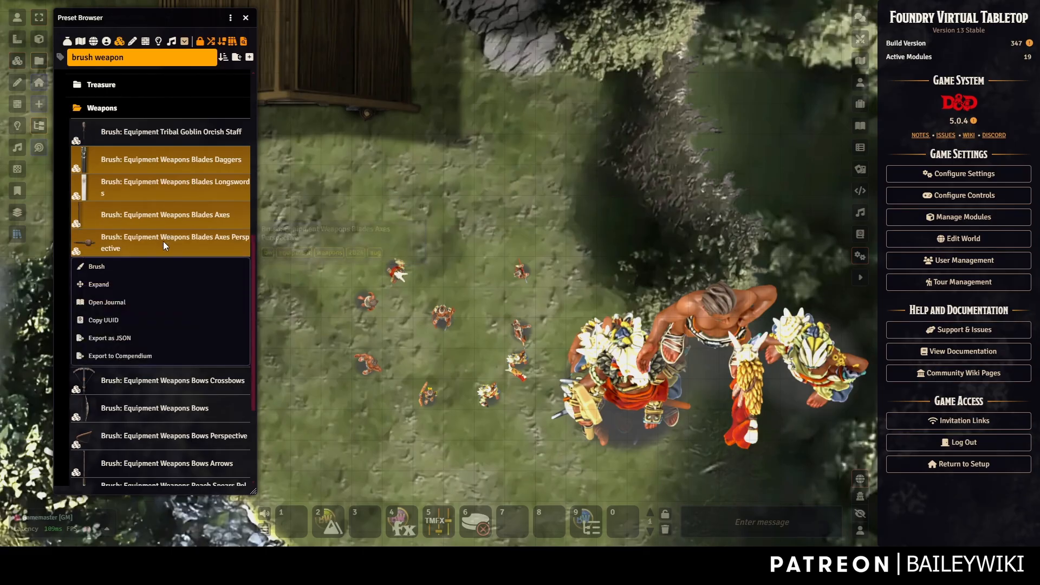
click(104, 286)
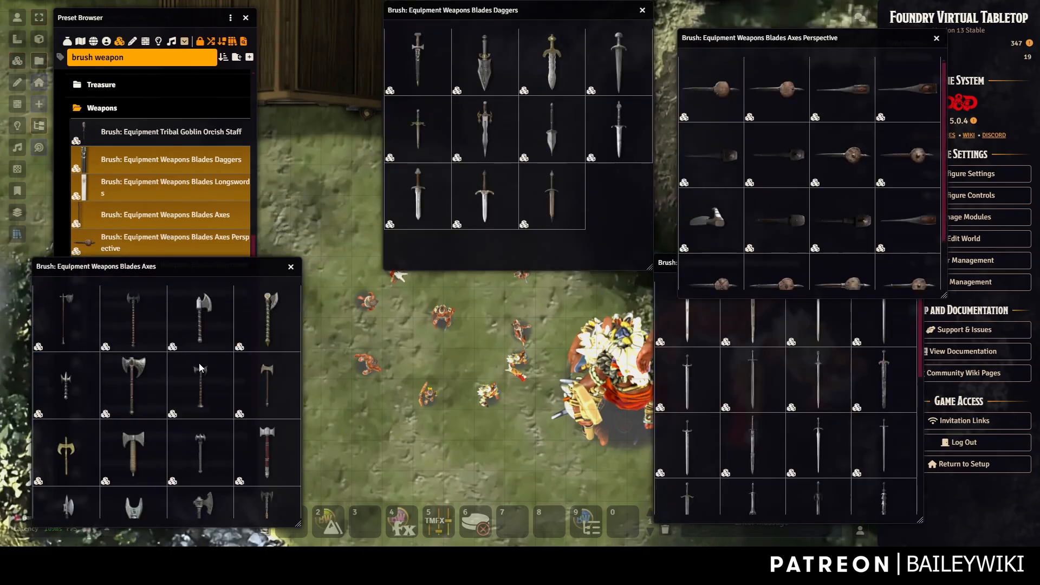
Select seven Axes Perspective images.
scroll(834, 401, down, 5)
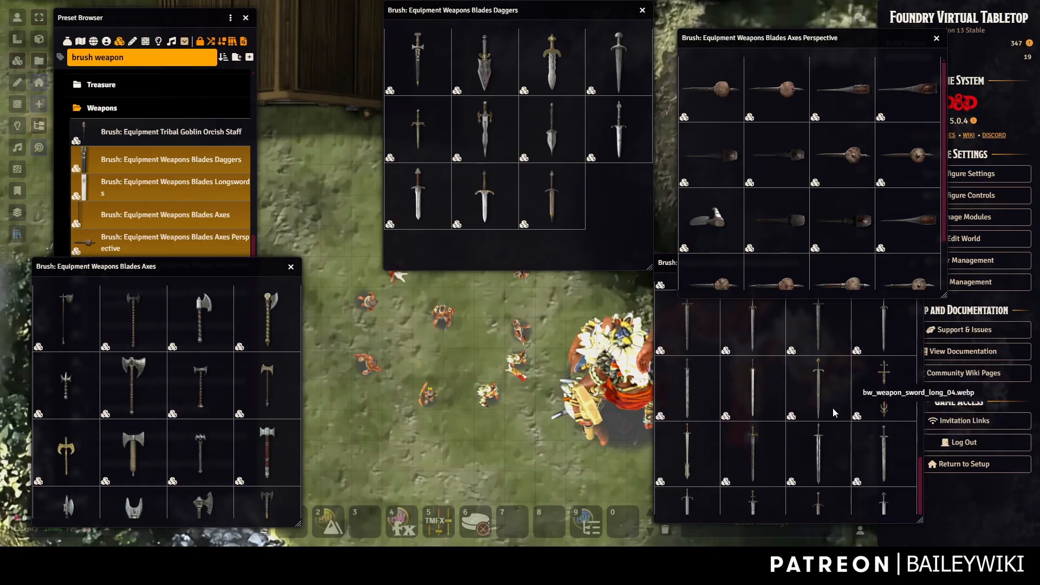
scroll(832, 179, down, 3)
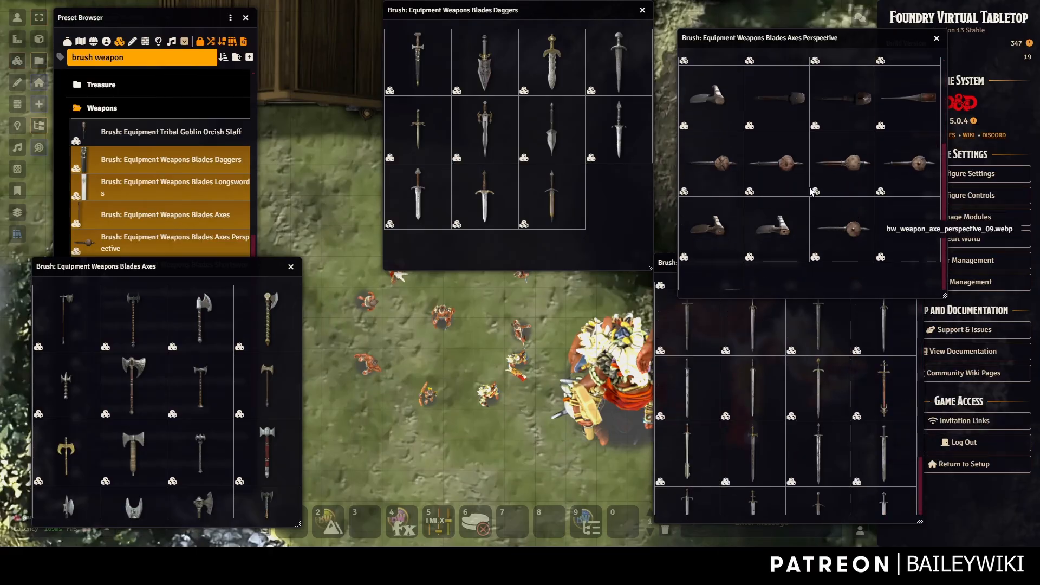
click(779, 172)
click(905, 168)
shift+click(783, 105)
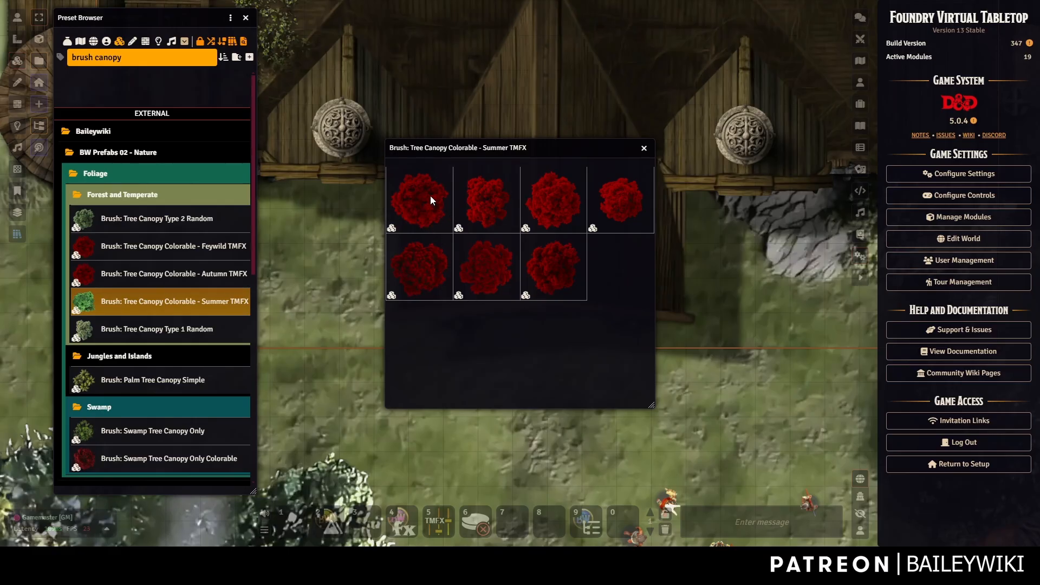
Load four Tree Canopy Colorable - Summer images into the brush.
click(430, 200)
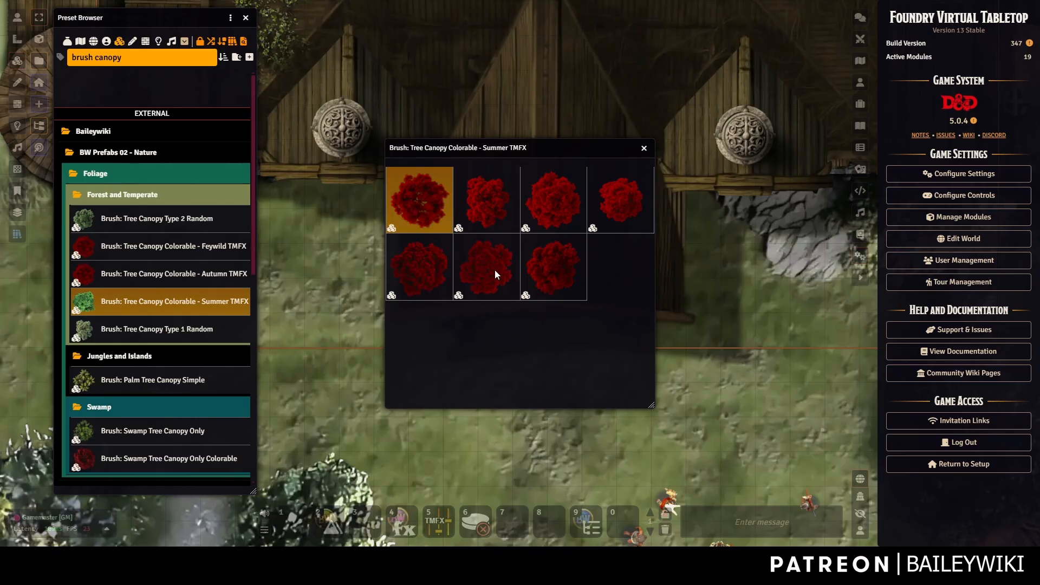
shift+click(493, 268)
ctrl+click(611, 218)
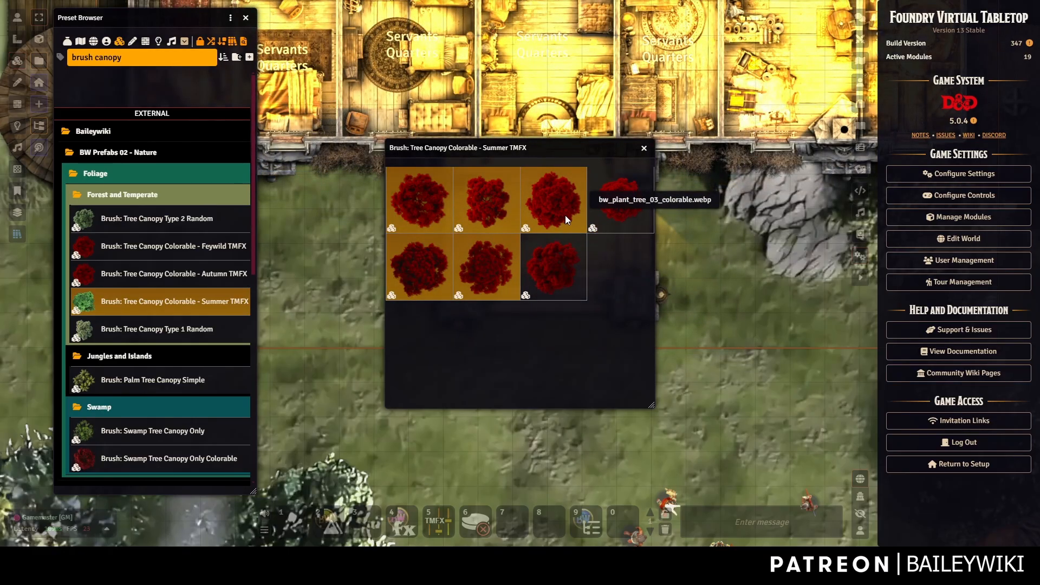
ctrl+click(564, 215)
right_click(489, 206)
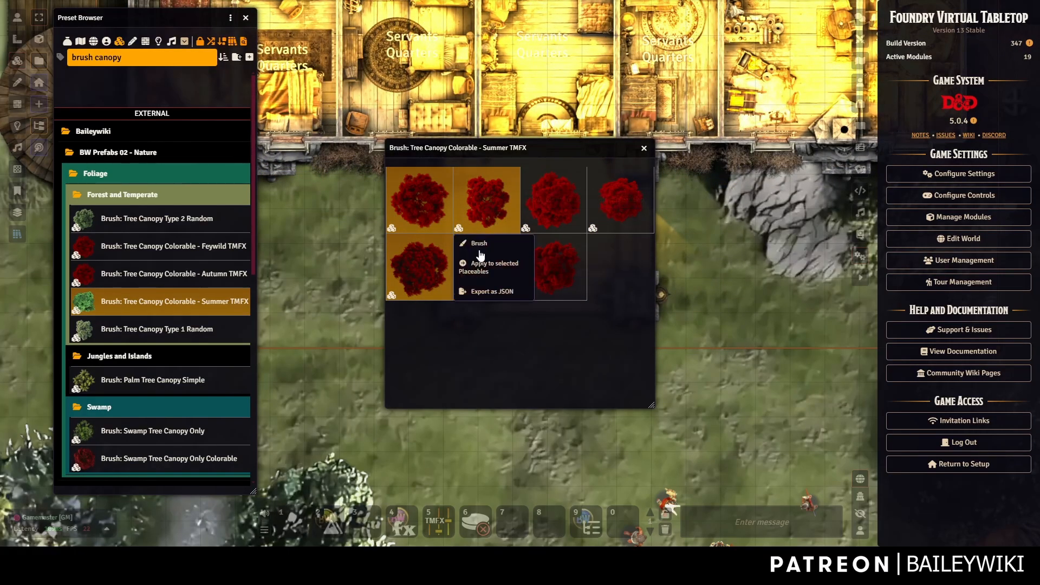
click(479, 242)
Stamp four tree canopies around the figures beside the mansion, then stop painting.
scroll(718, 299, down, 5)
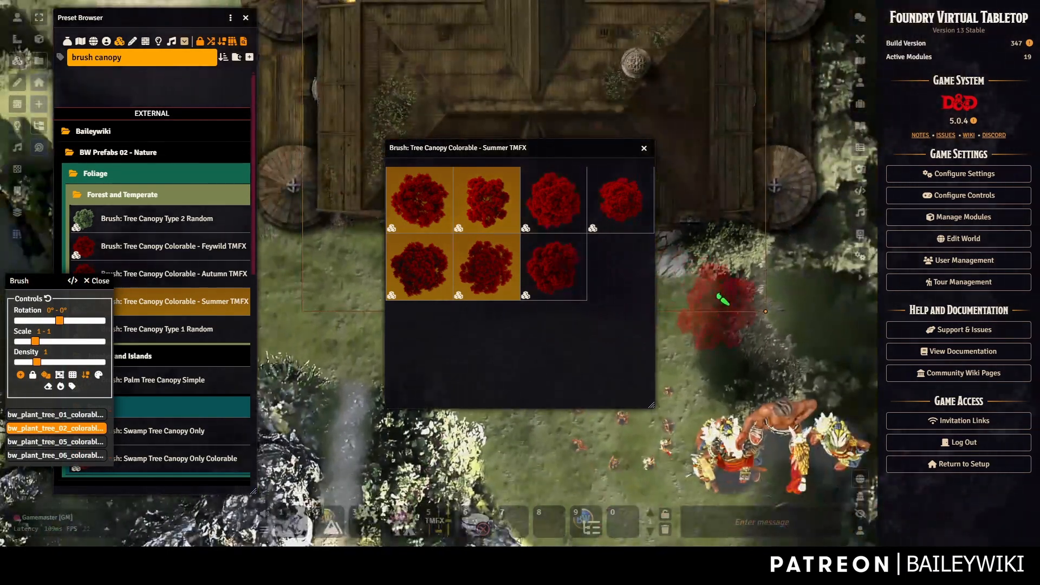
drag(718, 299, 623, 198)
right_click(624, 199)
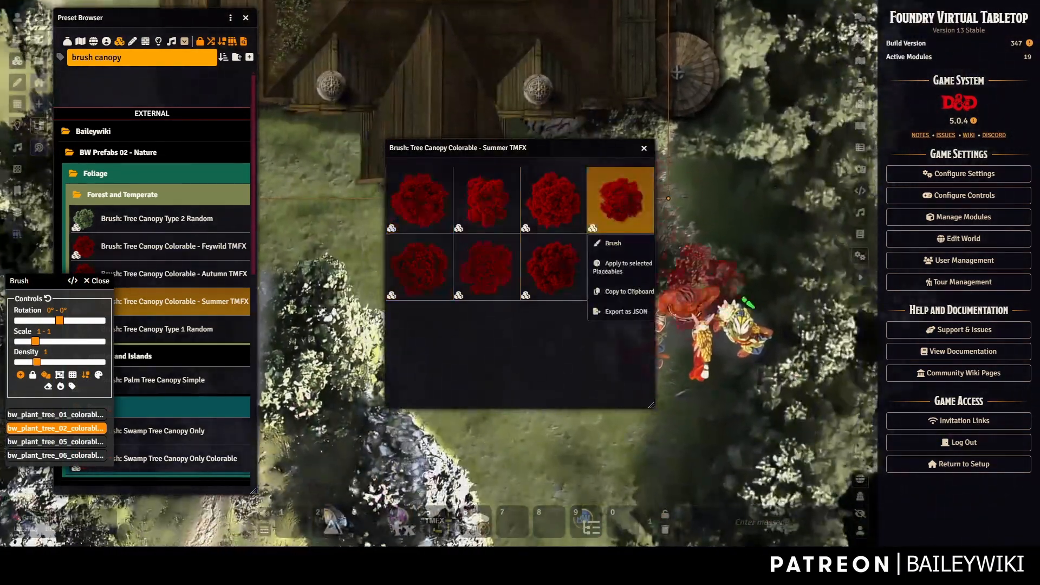
click(771, 221)
click(792, 310)
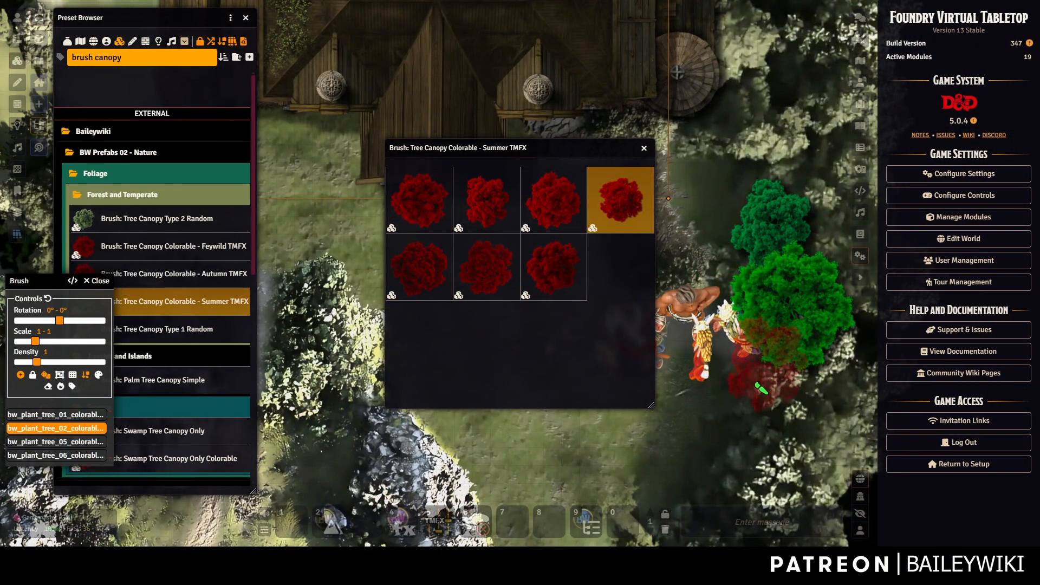
click(757, 387)
click(698, 426)
key(Escape)
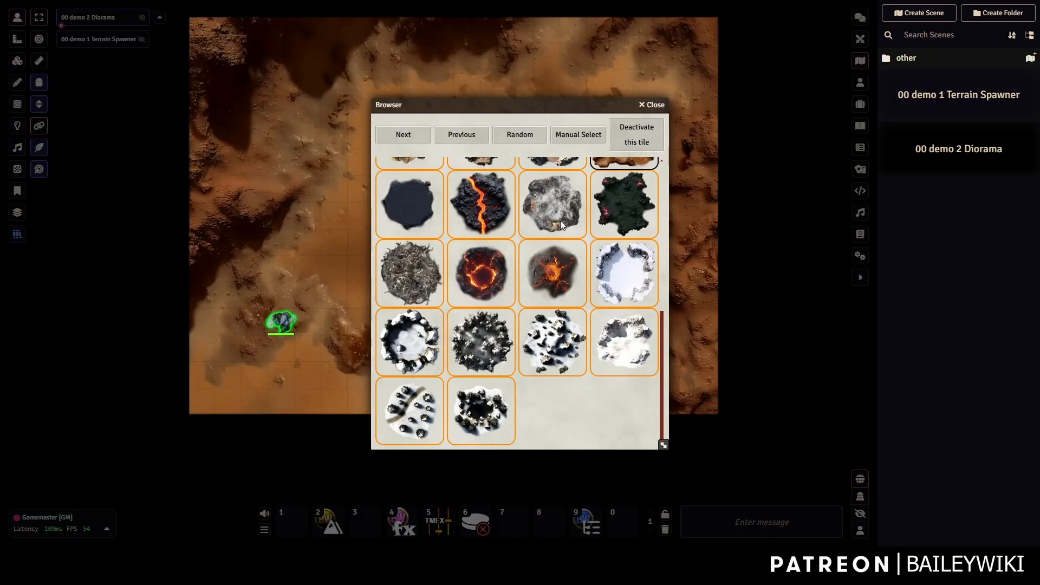
scroll(563, 218, up, 5)
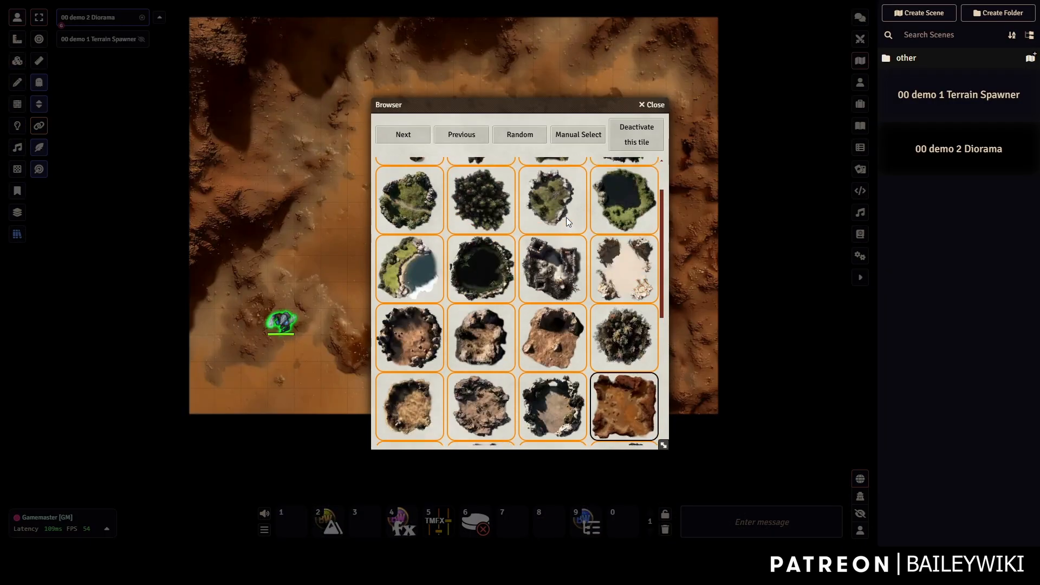
Close the terrain tile browser, pan the terrain map and switch to Tile Controls.
click(654, 105)
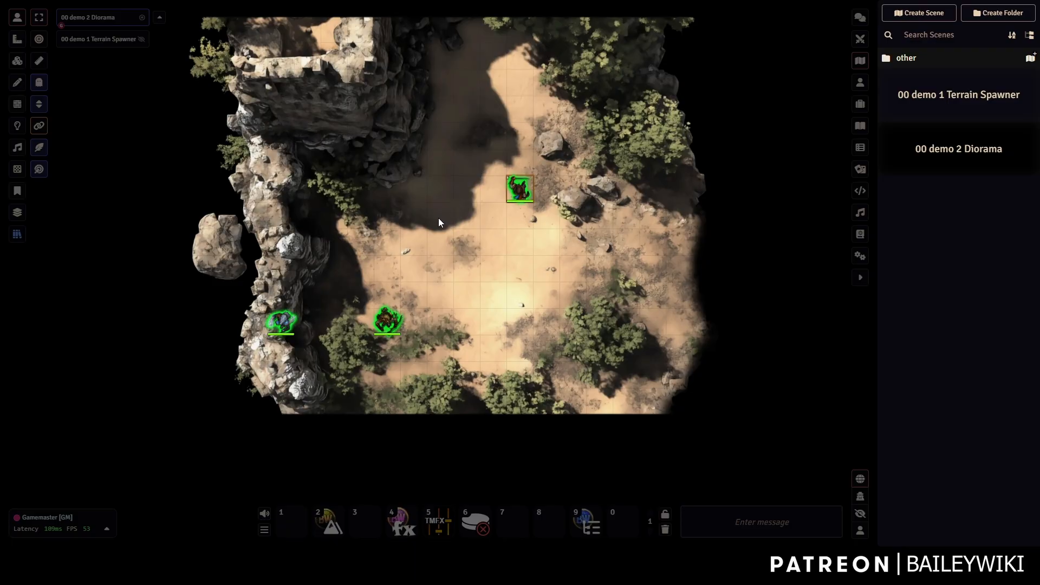
drag(438, 220, 433, 257)
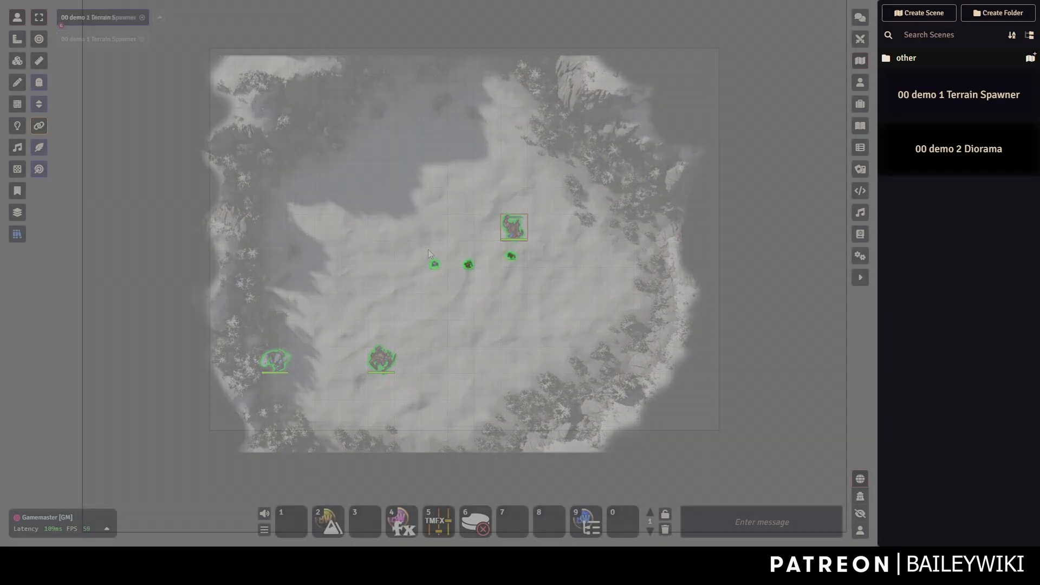
click(17, 61)
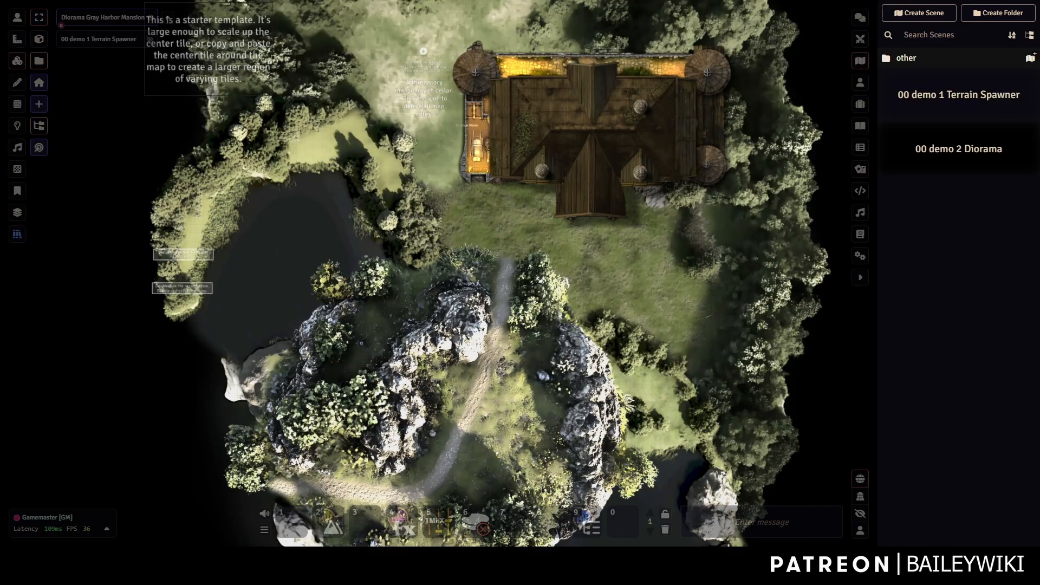
Drop the native figure images onto the map and spread the stacked tokens across the grass.
drag(476, 136, 639, 284)
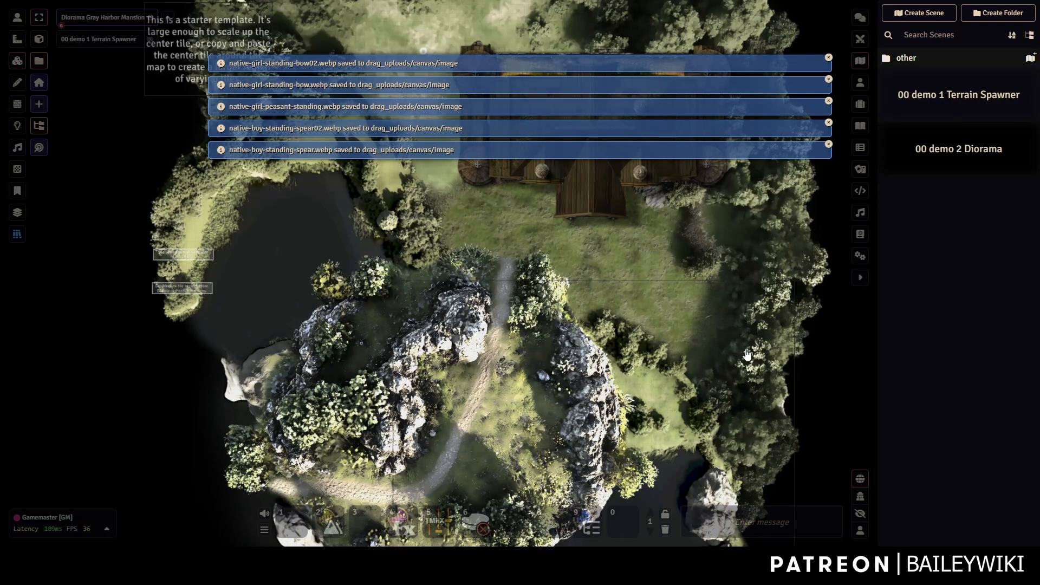
scroll(713, 354, up, 10)
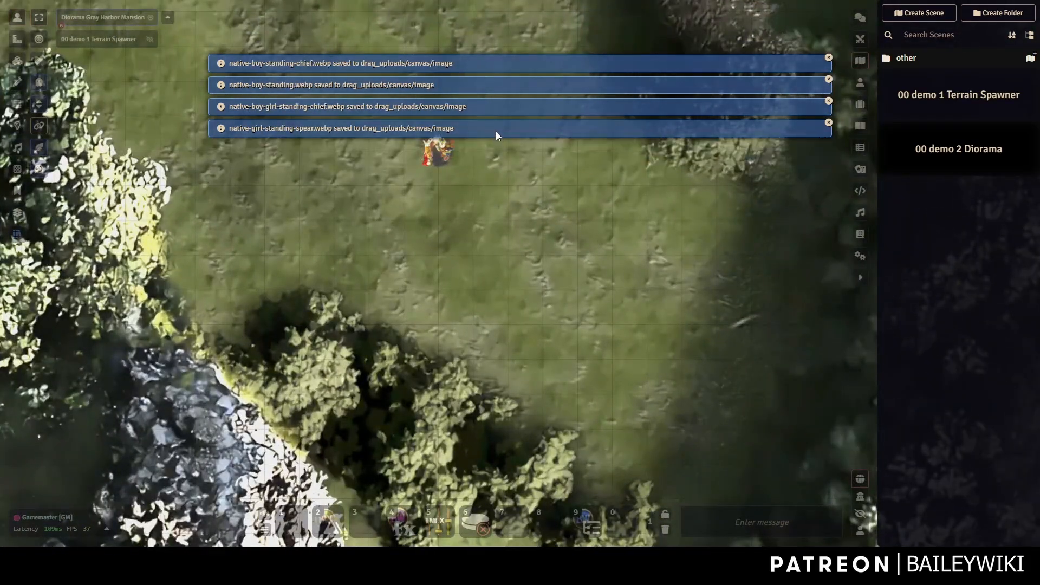
drag(438, 154, 523, 204)
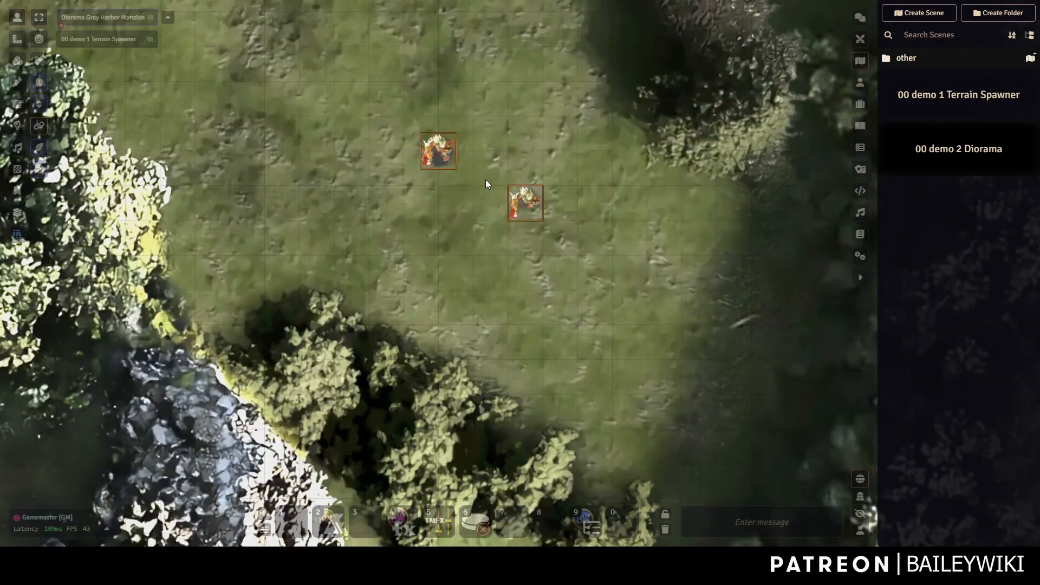
drag(437, 155, 353, 204)
drag(437, 153, 488, 239)
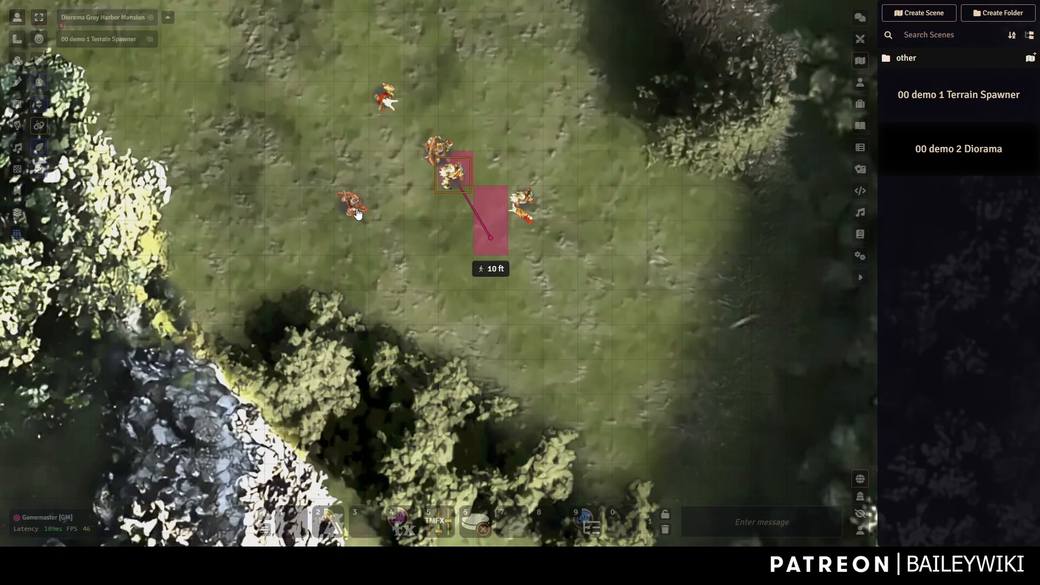
drag(353, 203, 526, 97)
drag(438, 154, 527, 168)
drag(438, 154, 350, 137)
drag(438, 153, 561, 135)
Open the settings of the native-boy-standing-spear token.
scroll(512, 184, up, 2)
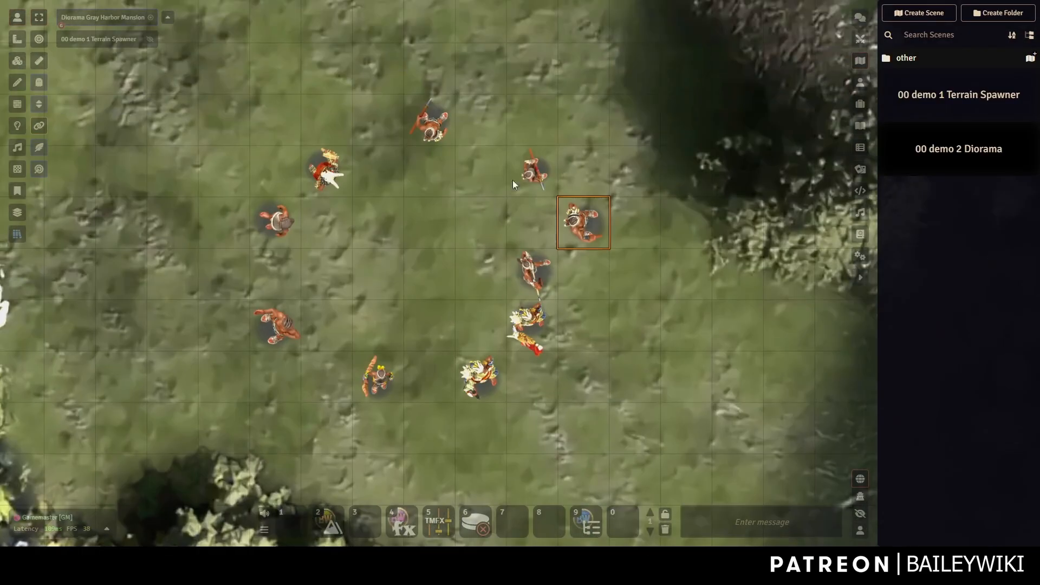
double_click(575, 224)
right_click(586, 222)
Browse the token's Appearance image path up to the top-level folders, then close without changing it.
right_click(585, 223)
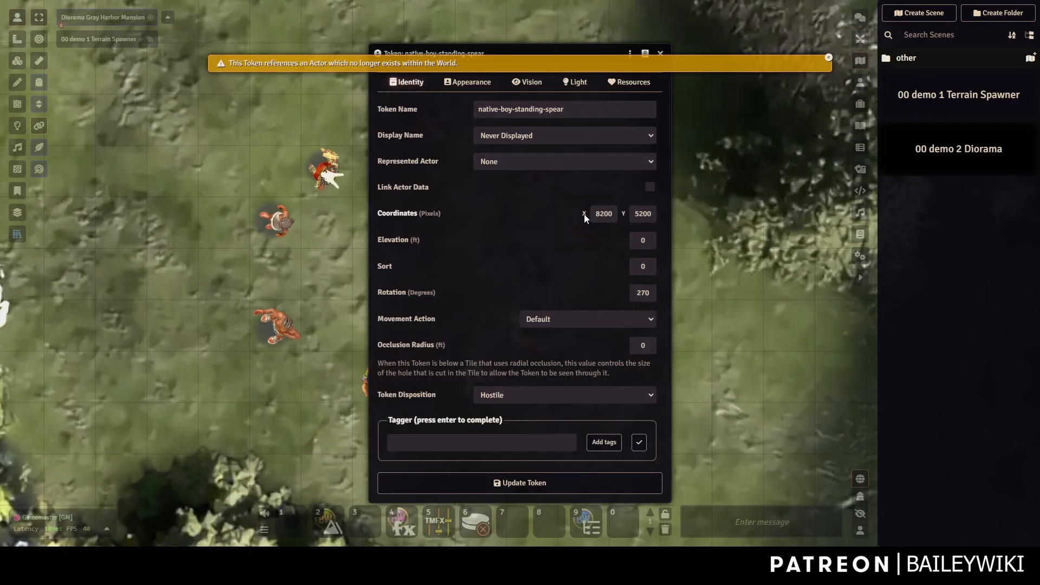
click(469, 81)
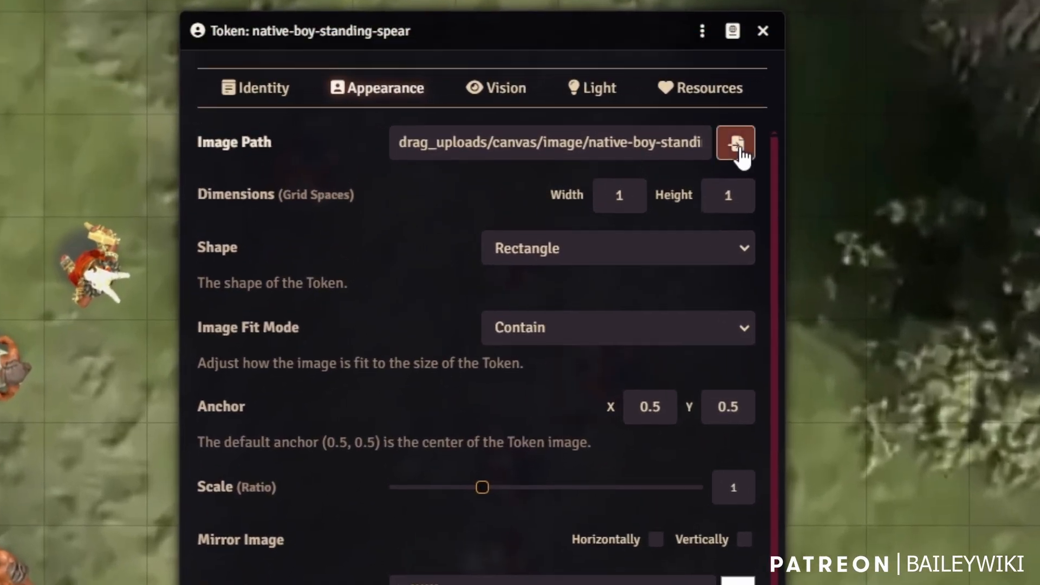
click(646, 108)
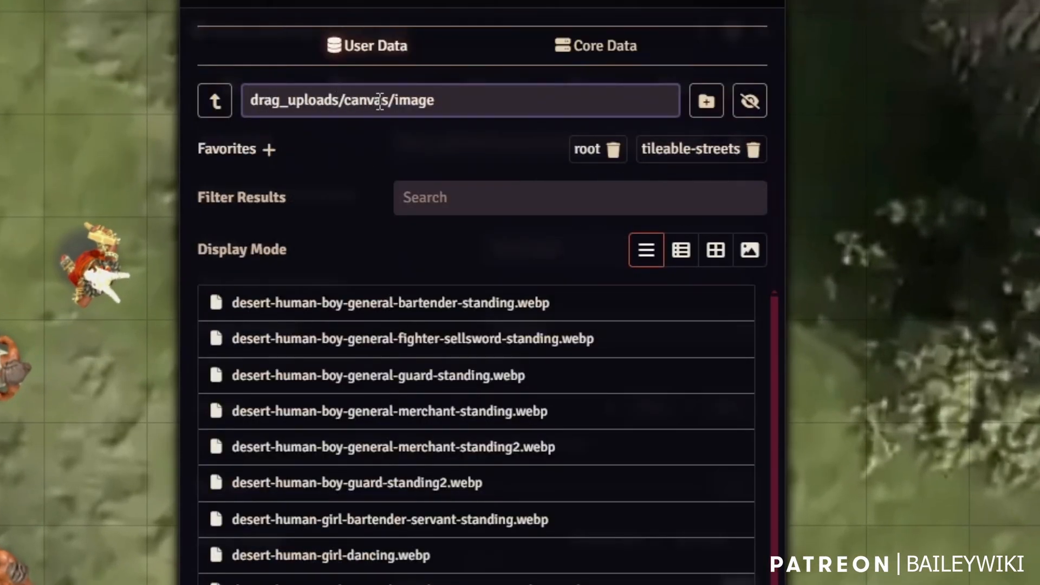
click(216, 103)
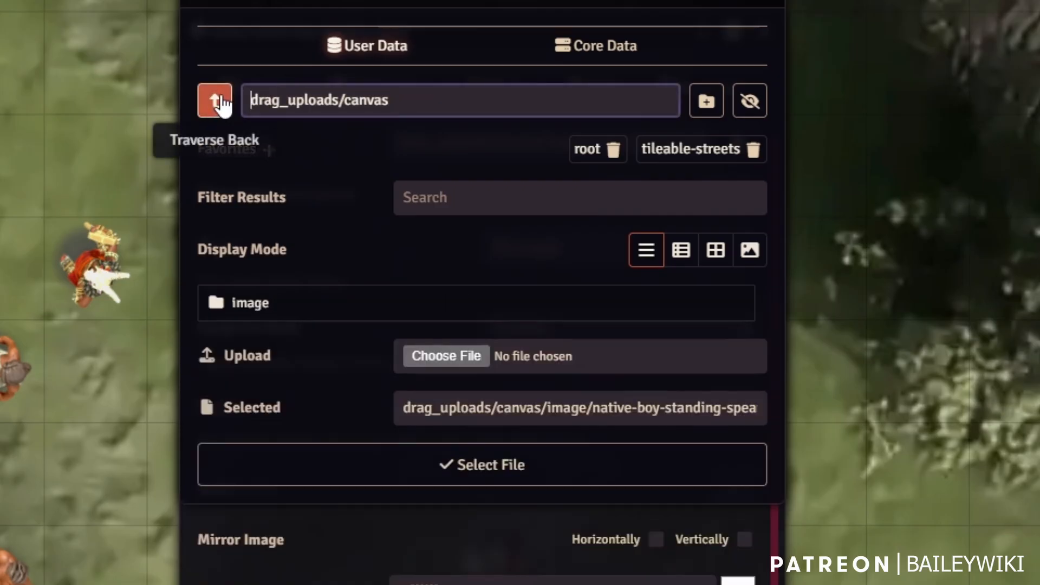
click(219, 98)
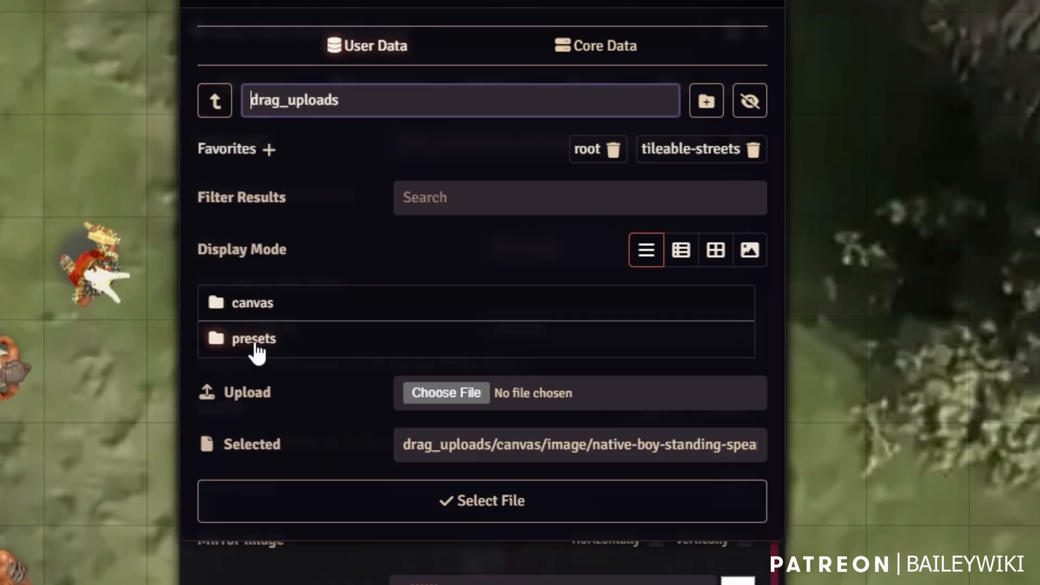
click(224, 106)
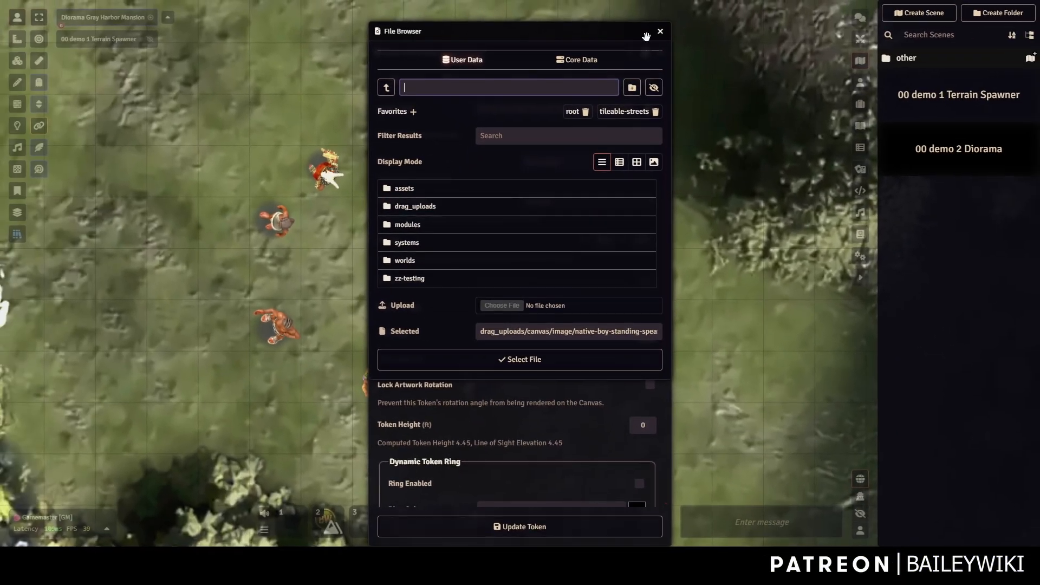
click(762, 6)
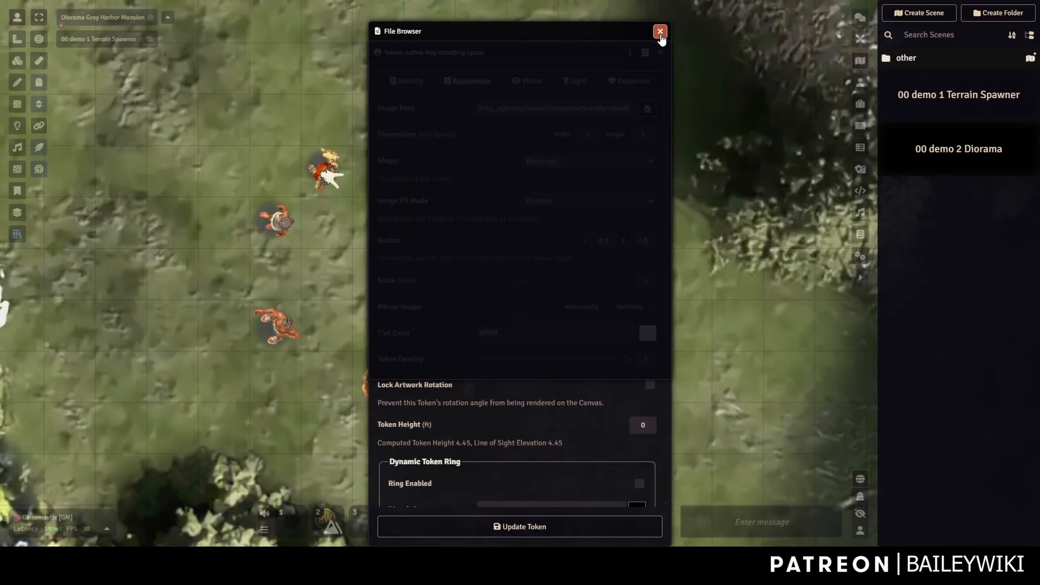
click(661, 54)
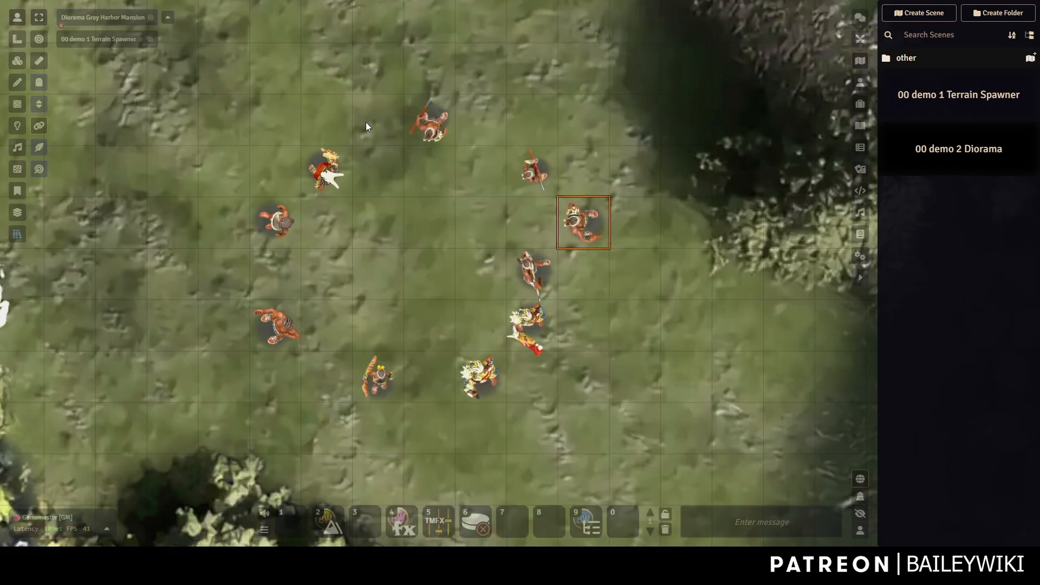
Rearrange the large uploaded figures, moving the chief figure up and right.
scroll(495, 339, down, 2)
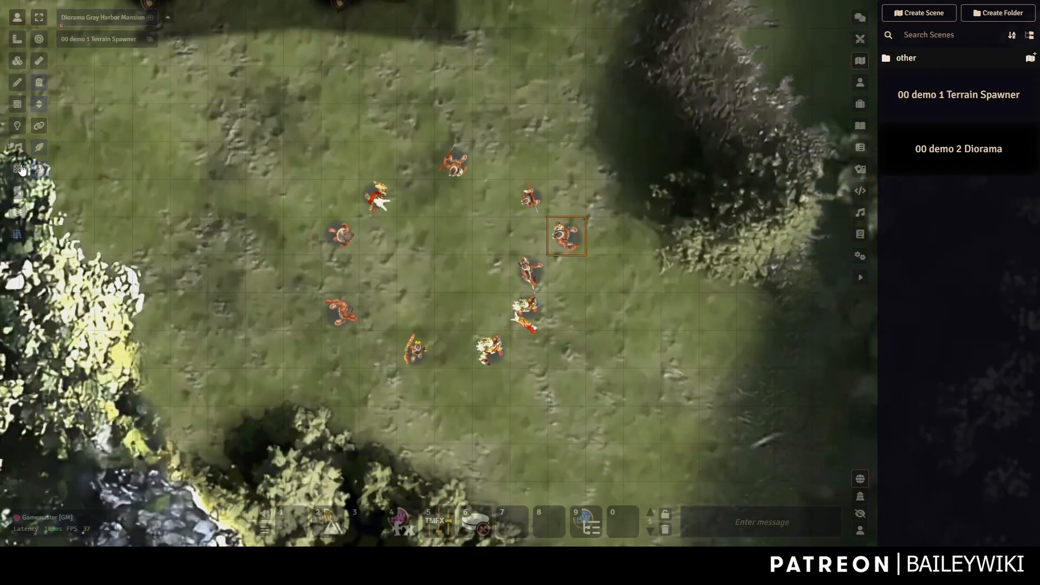
click(18, 63)
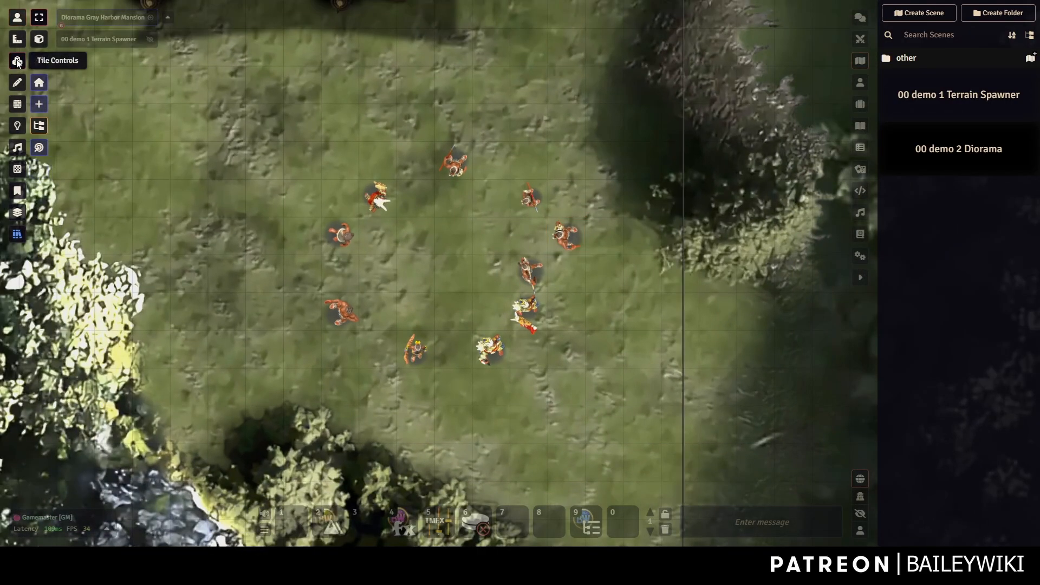
click(17, 18)
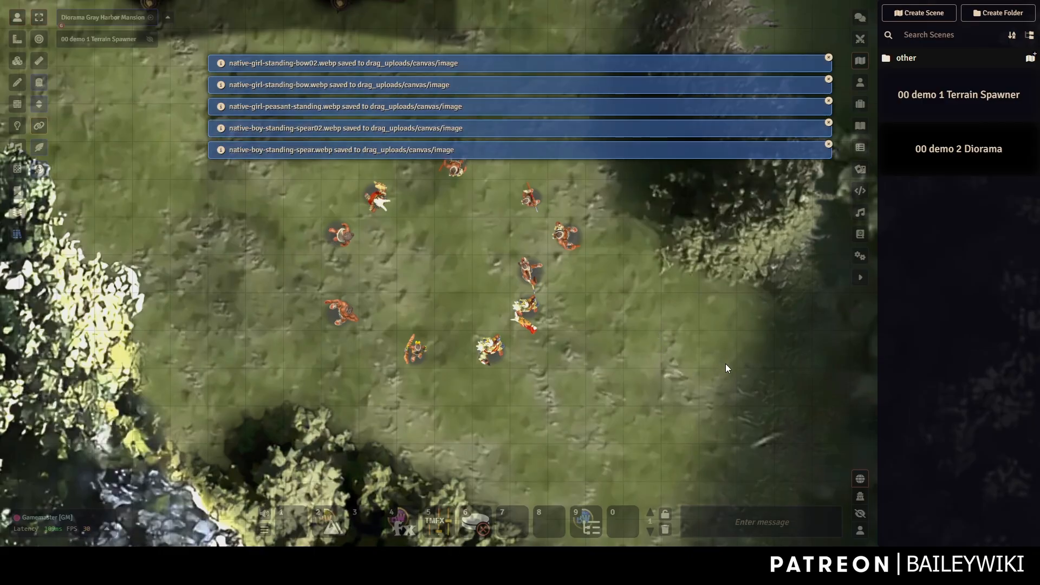
scroll(725, 365, down, 6)
drag(704, 352, 528, 265)
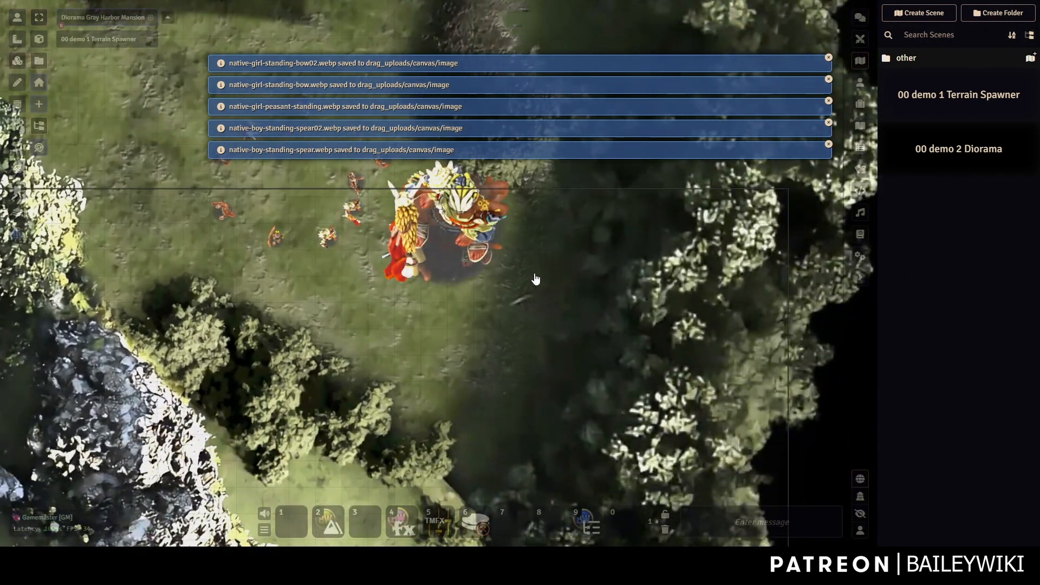
drag(442, 174, 590, 179)
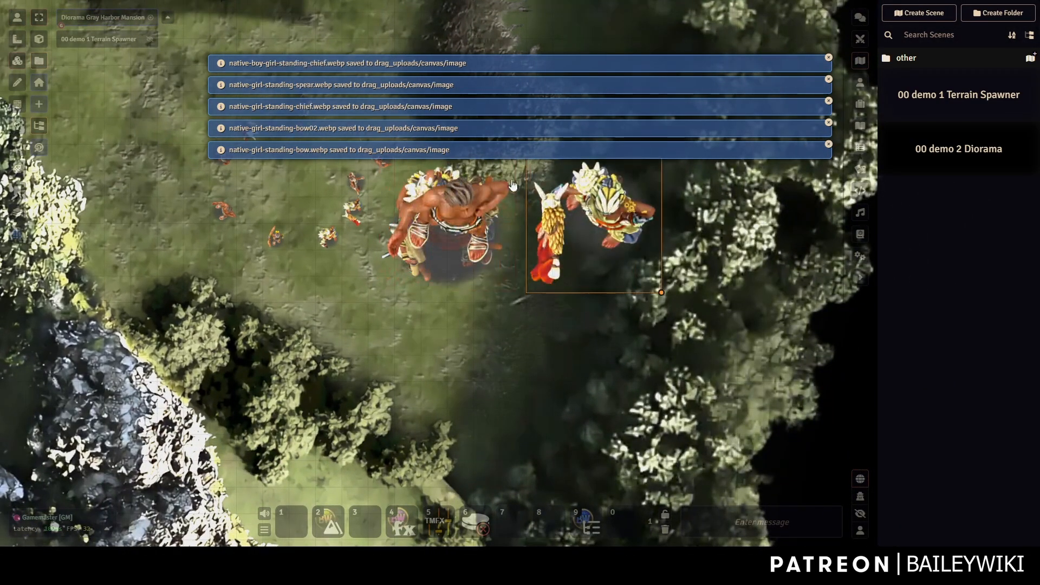
drag(459, 197, 524, 171)
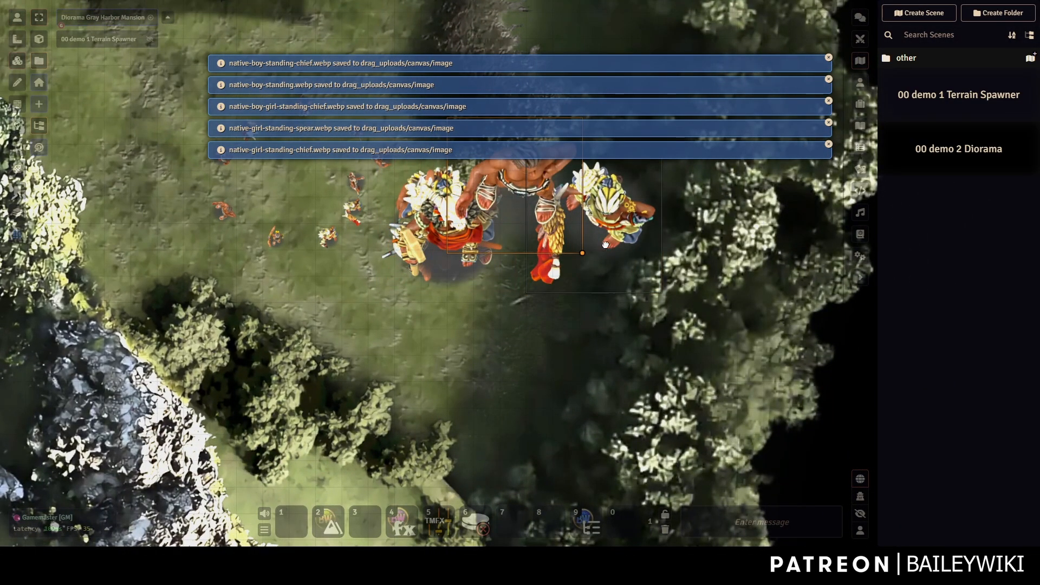
Box-select the cluster of figure tiles toward the lower left of the clearing.
drag(606, 245, 464, 348)
scroll(464, 349, down, 8)
click(796, 374)
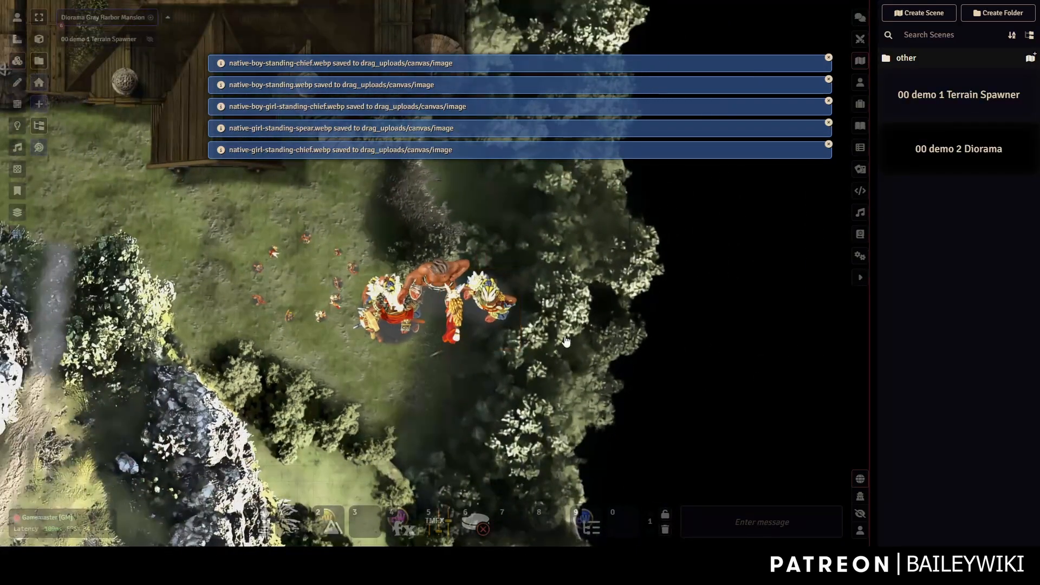
drag(566, 341, 386, 265)
drag(642, 331, 386, 260)
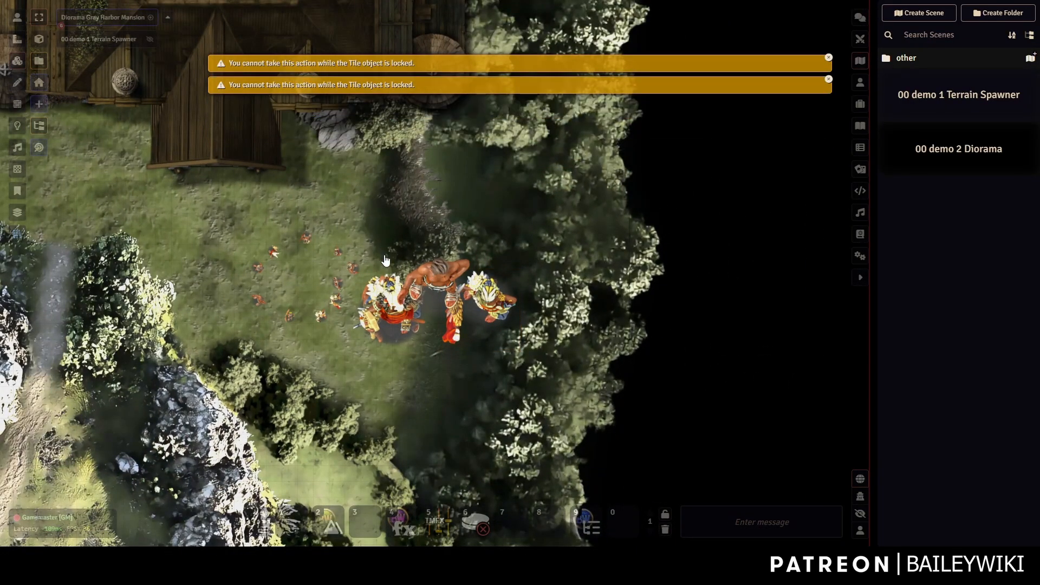
click(787, 252)
scroll(778, 259, down, 10)
drag(800, 250, 433, 304)
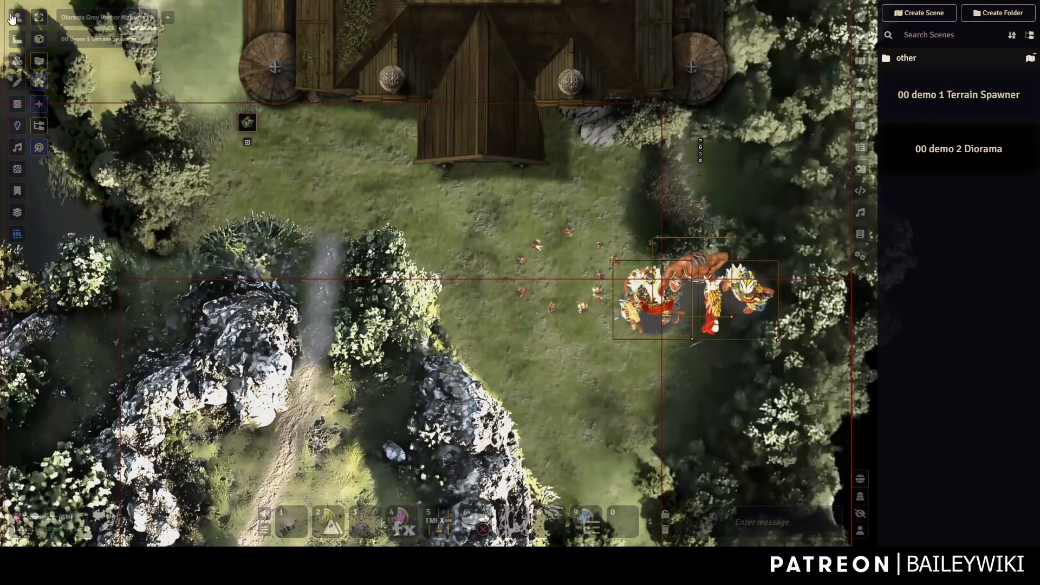
Return to tokens and zoom out over the whole mansion clearing, roof to rocky cliffs.
click(17, 17)
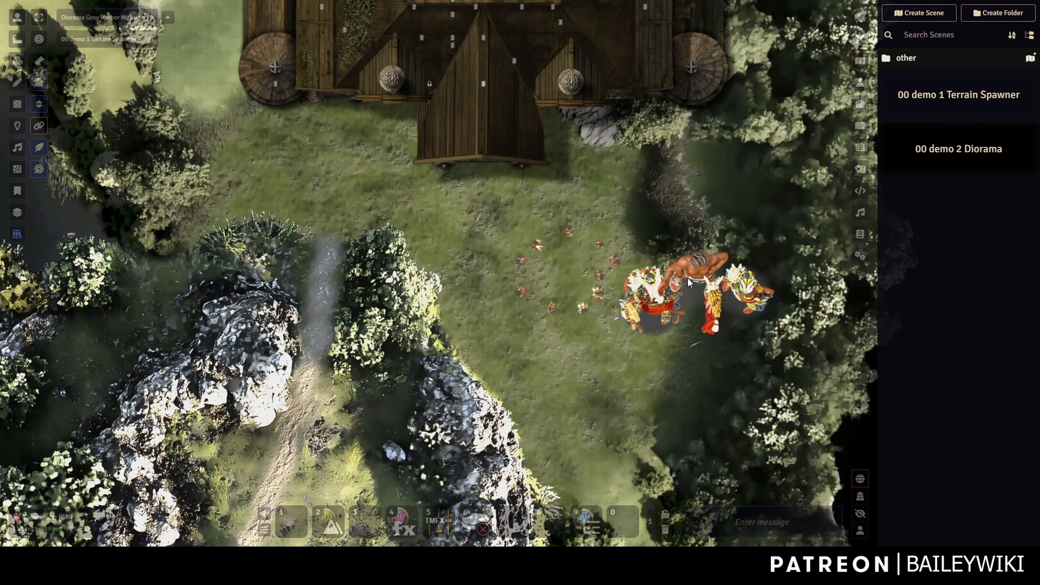
drag(629, 331, 557, 352)
scroll(554, 349, up, 6)
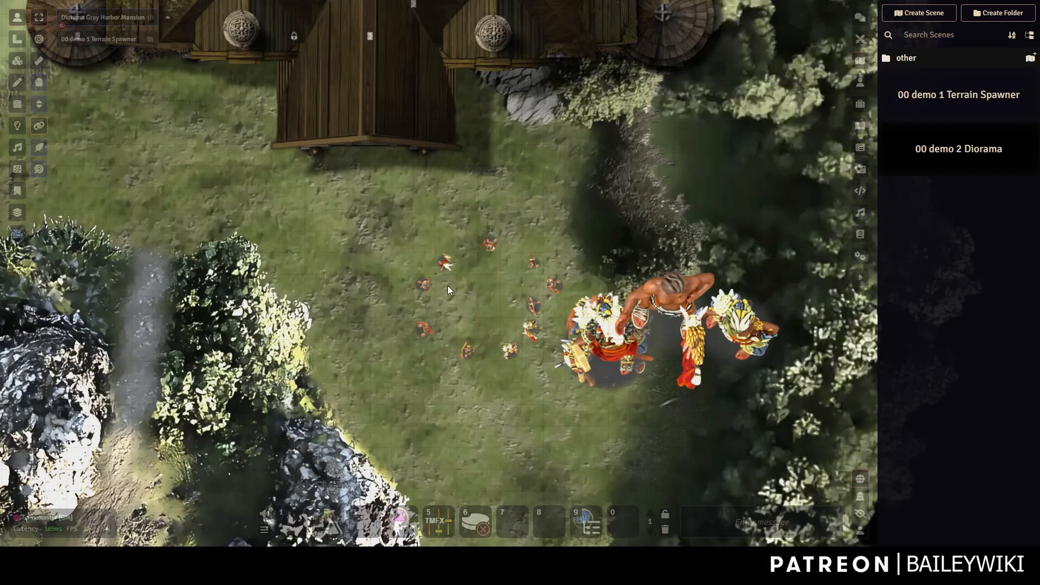
drag(468, 290, 492, 297)
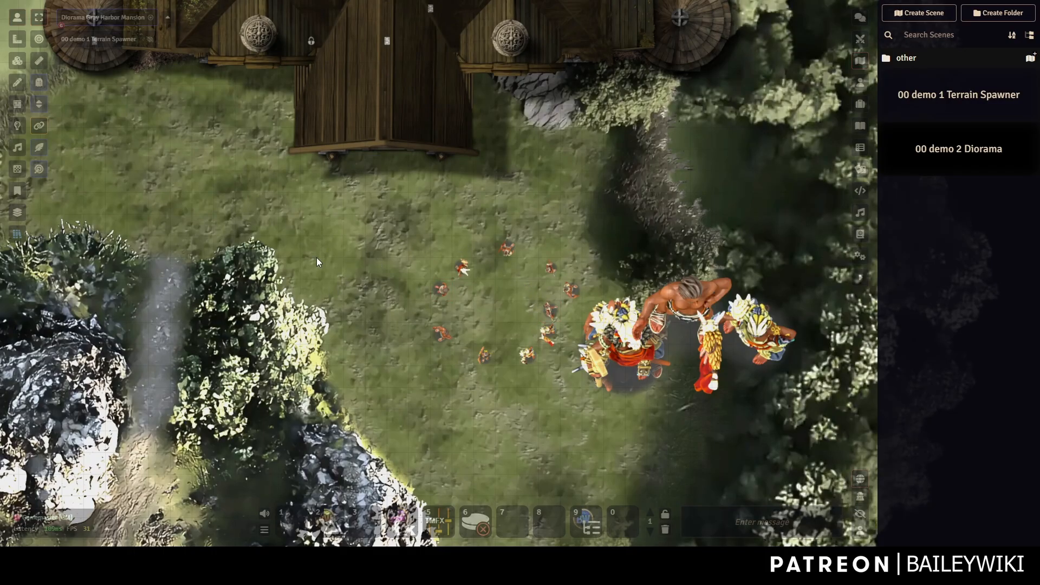
scroll(484, 351, down, 3)
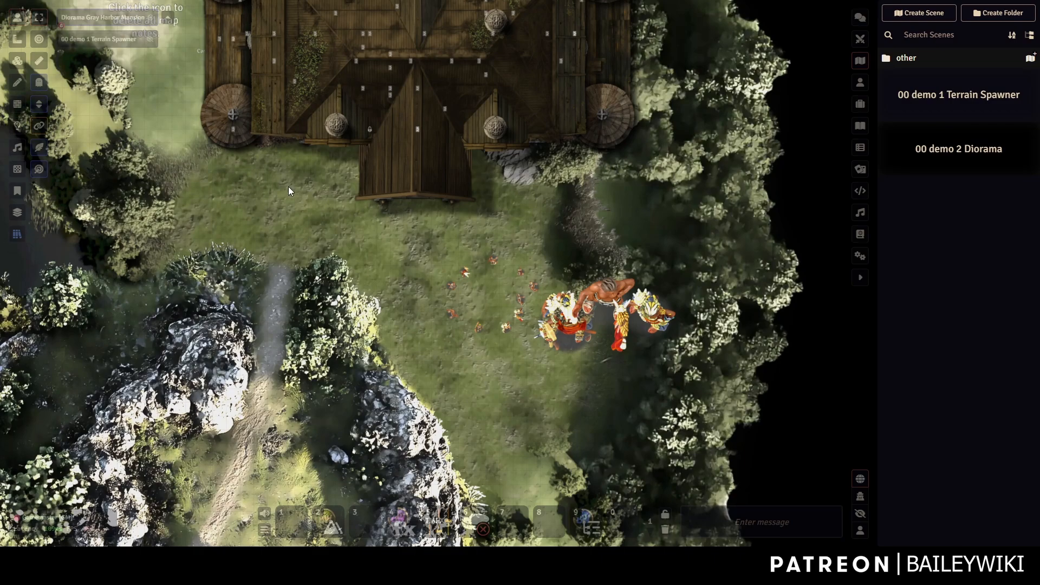
Open the Mass Edit preset browser and drop the canopy awning image files into it.
click(17, 235)
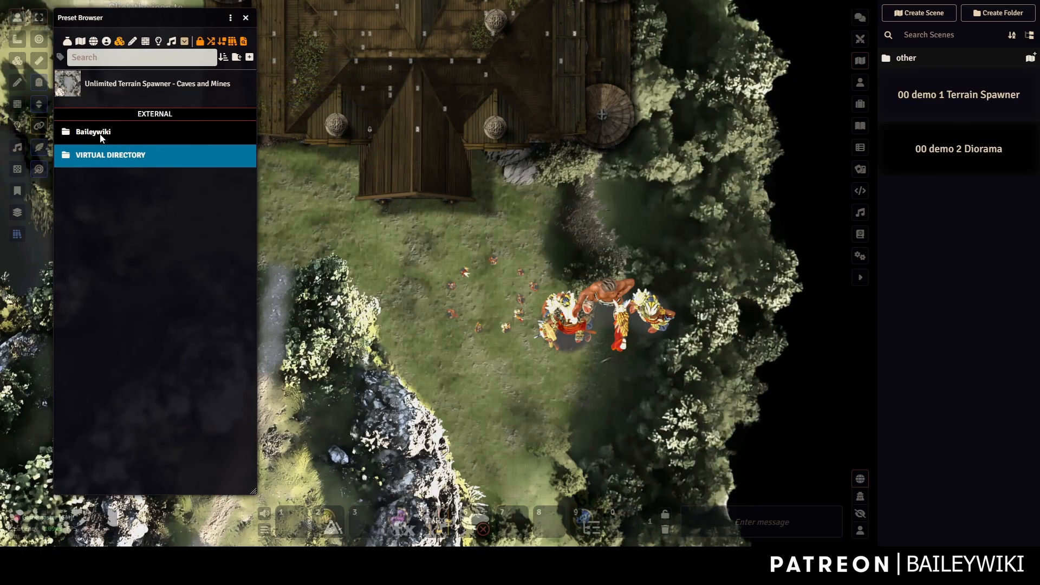
click(128, 59)
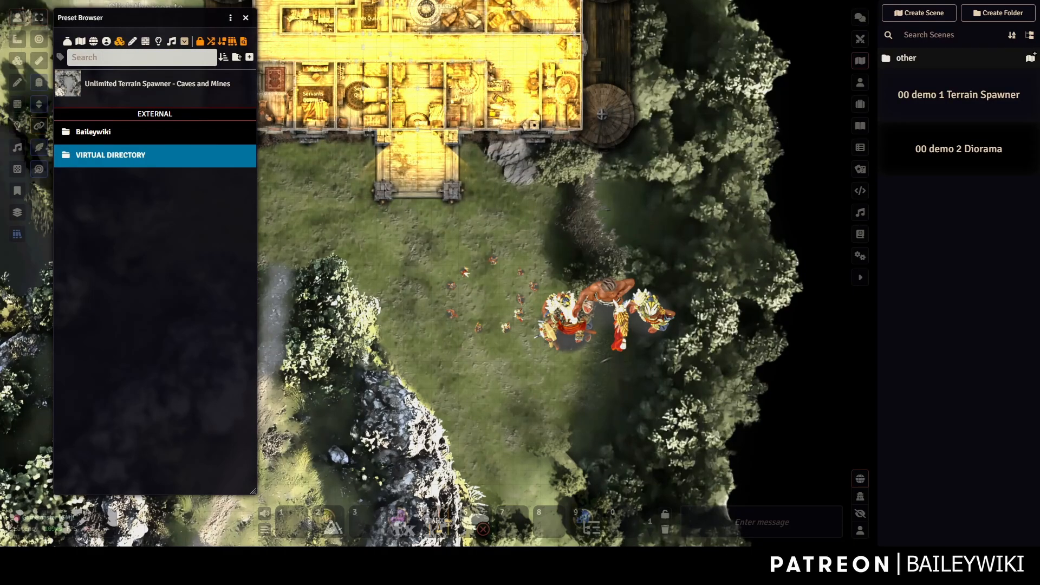
drag(142, 58, 145, 97)
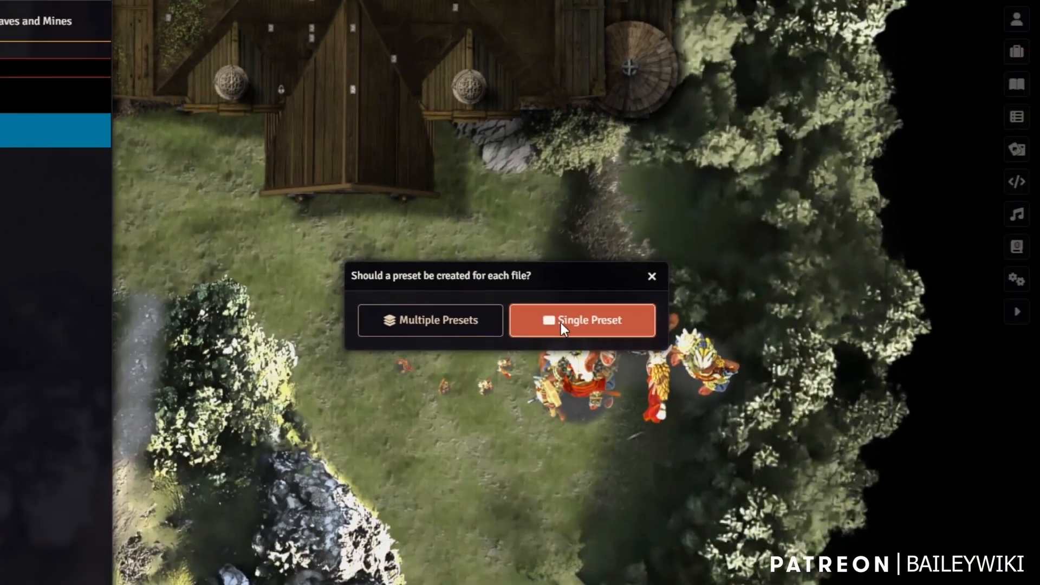
Combine the dropped canopy images into one Multi Preset and load it as a brush.
click(567, 362)
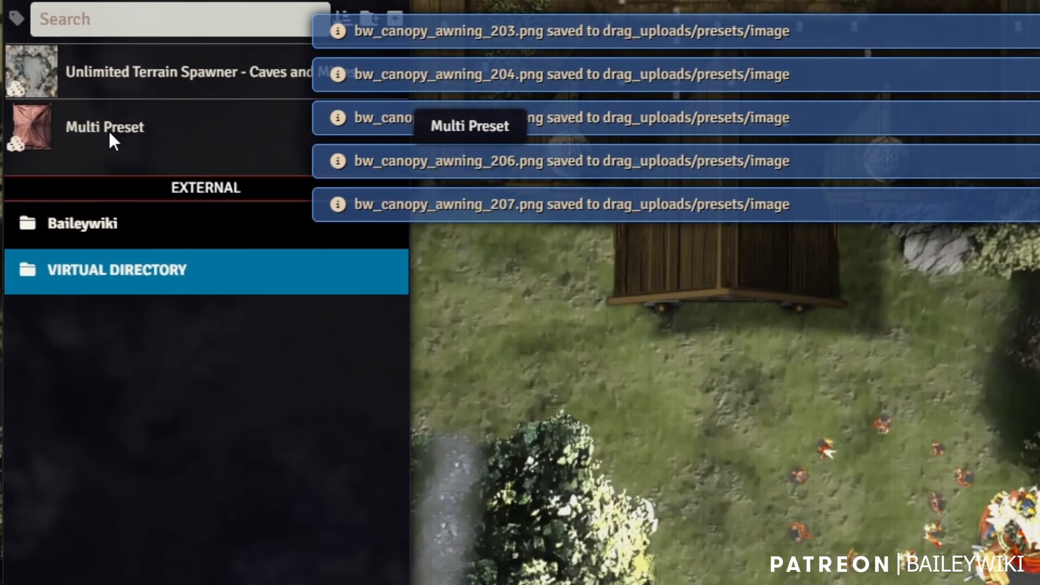
right_click(106, 130)
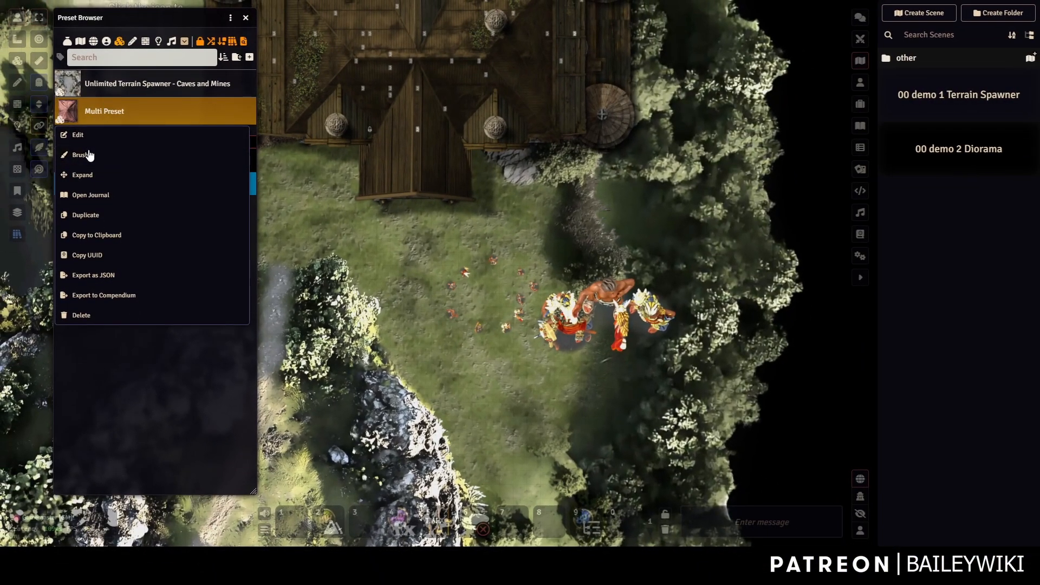
click(89, 155)
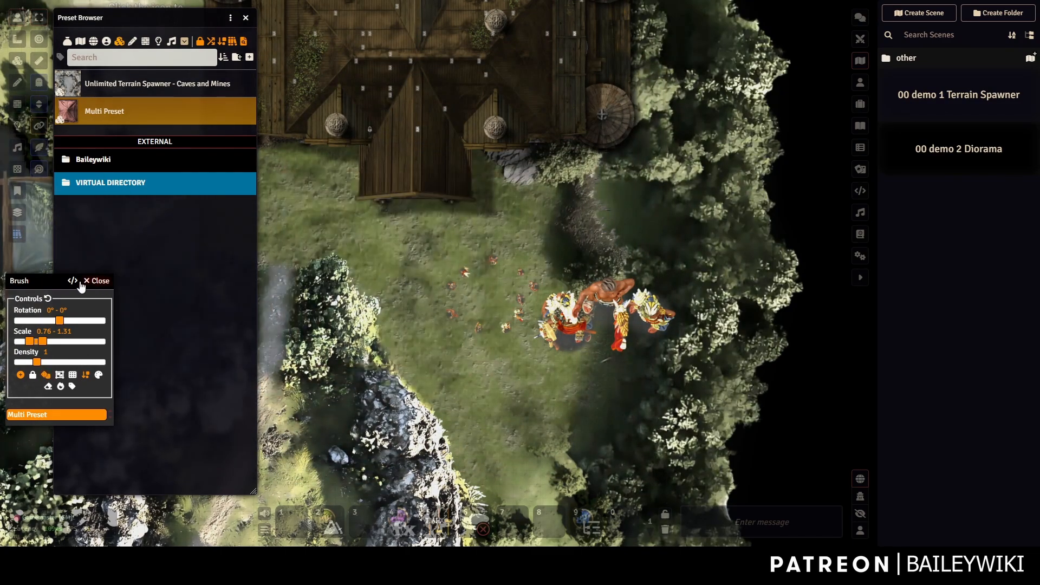
Reset the brush to rotation 0°–0° and scale 1–1, then preview it on the canvas.
click(47, 298)
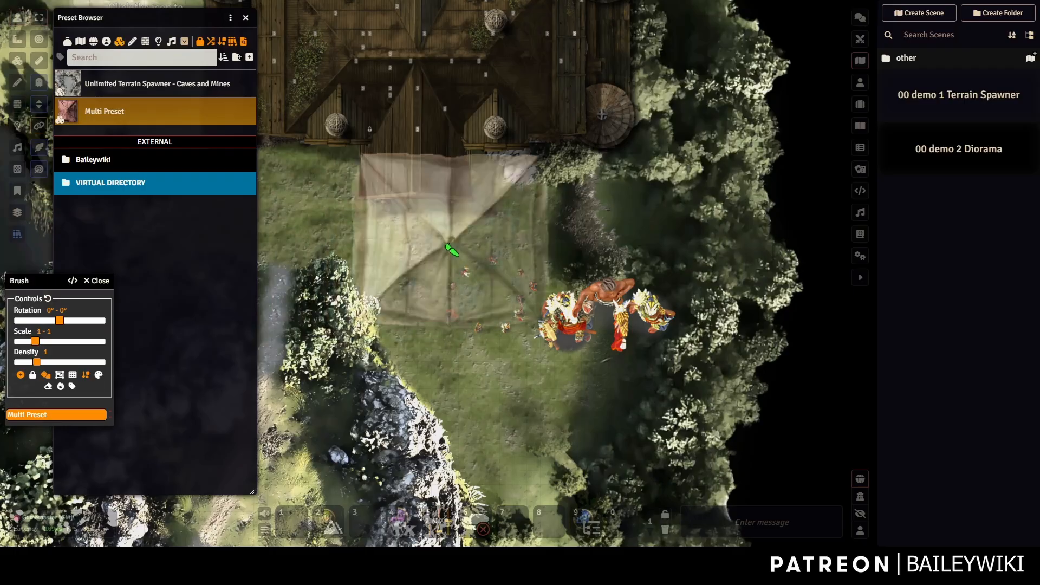
scroll(446, 244, down, 4)
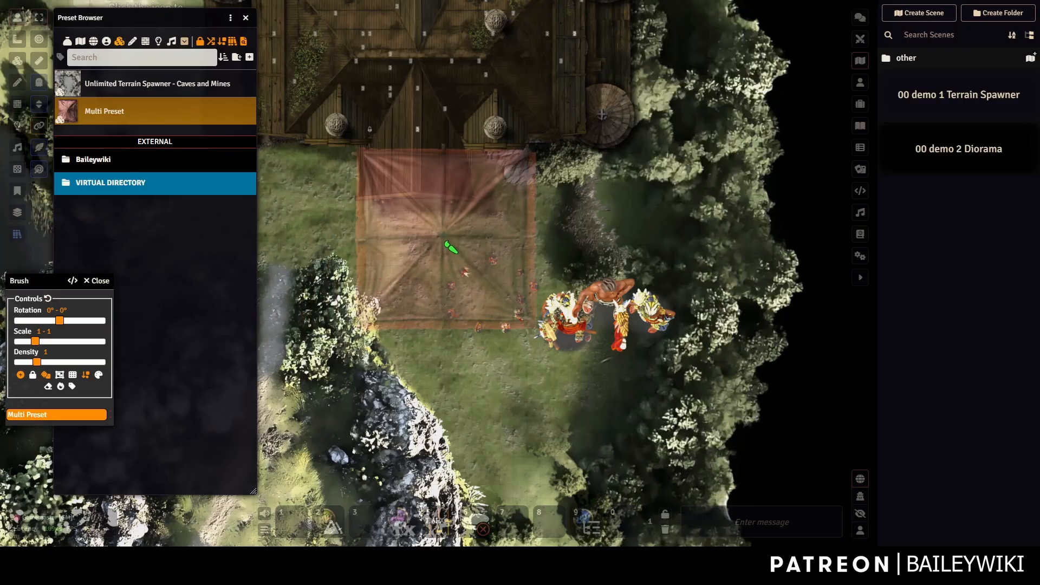
scroll(445, 242, down, 4)
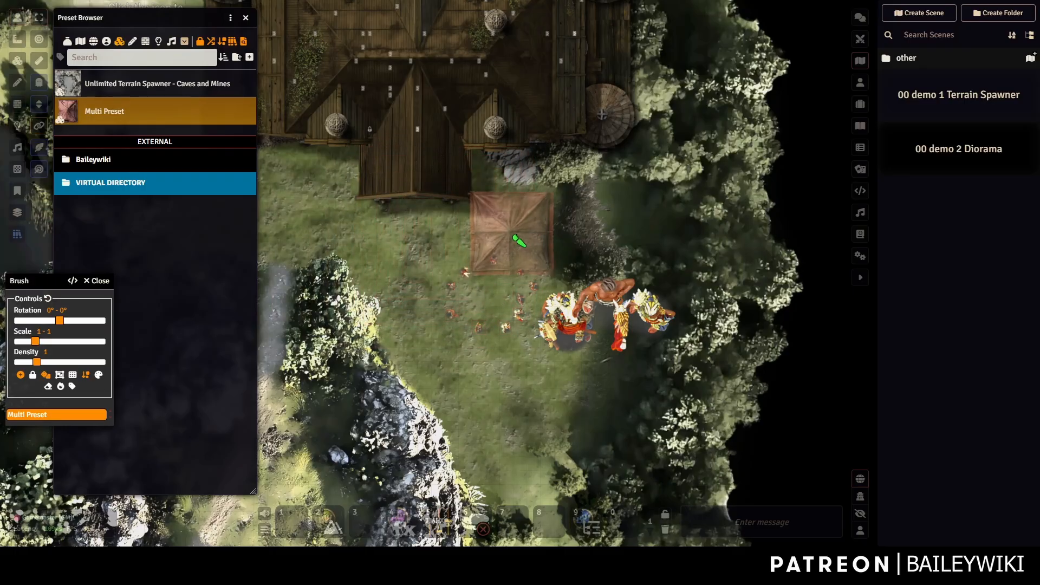
click(513, 236)
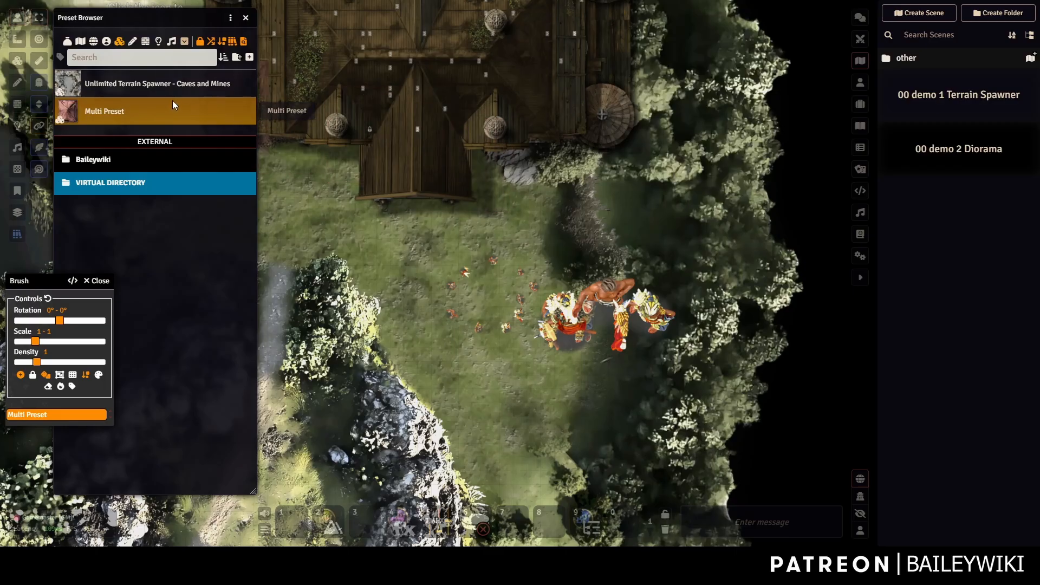
Close the brush and rename the awning Multi Preset to 'Brush: Canopies'.
click(103, 281)
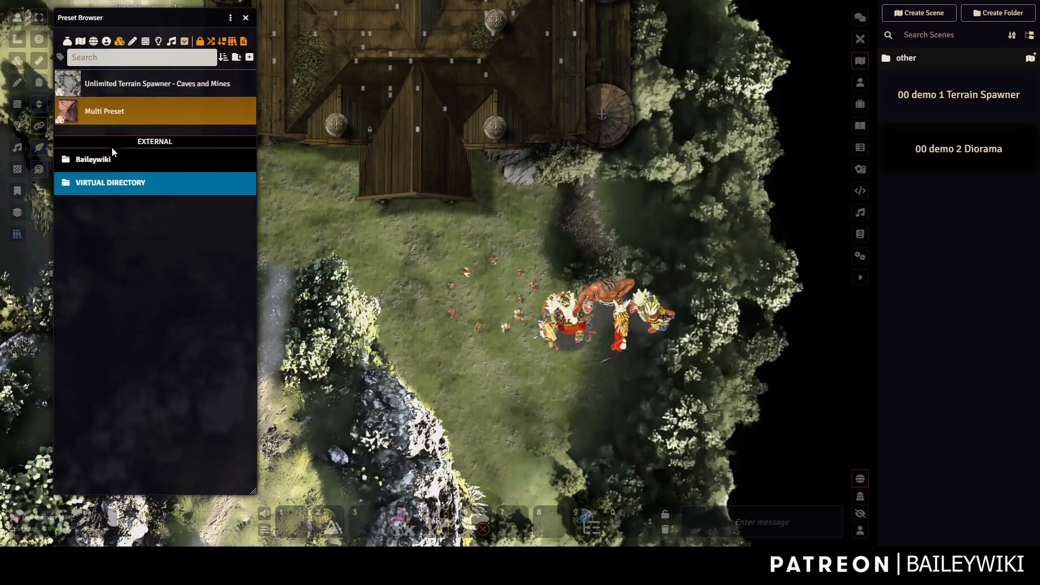
right_click(108, 115)
click(76, 135)
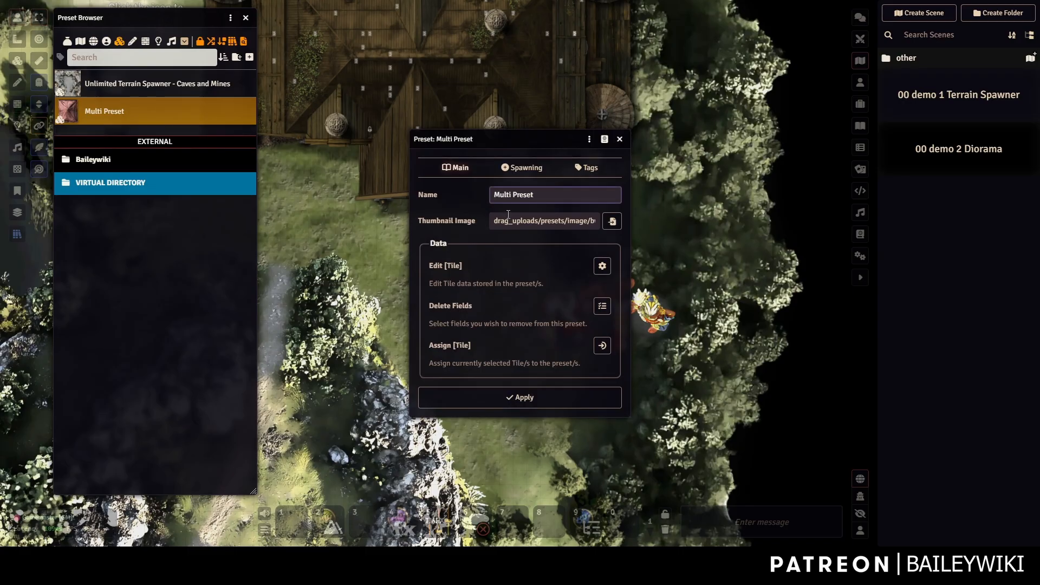
drag(499, 195, 552, 201)
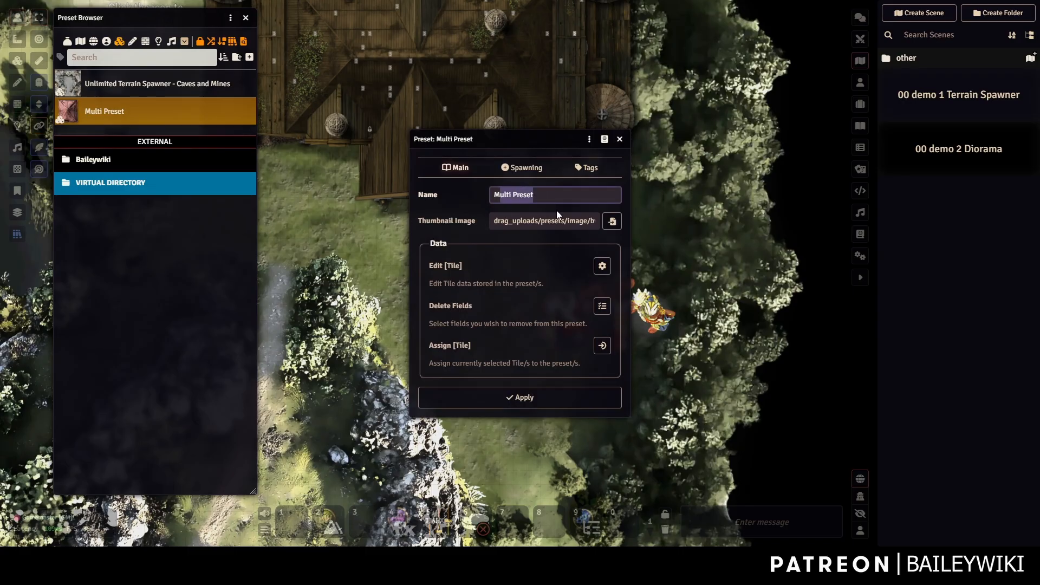
click(611, 223)
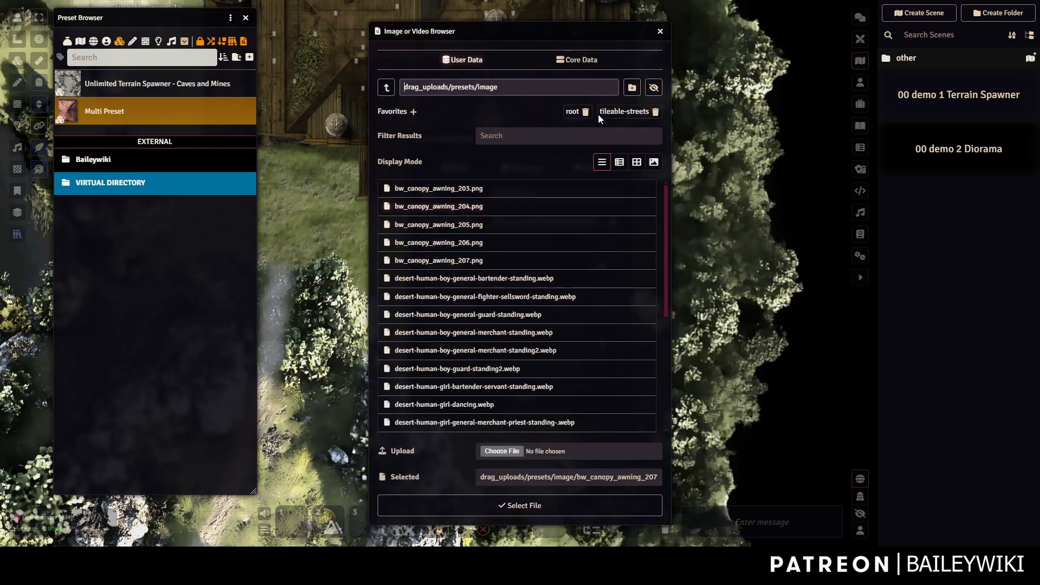
click(660, 33)
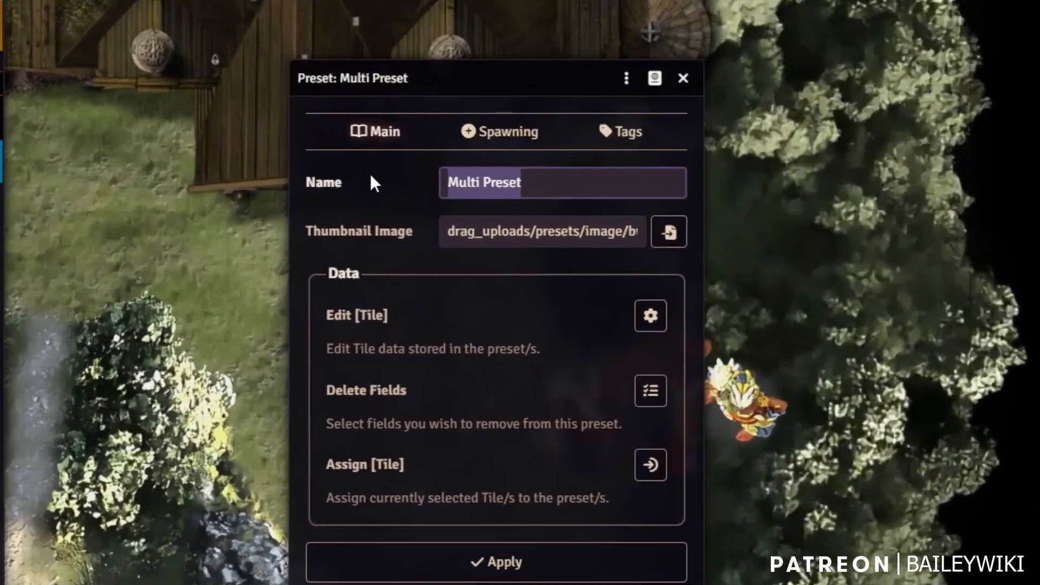
text(Brush:)
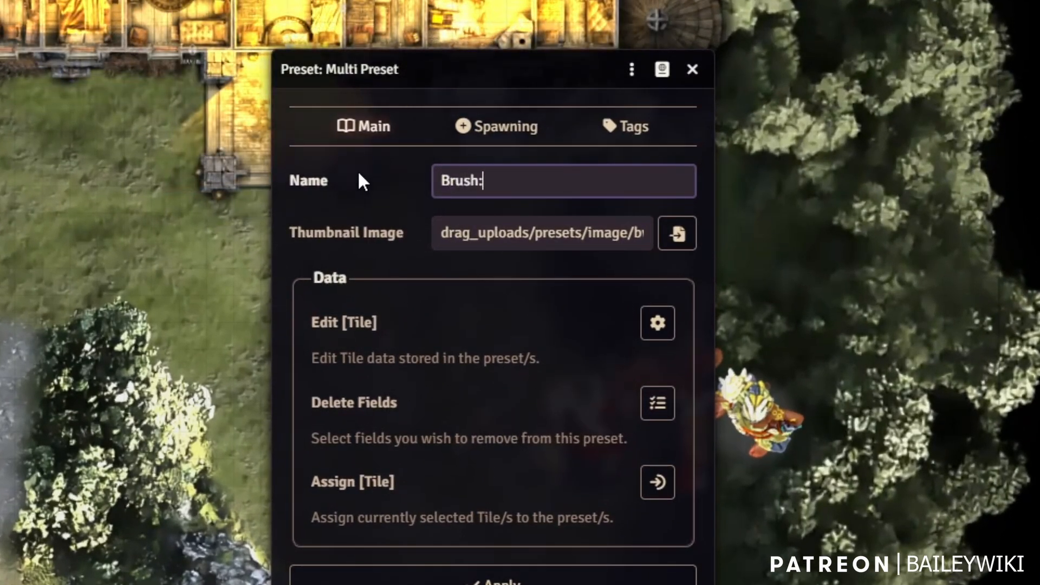
text( Sow)
key(BackSpace)
key(BackSpace)
key(BackSpace)
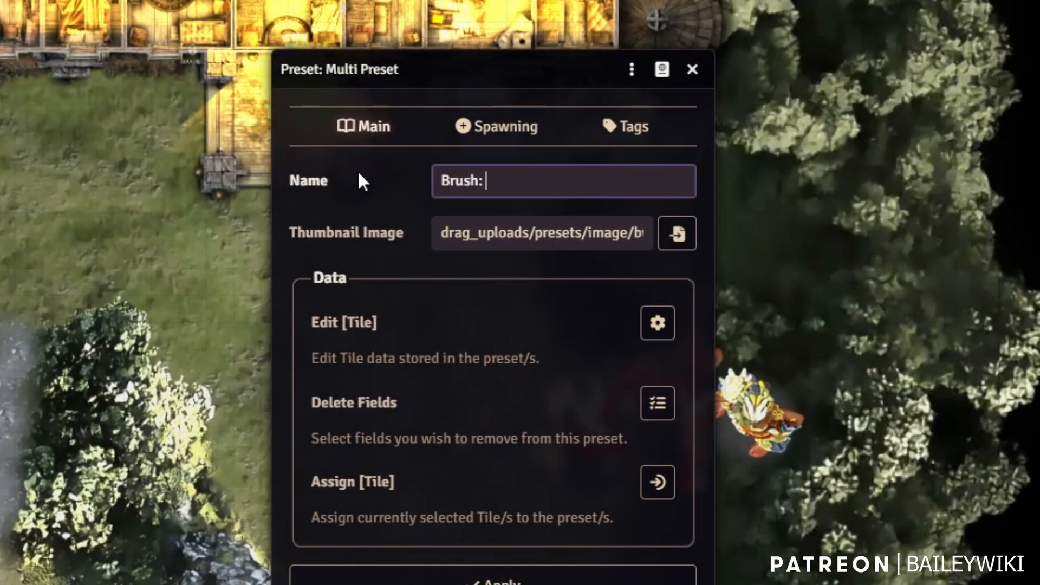
text(Canopi)
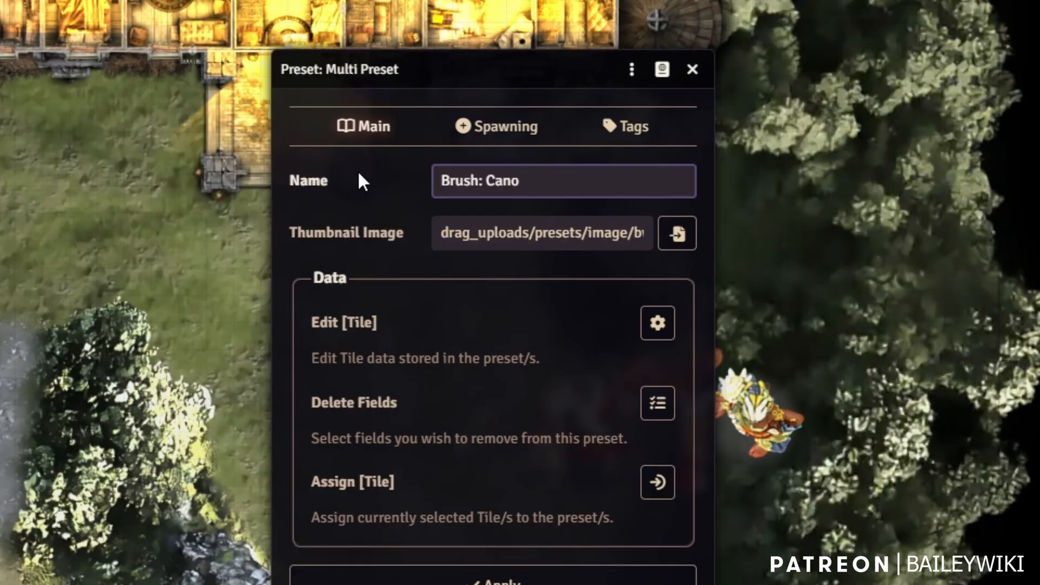
text(es)
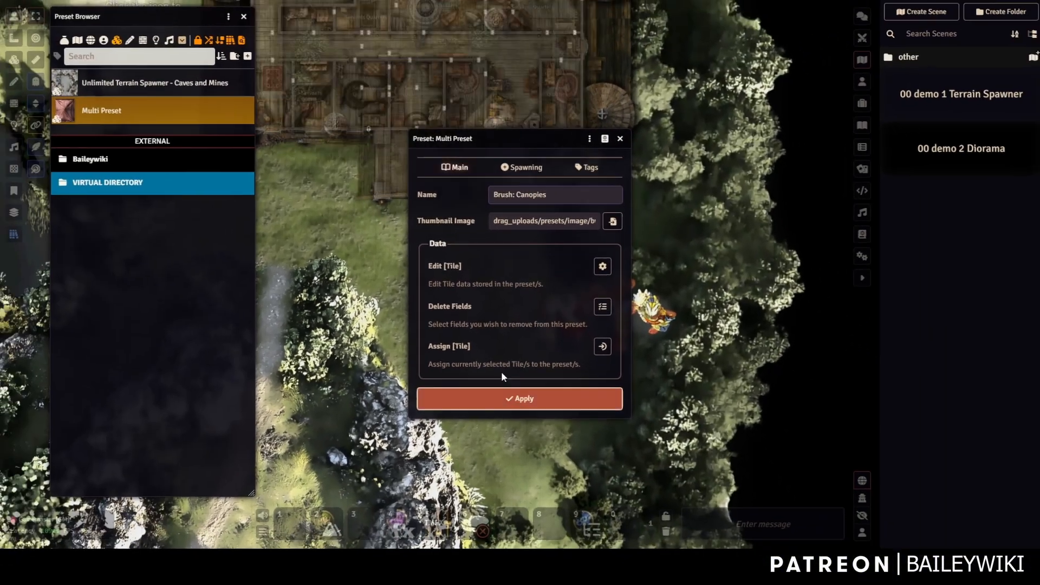
click(498, 579)
right_click(118, 115)
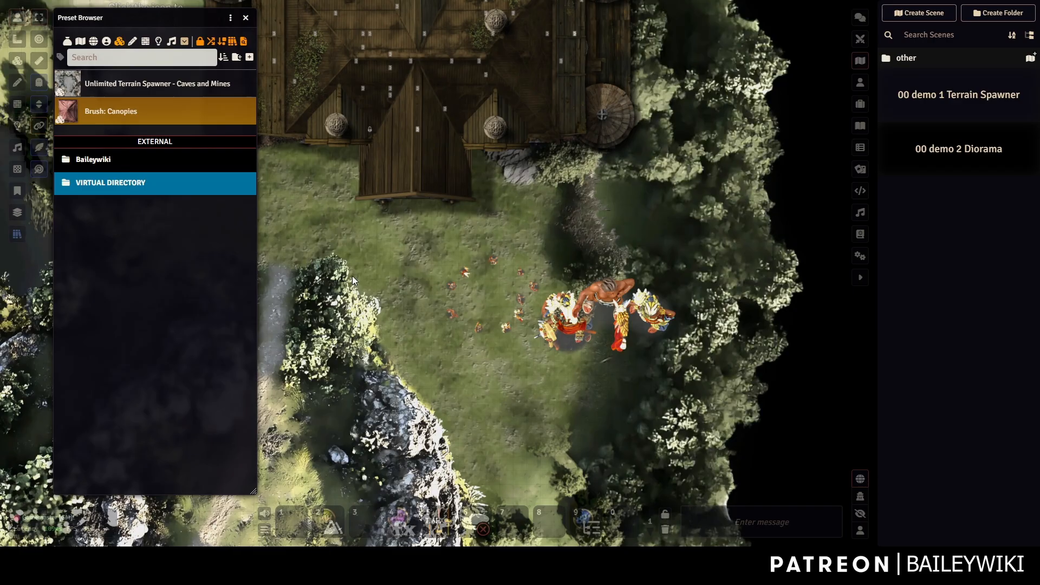
Open Baileywiki Mass Edit's Drag Upload configuration from Configure Settings.
scroll(393, 280, down, 6)
scroll(591, 171, up, 4)
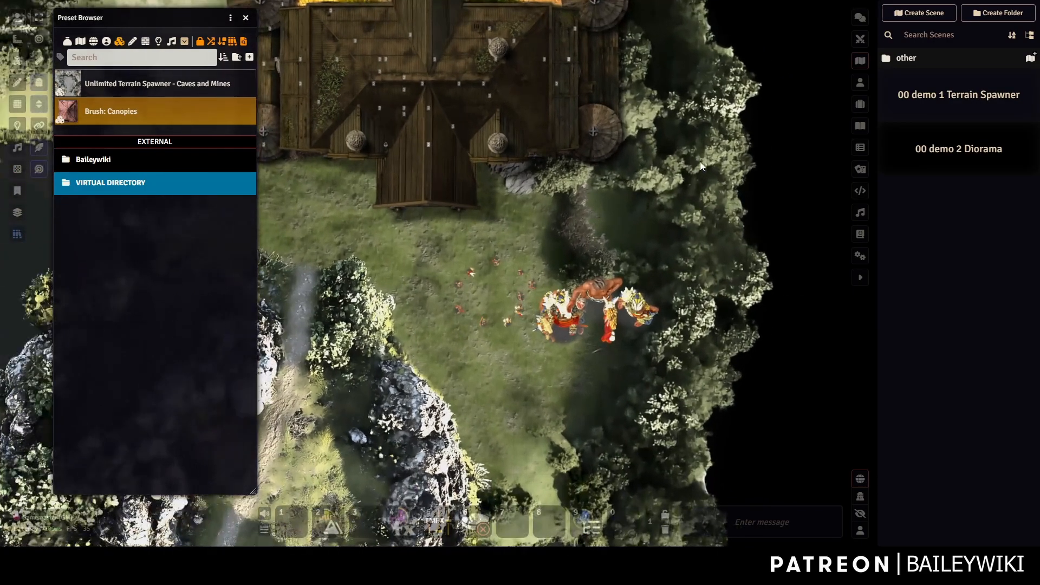
click(860, 256)
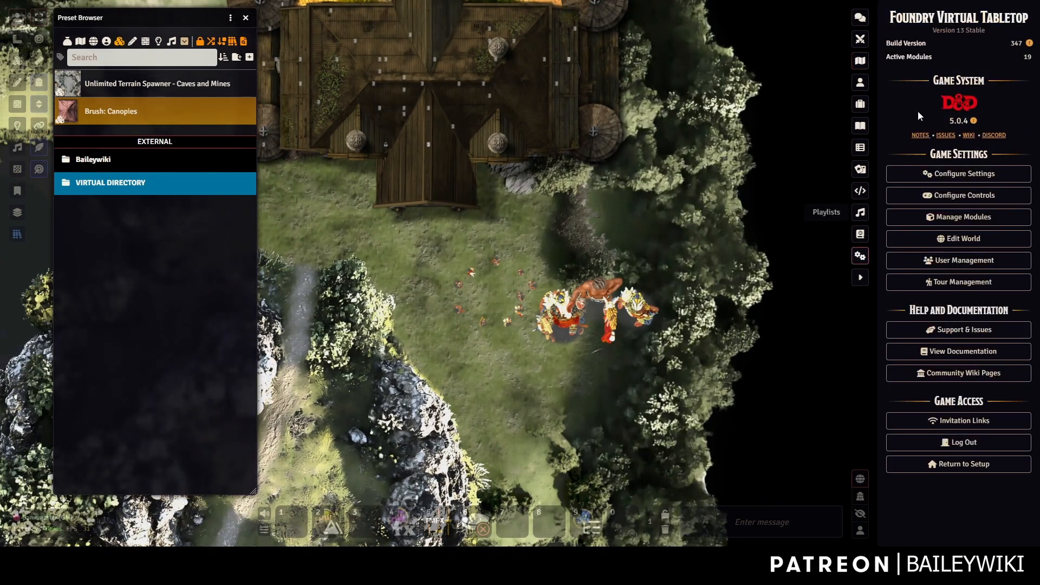
click(965, 179)
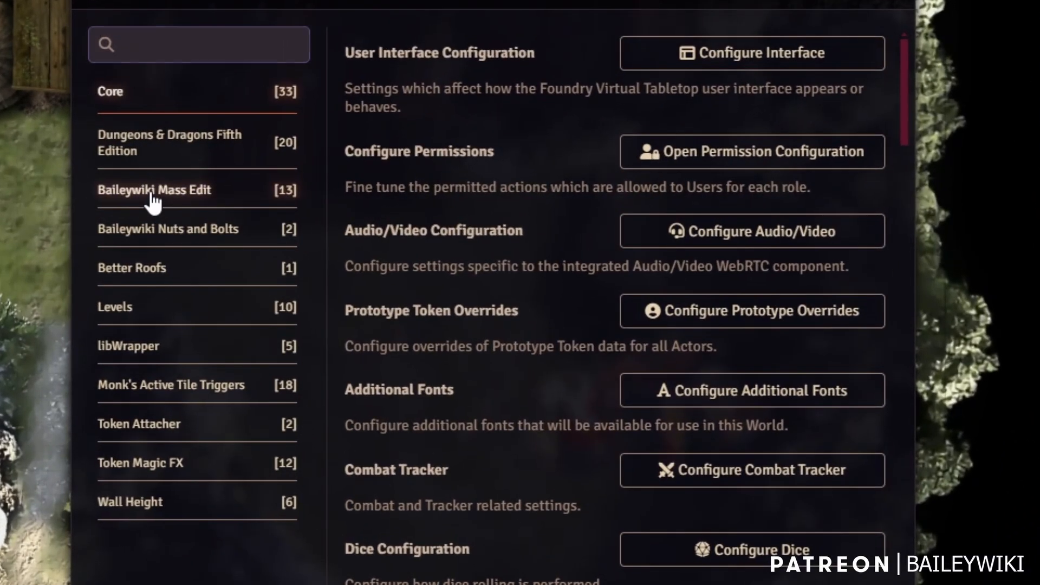
click(153, 202)
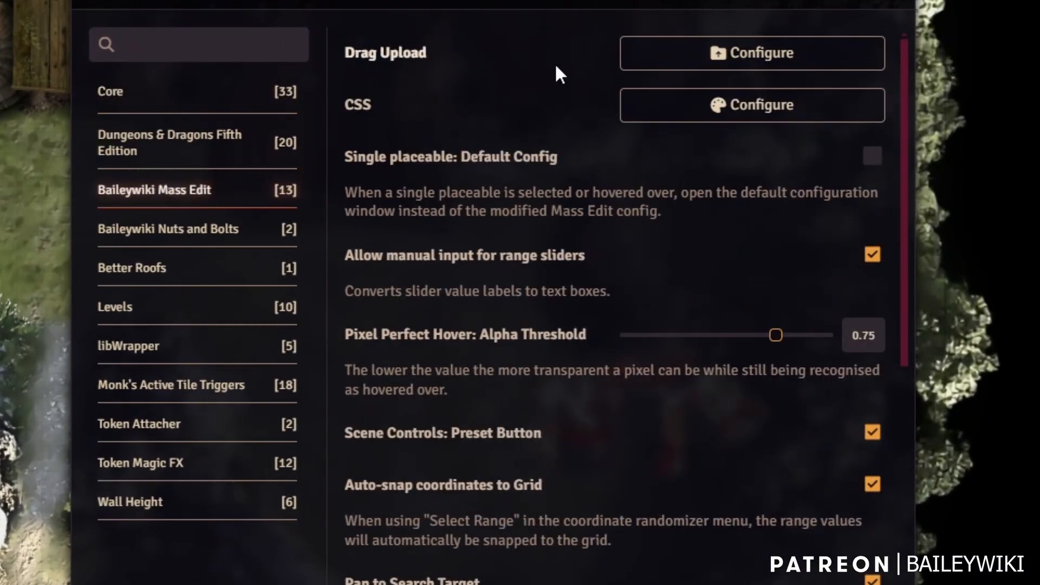
click(799, 60)
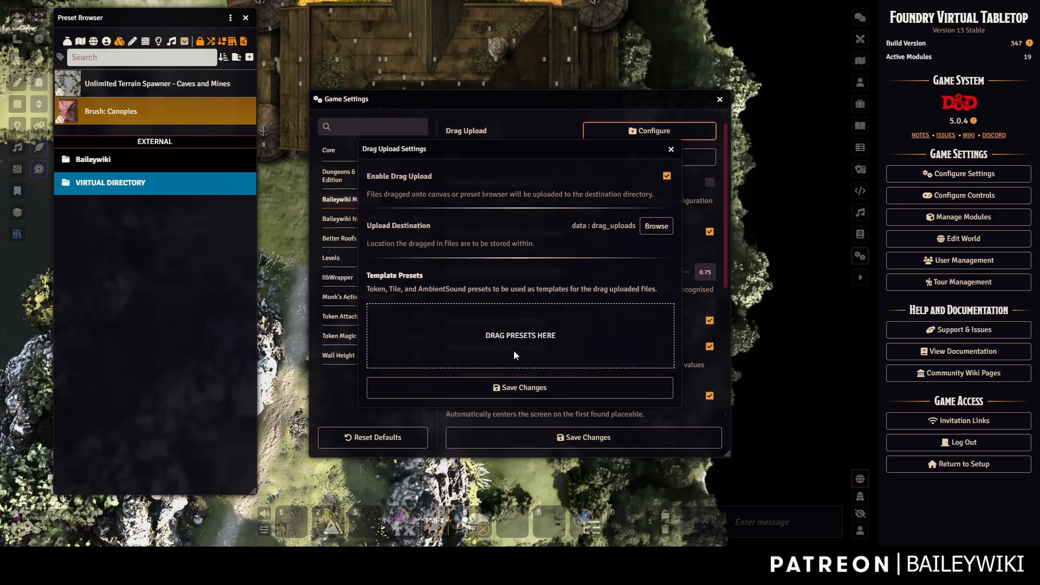
Add Brush: Canopies as a drag-upload template, delete it again, and close both settings windows.
mouse_move(113, 111)
mouse_down()
mouse_move(379, 257)
mouse_move(496, 337)
mouse_up()
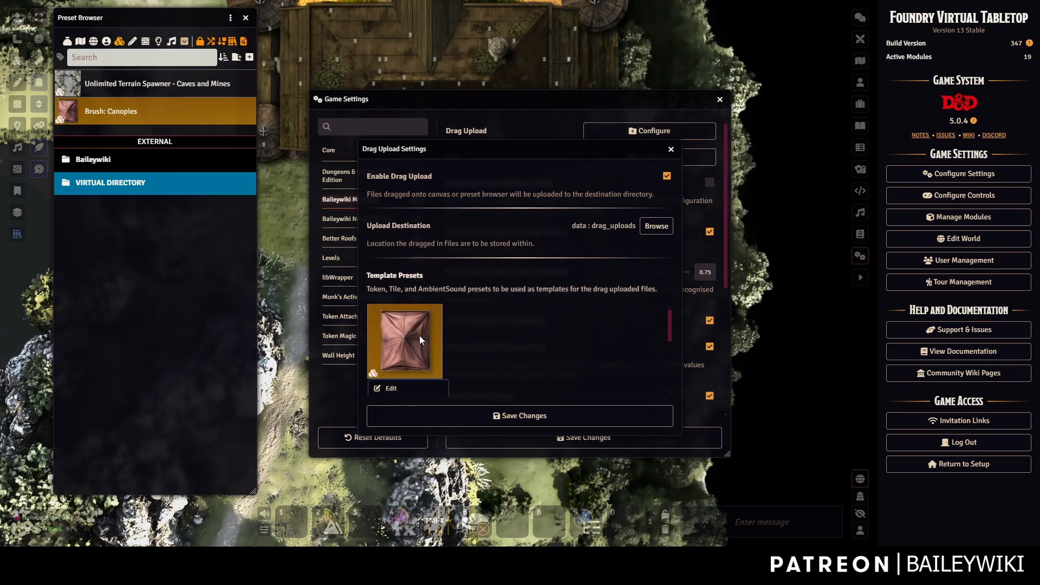
right_click(413, 348)
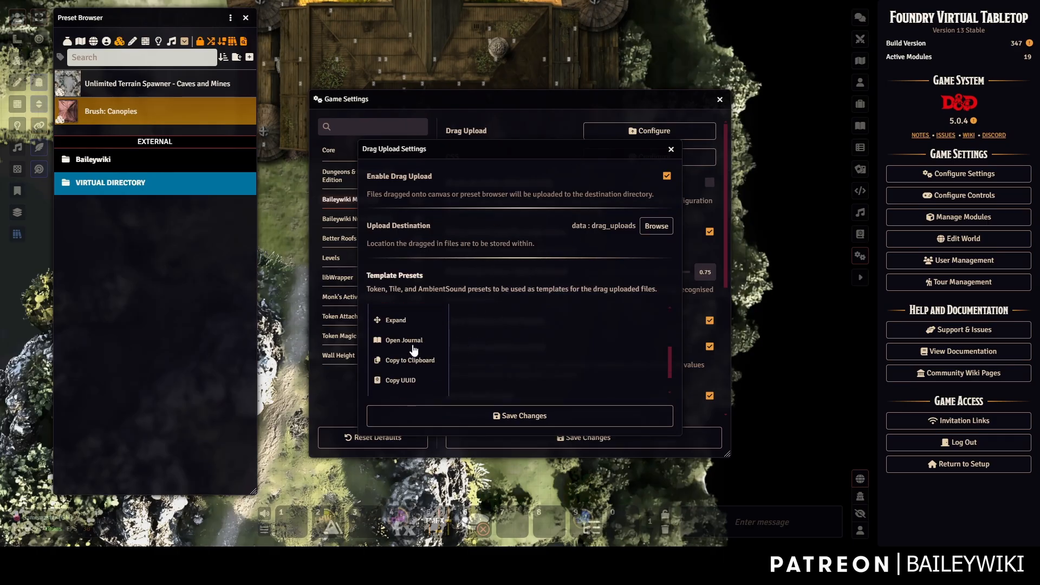
scroll(402, 379, down, 1)
click(395, 386)
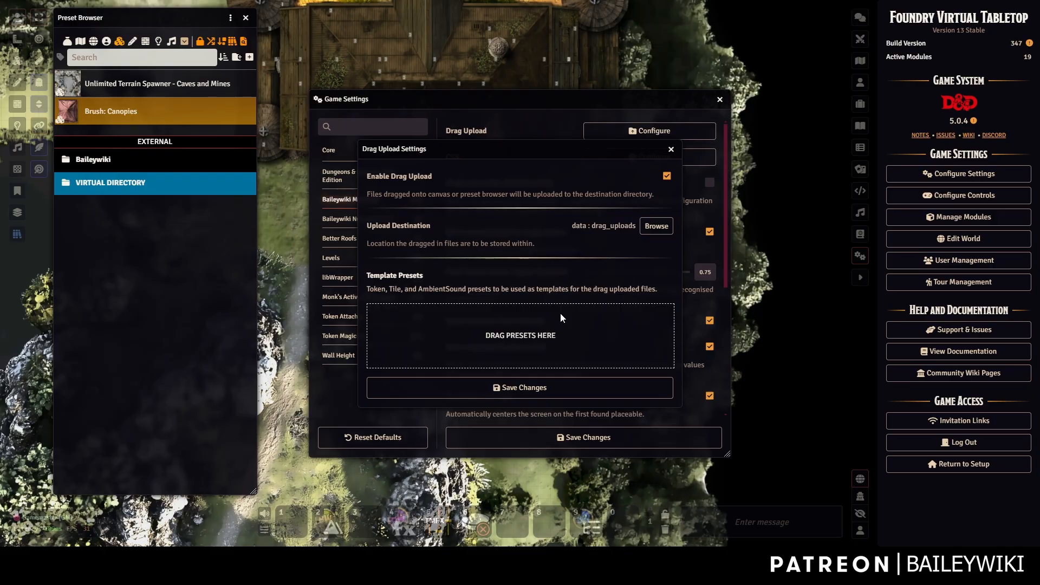
click(672, 151)
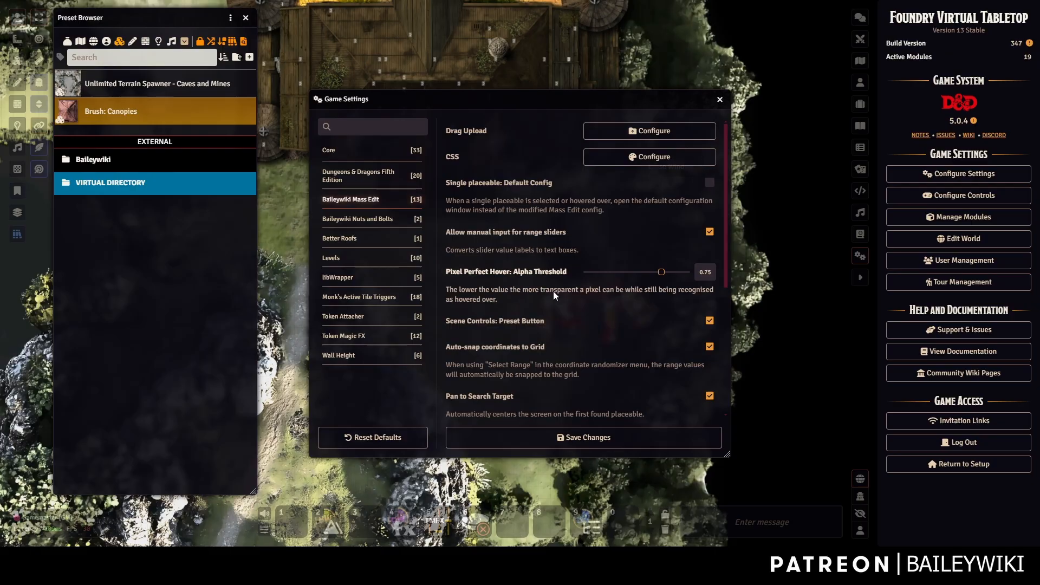
key(Escape)
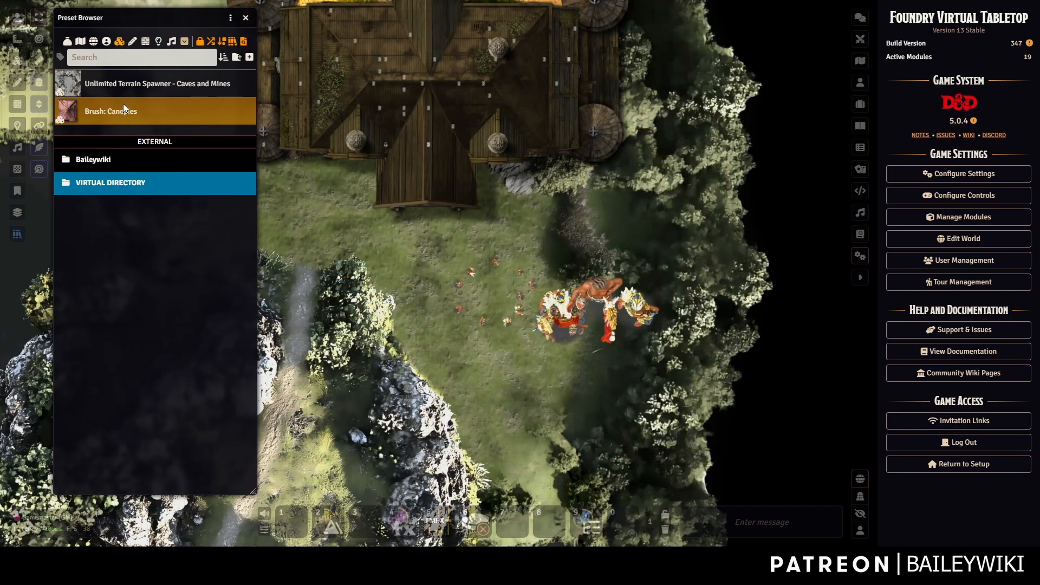
Search the Preset Browser for 'brush' and open options for the Insect Nests Hives brush.
click(143, 59)
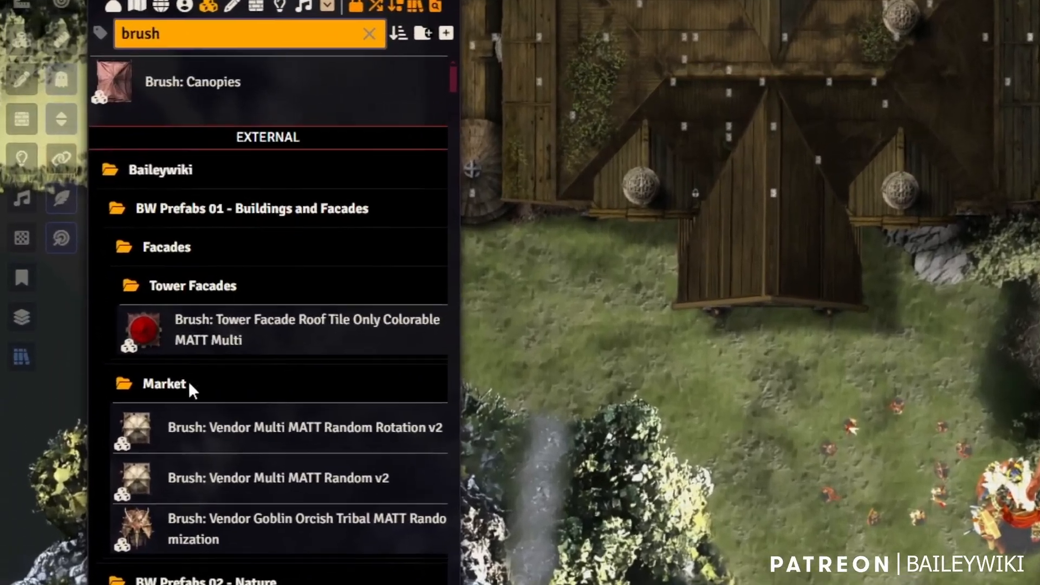
scroll(157, 311, down, 2)
scroll(305, 544, down, 4)
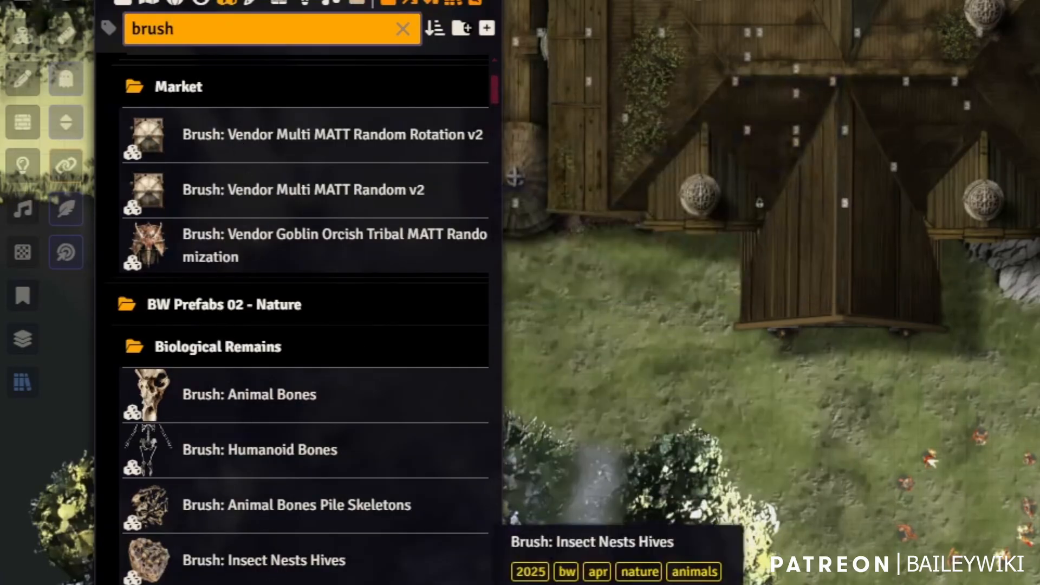
scroll(252, 242, down, 6)
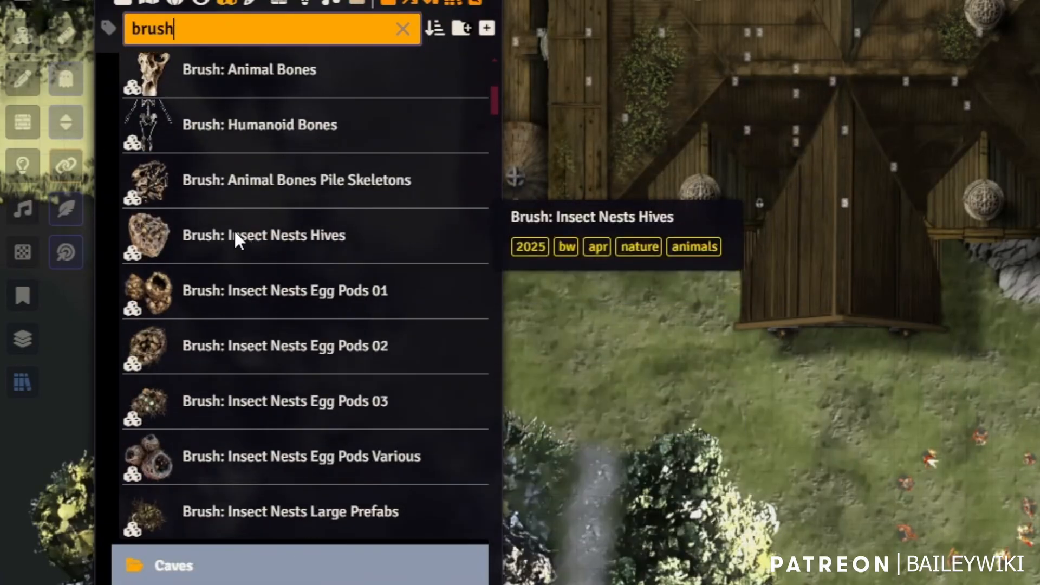
right_click(235, 234)
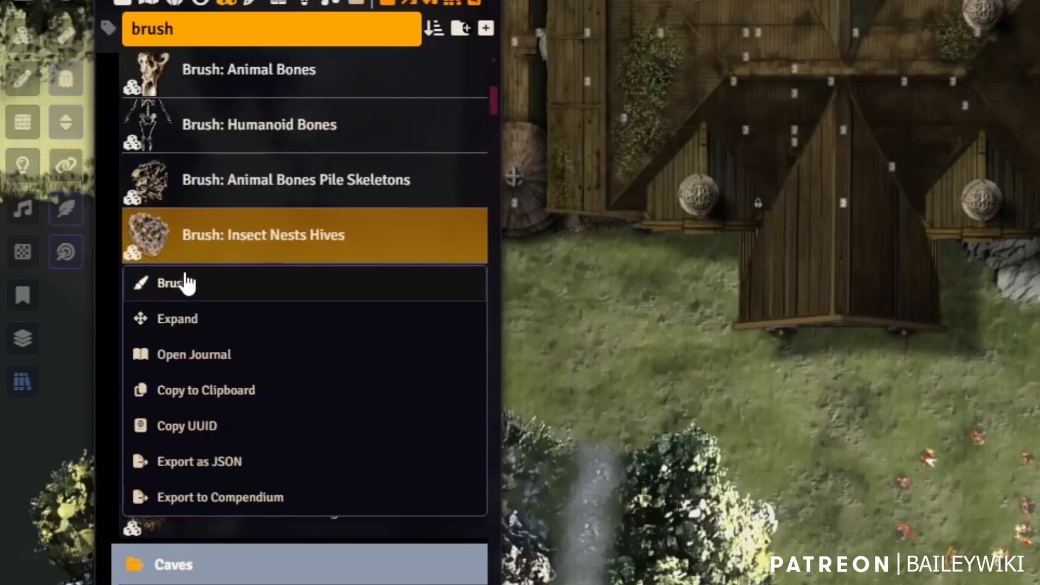
click(184, 282)
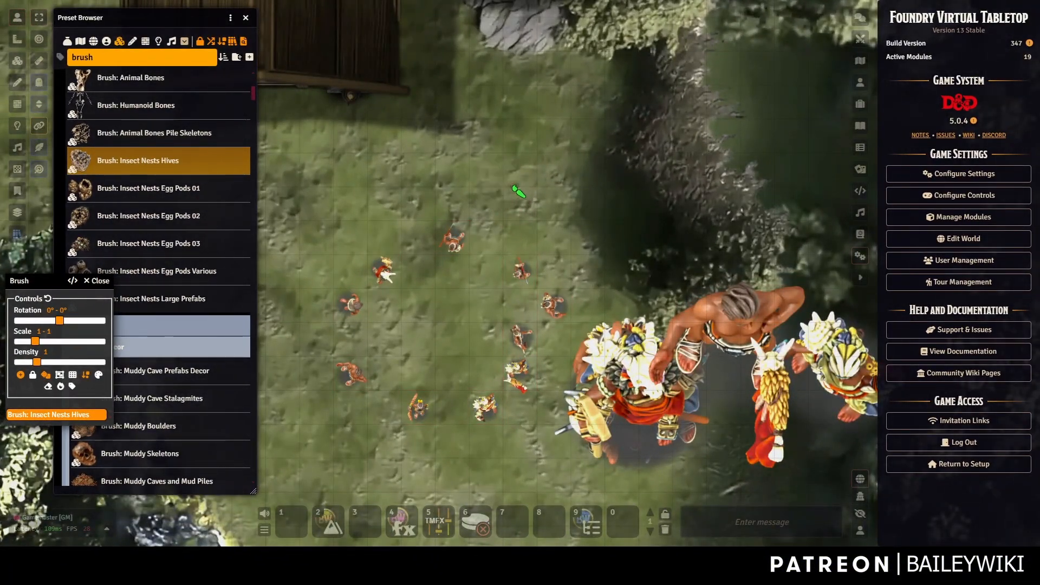
click(533, 193)
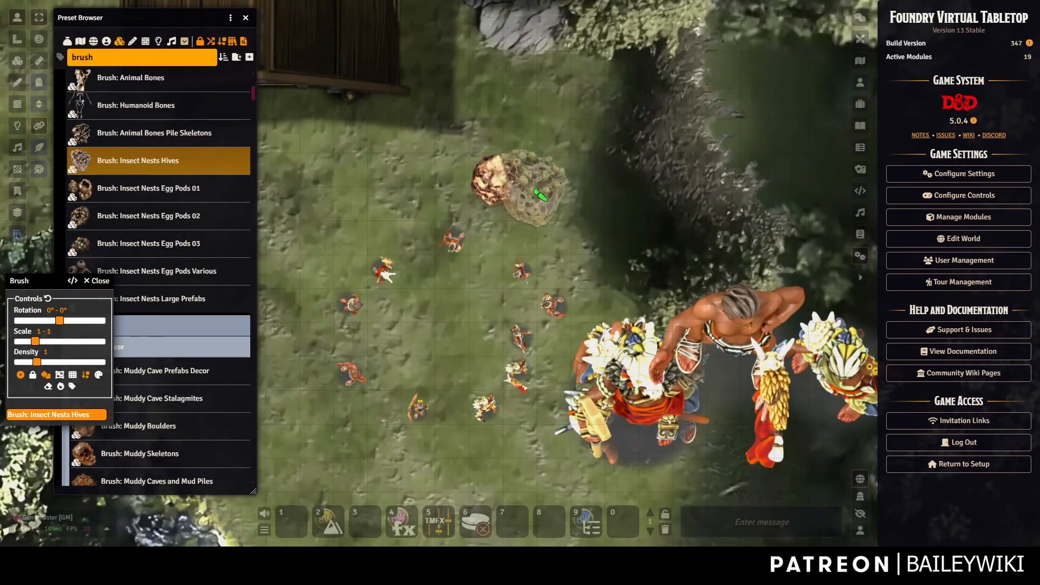
click(535, 189)
click(579, 219)
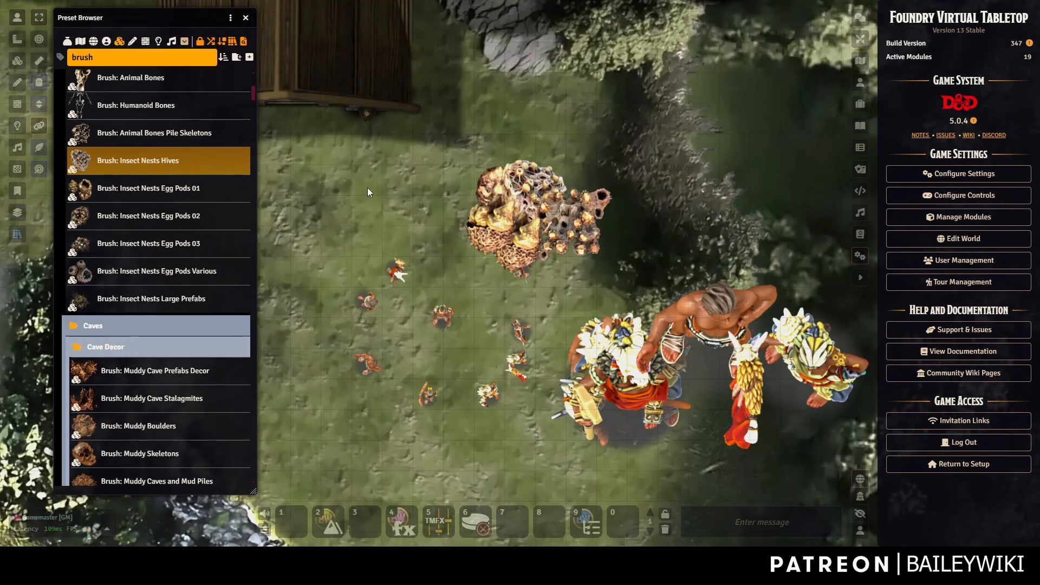
click(21, 62)
key(ctrl+z)
key(ctrl+z)
key(ctrl+z)
key(ctrl+z)
key(ctrl+z)
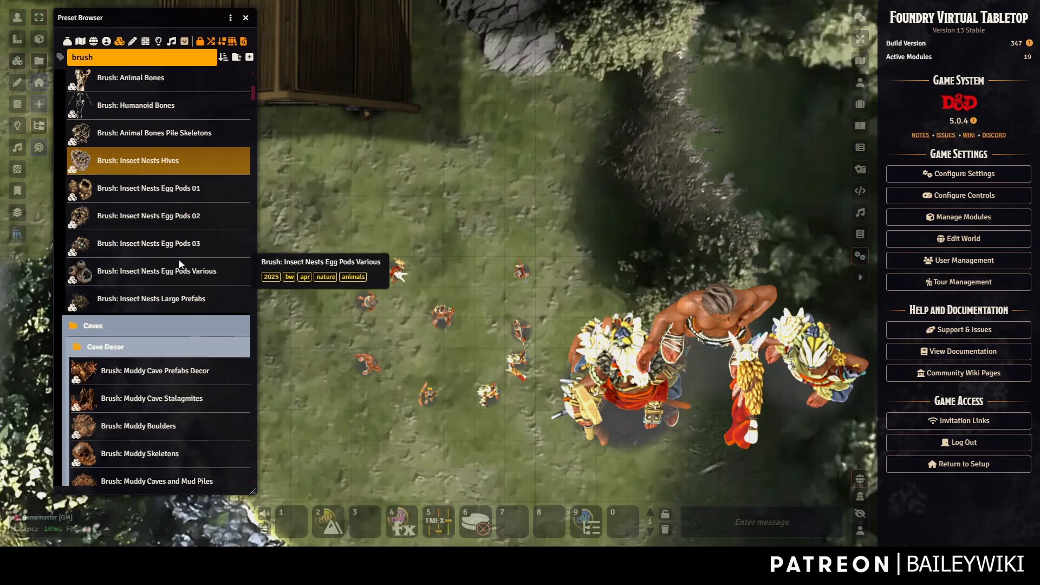
scroll(167, 249, up, 2)
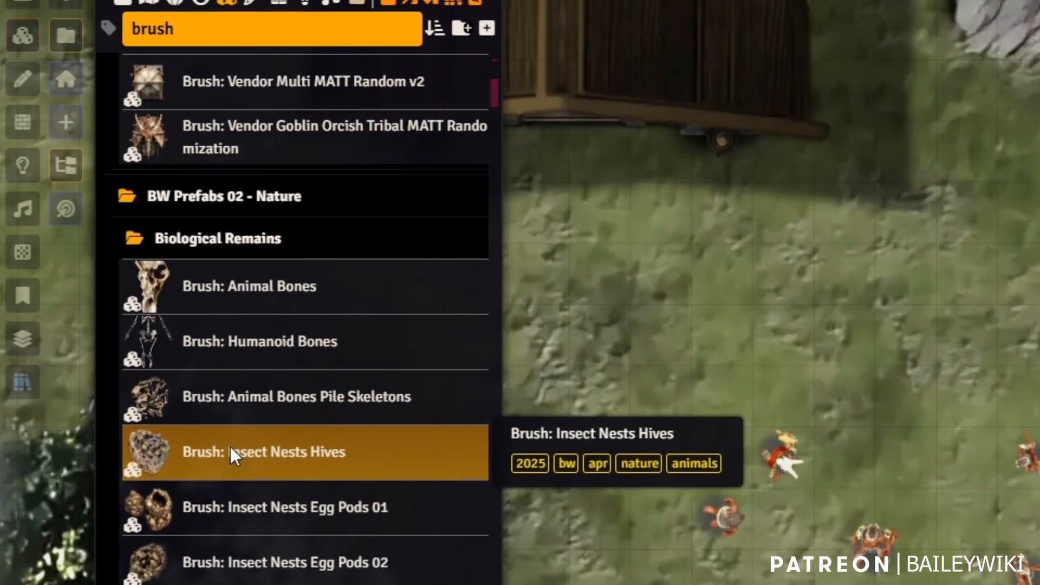
Expand the Insect Nests Hives brush and make a brush from its top-row hive variants.
right_click(121, 266)
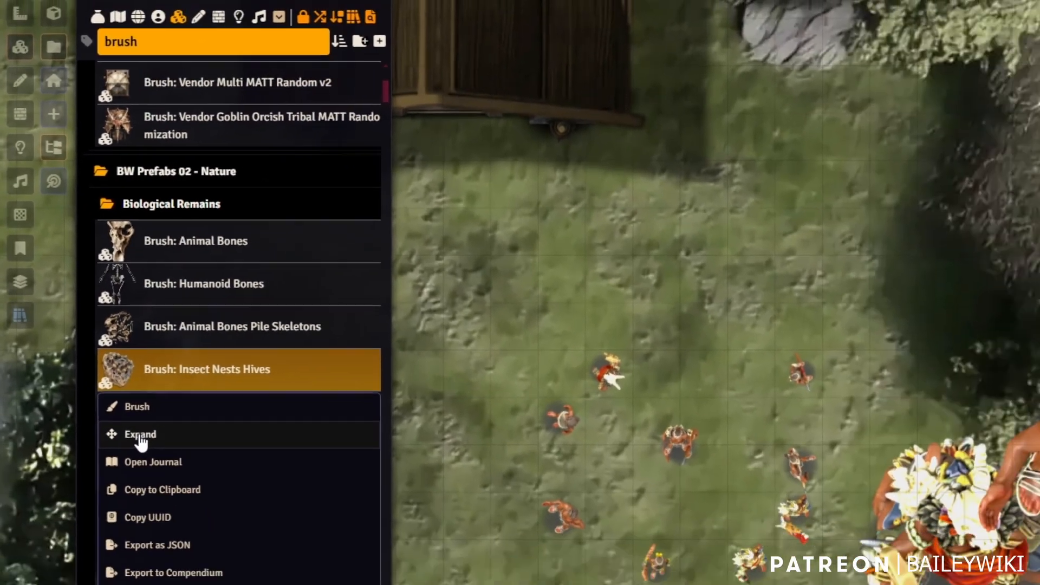
click(174, 535)
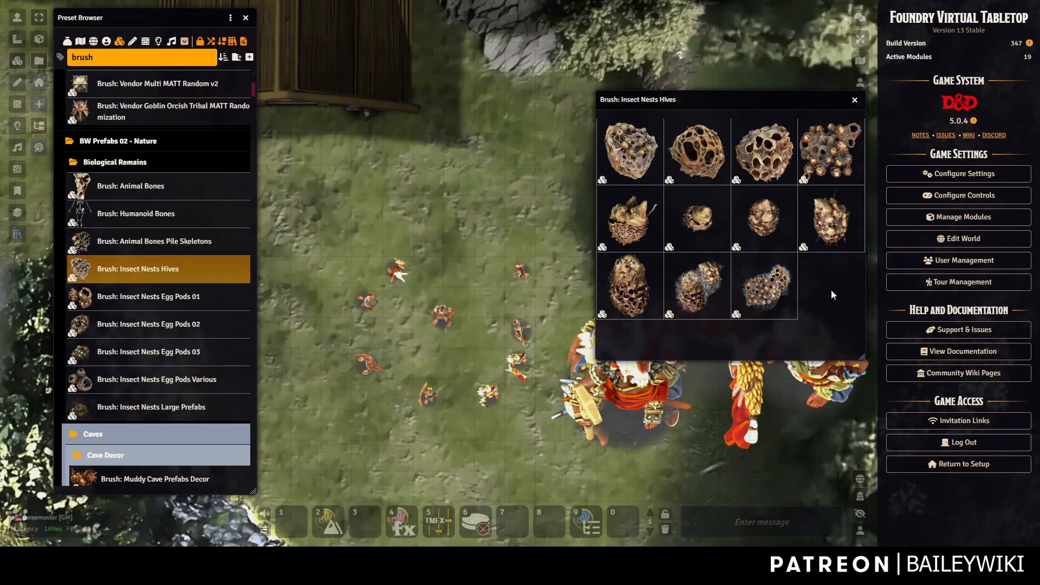
mouse_move(614, 101)
mouse_down()
mouse_move(187, 101)
mouse_move(174, 84)
mouse_up()
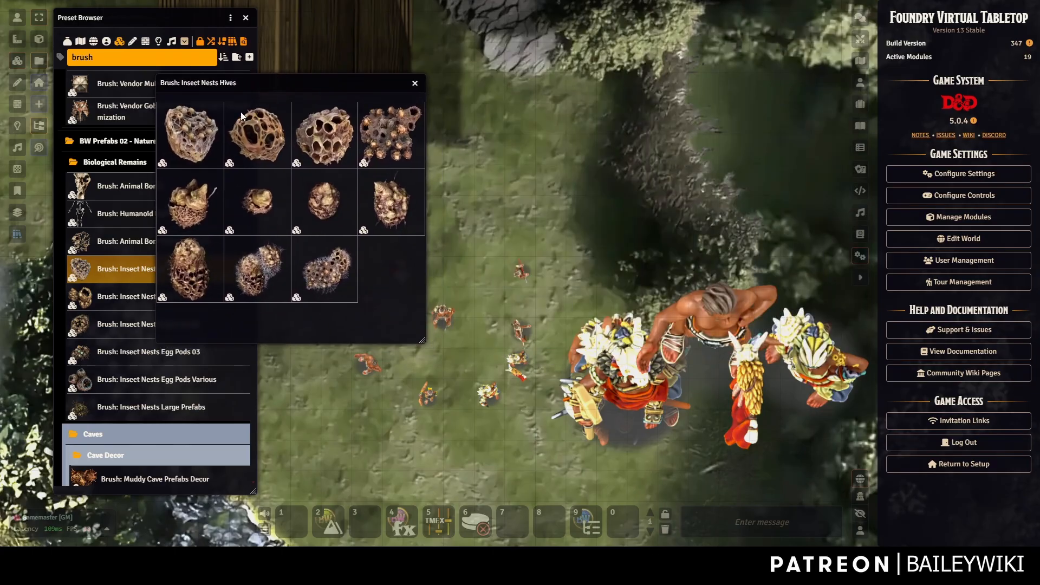
click(201, 128)
shift+click(399, 125)
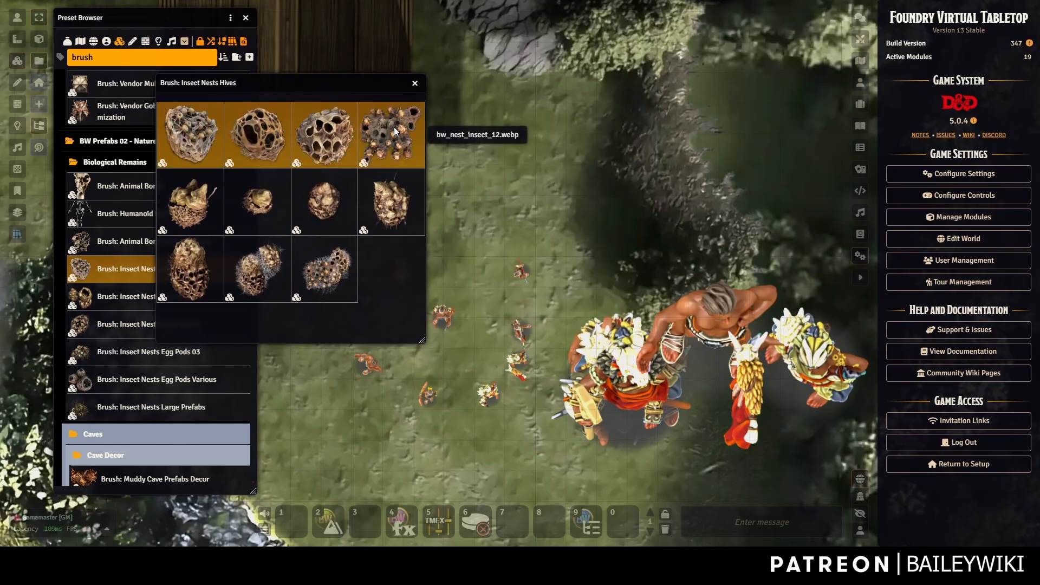
right_click(398, 125)
click(411, 179)
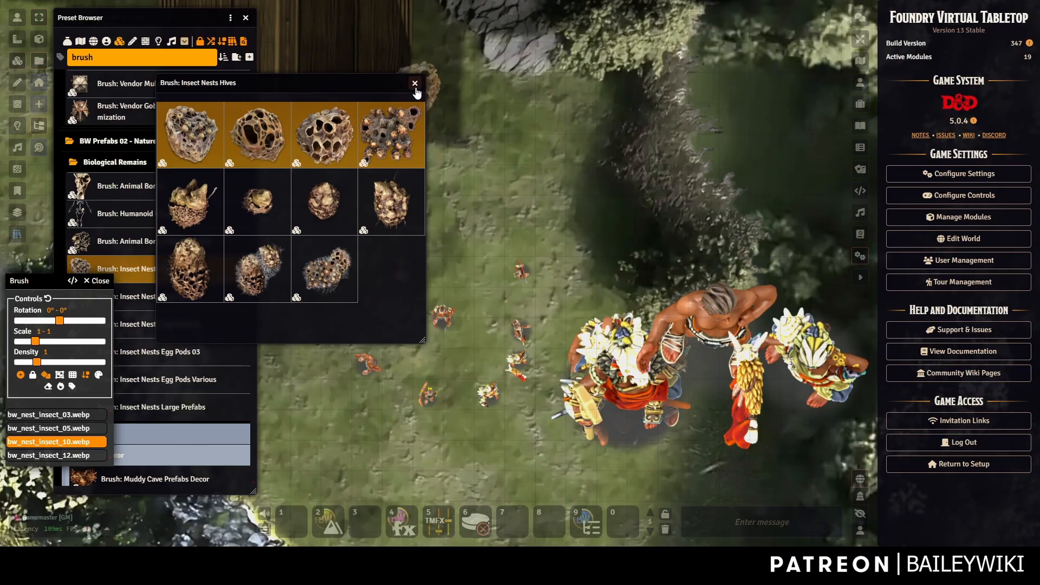
click(415, 84)
Expand the Egg Pods 01–03 brushes and add three second-row Egg Pods 03 variants to the brush.
click(137, 247)
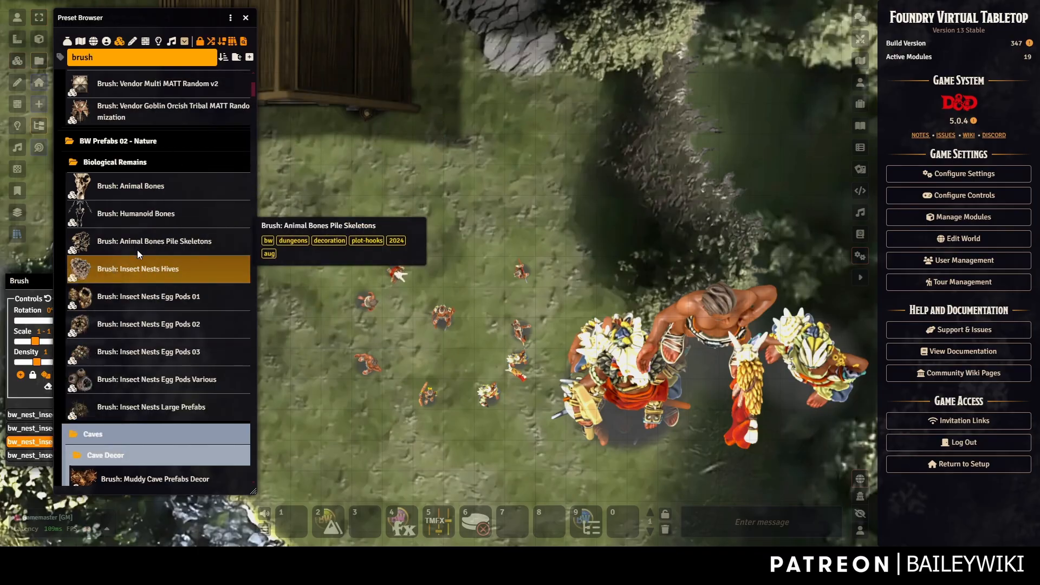
click(156, 301)
click(142, 348)
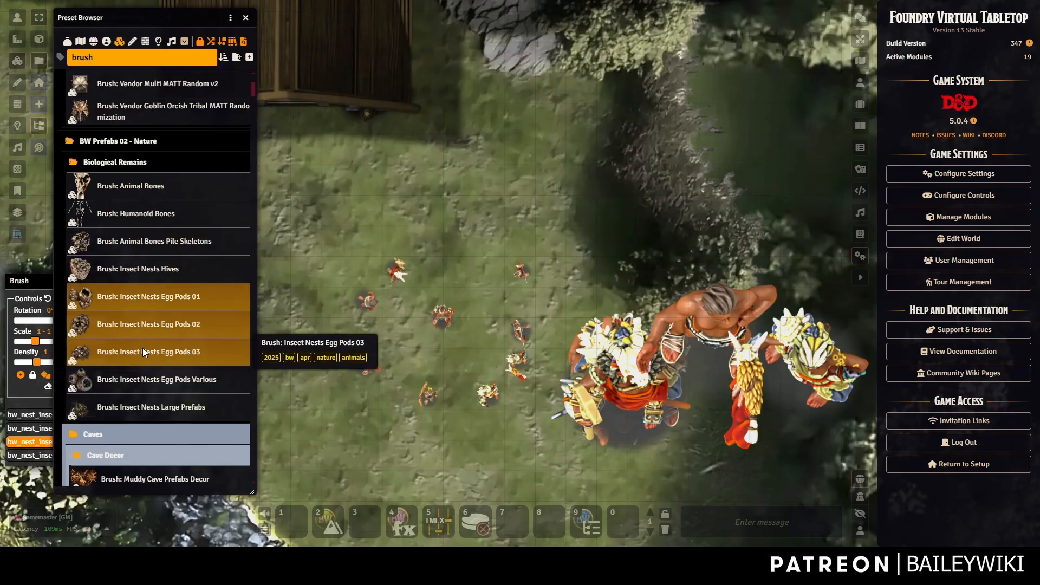
right_click(142, 348)
click(94, 256)
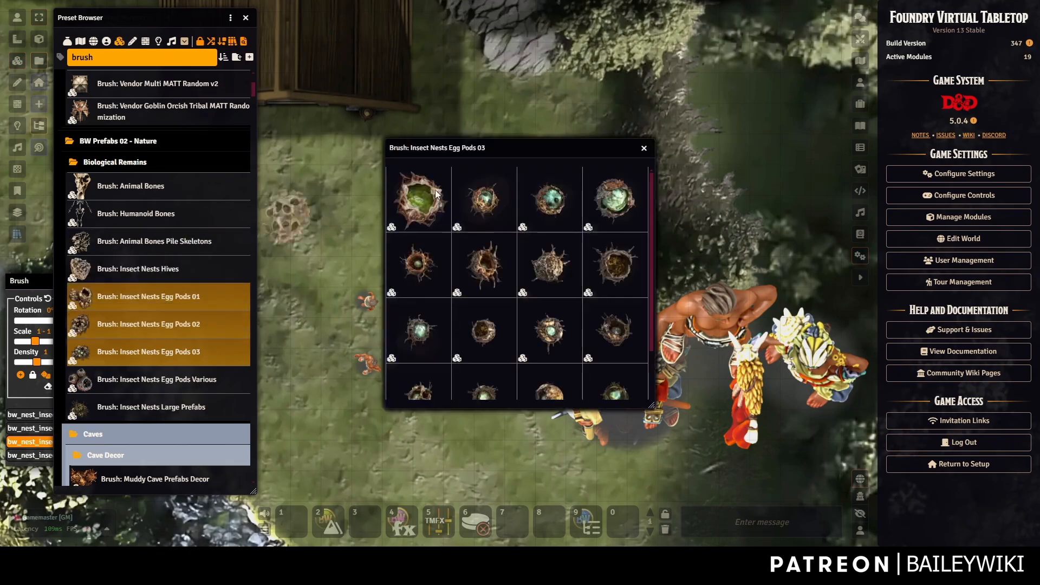
drag(473, 146, 727, 59)
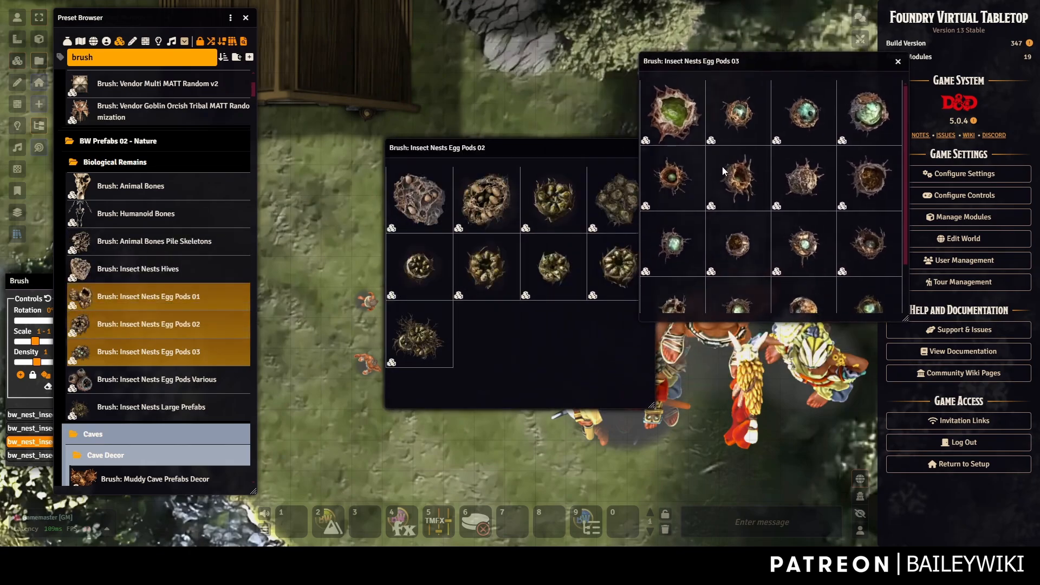
click(747, 180)
ctrl+click(668, 181)
ctrl+click(856, 163)
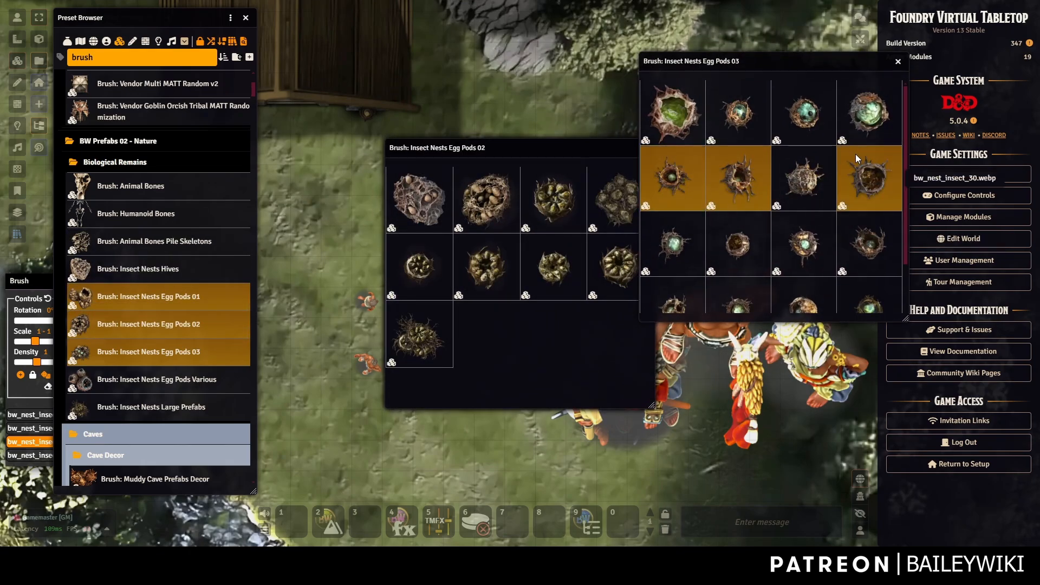
right_click(871, 180)
click(865, 224)
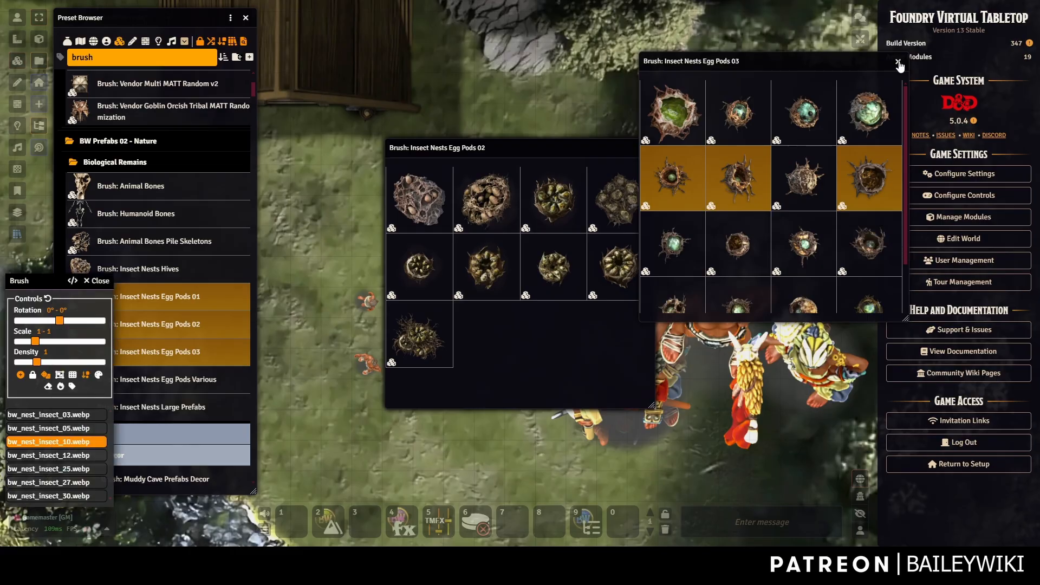
click(898, 61)
Add two Egg Pods 02 variants and three Egg Pods 01 variants to the brush.
mouse_move(484, 151)
mouse_down()
mouse_move(779, 80)
mouse_move(768, 75)
mouse_up()
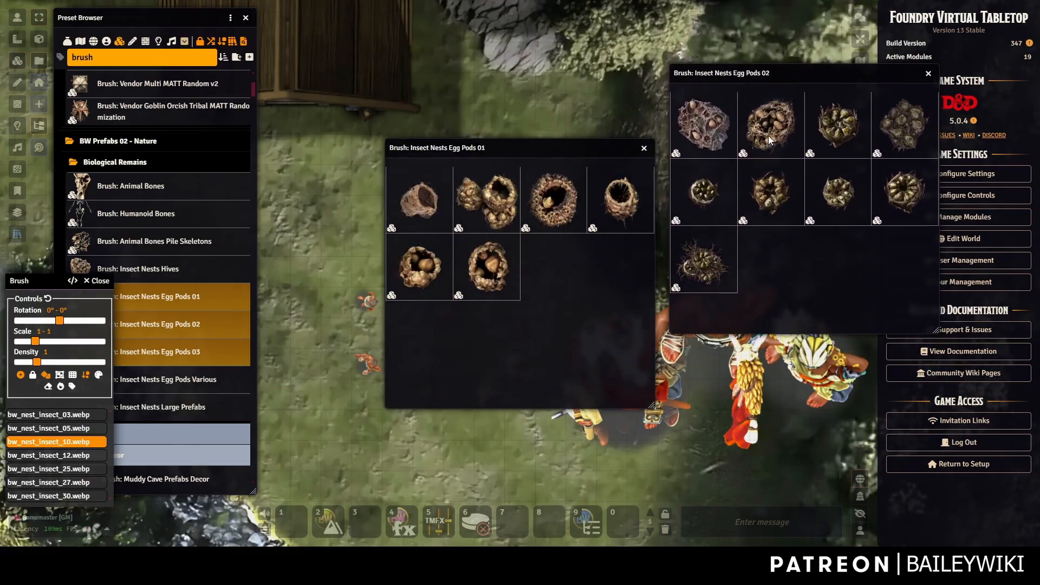
click(723, 121)
ctrl+click(781, 130)
right_click(781, 130)
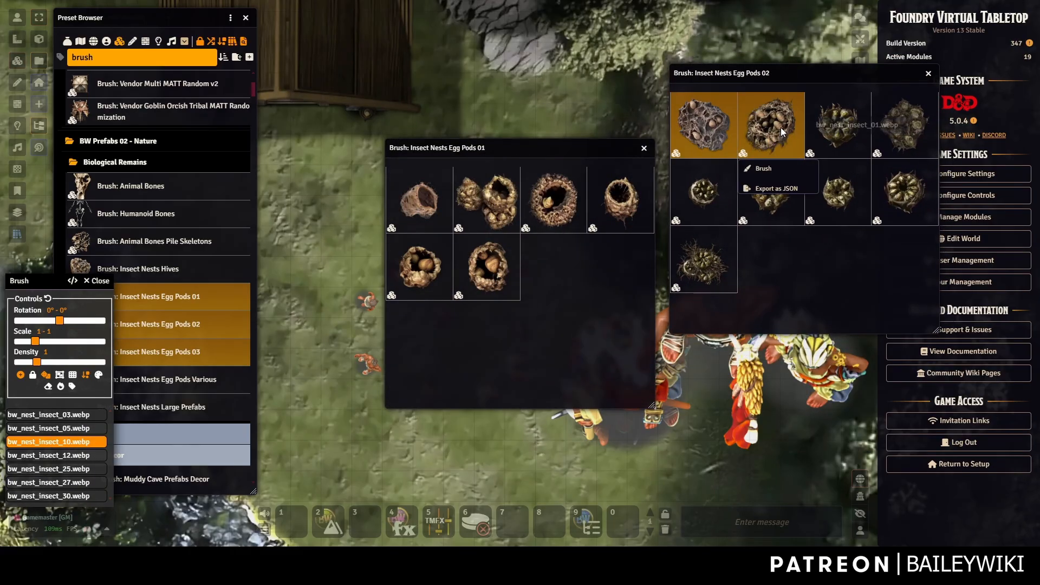
click(764, 169)
click(478, 203)
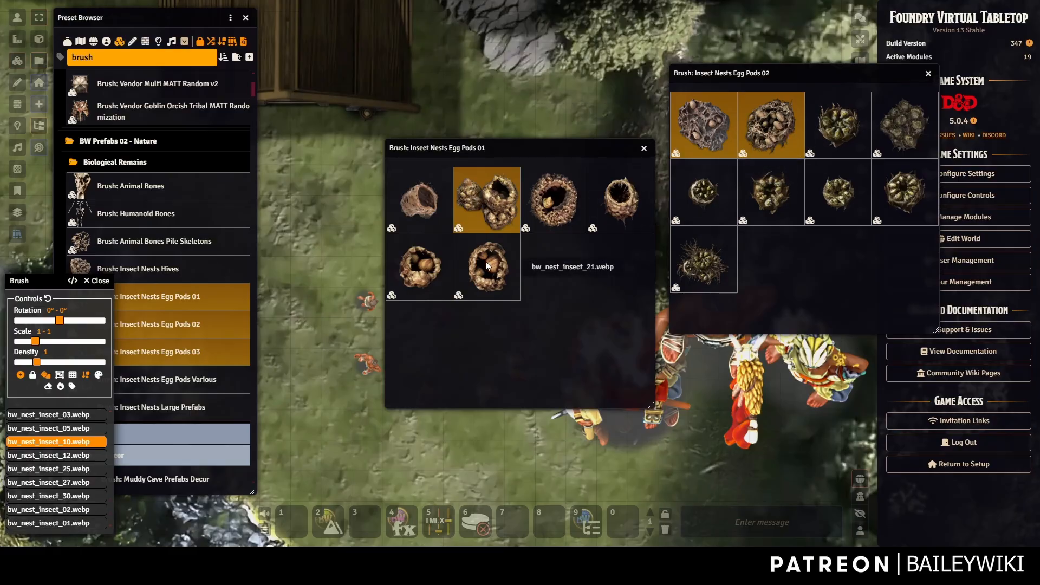
ctrl+click(485, 261)
ctrl+click(411, 270)
right_click(407, 269)
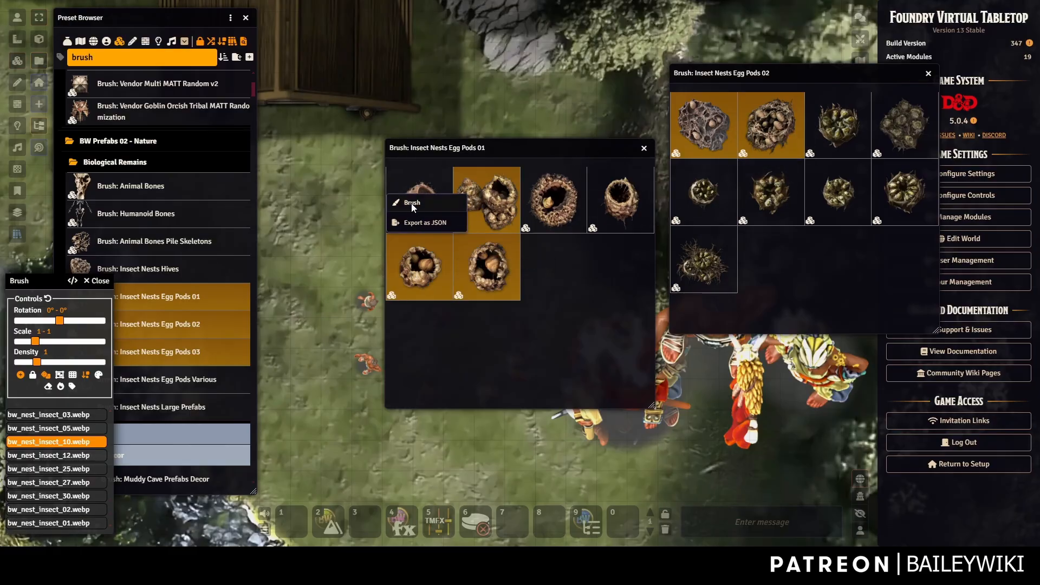
click(411, 204)
click(644, 149)
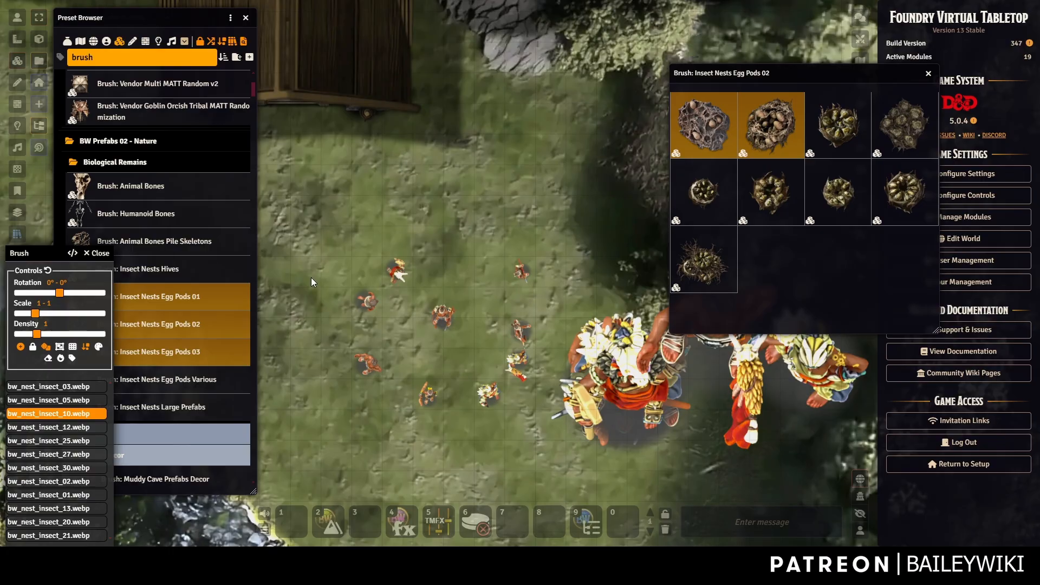
click(928, 78)
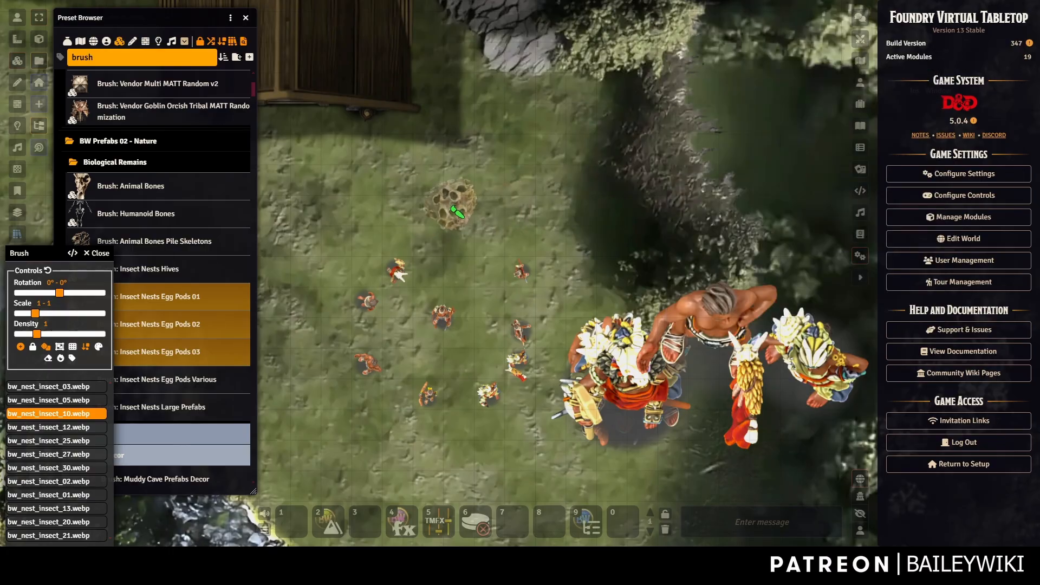
Stamp five insect-nest tiles onto the clearing, then stop brushing.
click(453, 207)
click(492, 203)
click(476, 231)
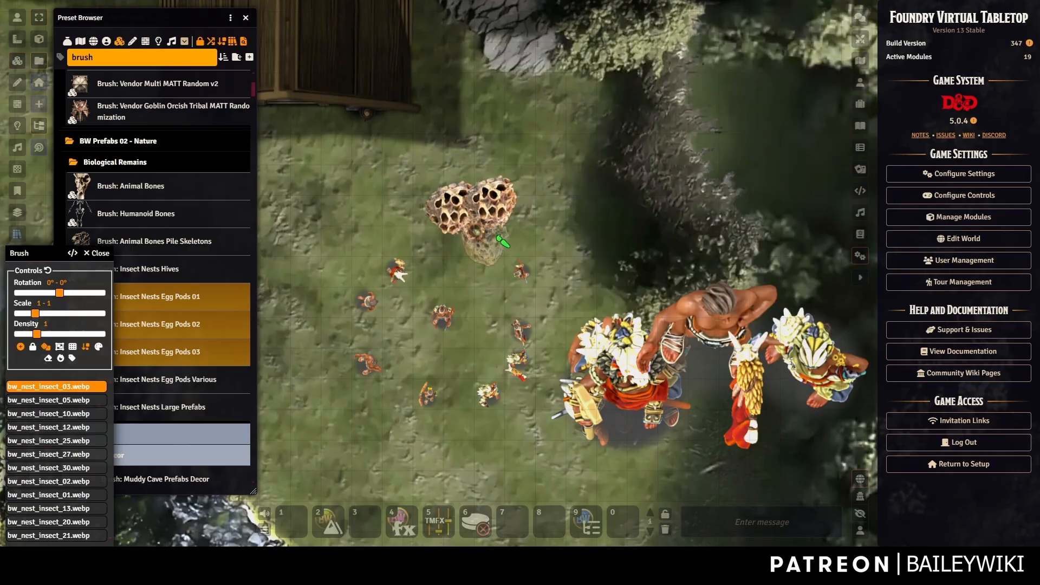
click(508, 230)
click(521, 206)
key(Escape)
Undo the remaining nest tiles and search the presets for weapon brushes.
key(ctrl+z)
key(ctrl+z)
key(ctrl+z)
key(ctrl+z)
key(ctrl+z)
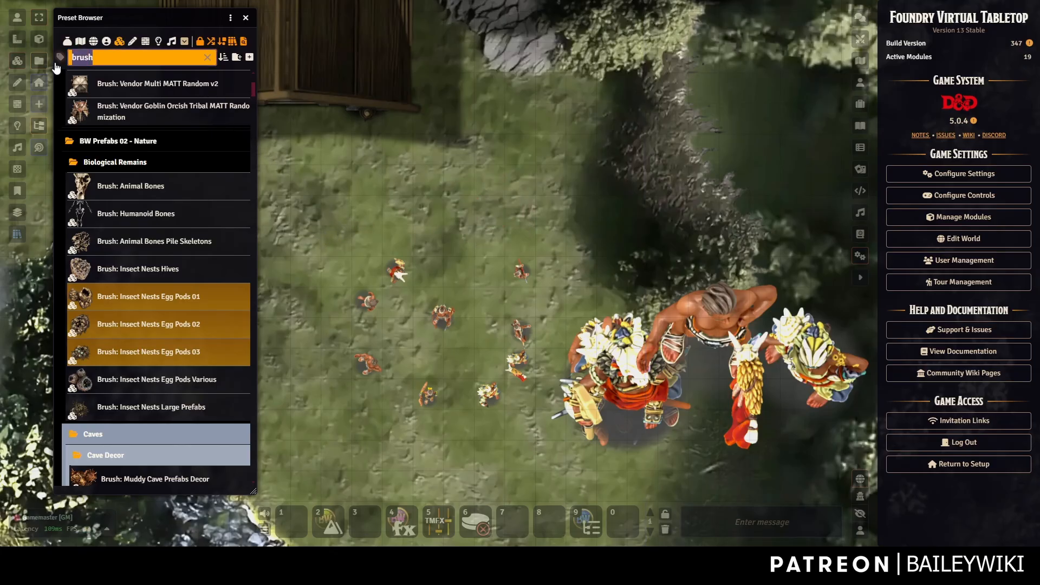
text(sword)
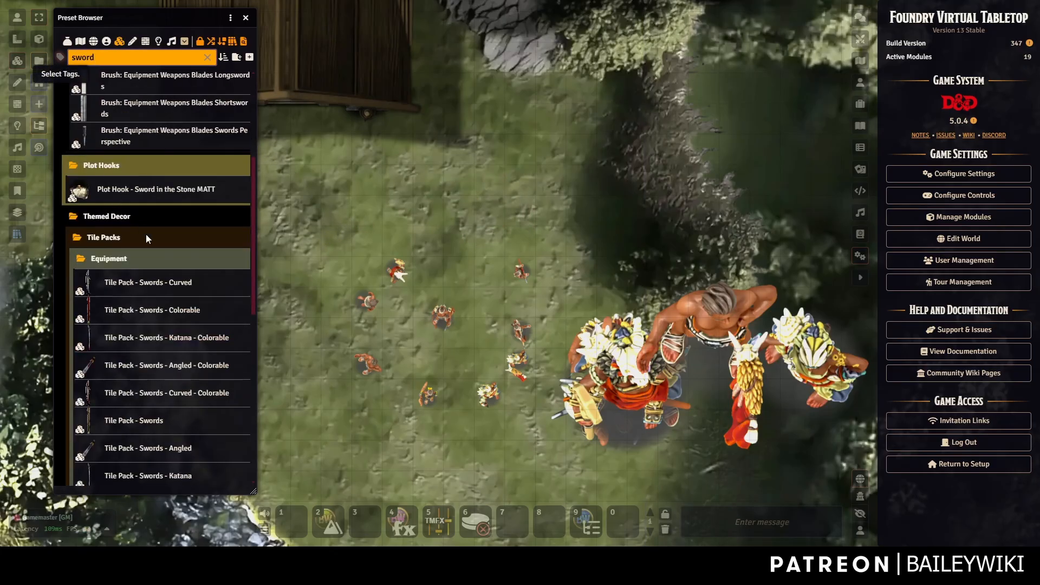
scroll(138, 309, up, 4)
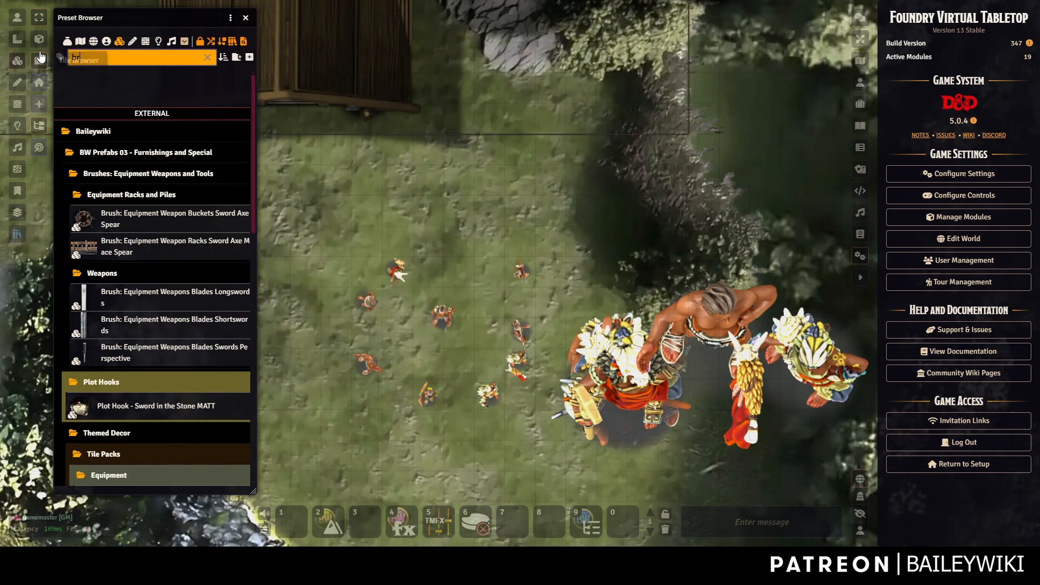
text(or)
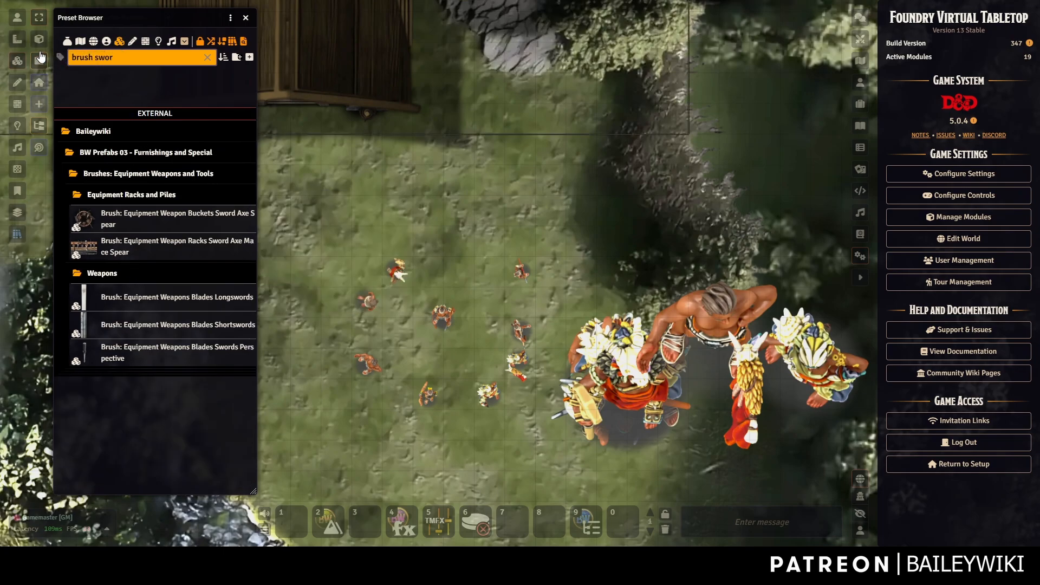
key(BackSpace)
text(weapon)
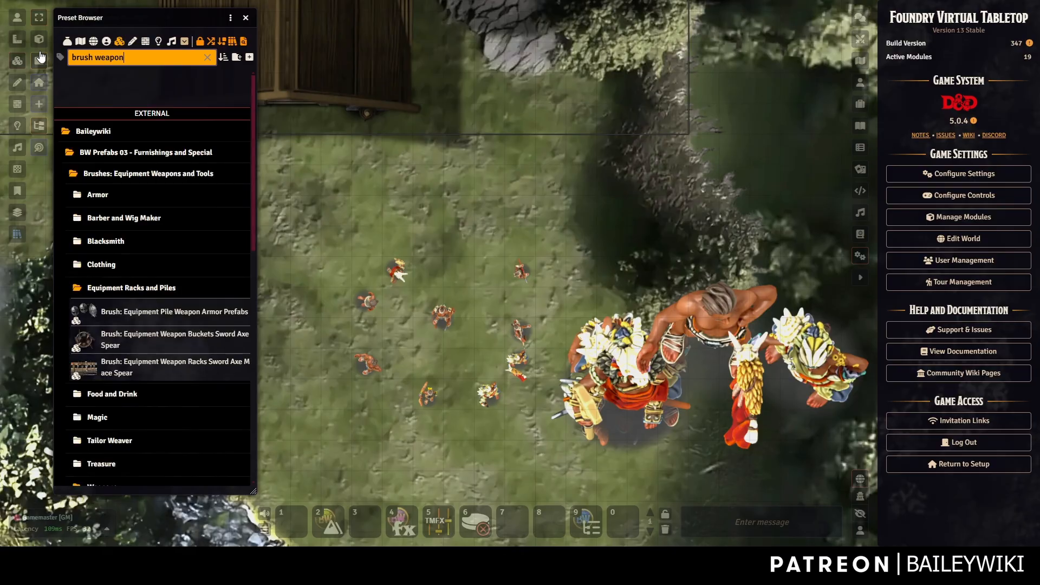
scroll(163, 287, down, 7)
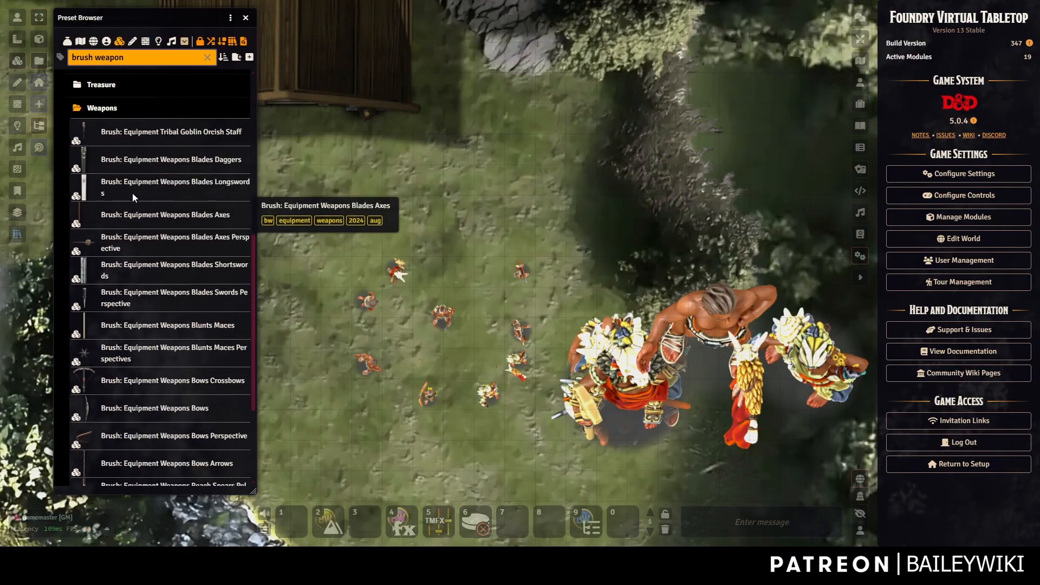
Expand the Blades Daggers, Longswords, Axes and Axes Perspective brushes into preset windows.
click(191, 160)
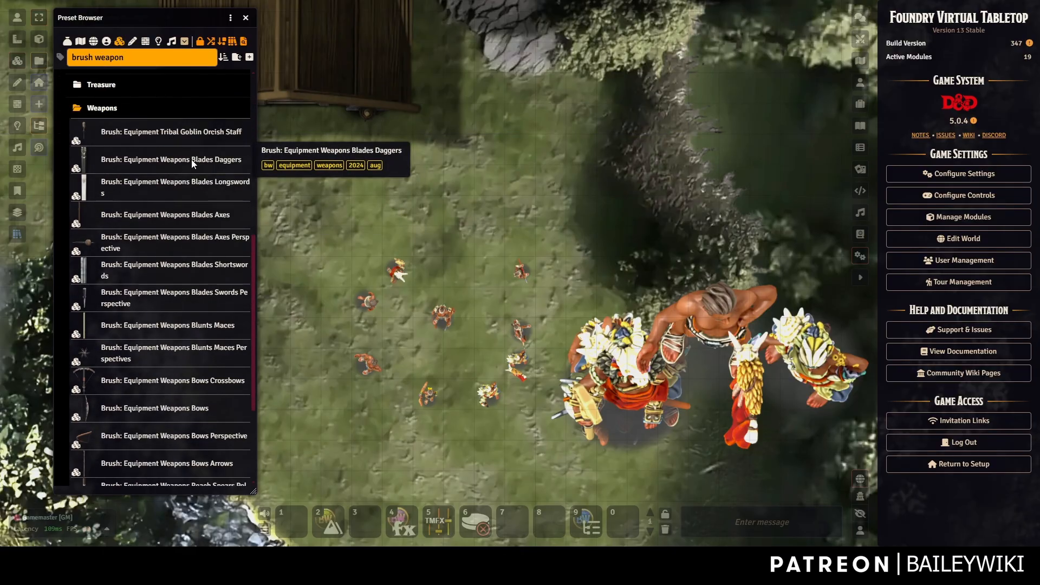
shift+click(166, 222)
shift+click(167, 237)
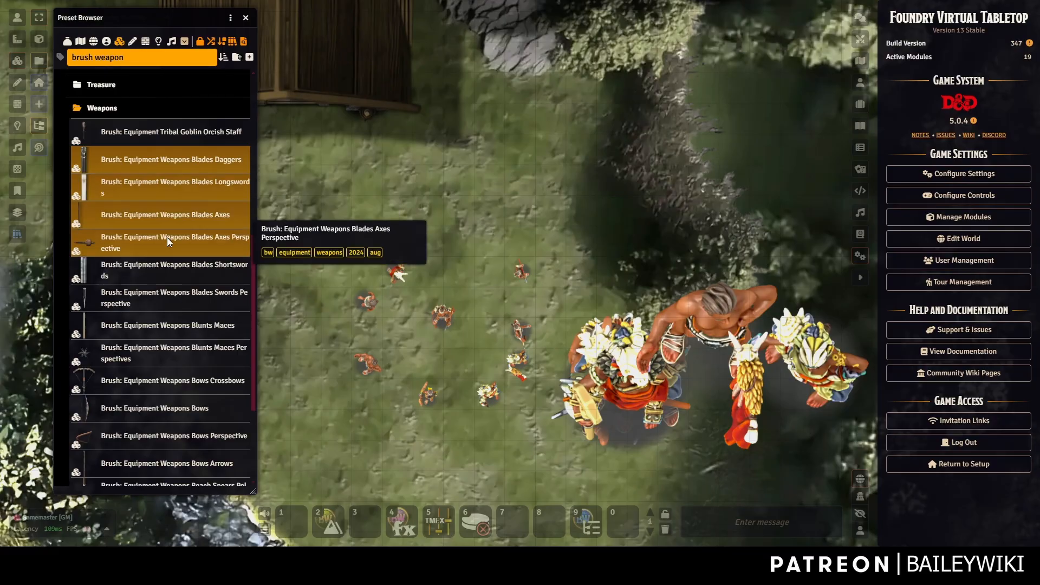
right_click(166, 238)
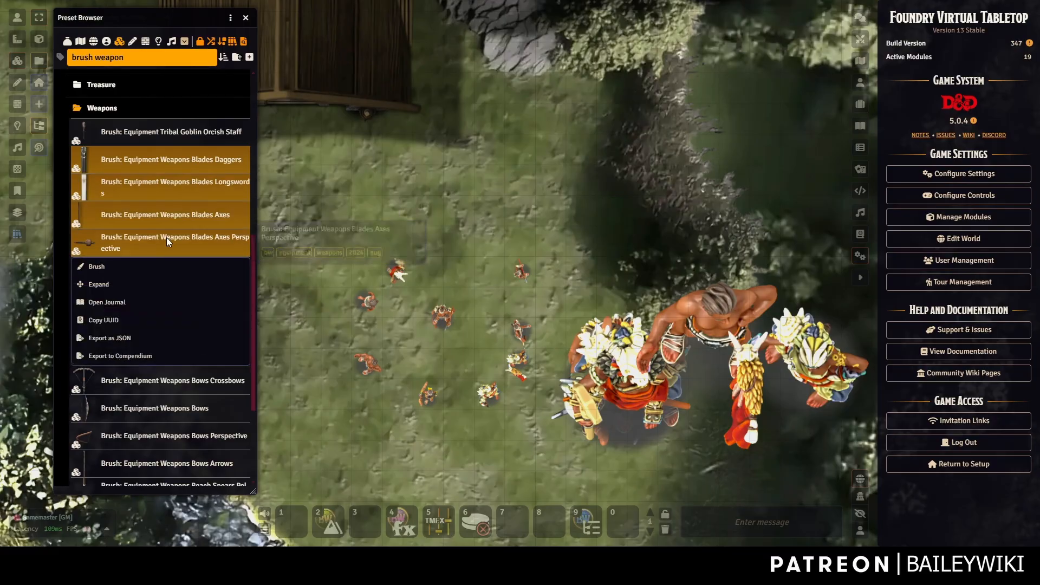
click(98, 284)
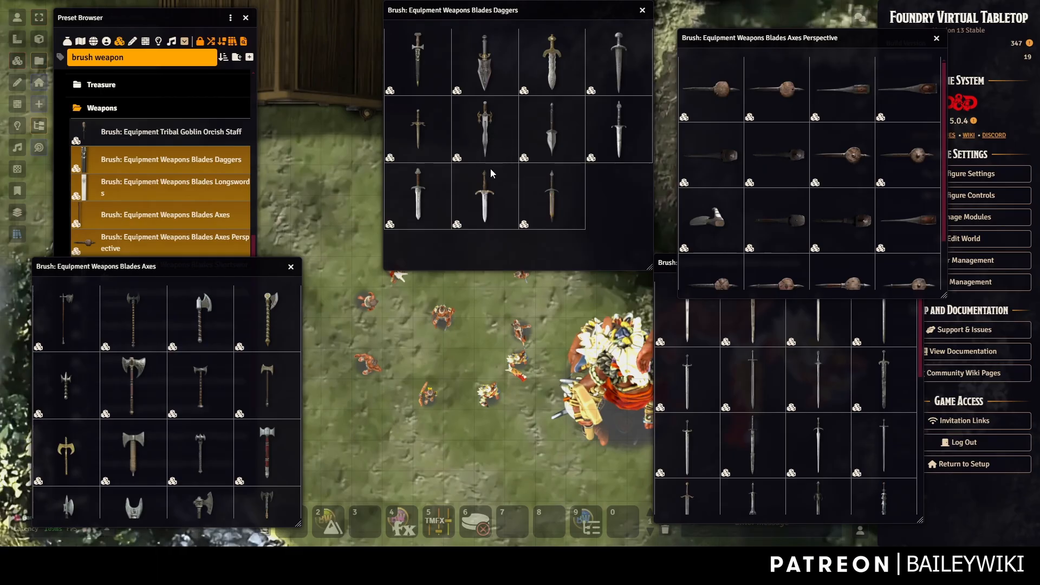
scroll(835, 397, down, 5)
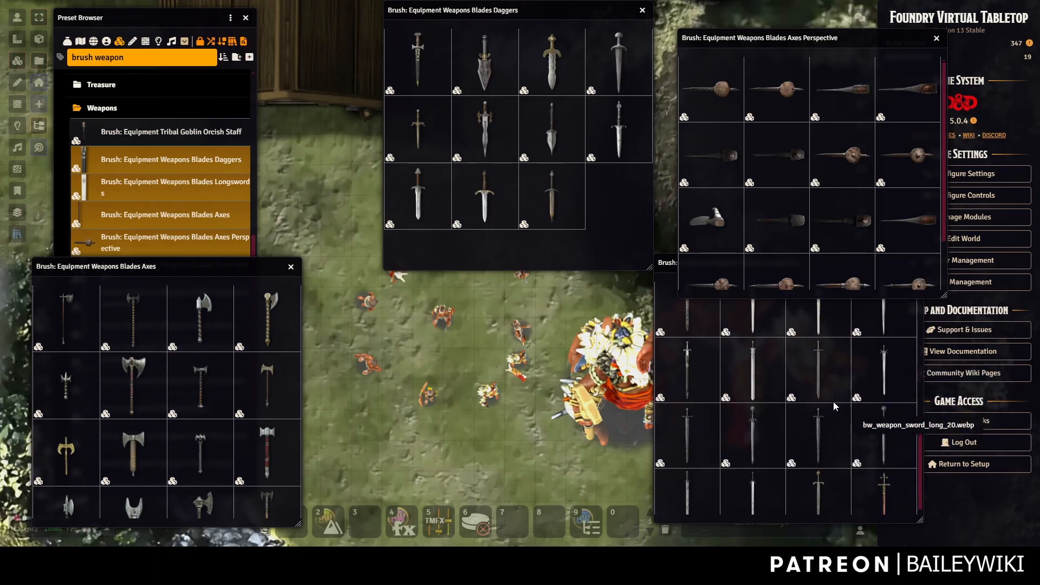
scroll(844, 200, down, 3)
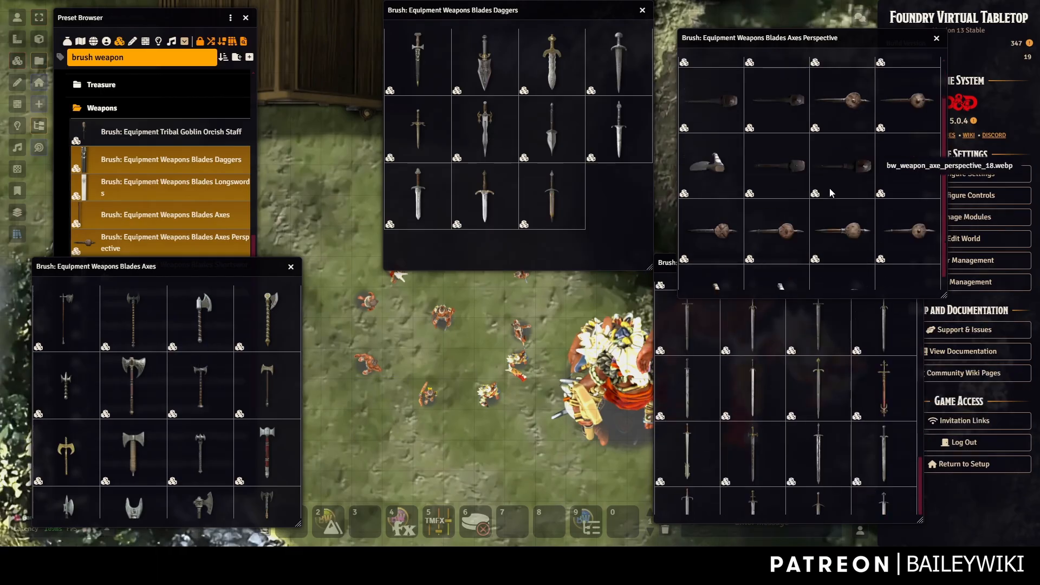
Start a brush with a handful of selected perspective axe presets.
click(779, 154)
click(908, 162)
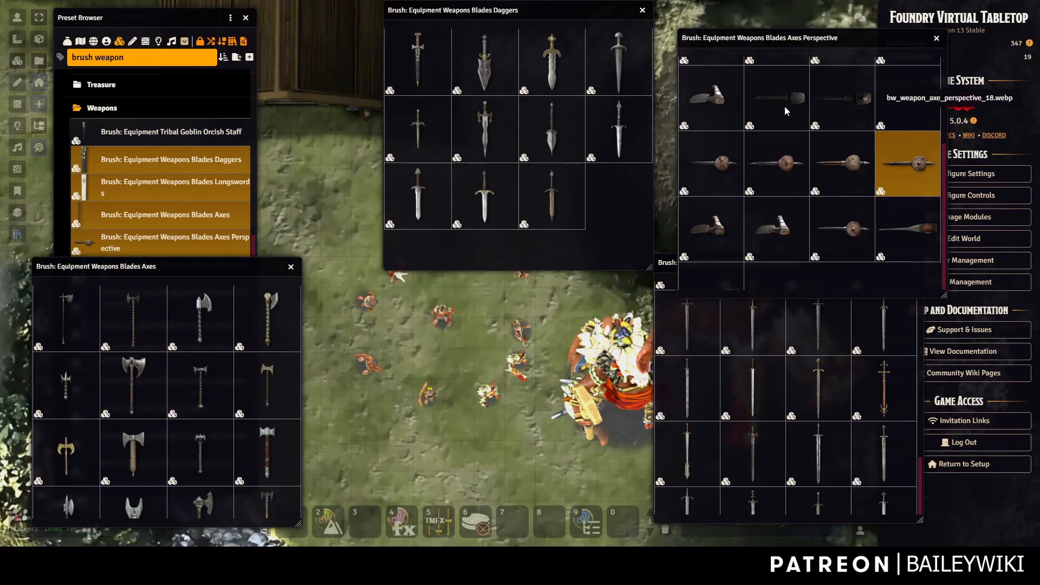
shift+click(784, 104)
ctrl+click(908, 168)
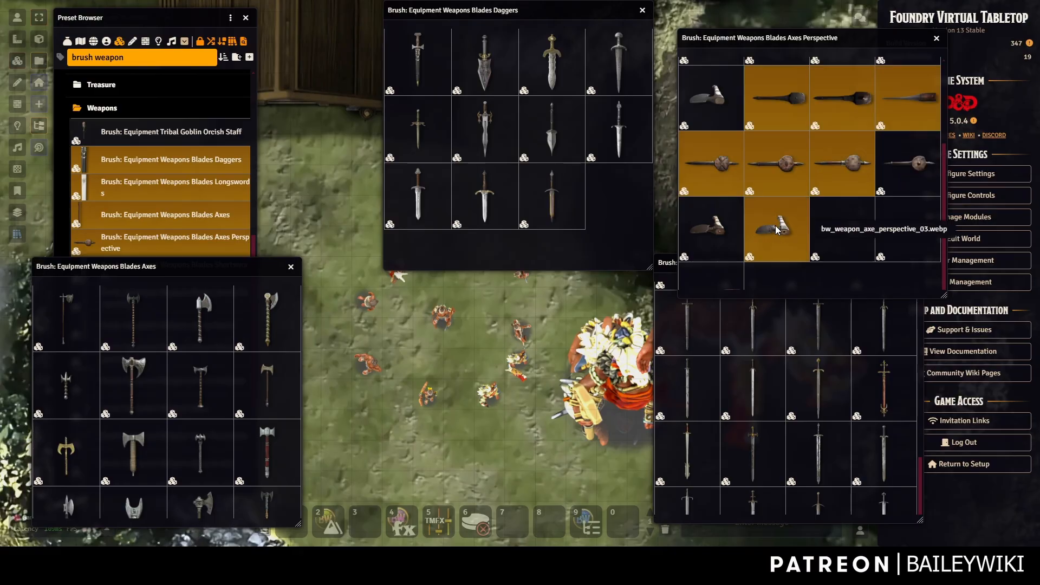
ctrl+click(710, 230)
ctrl+click(707, 122)
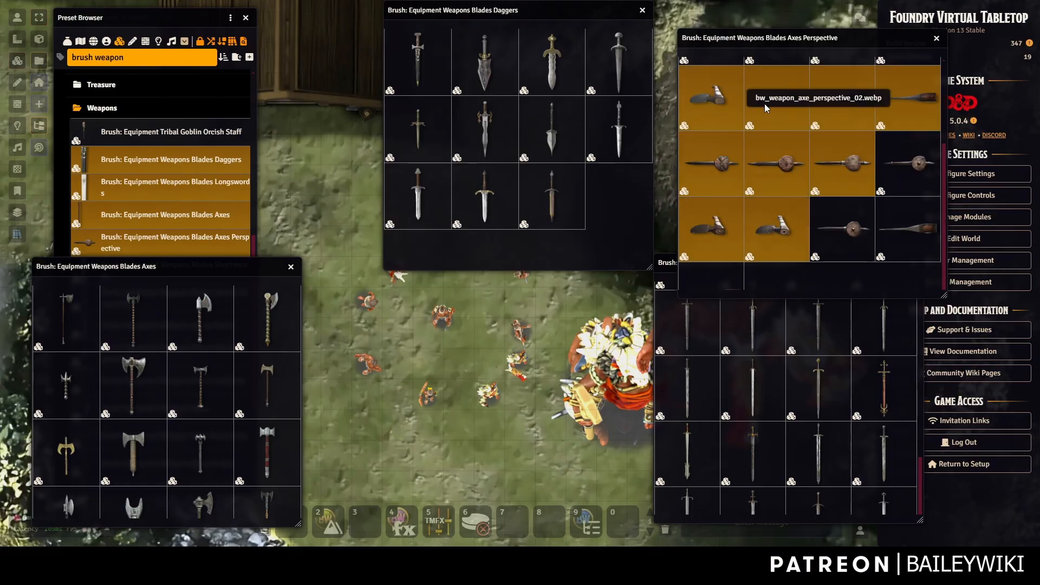
right_click(715, 114)
click(704, 140)
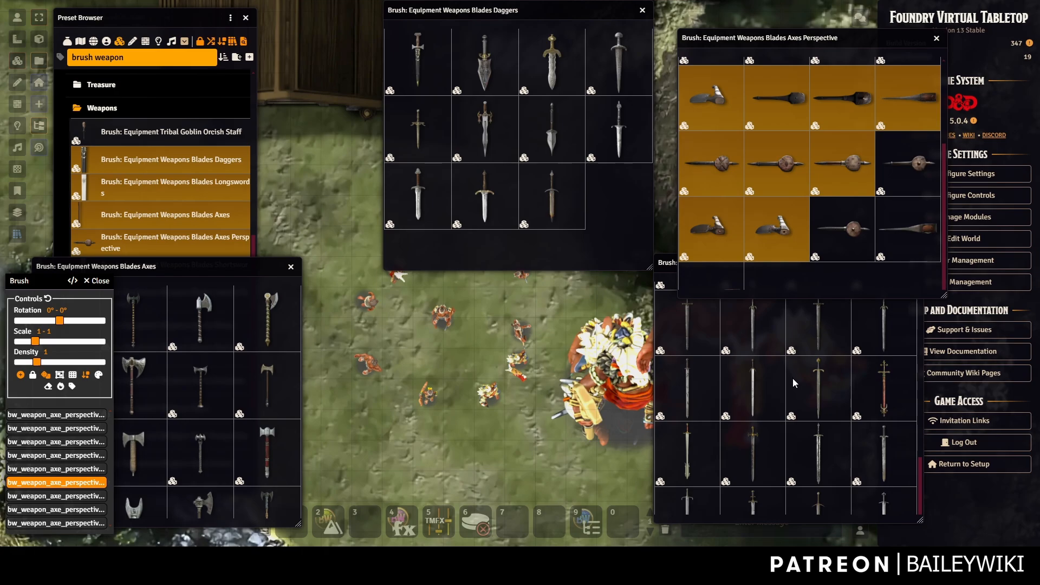
Add a range of longsword presets to the brush and close the weapon preset windows.
click(813, 384)
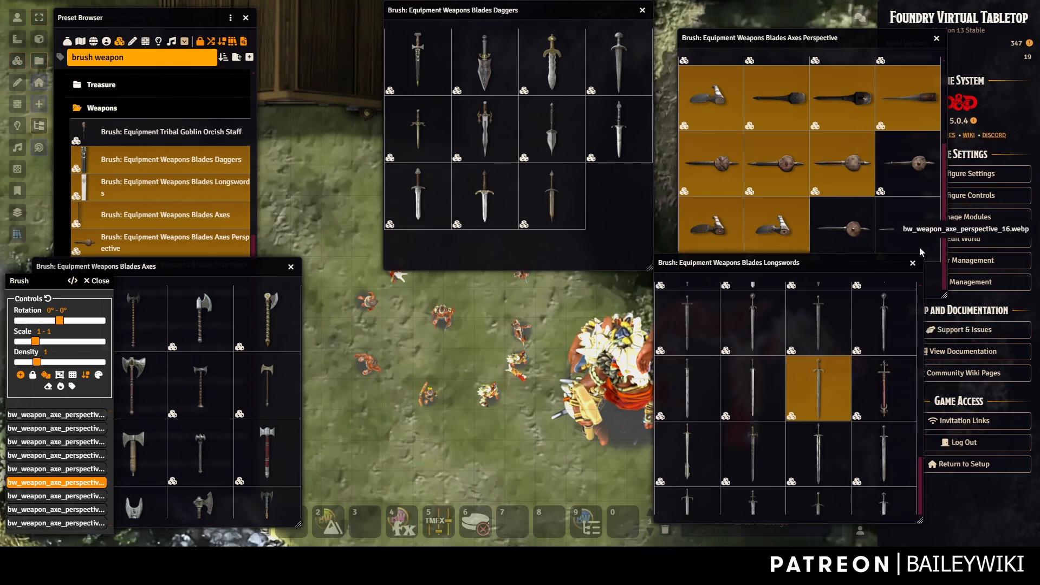
click(689, 324)
shift+click(817, 390)
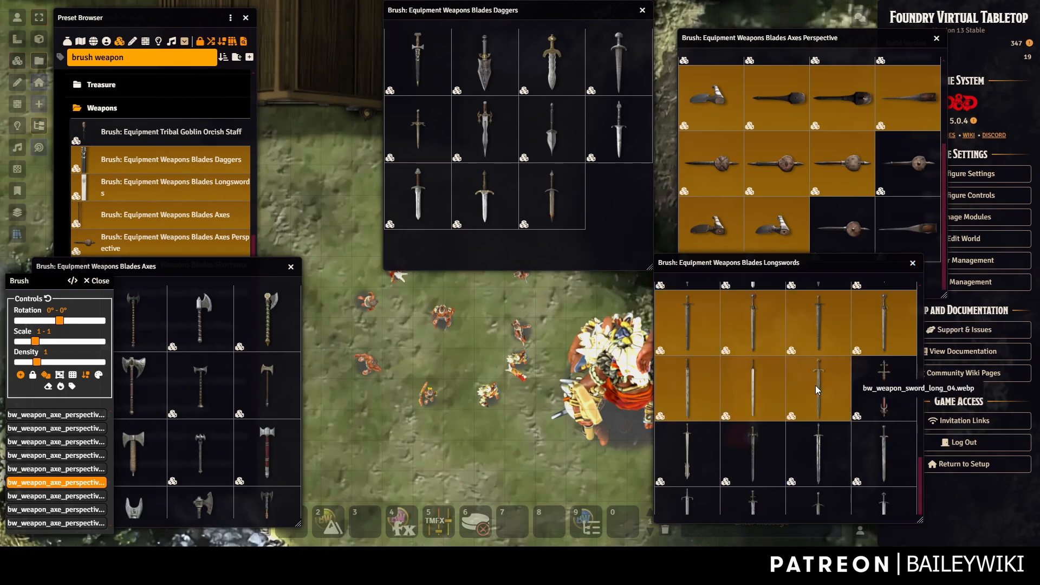
click(812, 431)
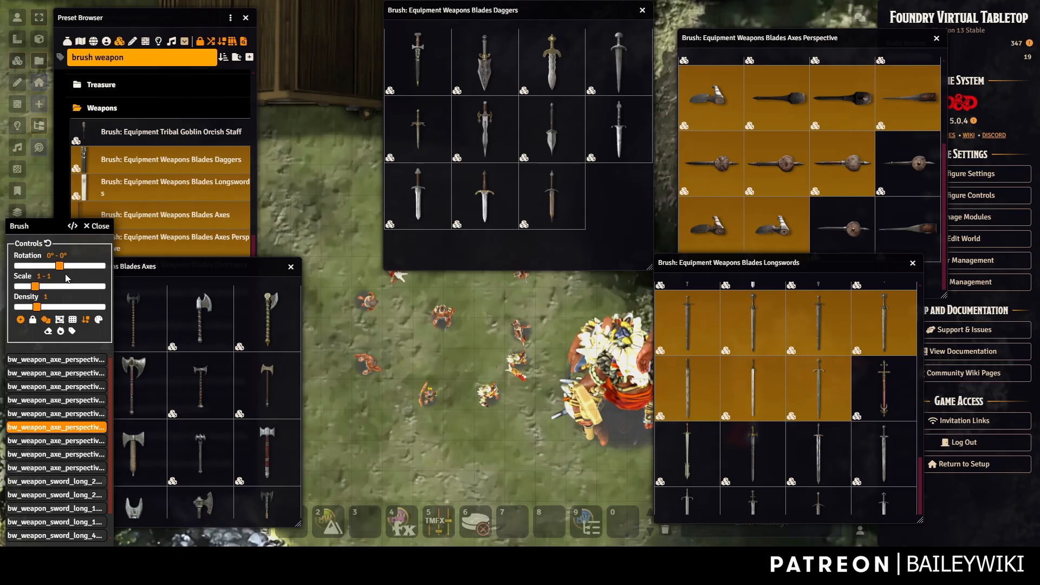
click(642, 11)
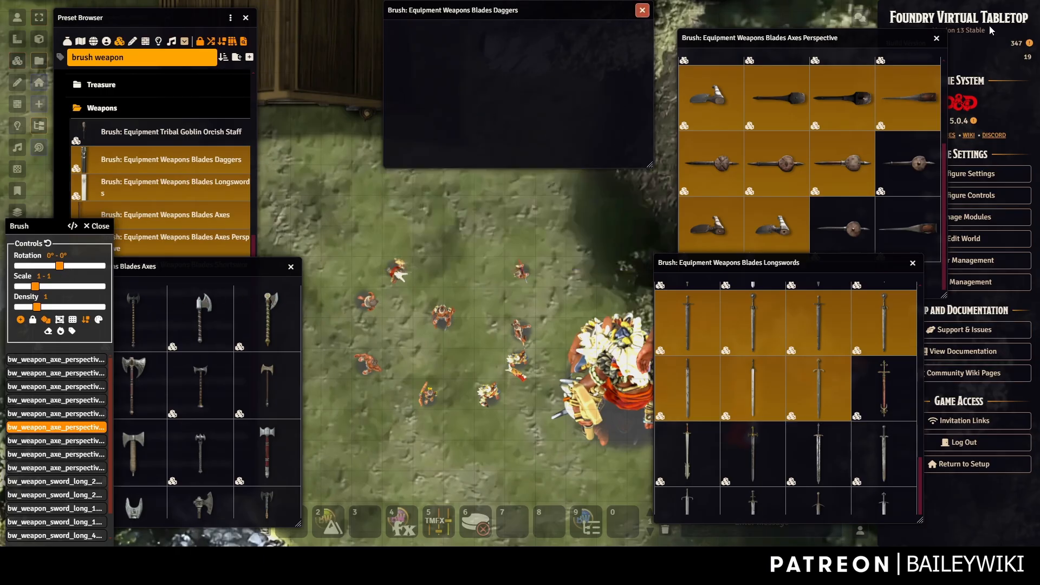
click(937, 38)
click(913, 263)
click(291, 266)
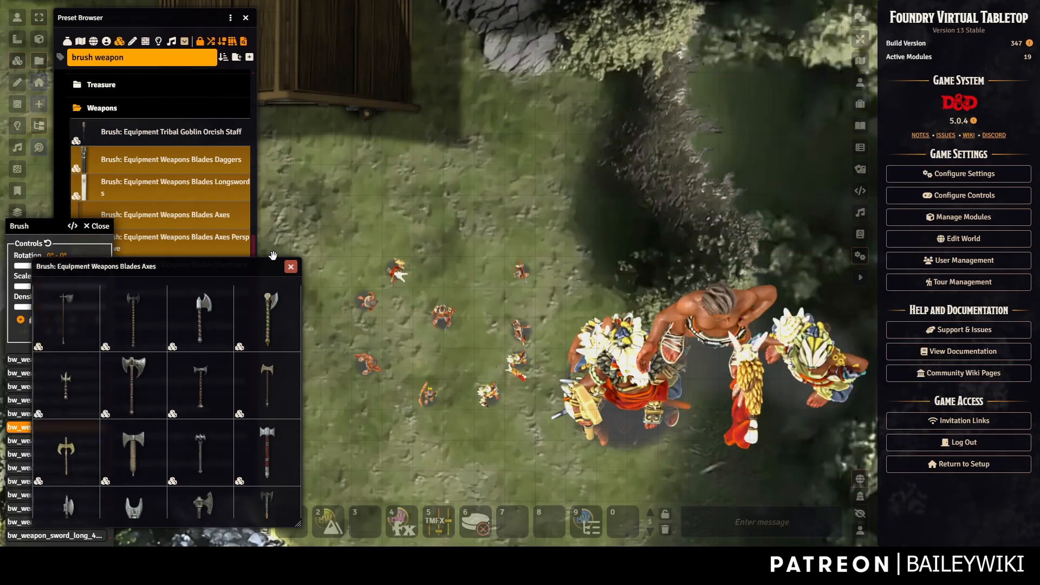
Switch the Levels tool to the Level 10/19 floor and frame the Secret Room and Master Bedroom.
click(16, 212)
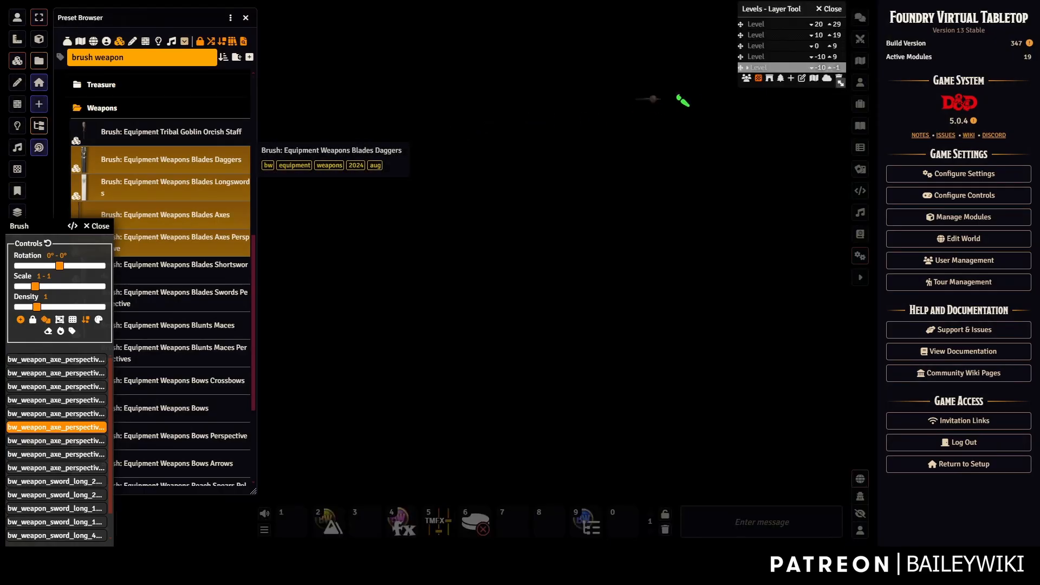
click(777, 48)
scroll(485, 120, down, 12)
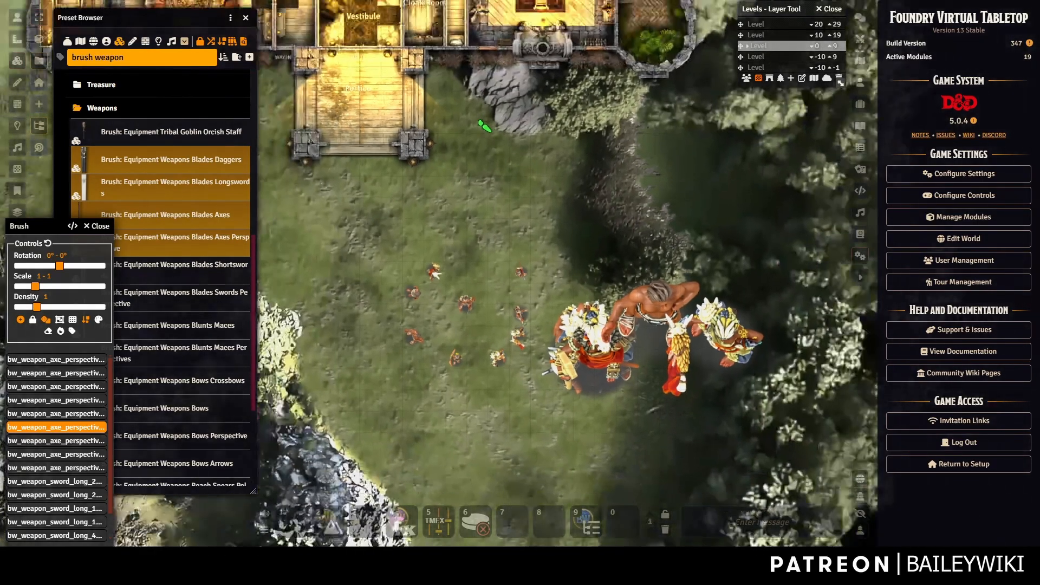
drag(427, 192, 537, 333)
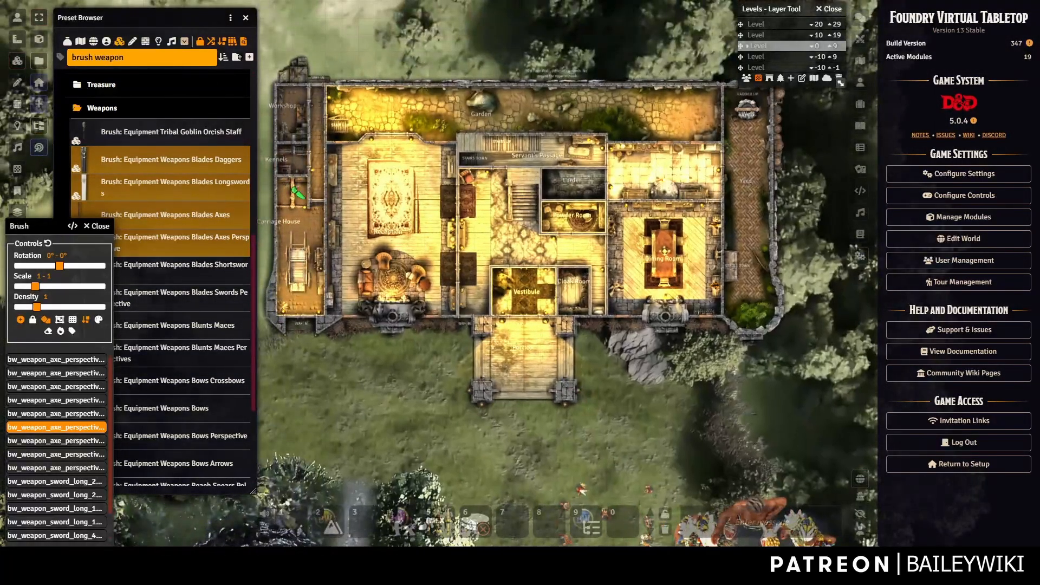
scroll(519, 272, up, 3)
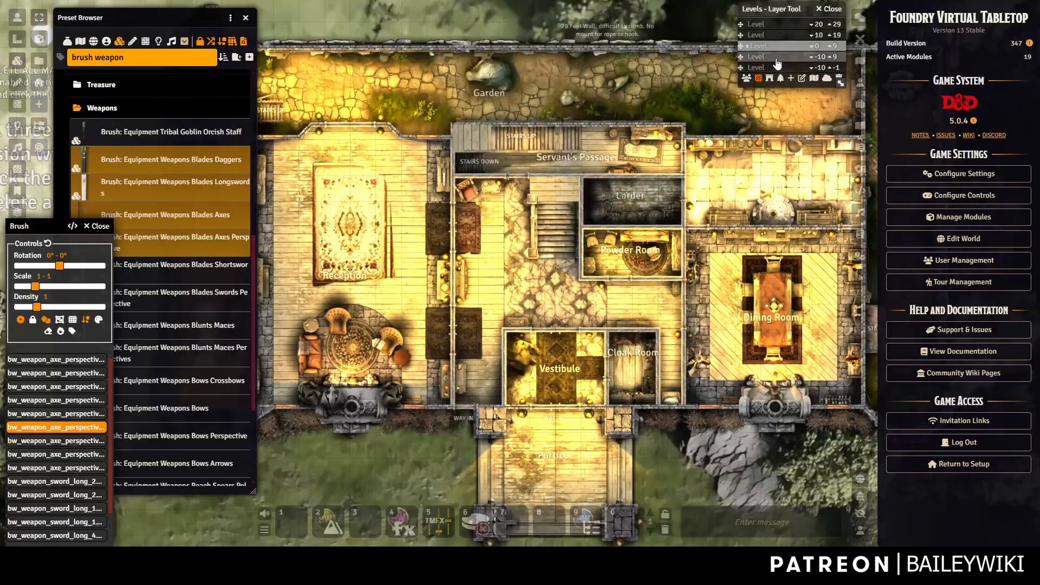
click(783, 67)
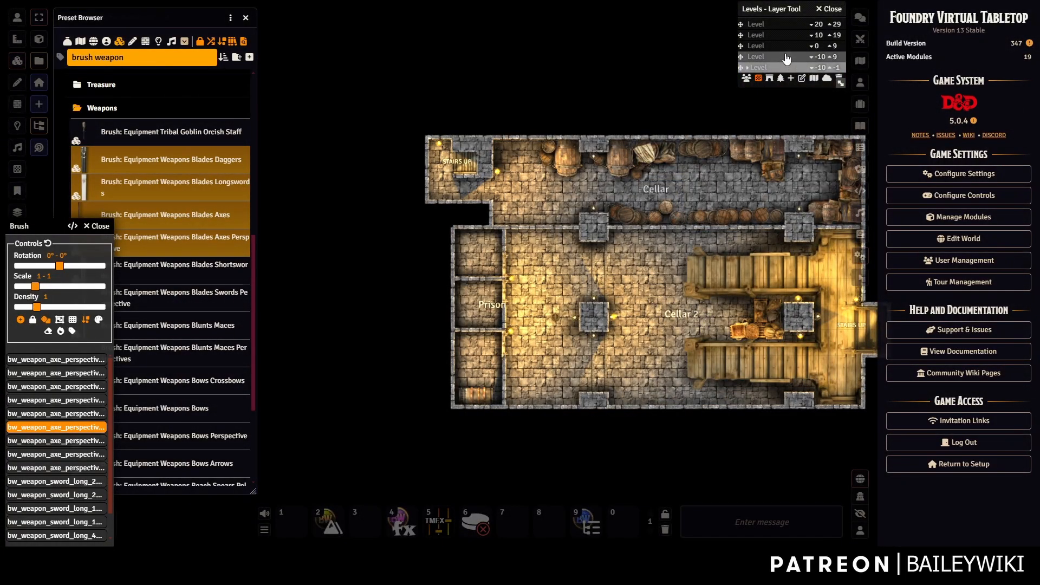
click(786, 47)
click(786, 36)
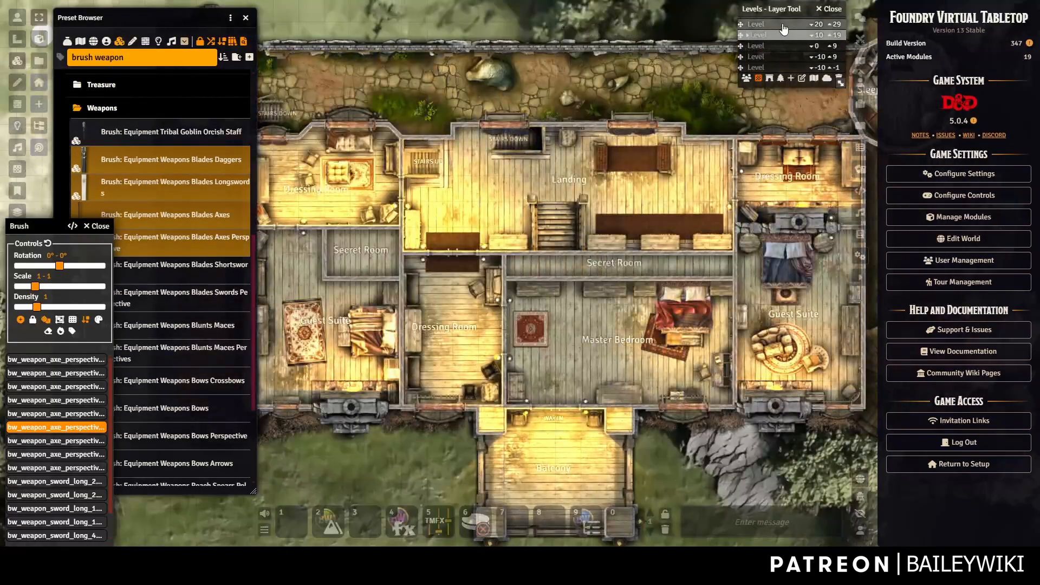
click(785, 25)
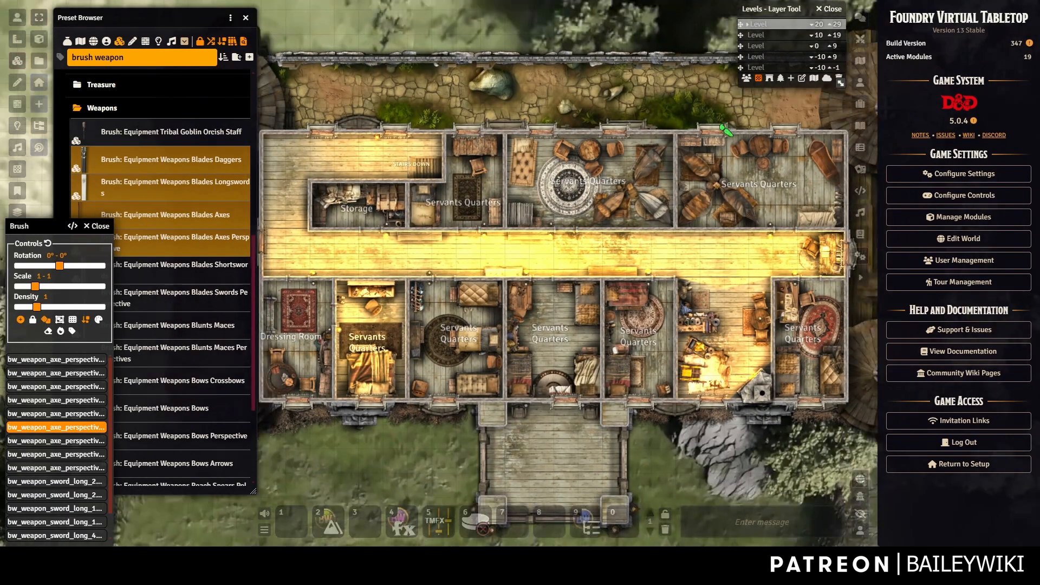
click(775, 37)
scroll(645, 224, up, 7)
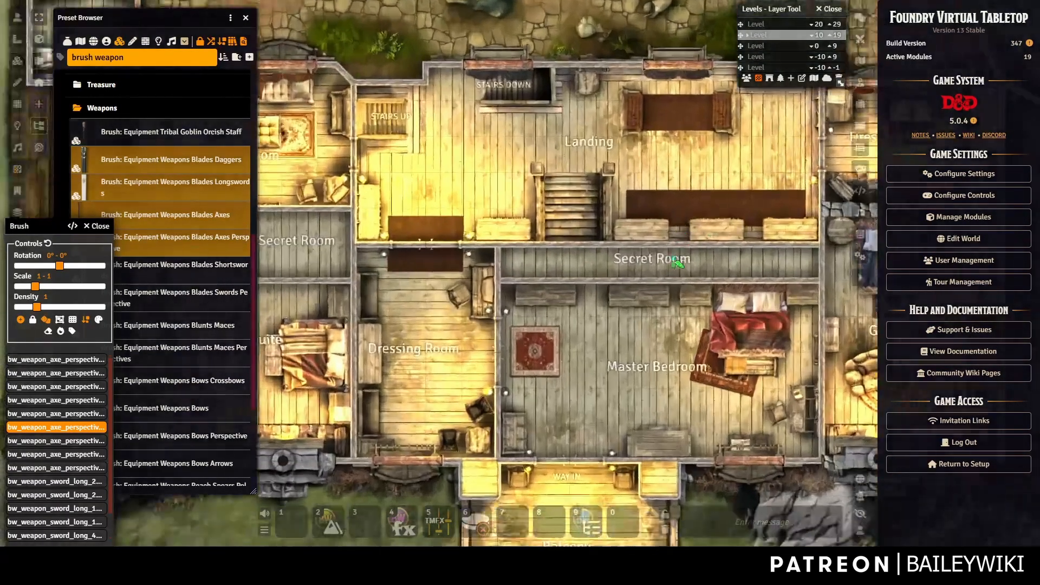
drag(644, 225, 562, 169)
scroll(562, 169, up, 15)
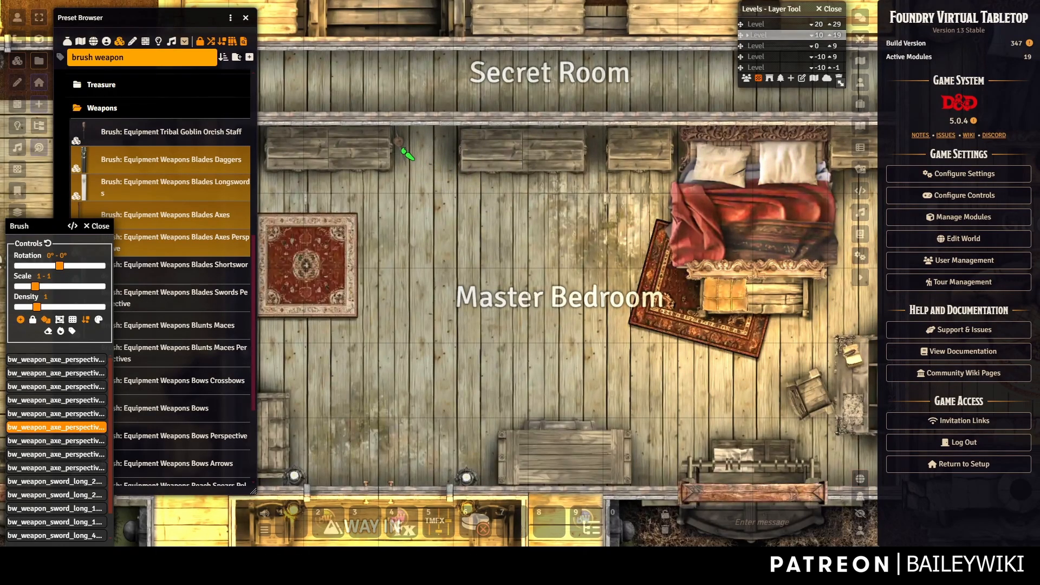
Paint two random weapon props by the Secret Room shelves, then search for 'brush canopy'.
click(516, 156)
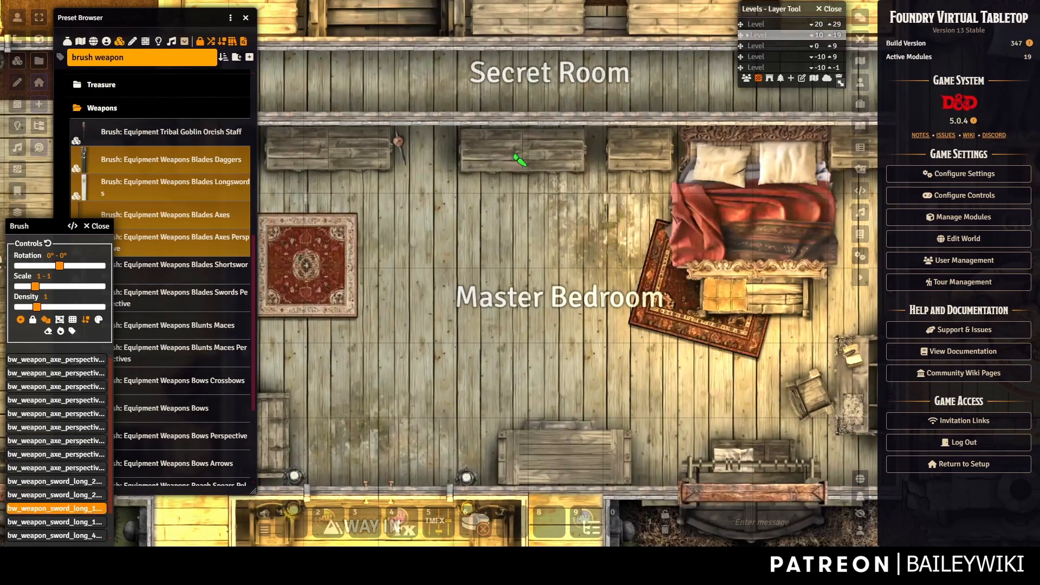
click(524, 158)
scroll(528, 306, down, 6)
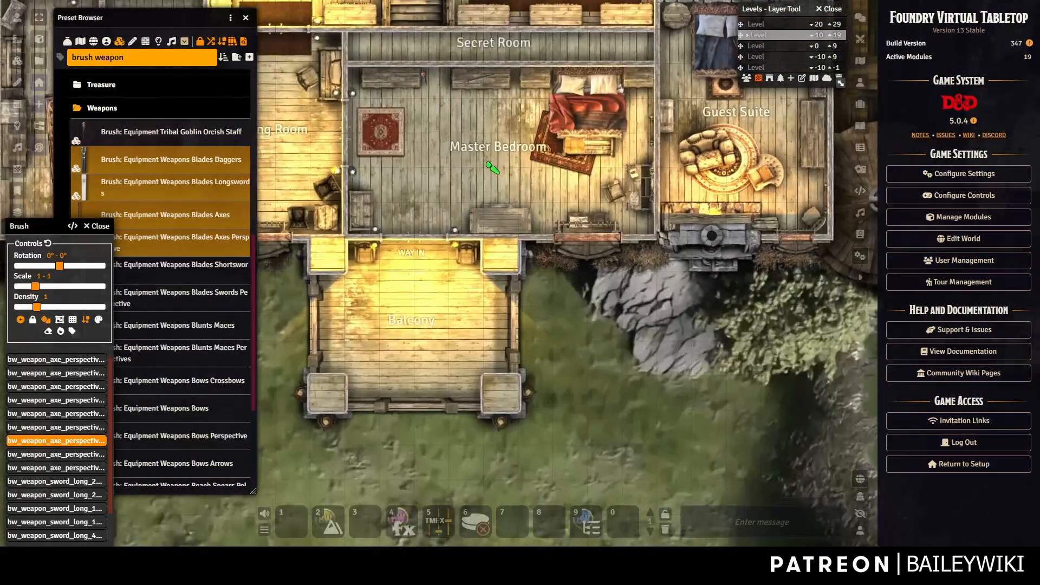
click(219, 69)
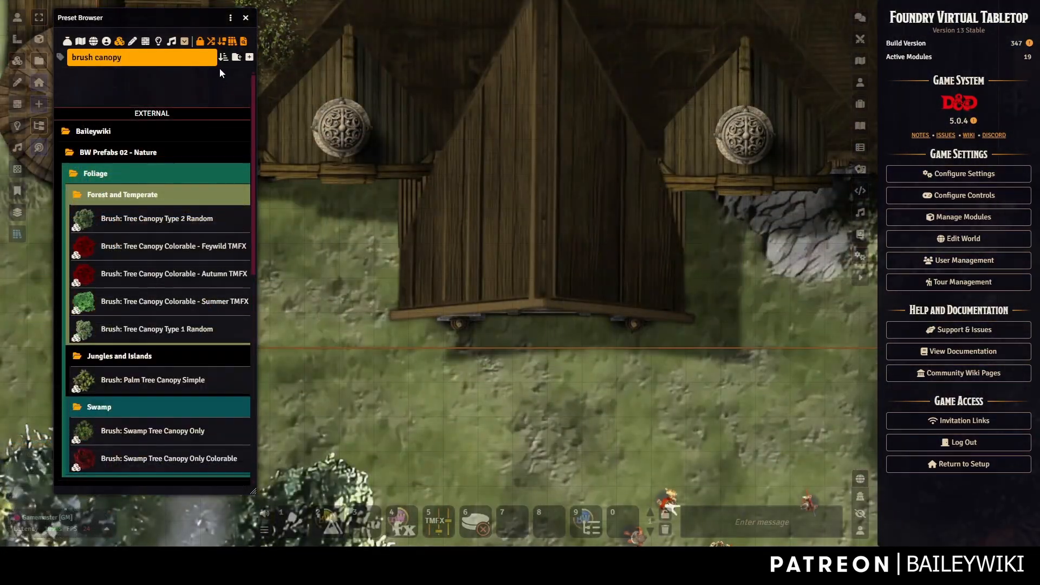
Expand Tree Canopy Colorable - Summer TMFX and brush with four chosen canopy variants.
click(245, 20)
click(17, 235)
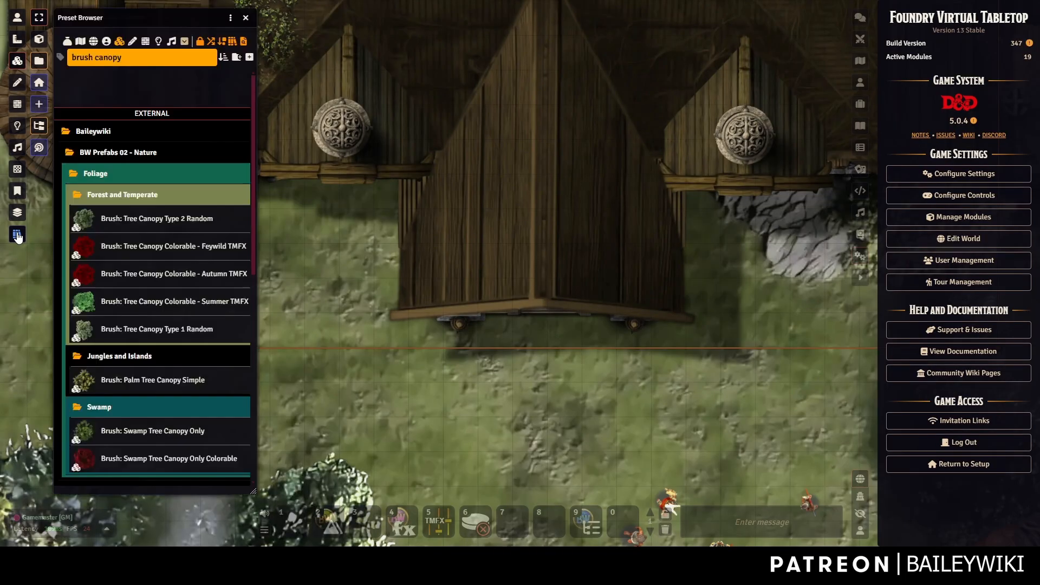
right_click(175, 302)
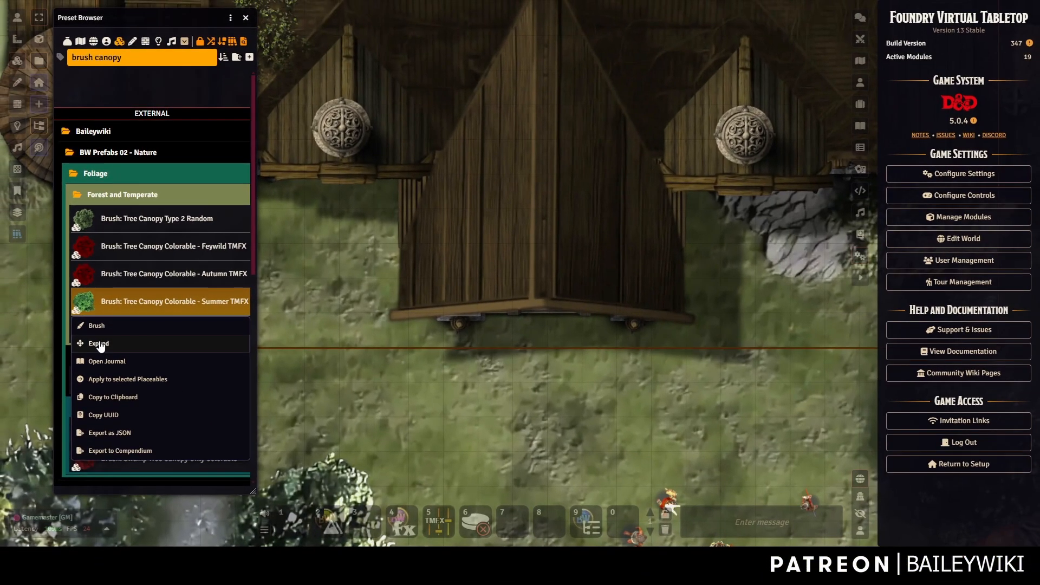
click(134, 438)
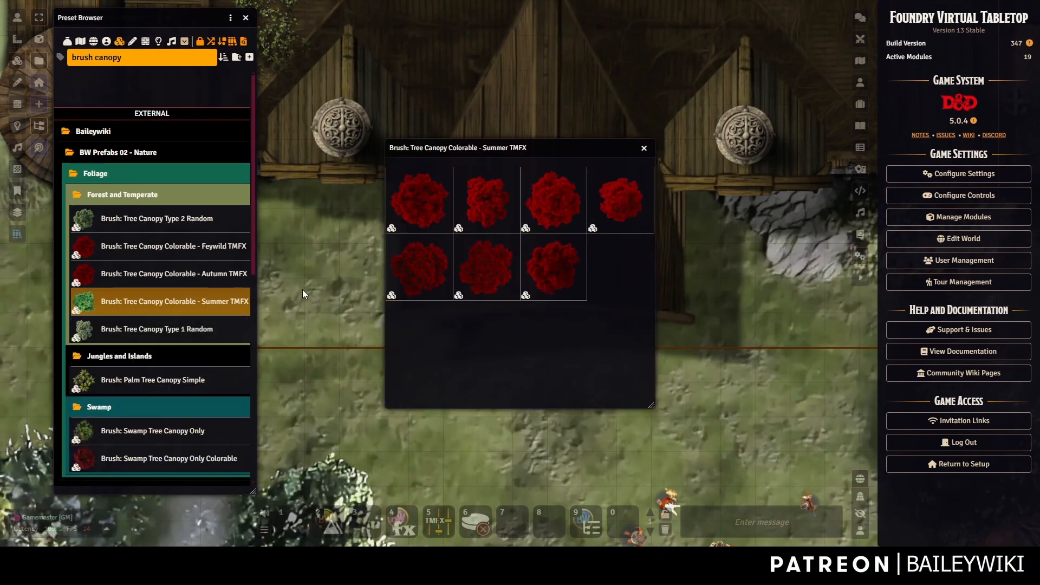
click(430, 196)
shift+click(492, 261)
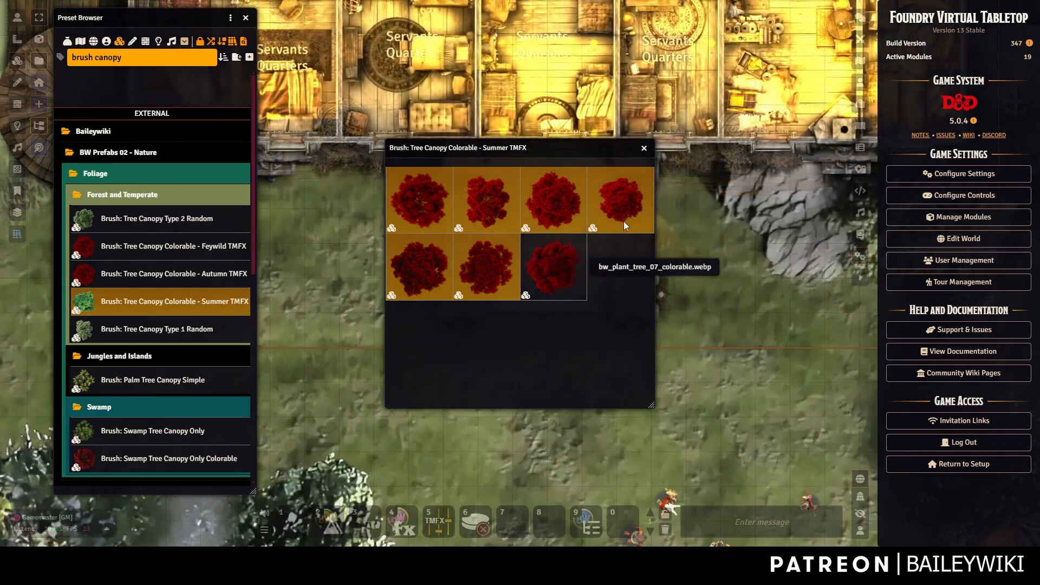
ctrl+click(623, 221)
ctrl+click(565, 216)
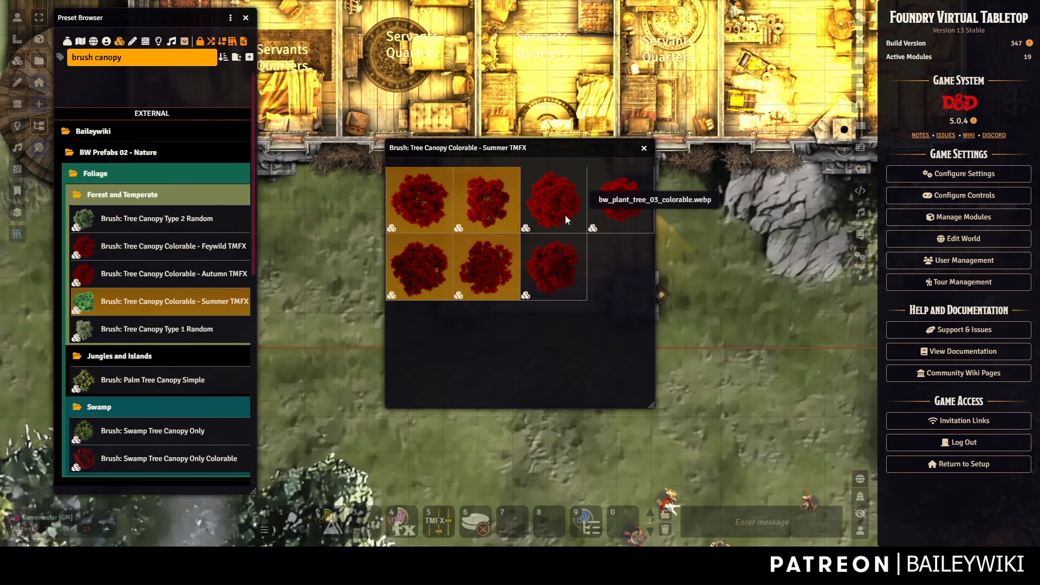
right_click(489, 206)
click(476, 242)
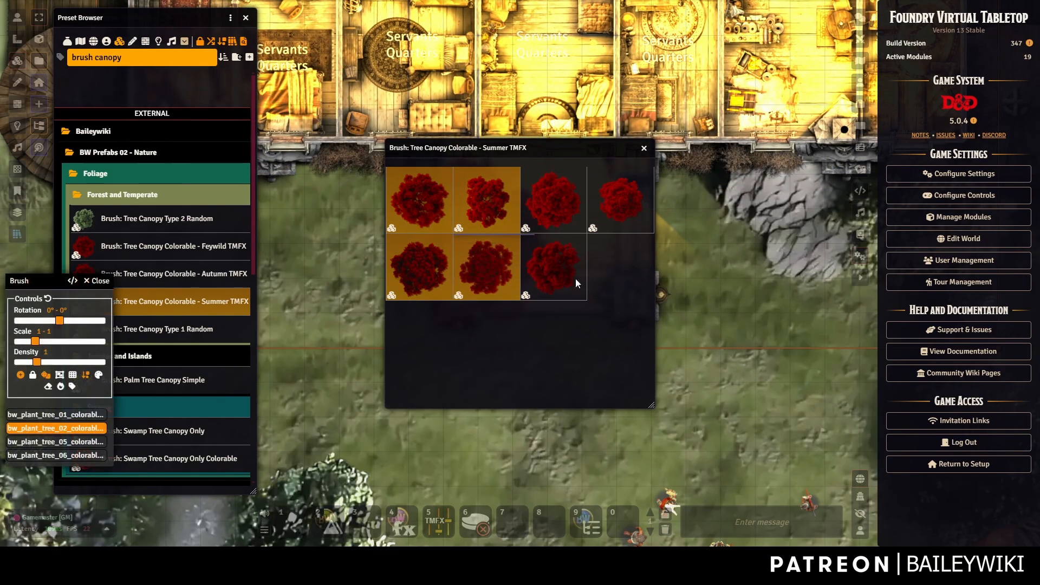
Paint six tree canopies on the grass right of the tokens, then stop brushing.
click(699, 255)
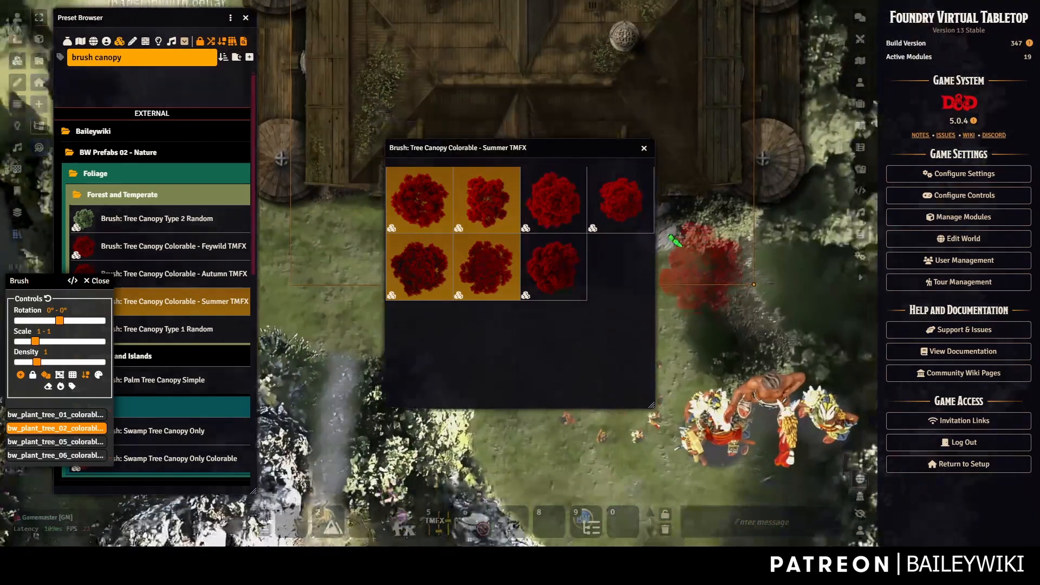
click(620, 200)
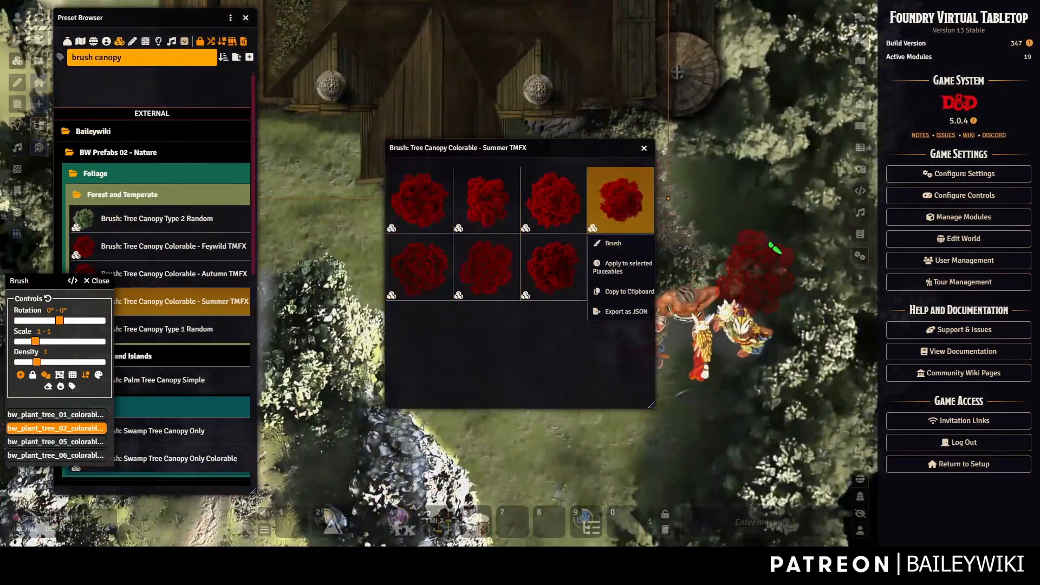
click(797, 306)
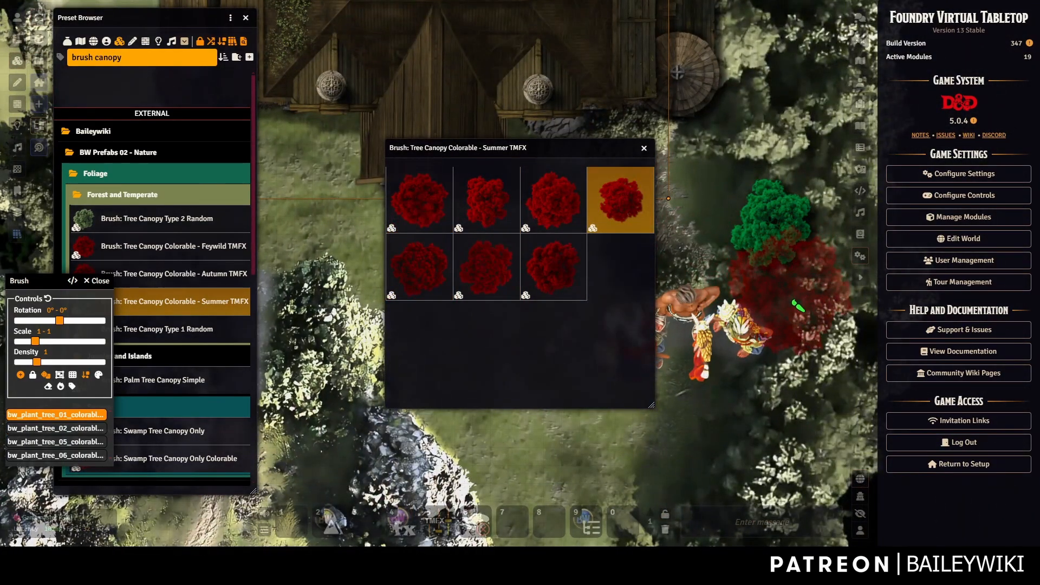
click(793, 303)
click(756, 383)
click(697, 425)
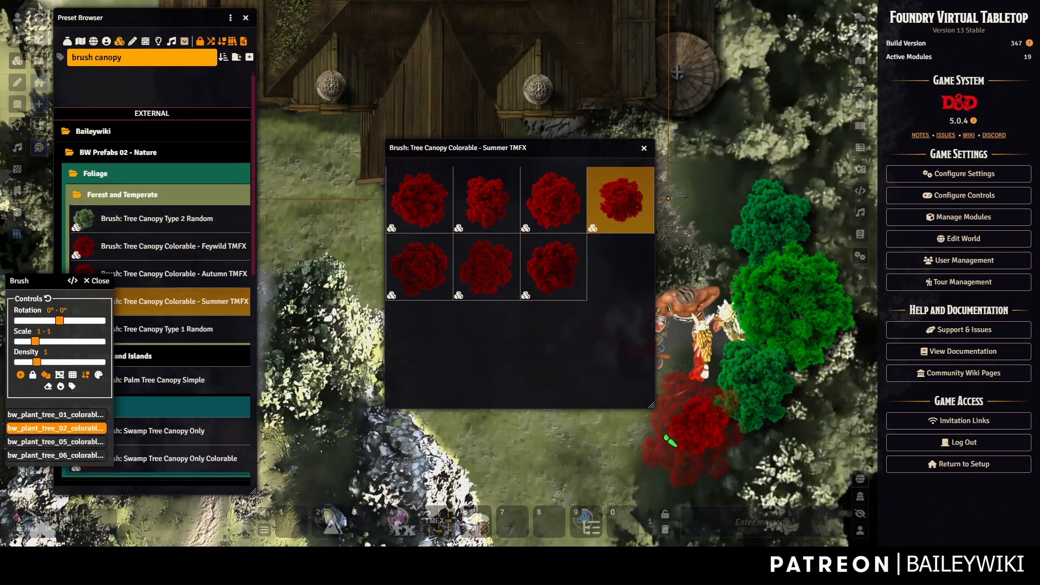
key(Escape)
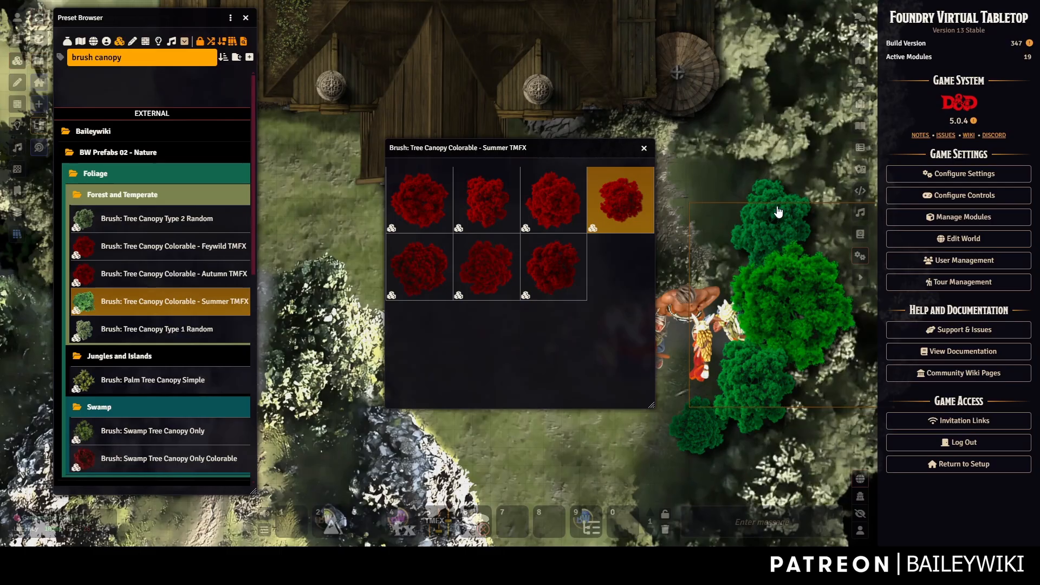
Inspect a tree canopy tile's Position and Overhead settings, then close them.
click(782, 222)
double_click(772, 220)
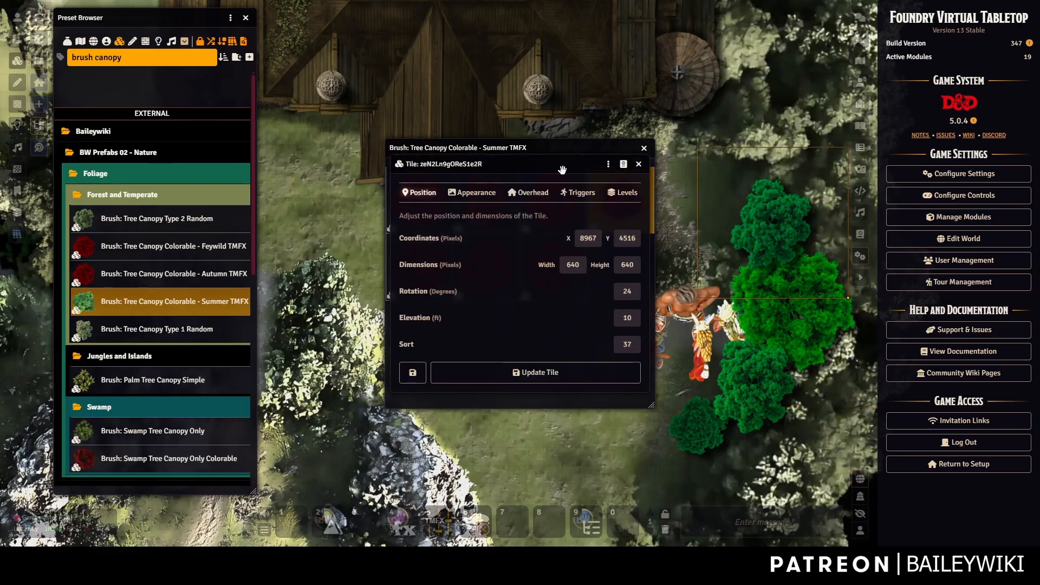
click(530, 194)
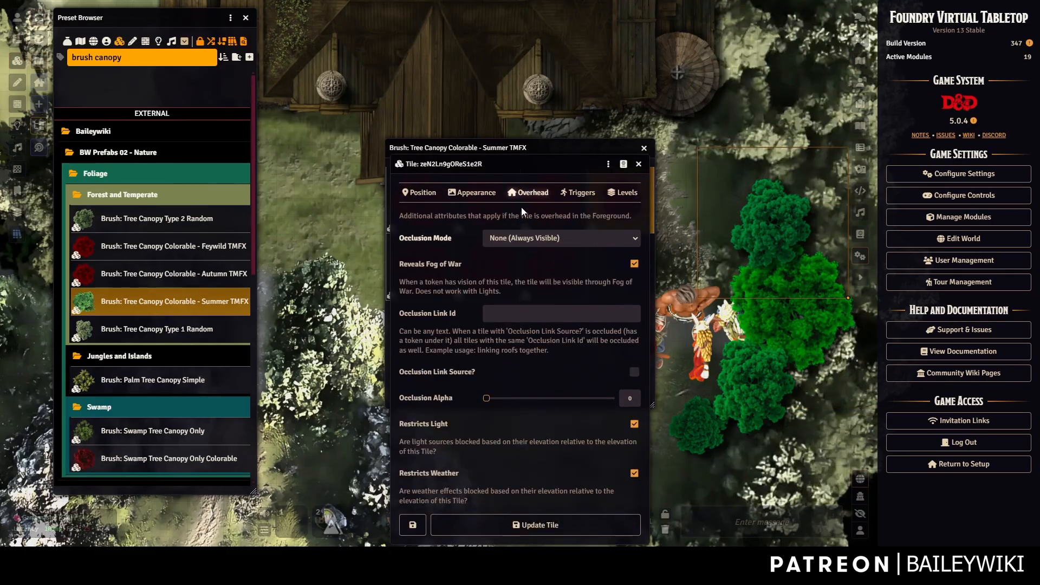
click(420, 193)
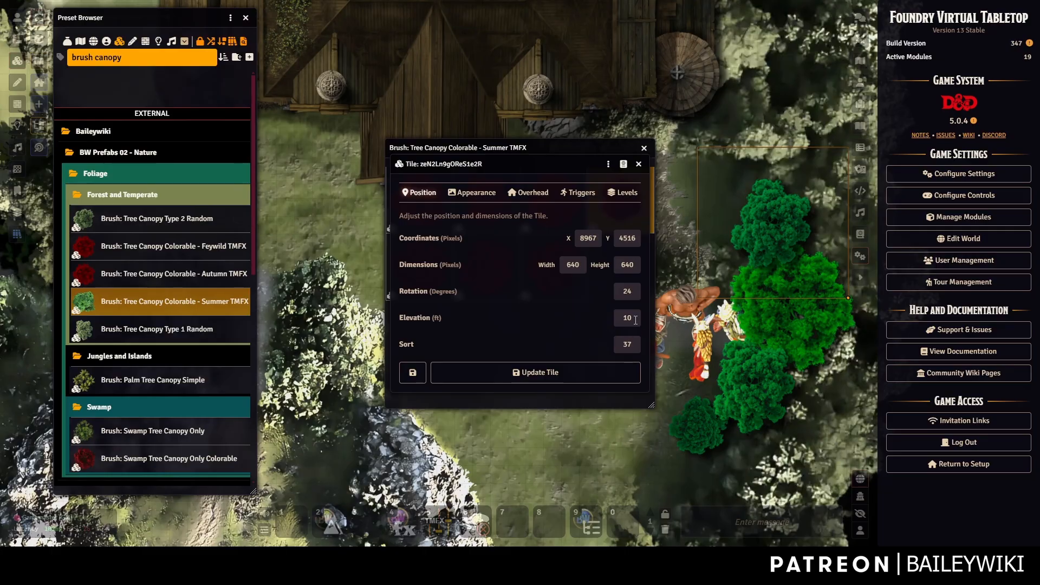
click(638, 164)
Close the canopy variants window and delete four selected canopy tiles.
click(643, 148)
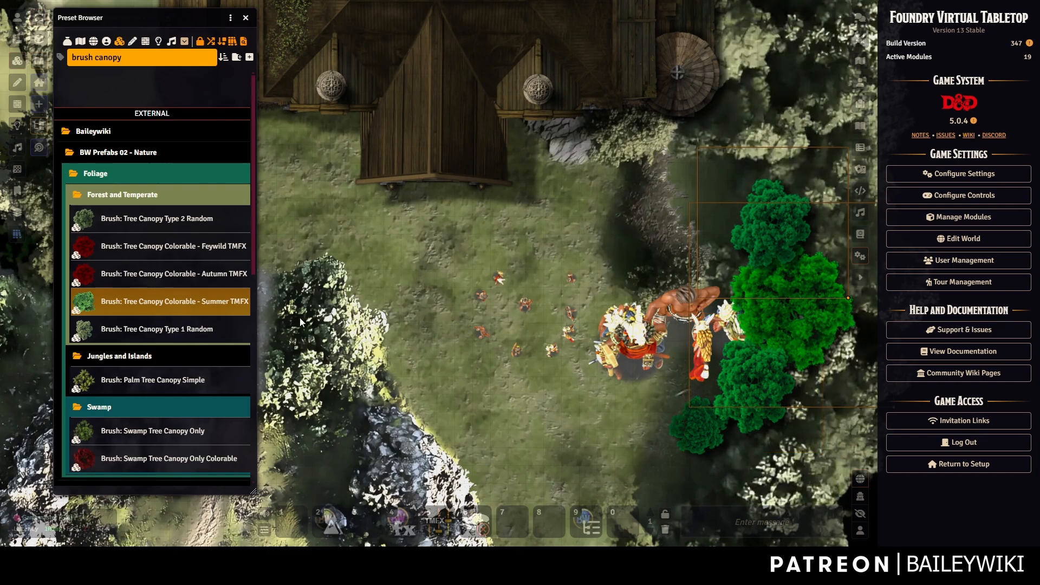
key(Delete)
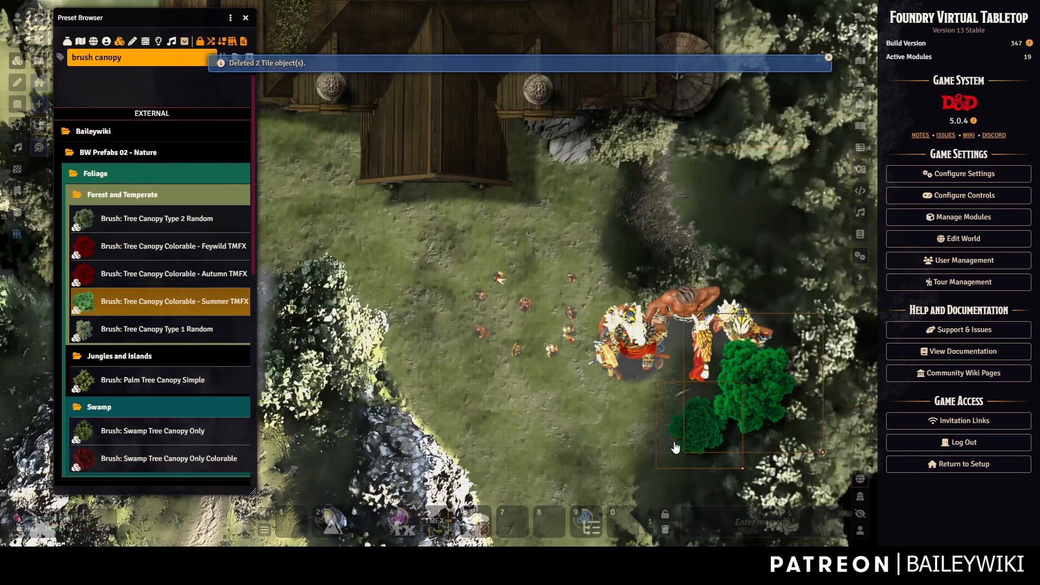
key(Delete)
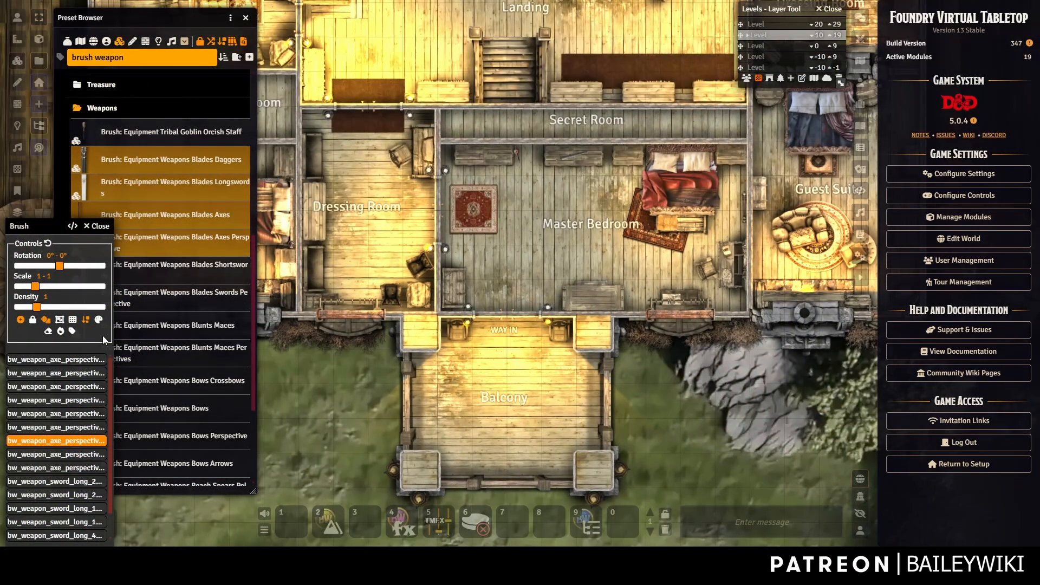
Stop the weapon brush and close its controls.
click(97, 226)
scroll(171, 265, down, 3)
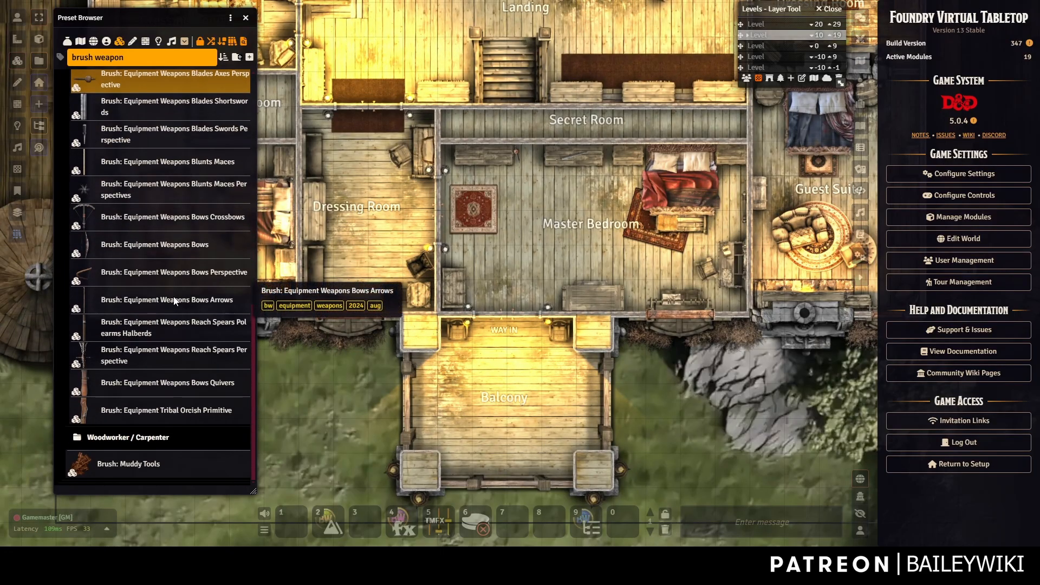
scroll(174, 300, up, 10)
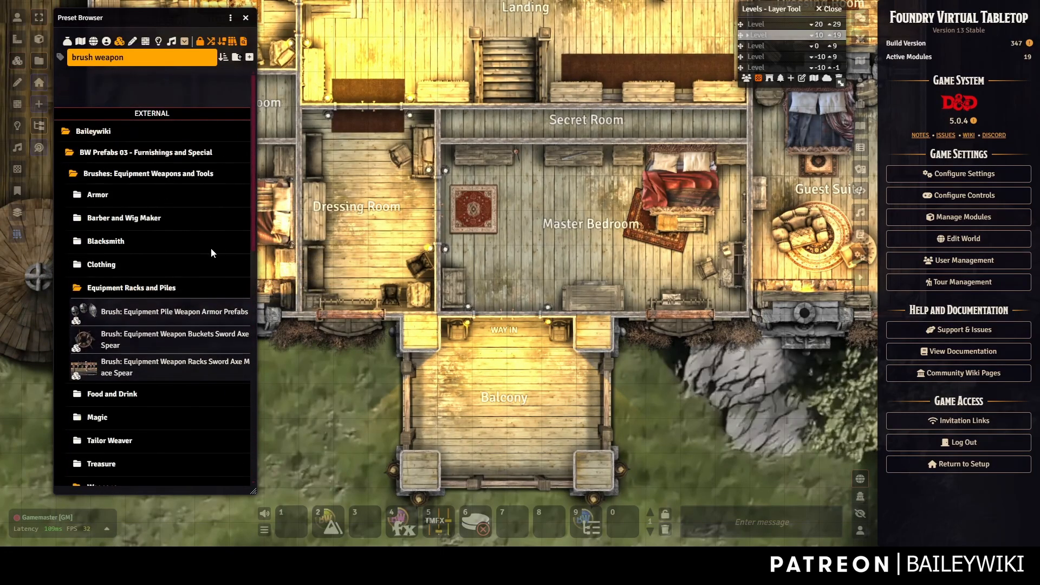
Search the Preset Browser for 'brush' and browse the interior decor brush results.
drag(135, 59, 40, 63)
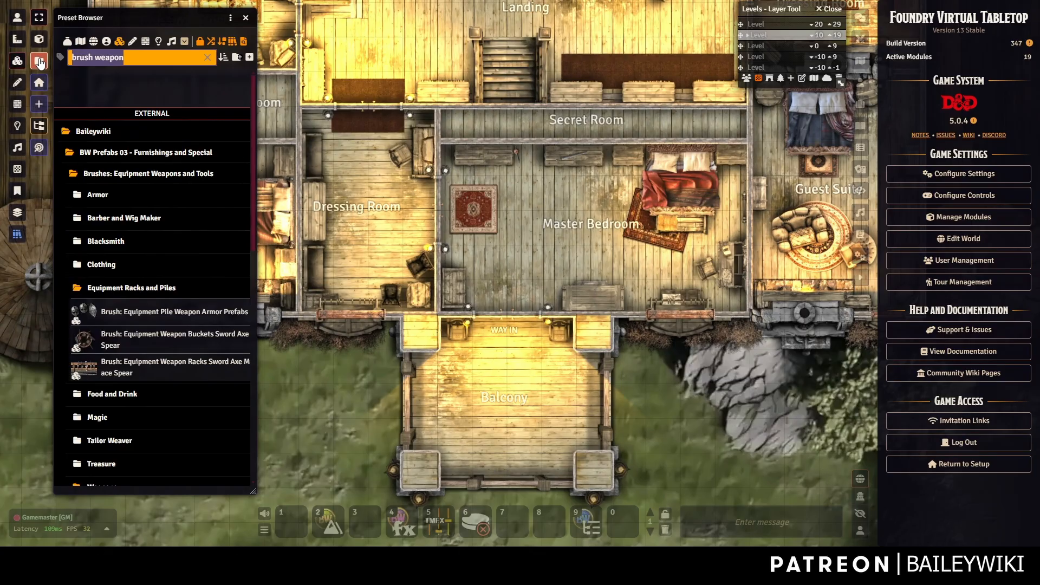
text(brush)
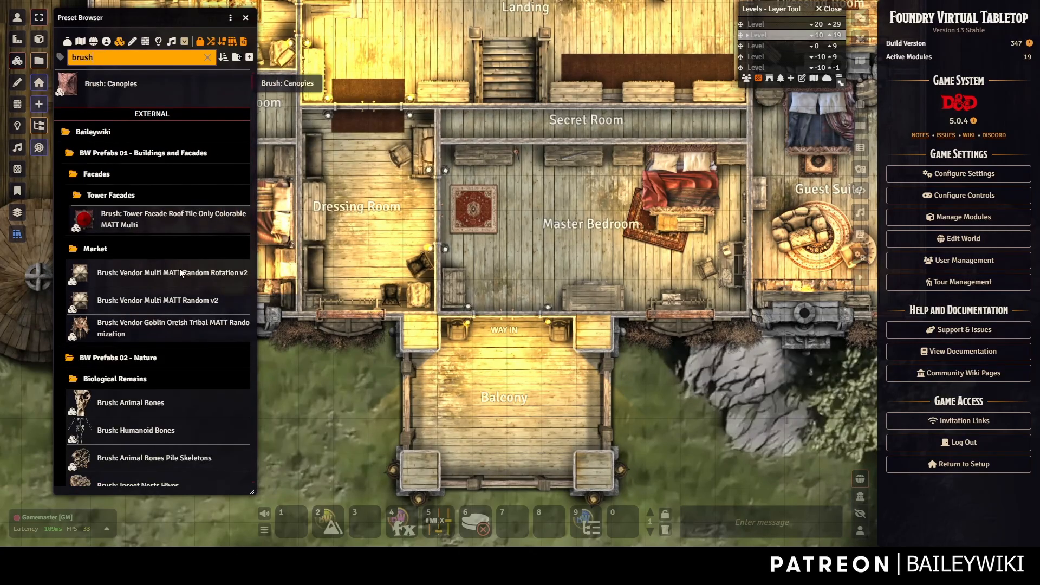
scroll(171, 285, down, 3)
scroll(146, 225, down, 10)
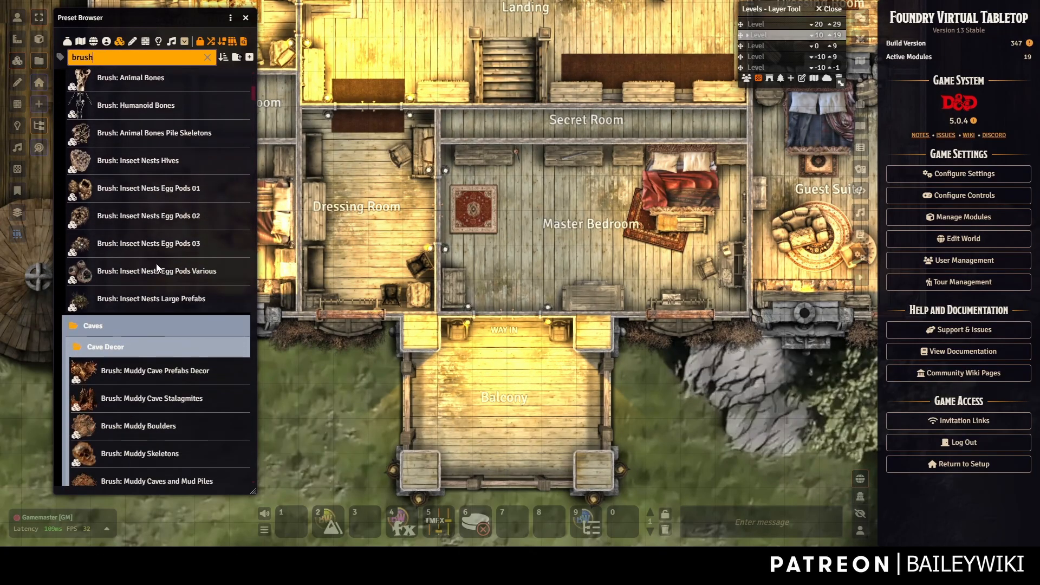
scroll(156, 276, down, 15)
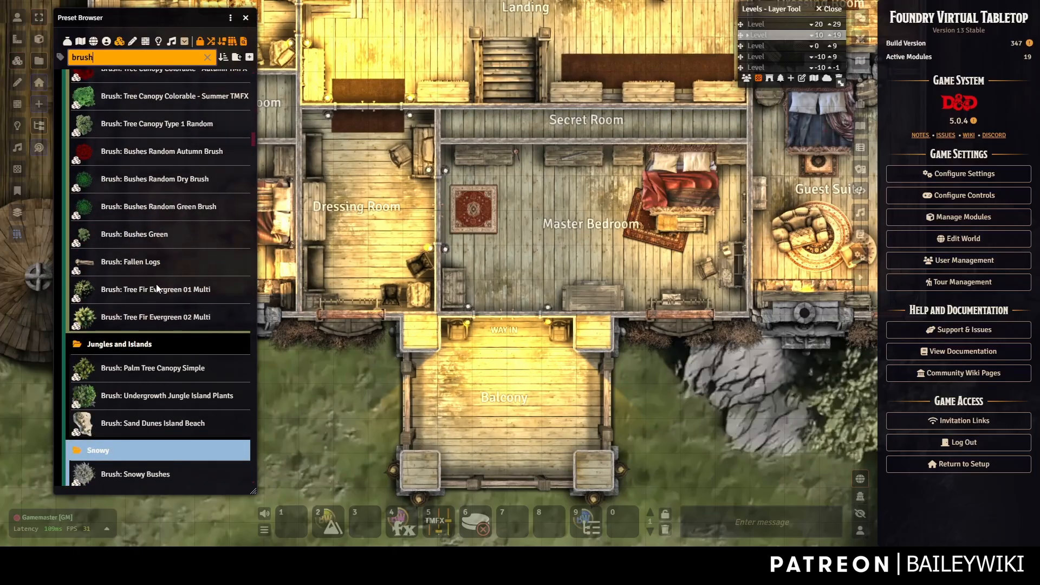
scroll(156, 290, down, 15)
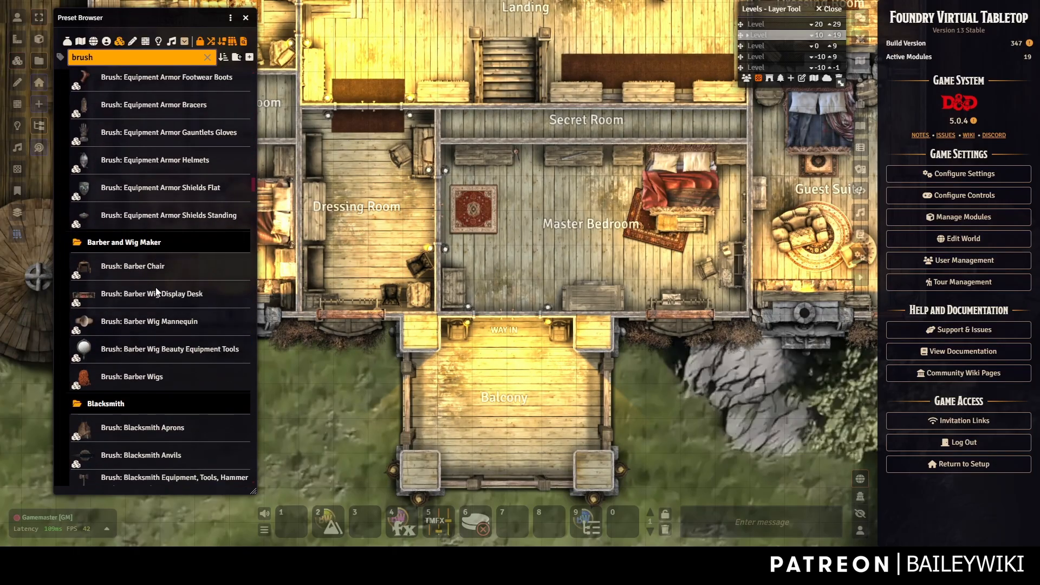
scroll(157, 293, down, 10)
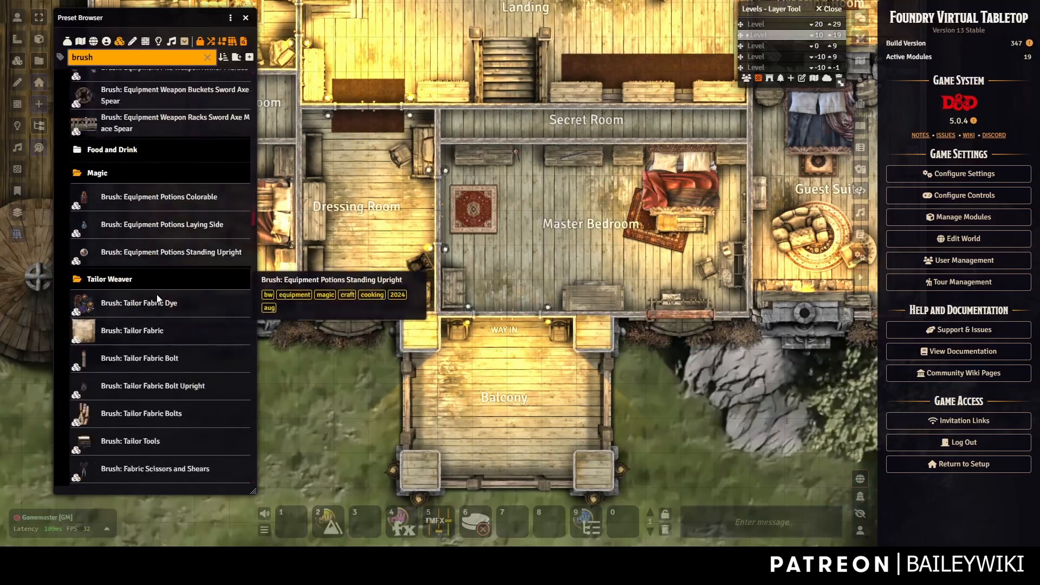
scroll(157, 294, up, 7)
scroll(159, 293, up, 3)
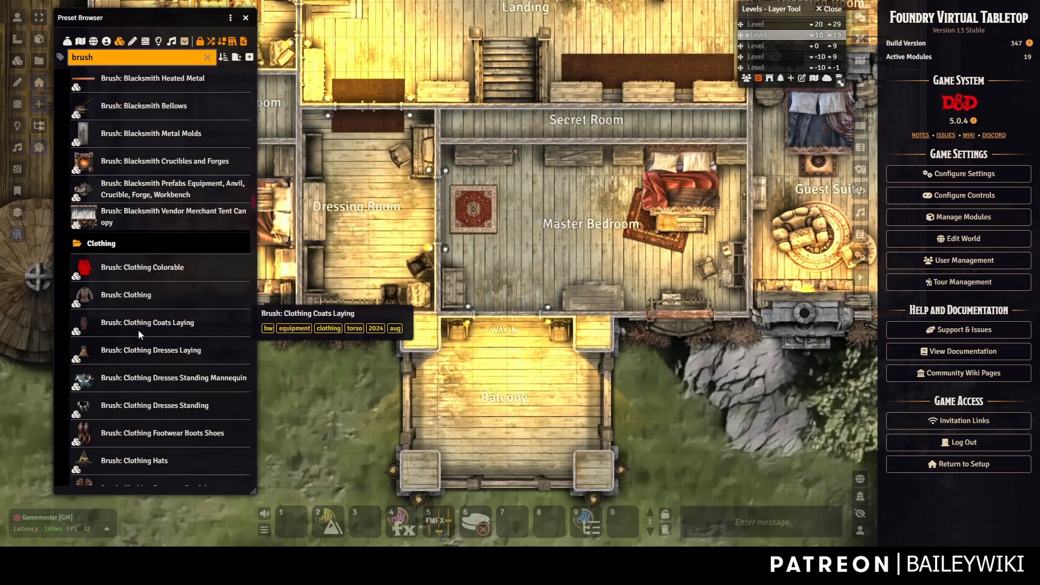
scroll(140, 325, down, 10)
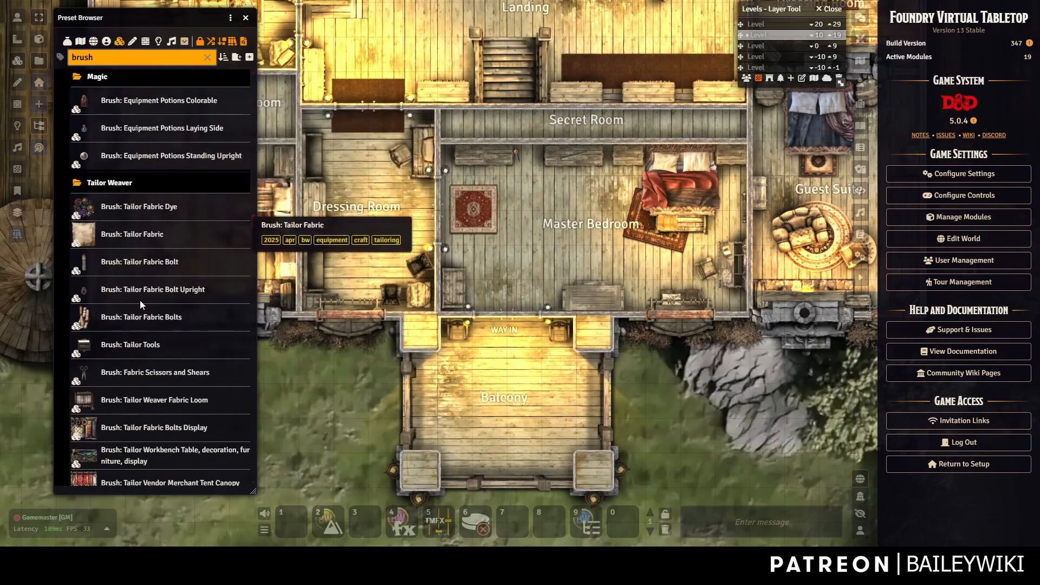
scroll(141, 303, down, 5)
scroll(174, 305, down, 6)
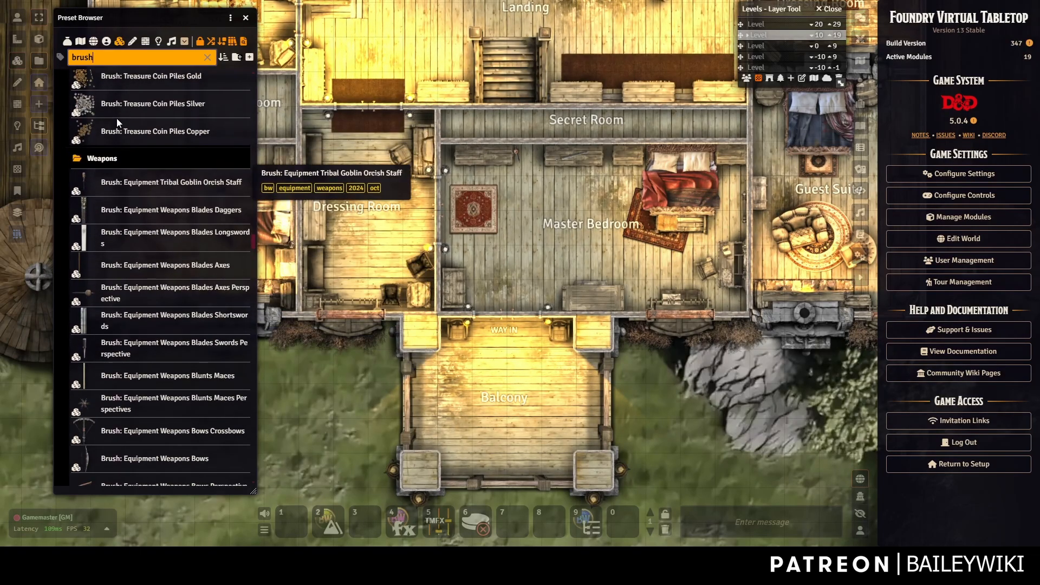
scroll(145, 140, up, 4)
scroll(167, 333, down, 12)
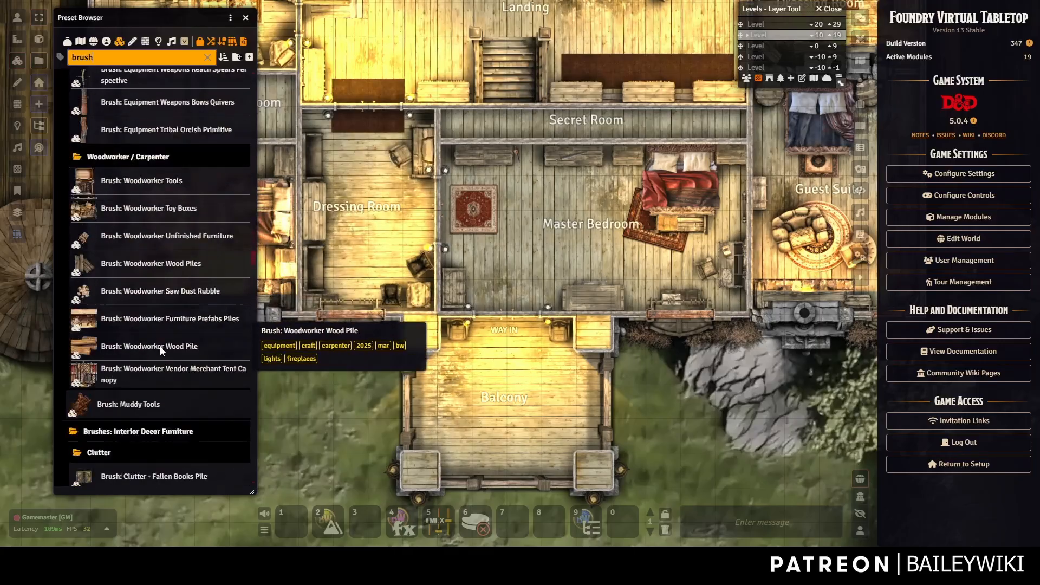
scroll(154, 342, down, 7)
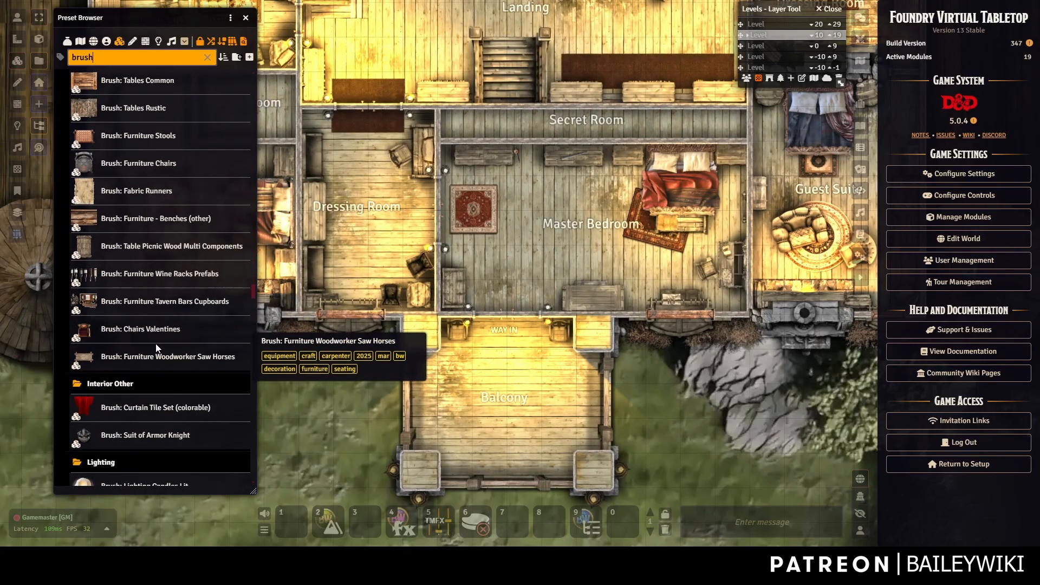
Place the Small Sailing Boat Multi TMFX Overhead preset on the pond beside the mansion.
click(245, 19)
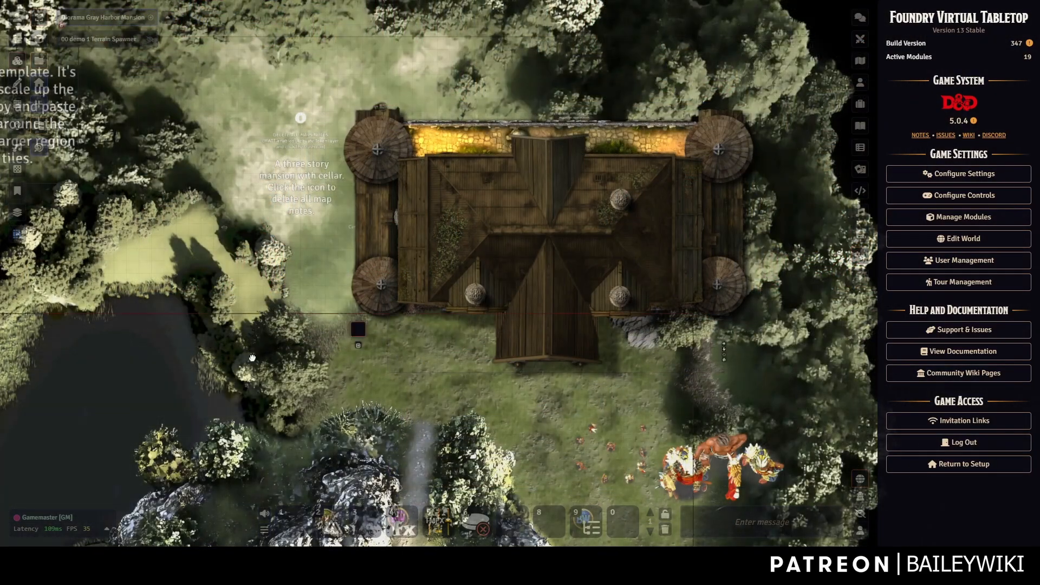
drag(252, 357, 499, 187)
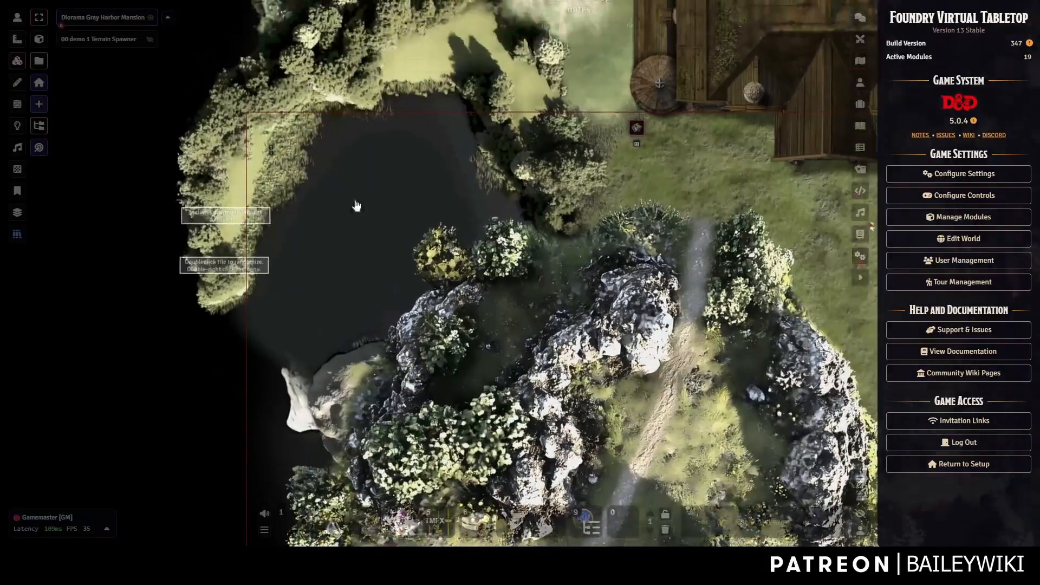
click(17, 235)
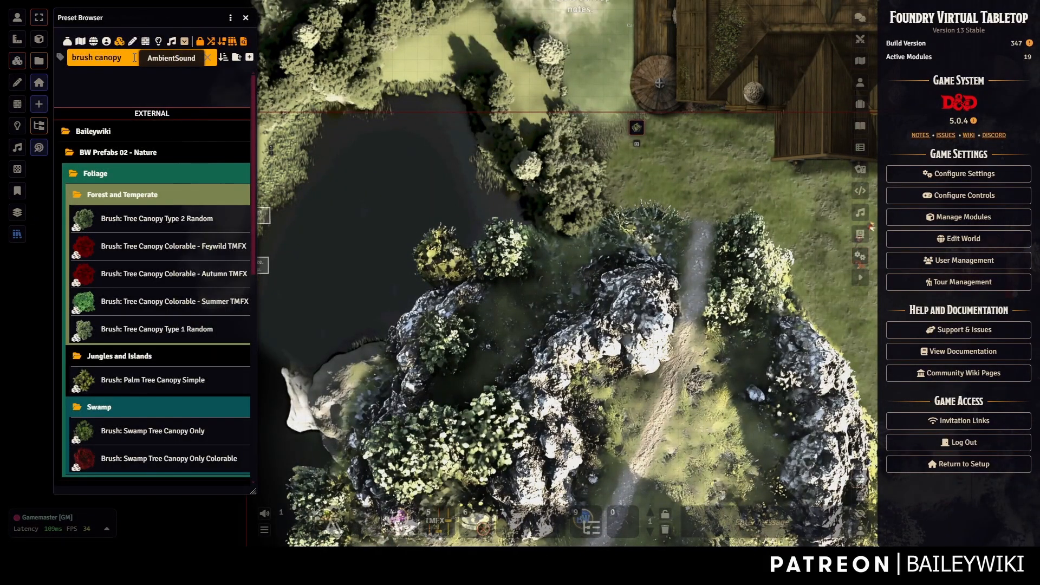
key(BackSpace)
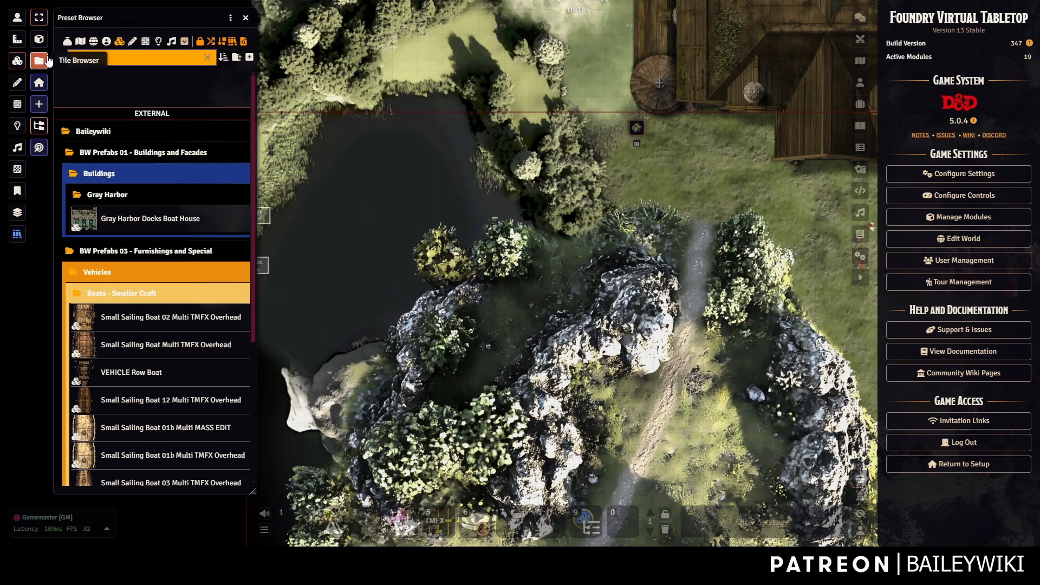
scroll(163, 247, down, 3)
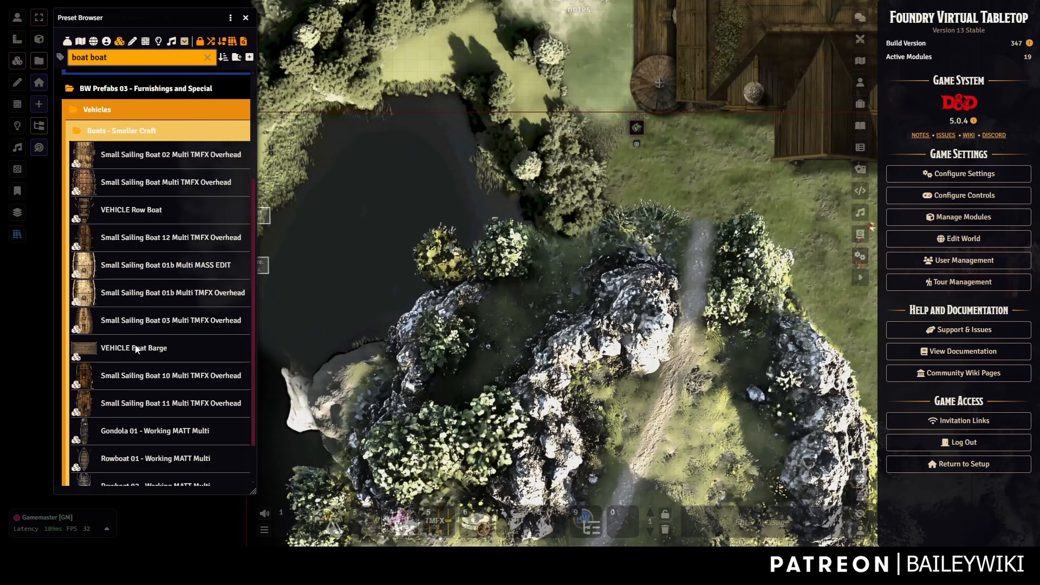
click(133, 181)
scroll(401, 149, down, 4)
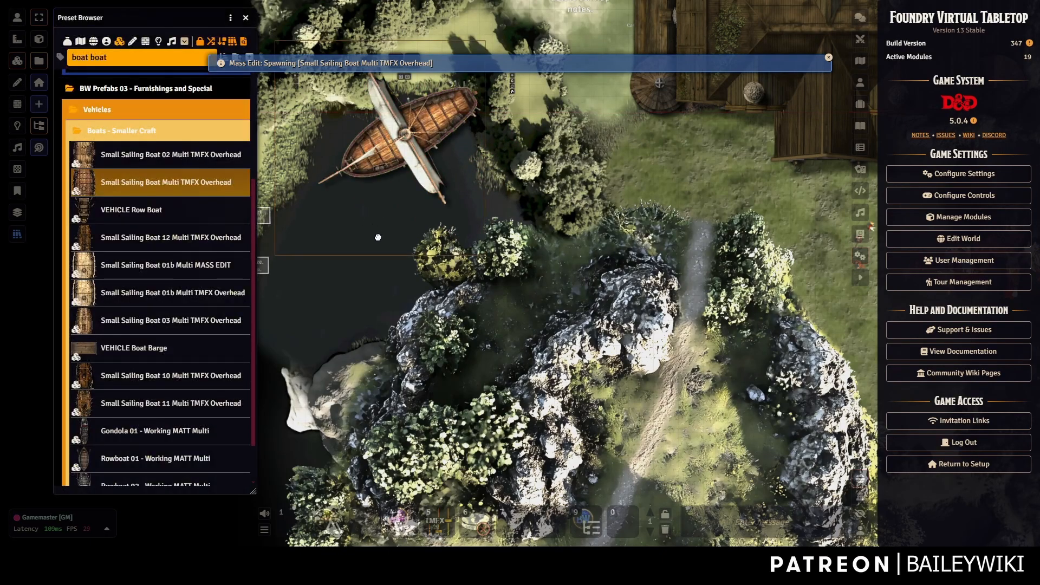
scroll(395, 184, up, 3)
scroll(409, 188, up, 3)
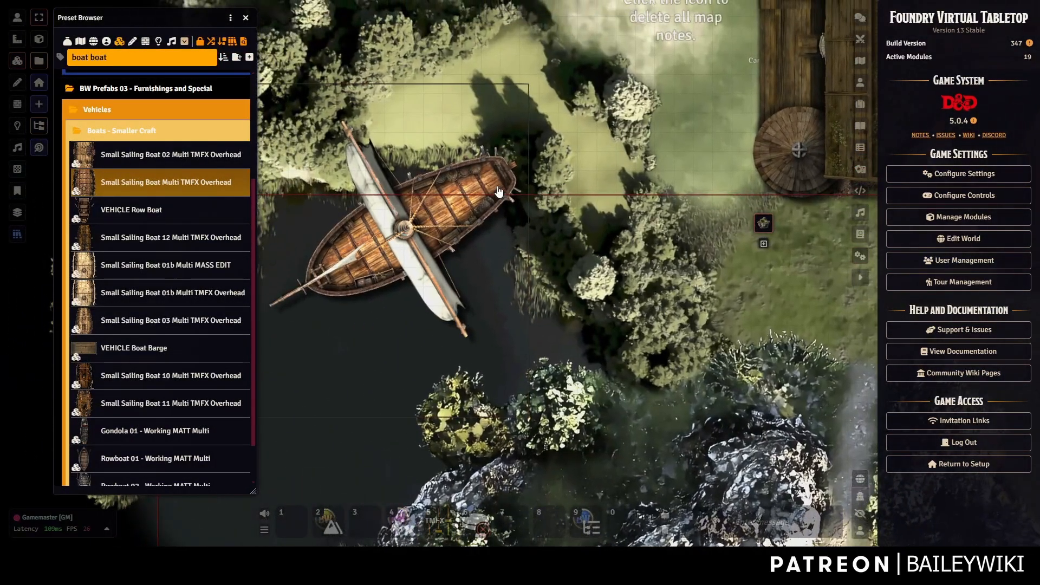
Drag the boat left and down into position on the pond.
click(498, 191)
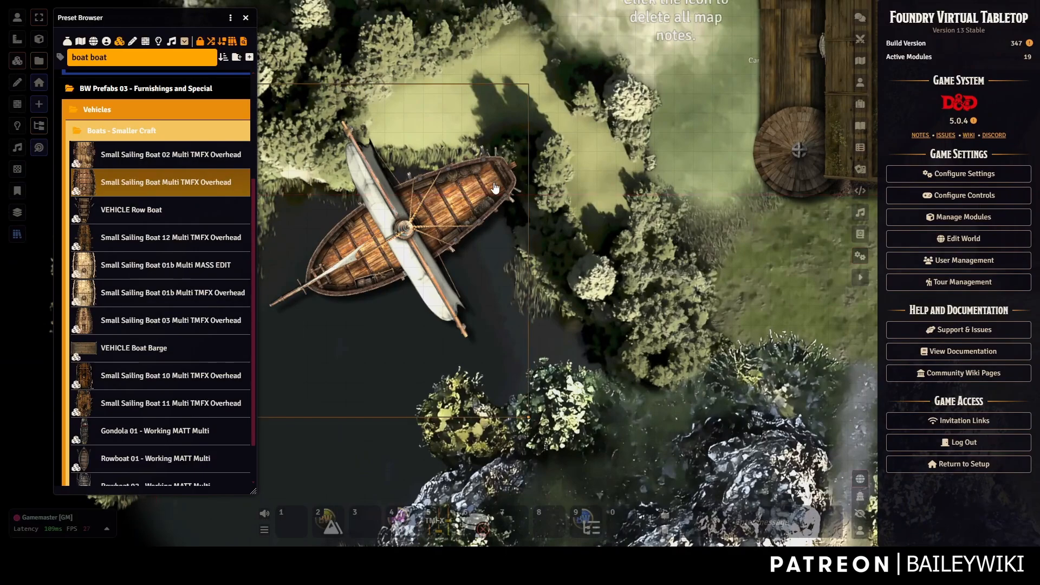
mouse_move(466, 200)
mouse_down()
mouse_move(436, 240)
mouse_move(474, 197)
mouse_up()
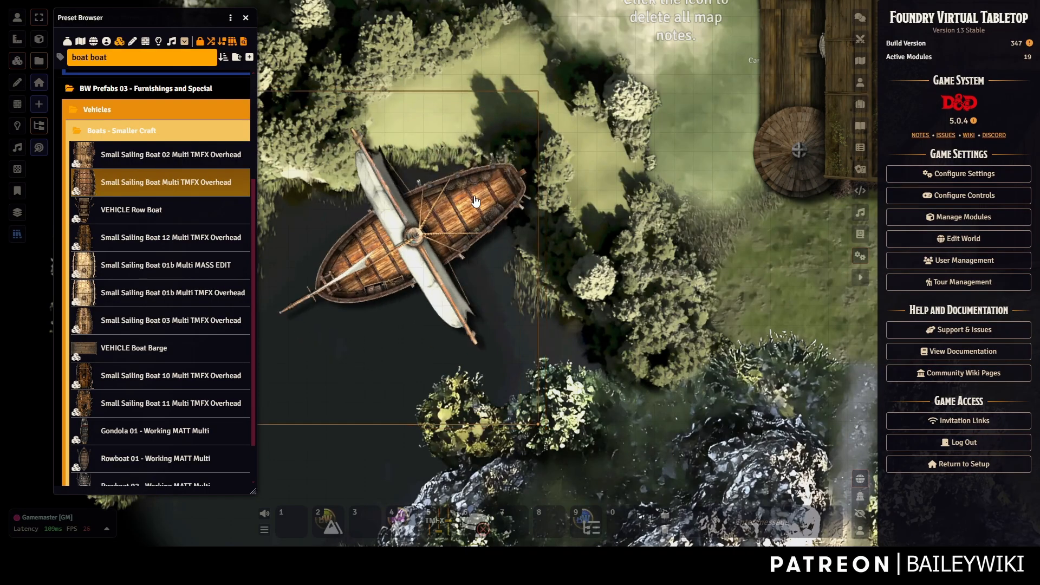
mouse_move(458, 207)
mouse_down()
mouse_move(388, 235)
mouse_move(452, 201)
mouse_up()
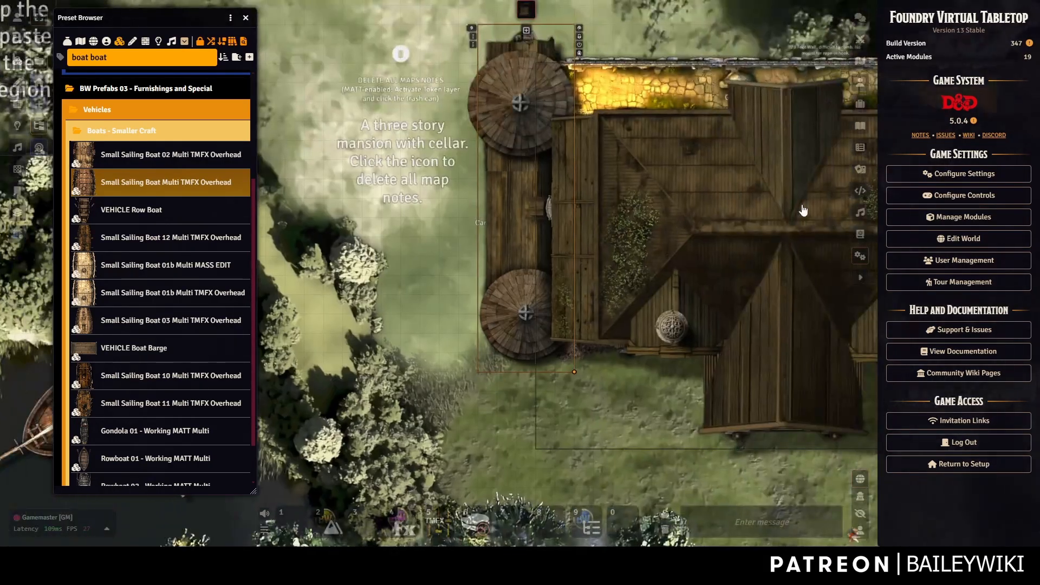
drag(408, 390, 576, 233)
scroll(379, 248, down, 5)
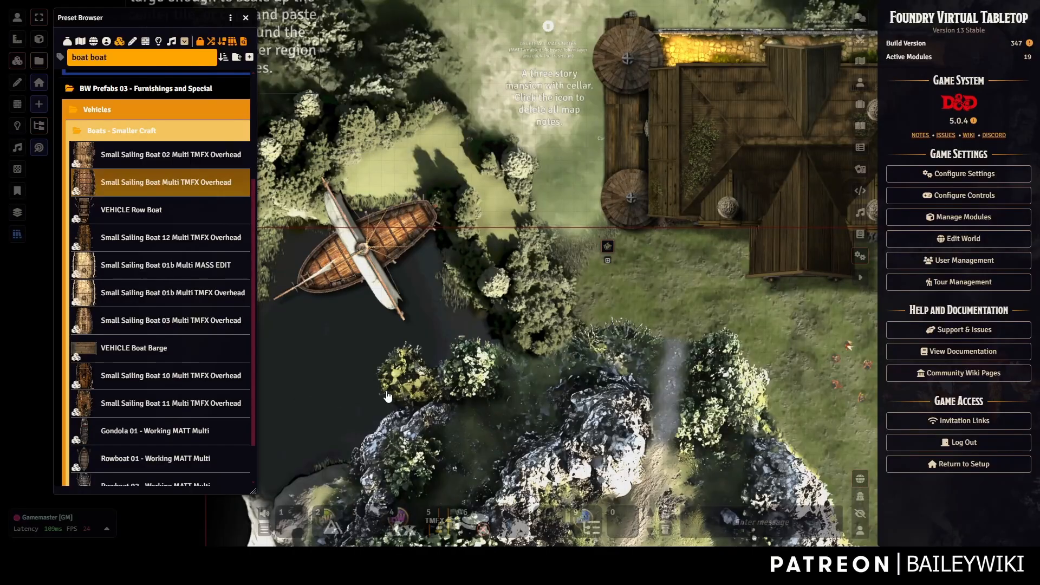
drag(700, 333, 446, 235)
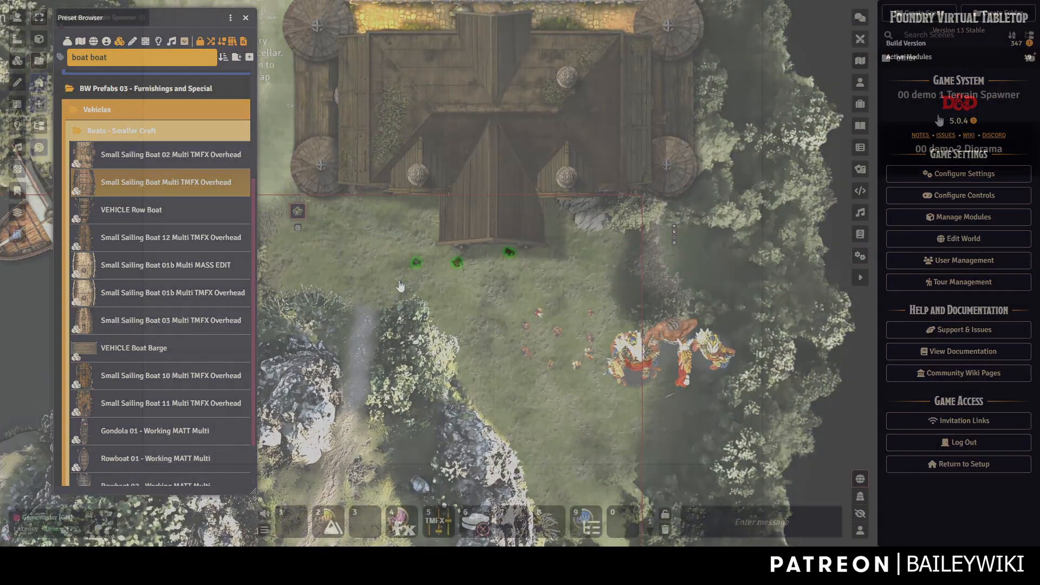
scroll(658, 142, down, 5)
Search presets for 'spawner' and pick Unlimited Terrain Spawner - Caves and Mines.
scroll(660, 177, up, 4)
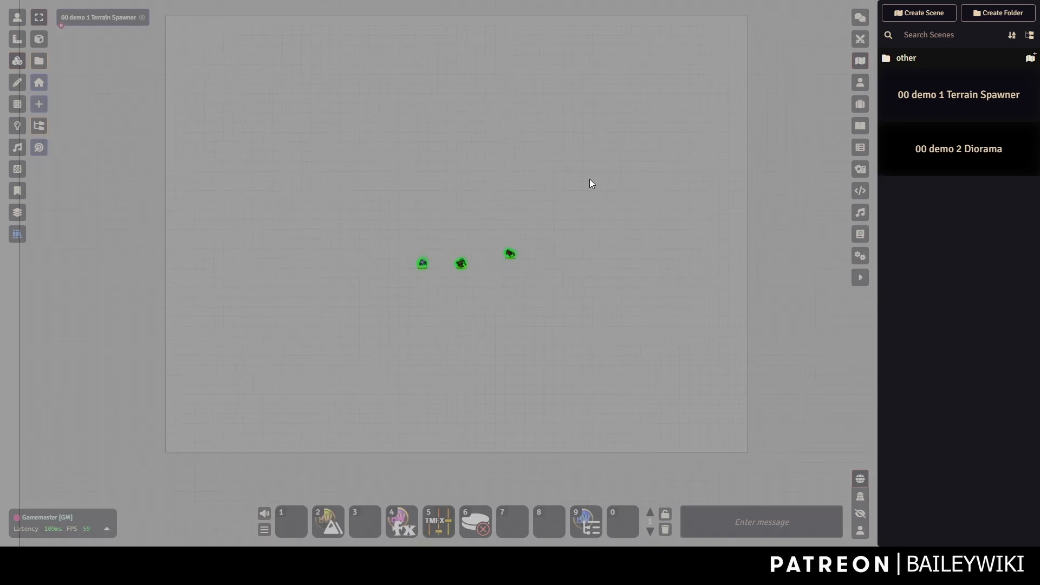
click(17, 234)
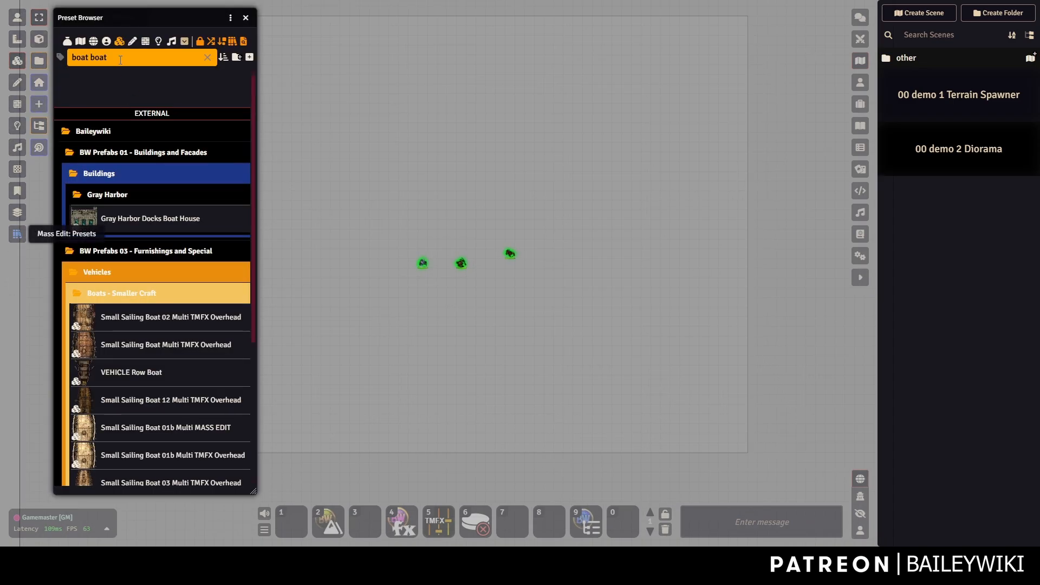
text(spawner)
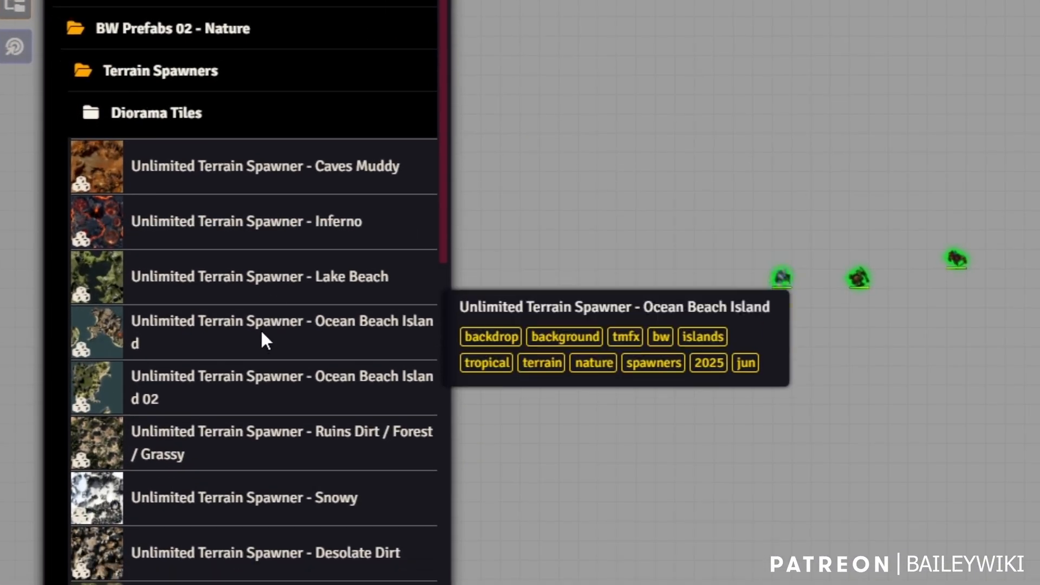
scroll(162, 305, down, 5)
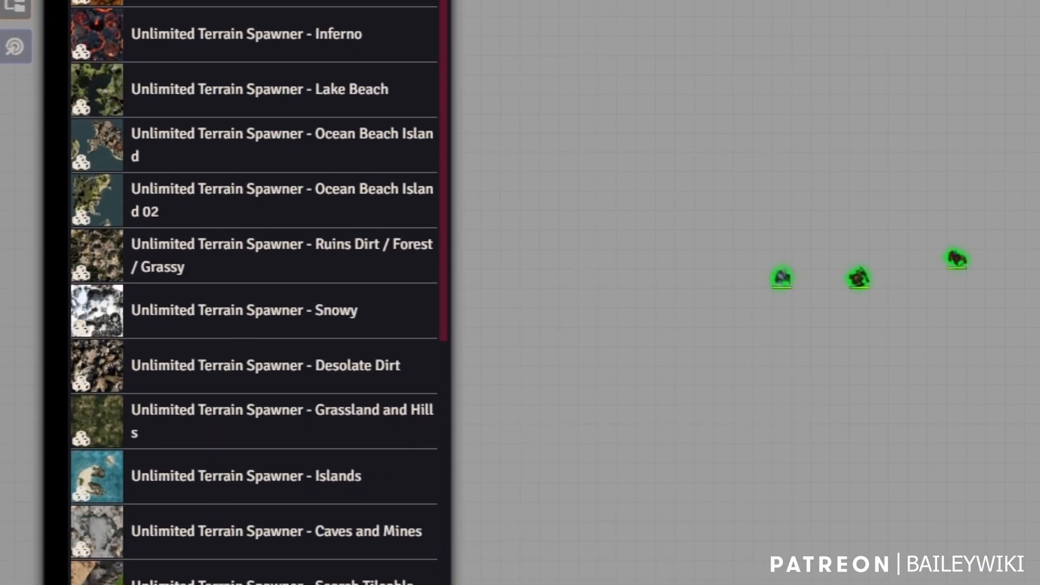
scroll(257, 318, down, 8)
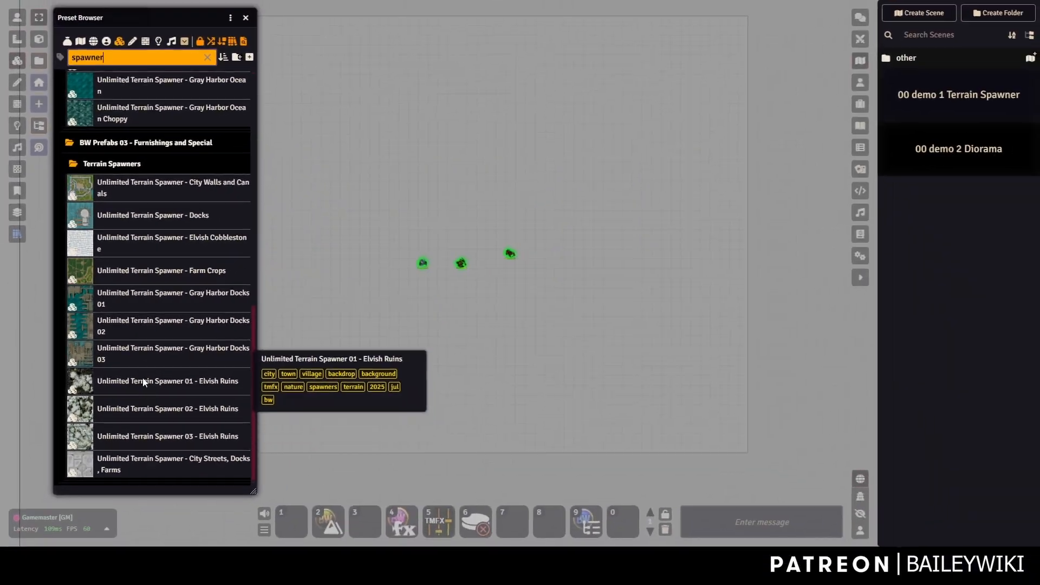
scroll(181, 262, up, 3)
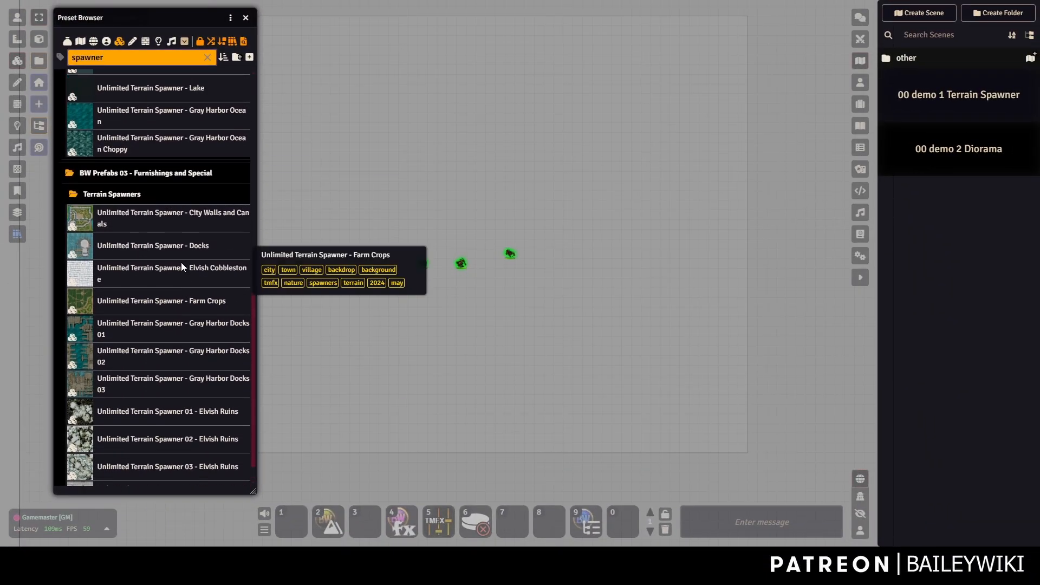
scroll(125, 205, up, 4)
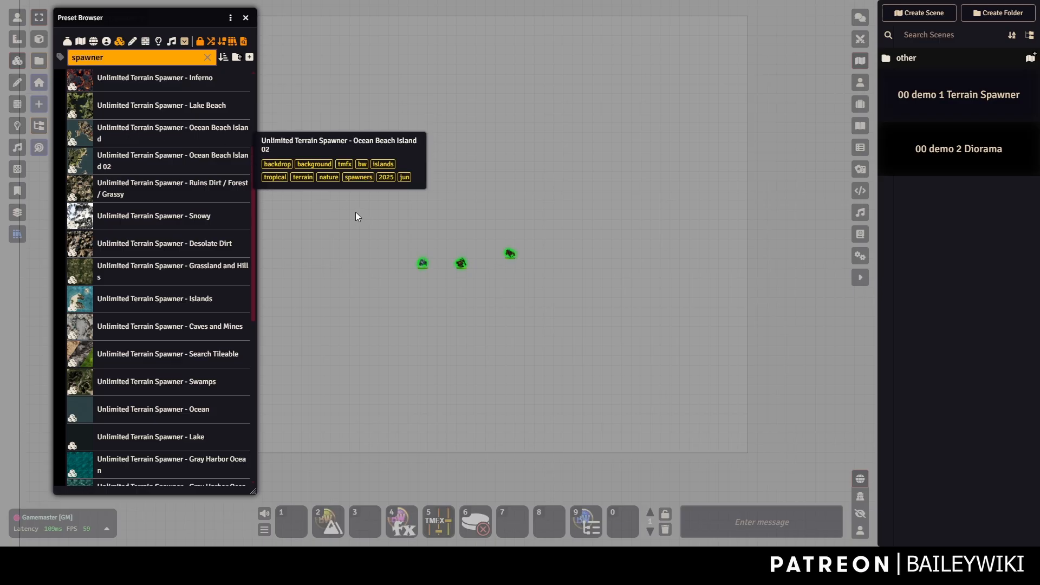
drag(346, 114, 408, 135)
scroll(428, 133, down, 2)
scroll(416, 138, up, 3)
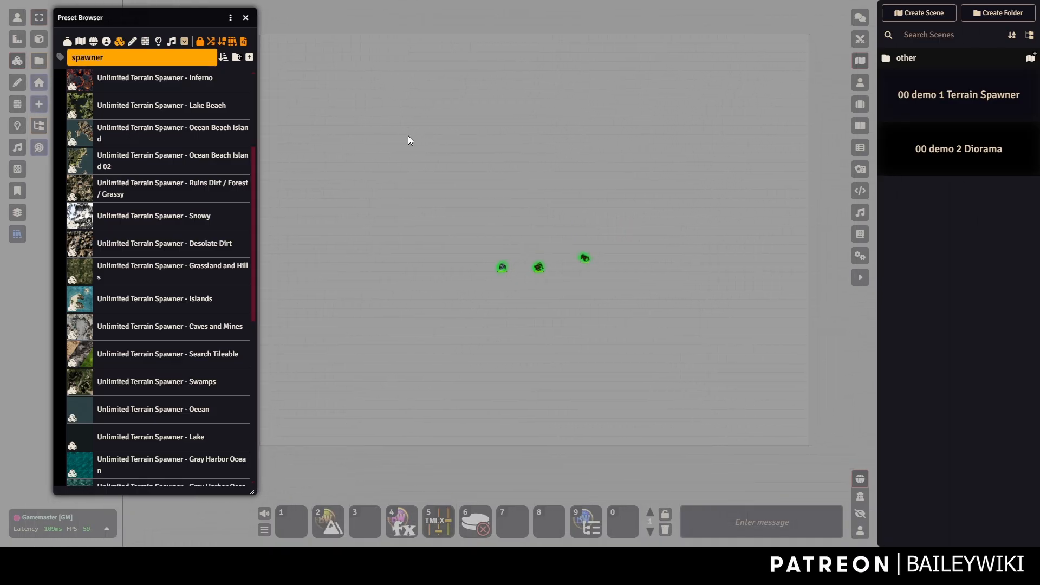
scroll(197, 186, up, 4)
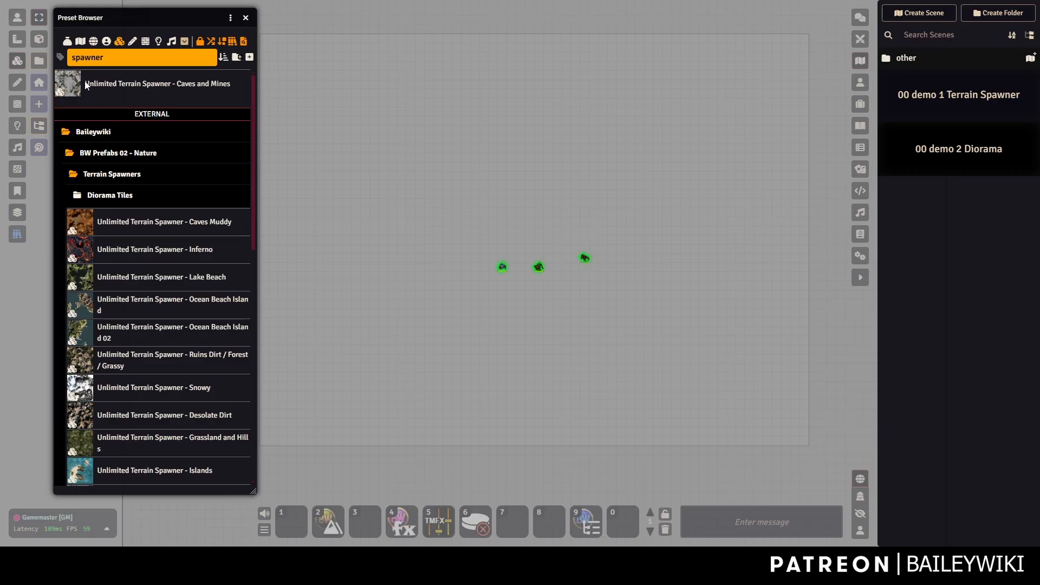
mouse_move(84, 80)
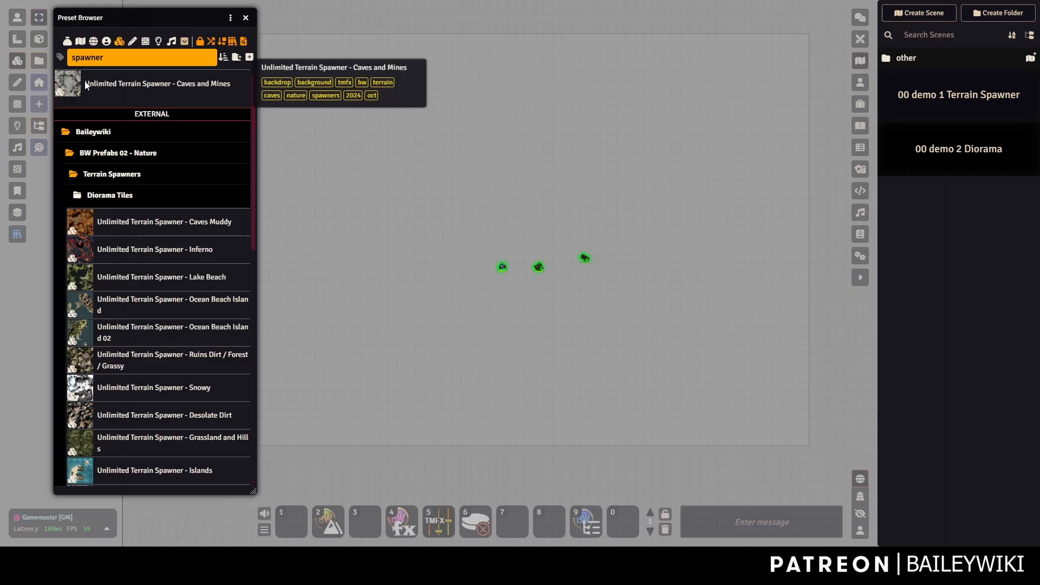
click(122, 89)
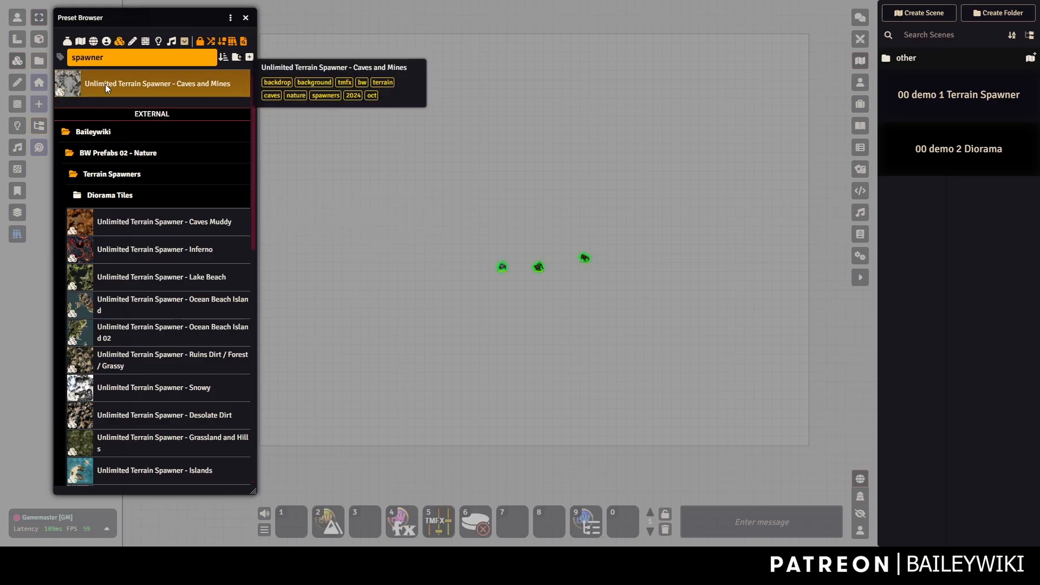
Place the Caves and Mines terrain tile in the scene and move the terrain controls aside.
click(451, 124)
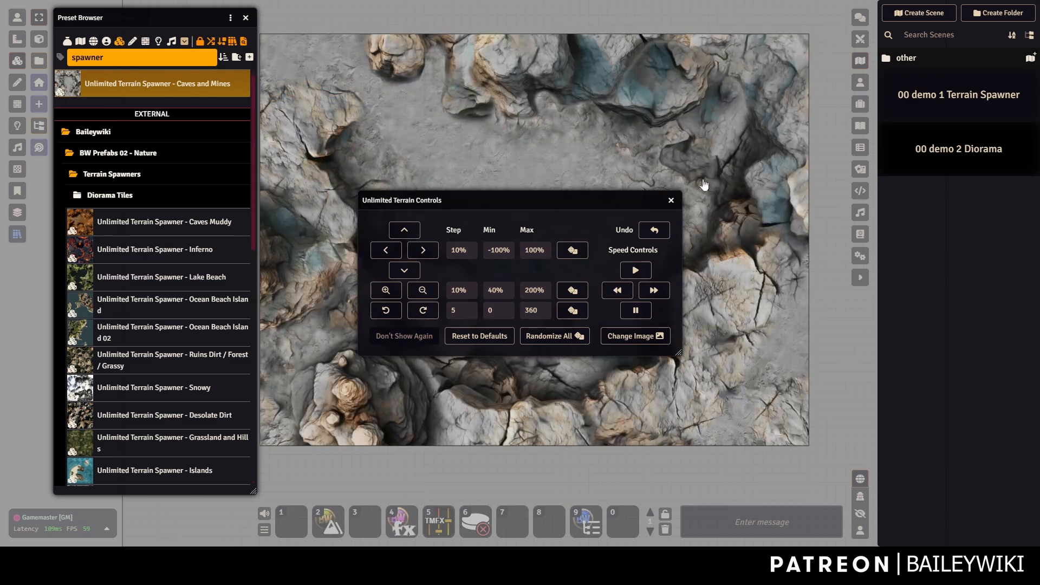
drag(683, 112, 712, 101)
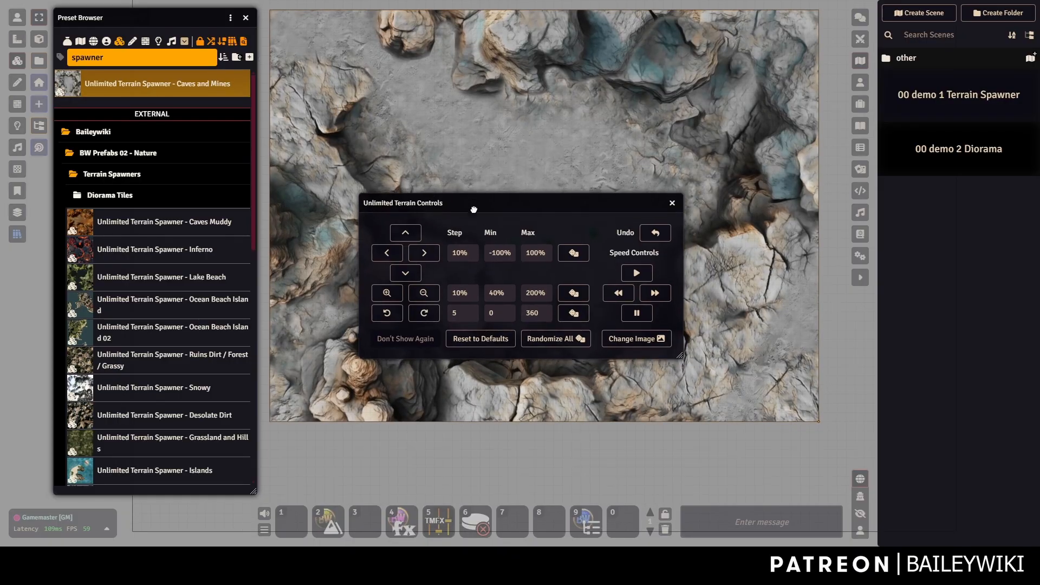
drag(471, 191, 618, 280)
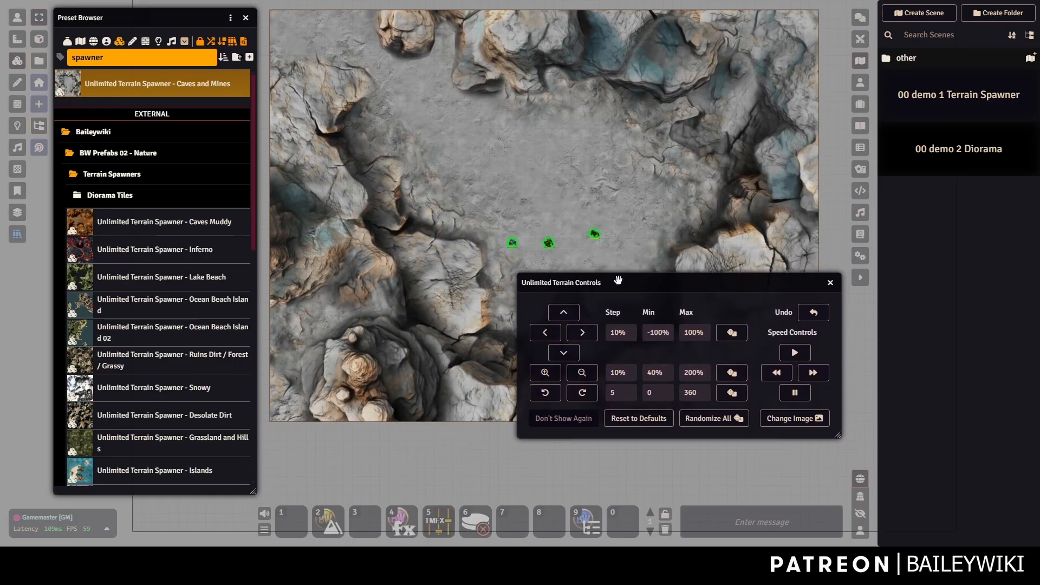
Pan, zoom out and back in, and rotate the cave terrain texture.
click(588, 335)
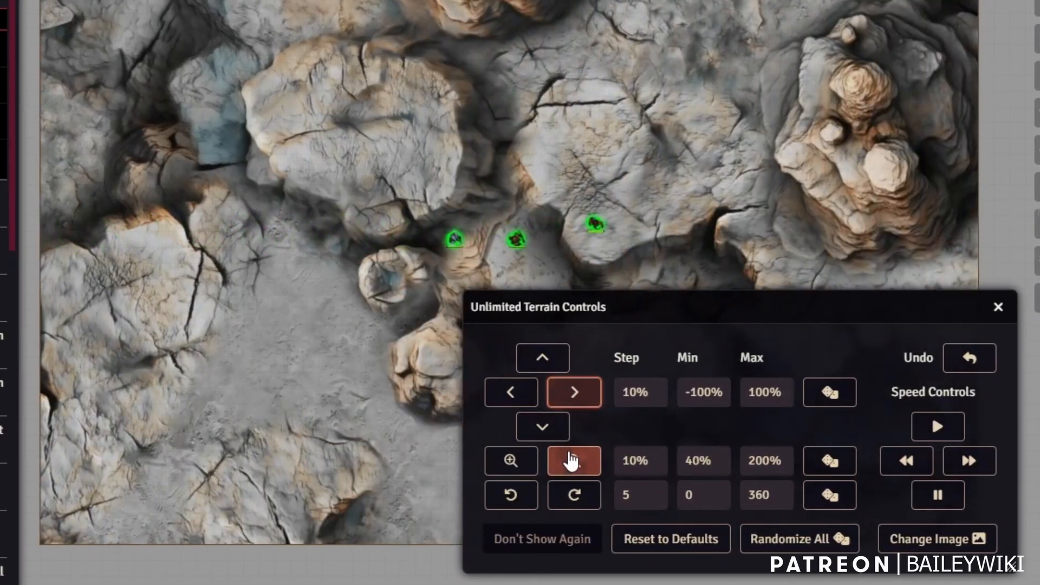
click(572, 461)
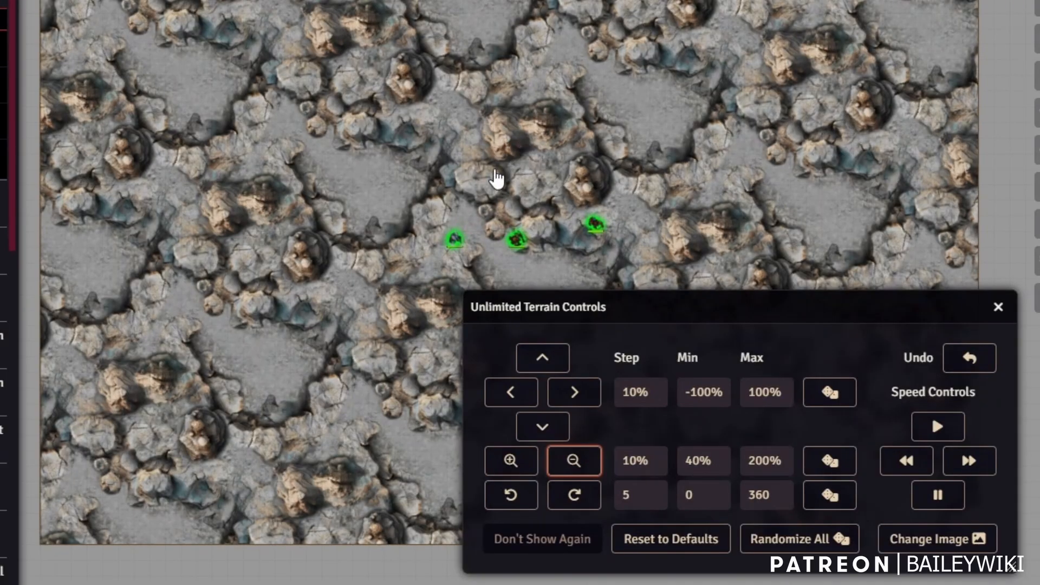
click(511, 460)
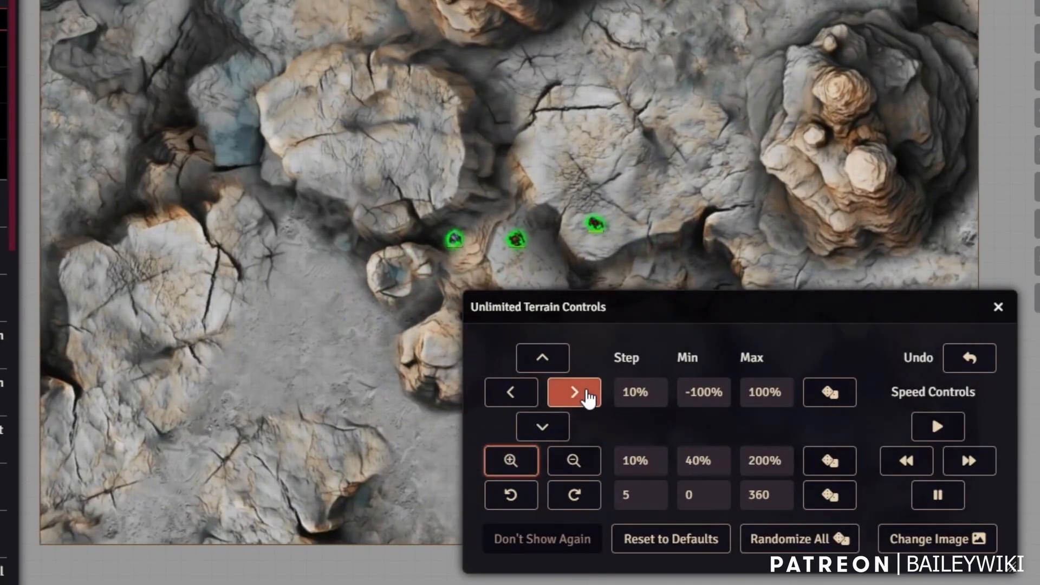
click(579, 393)
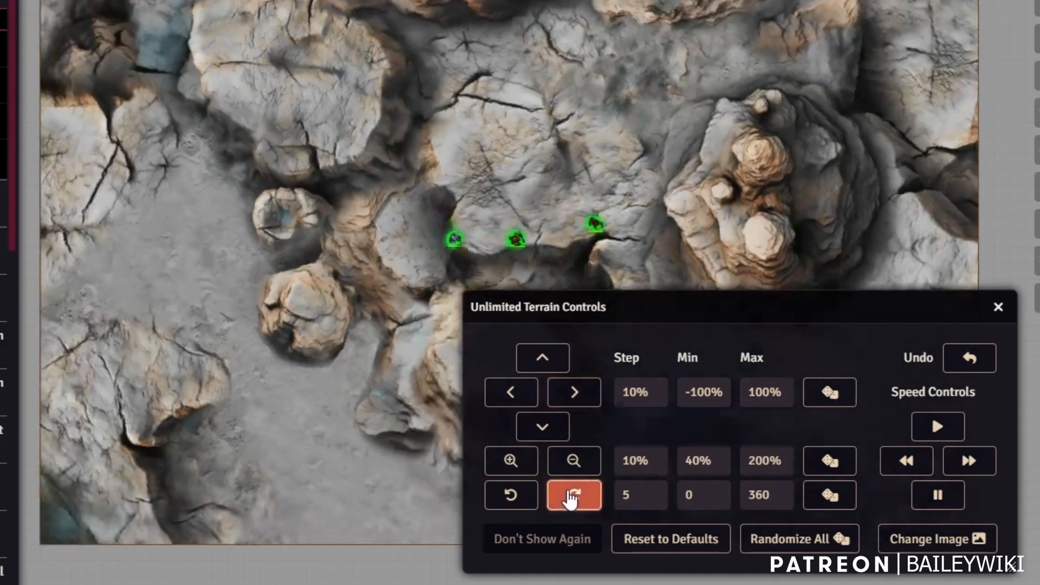
click(511, 495)
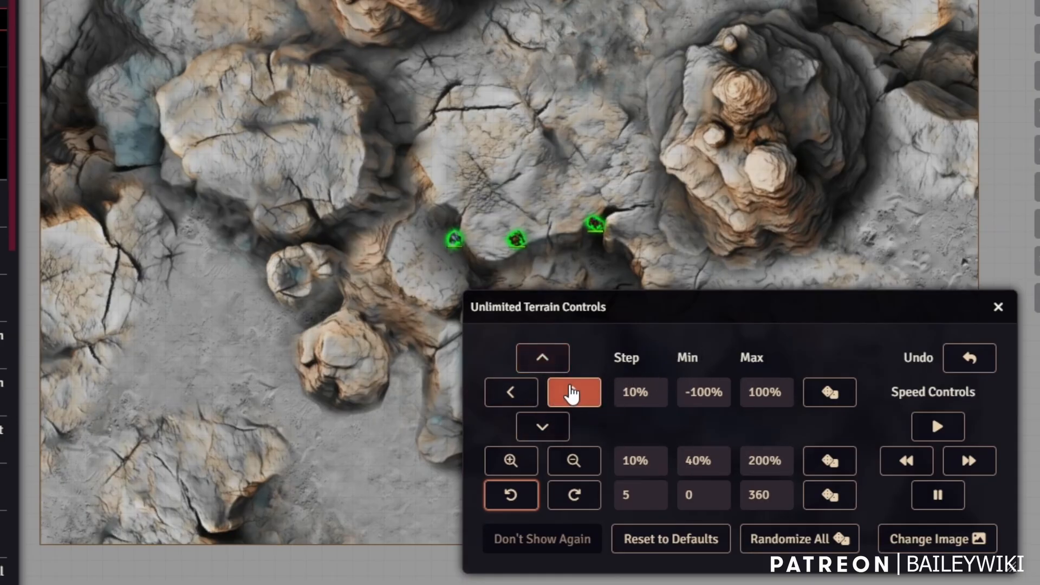
click(520, 462)
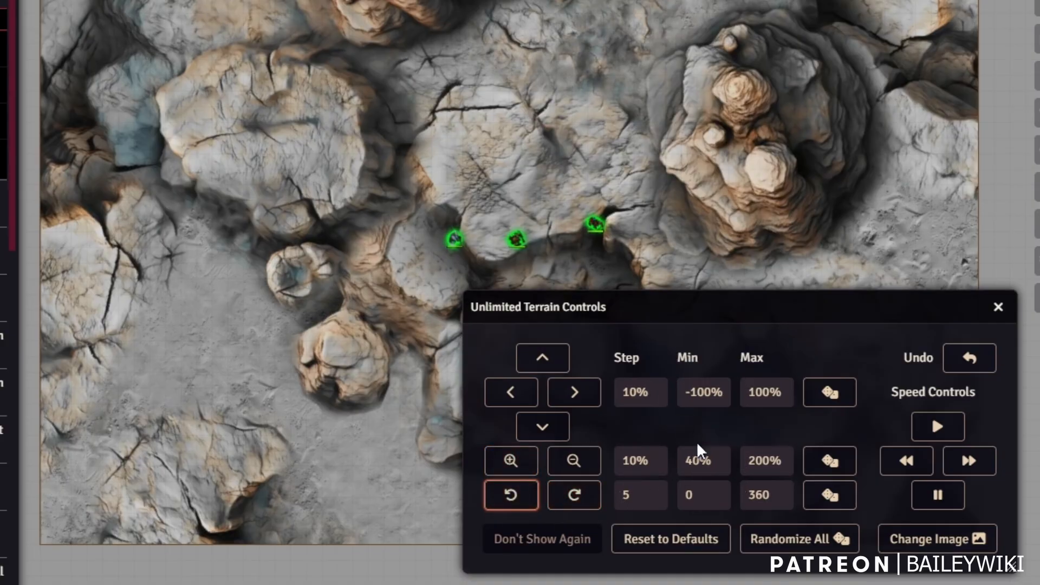
Reroll the terrain texture's position seven times for a new rock layout.
click(840, 400)
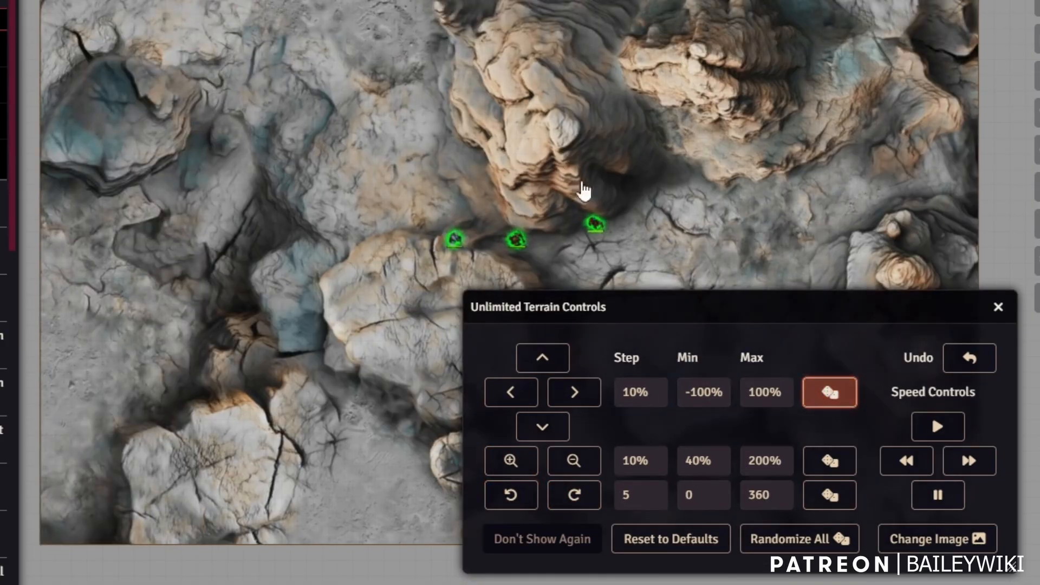
click(842, 401)
click(842, 400)
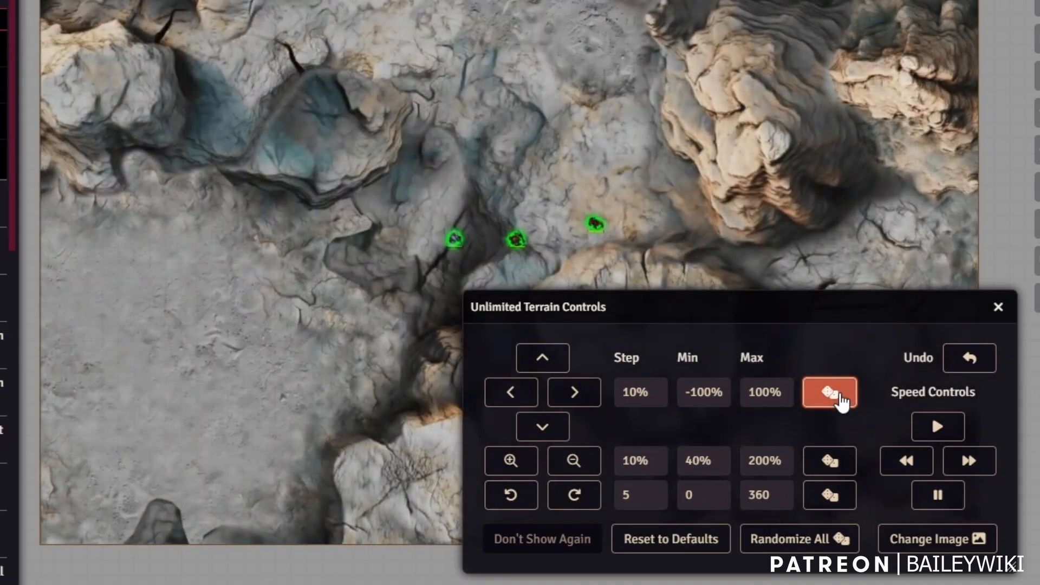
click(842, 401)
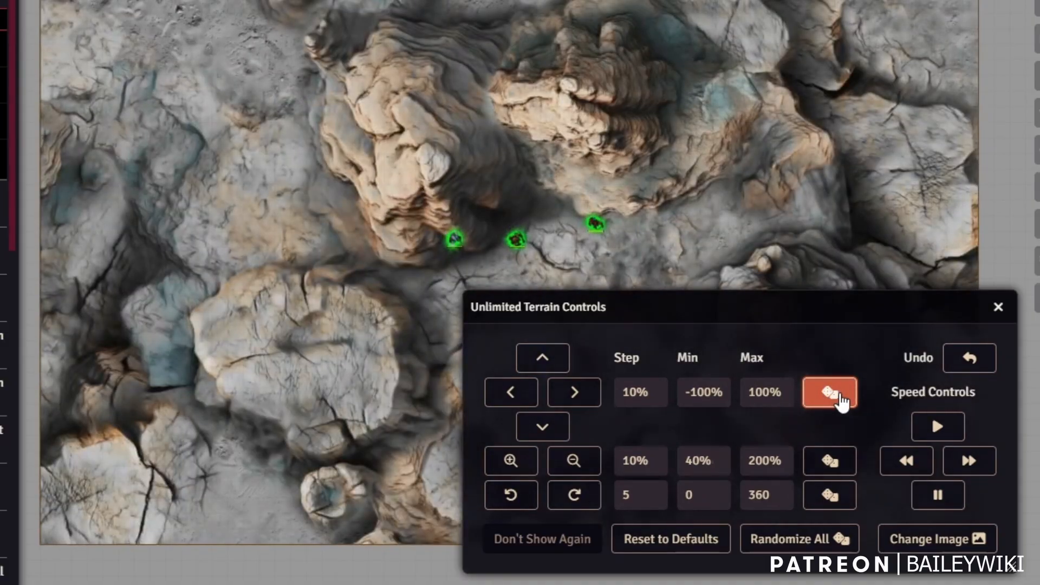
click(842, 401)
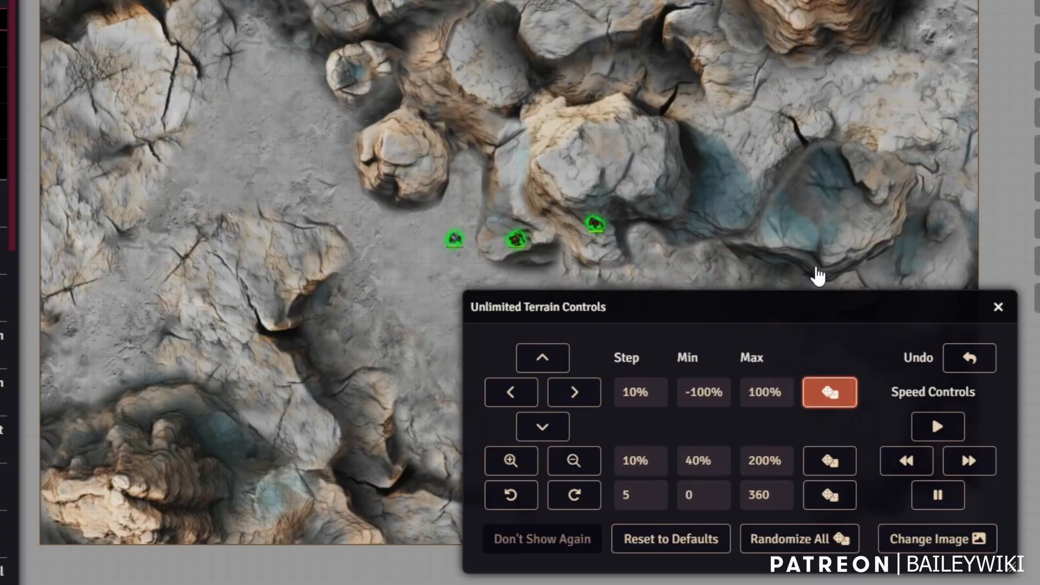
click(842, 400)
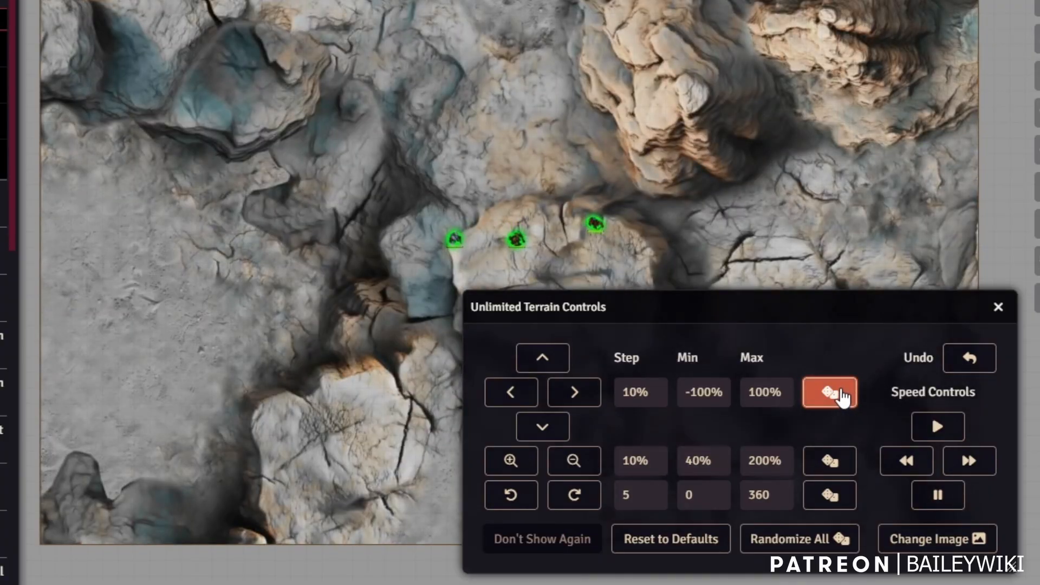
click(842, 398)
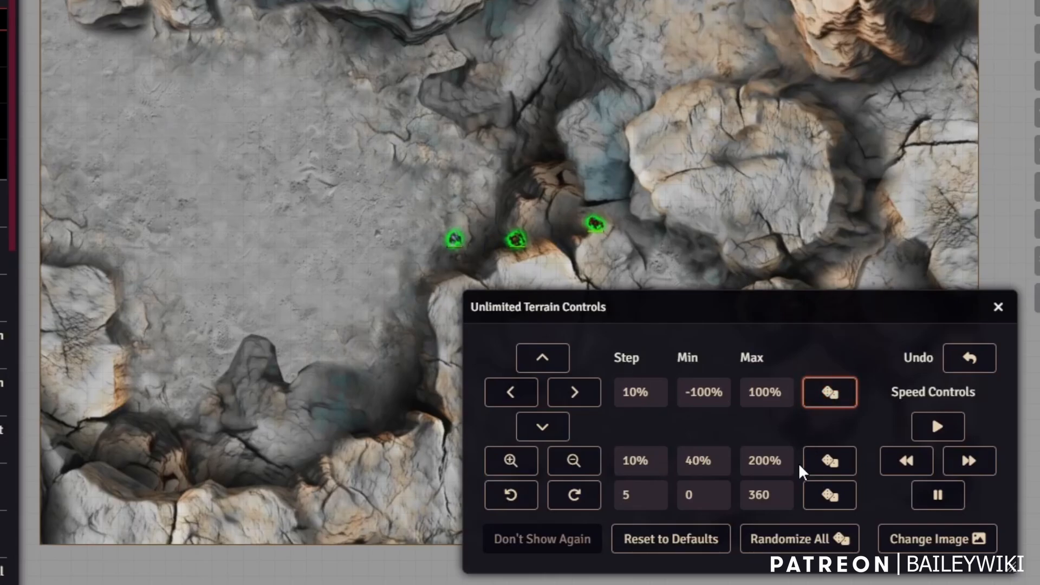
Randomize the terrain texture's scale four times.
click(830, 465)
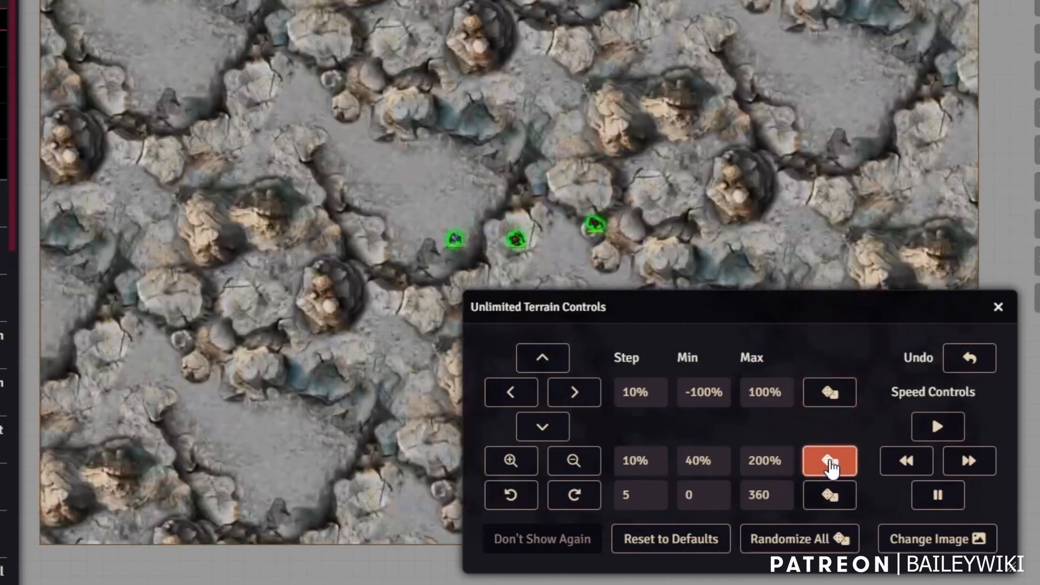
click(830, 464)
click(831, 464)
click(830, 464)
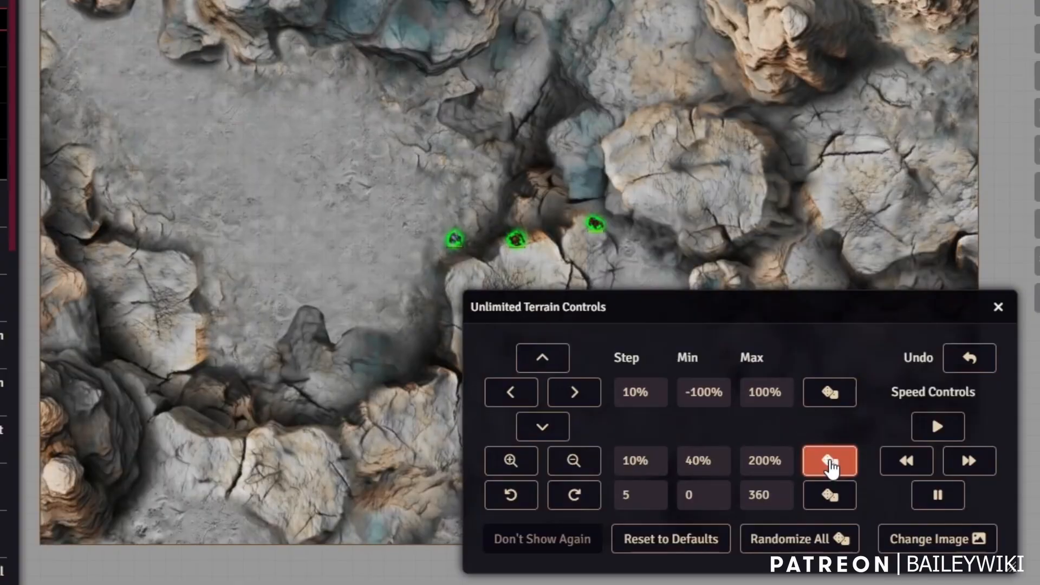
Set the minimum scale to 150% and reroll the scale within the new range.
double_click(699, 460)
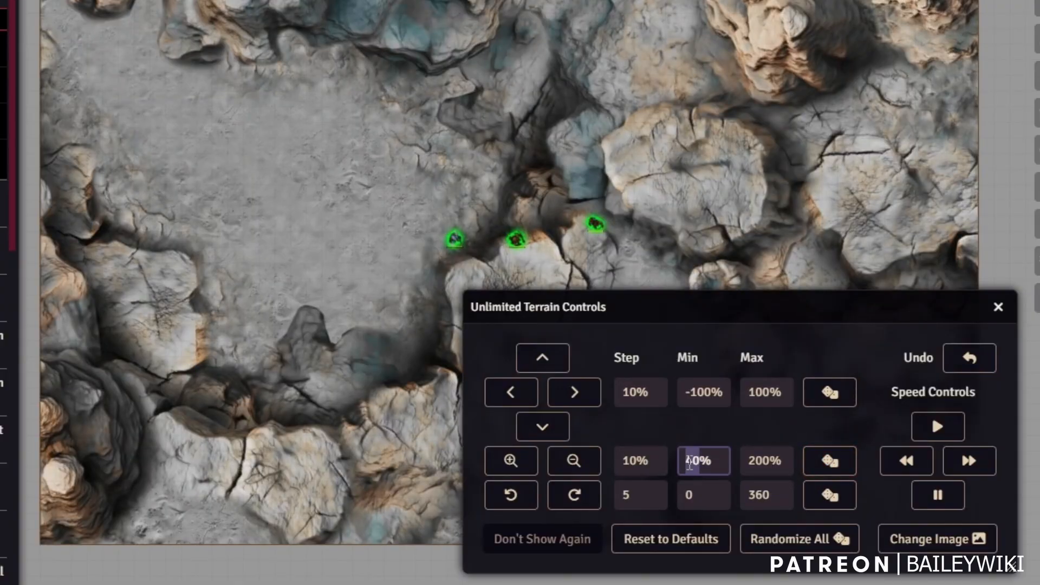
key(Tab)
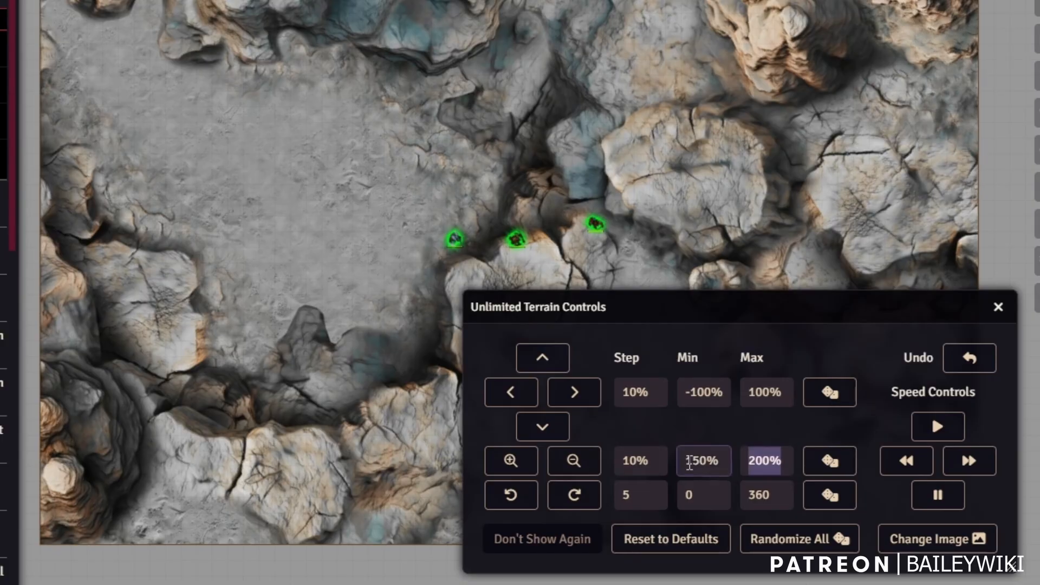
click(829, 462)
click(829, 463)
click(830, 465)
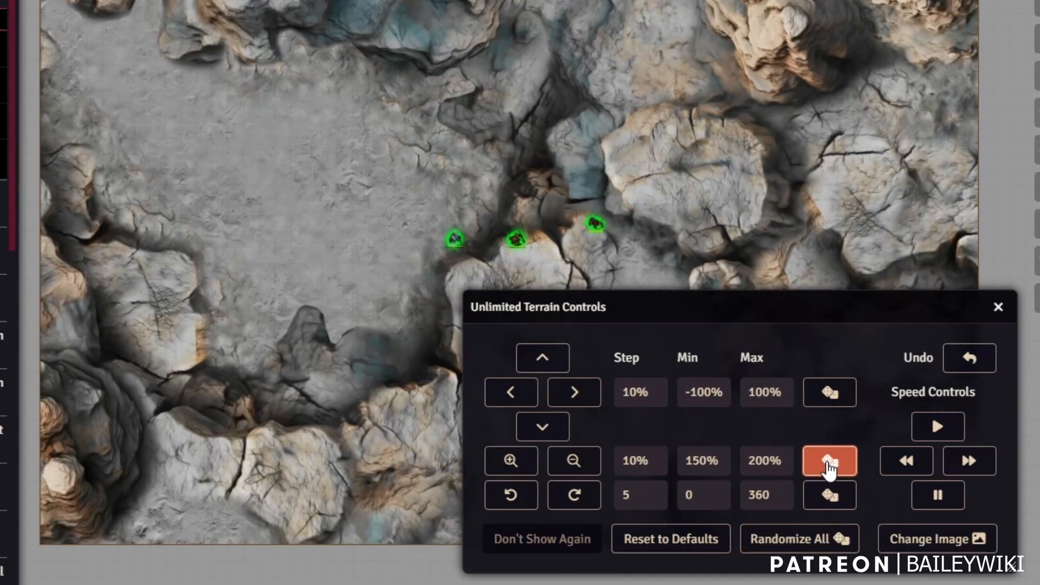
click(829, 464)
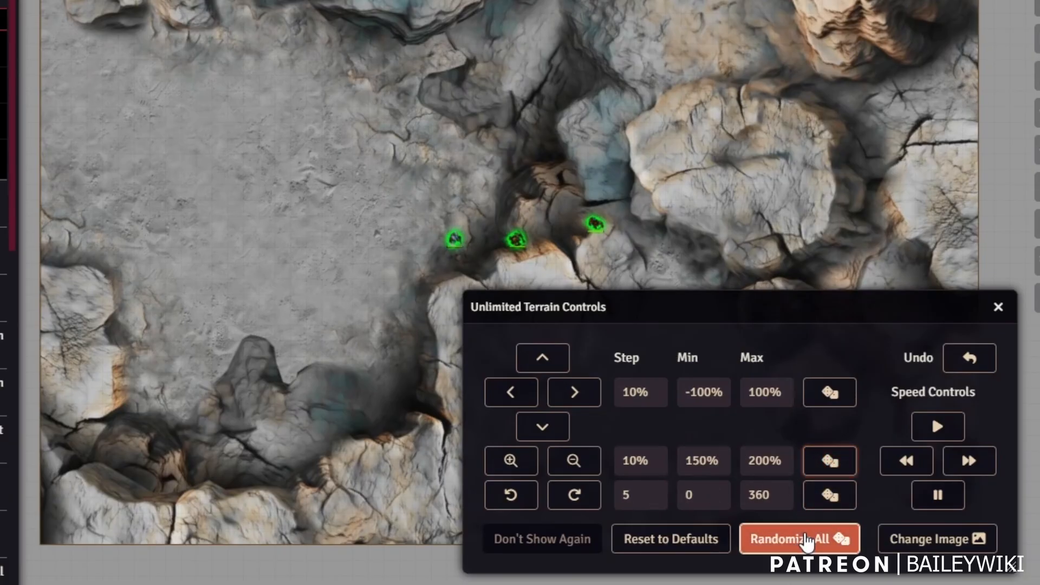
Use Randomize All repeatedly to reroll the whole terrain layout.
click(774, 538)
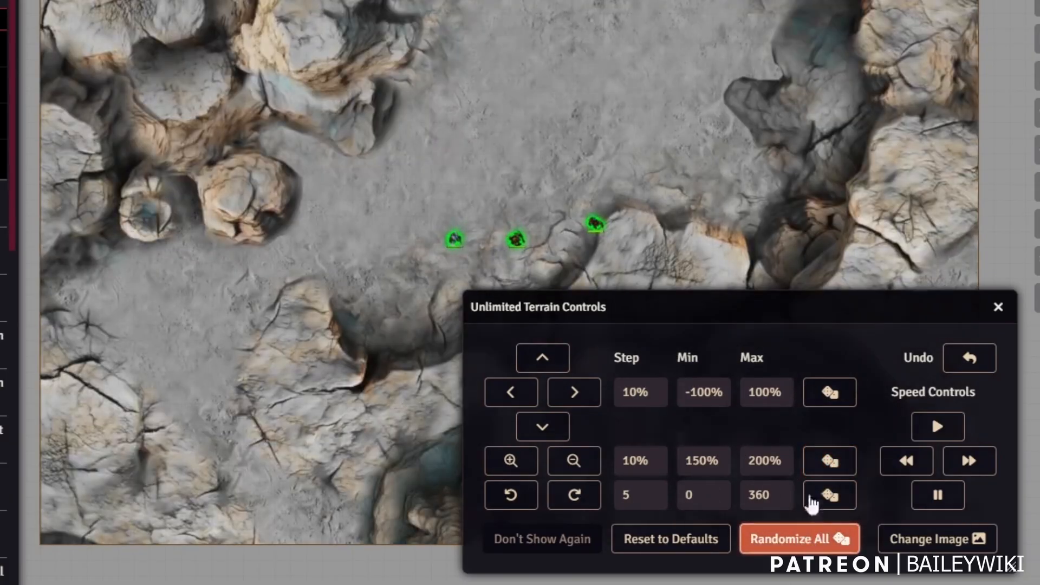
click(807, 539)
click(806, 539)
click(807, 539)
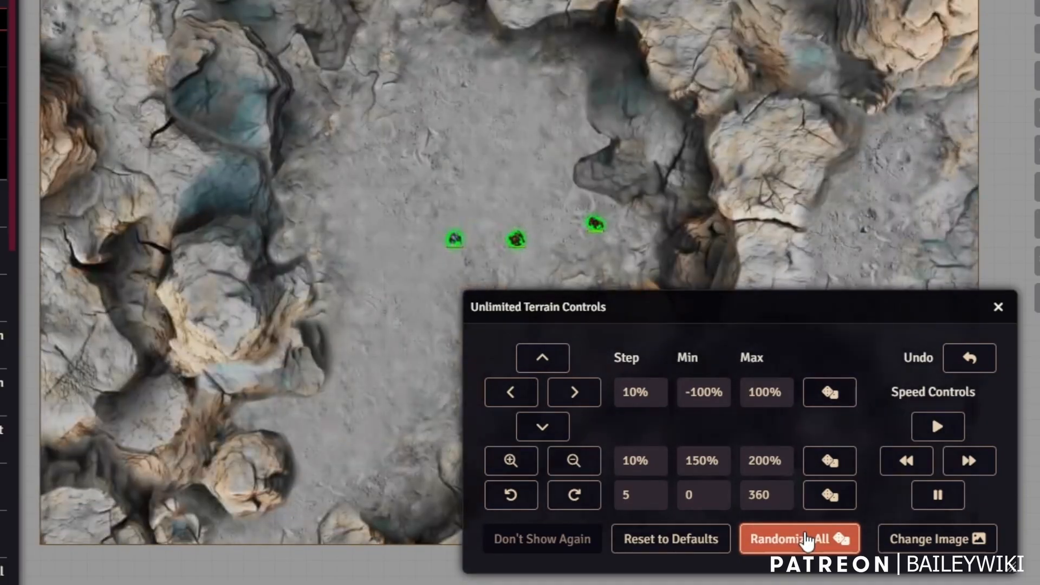
click(807, 539)
click(807, 539)
click(806, 539)
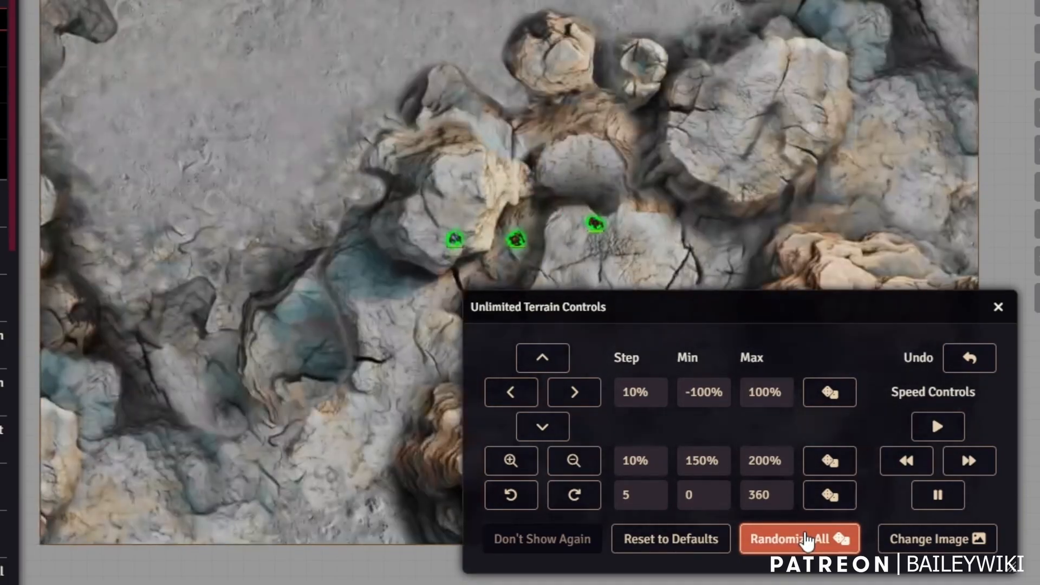
click(807, 538)
click(807, 539)
click(806, 539)
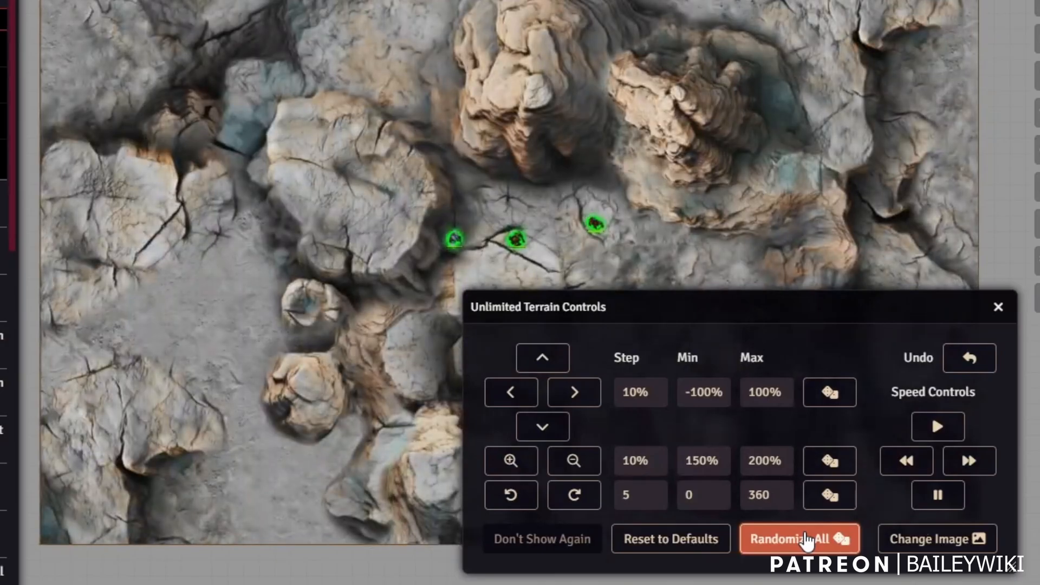
click(807, 539)
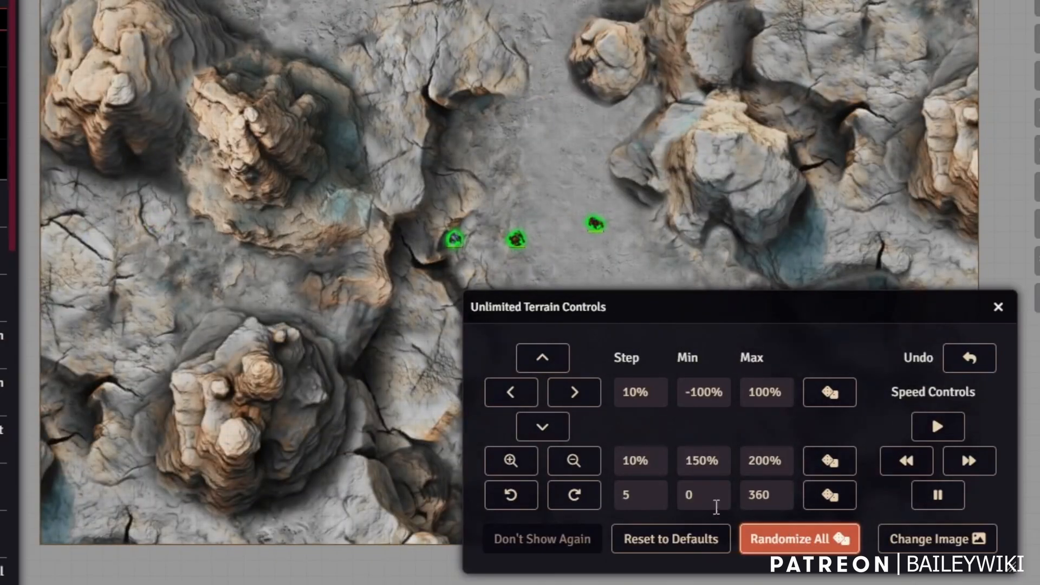
Zoom into the terrain texture and shift it right, then back left.
click(512, 461)
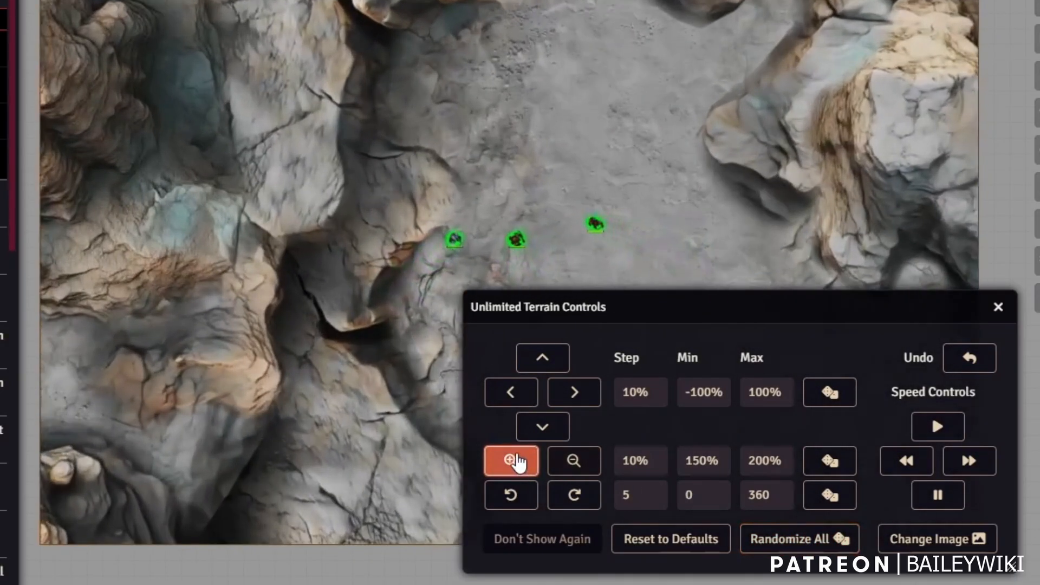
click(511, 461)
click(574, 392)
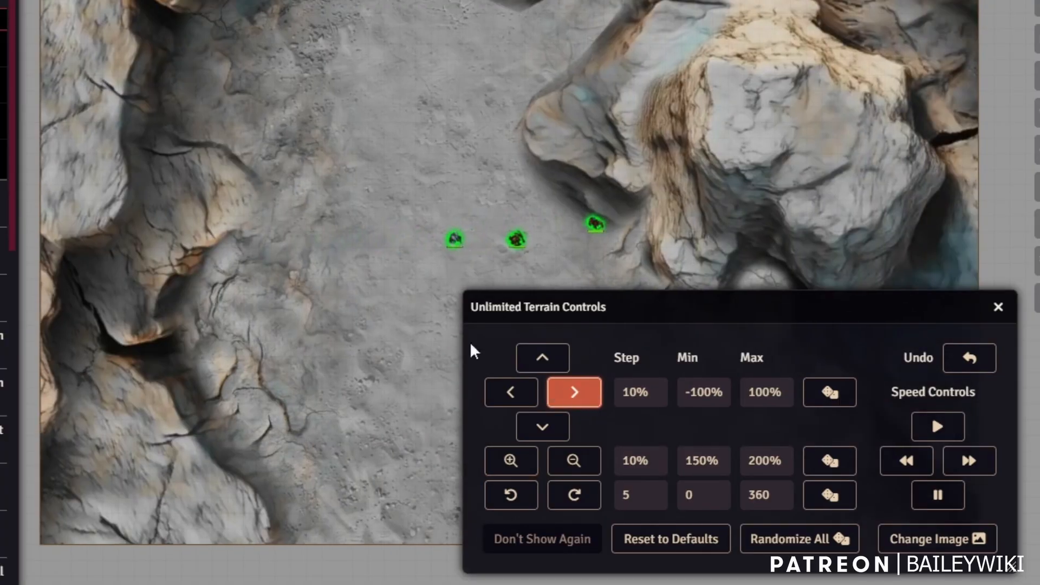
click(542, 357)
click(511, 392)
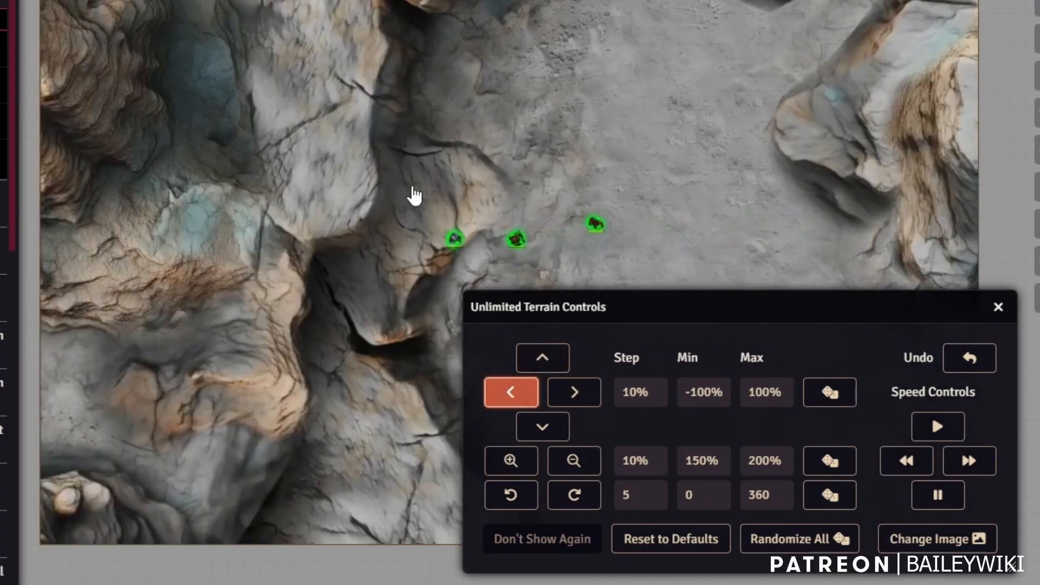
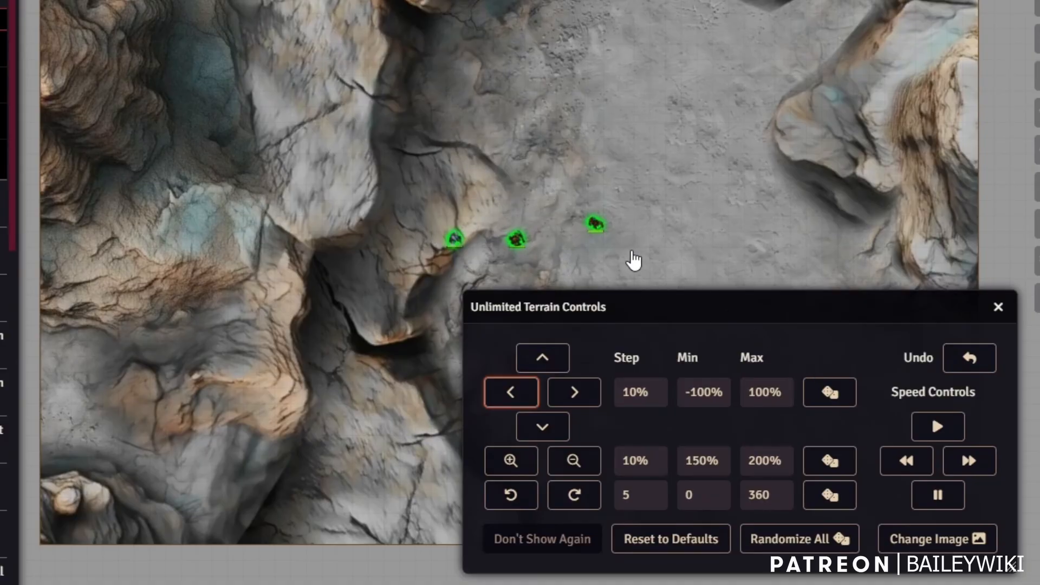
Open the Change Terrain image picker from the Unlimited Terrain Controls panel.
click(938, 552)
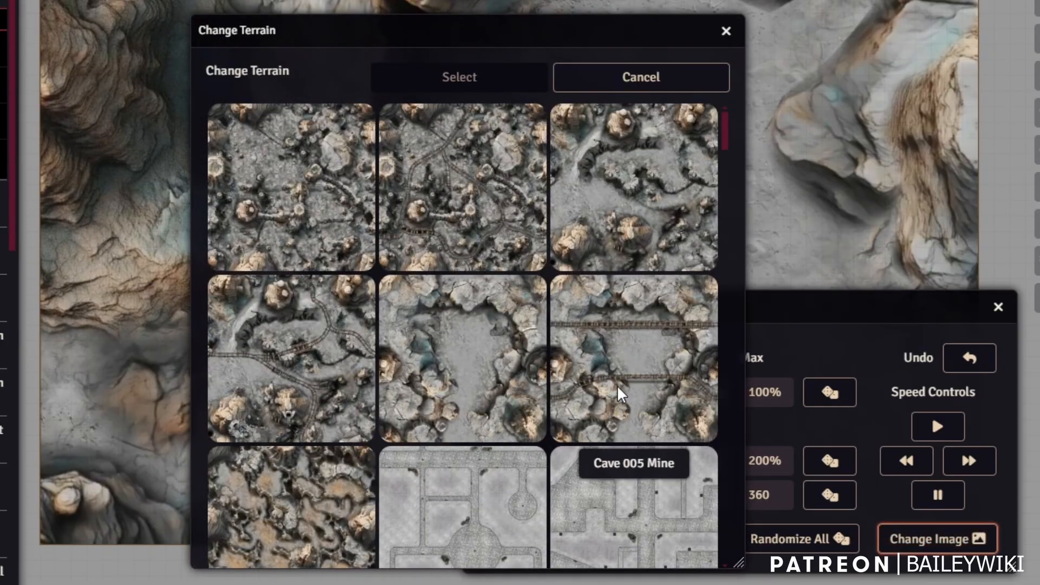
Apply the Cave 005 Mine terrain and move the terrain controls off the map.
click(625, 344)
click(466, 86)
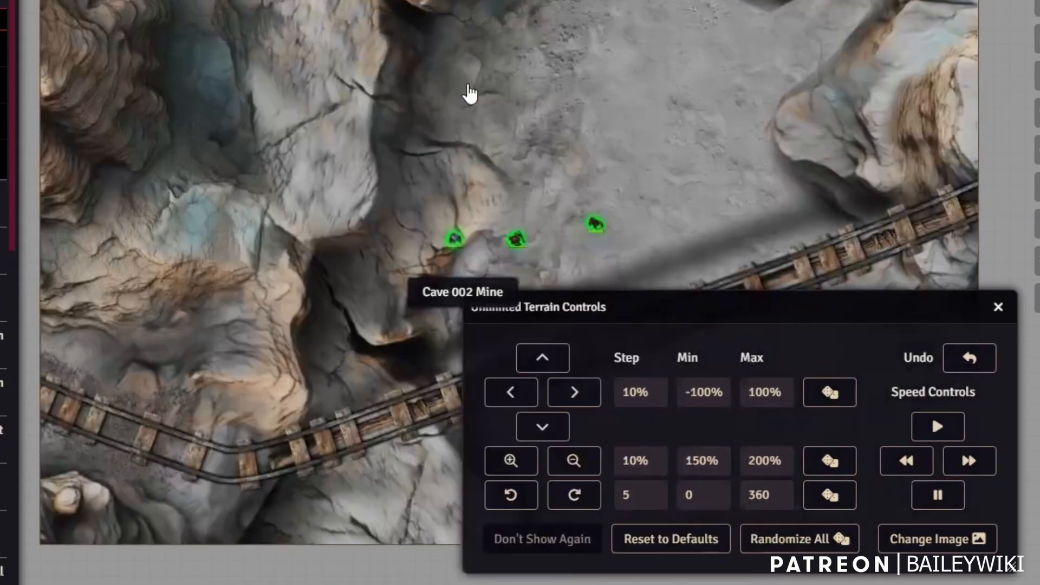
drag(641, 304, 471, 488)
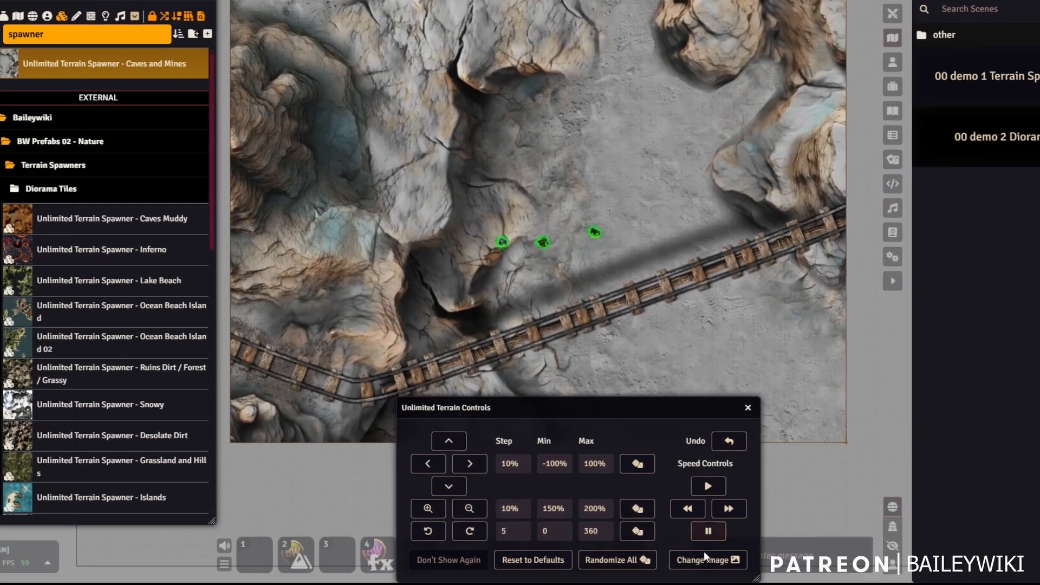
click(695, 528)
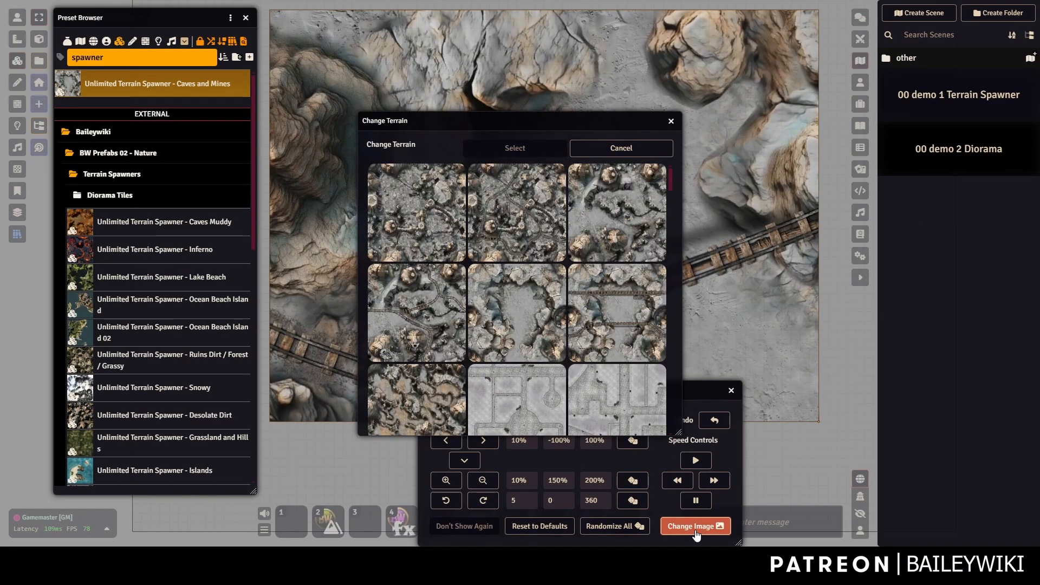
click(621, 148)
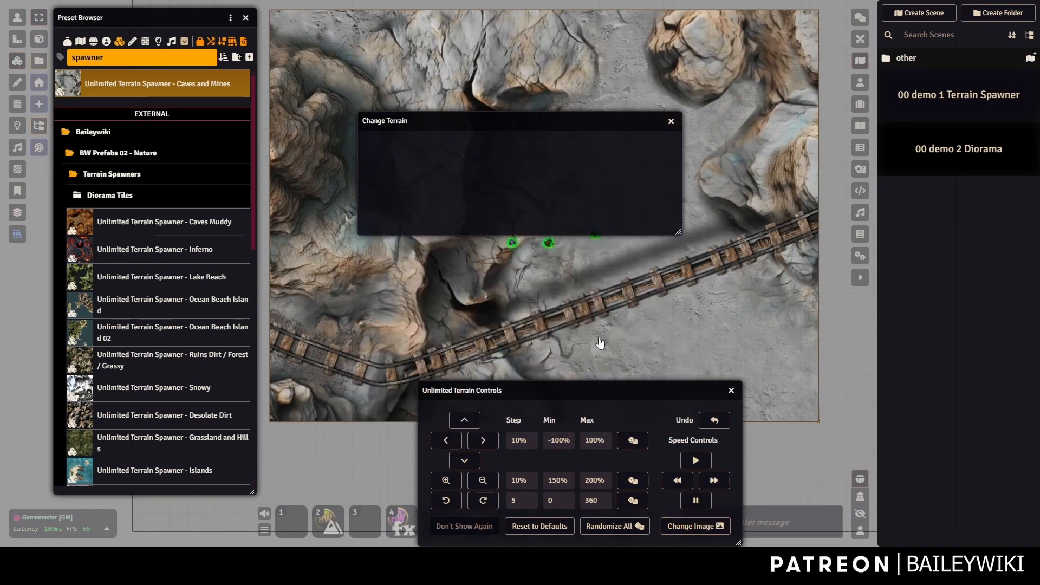
Randomize the cave terrain layout three times and enlarge the image three steps.
click(602, 530)
click(609, 529)
click(608, 529)
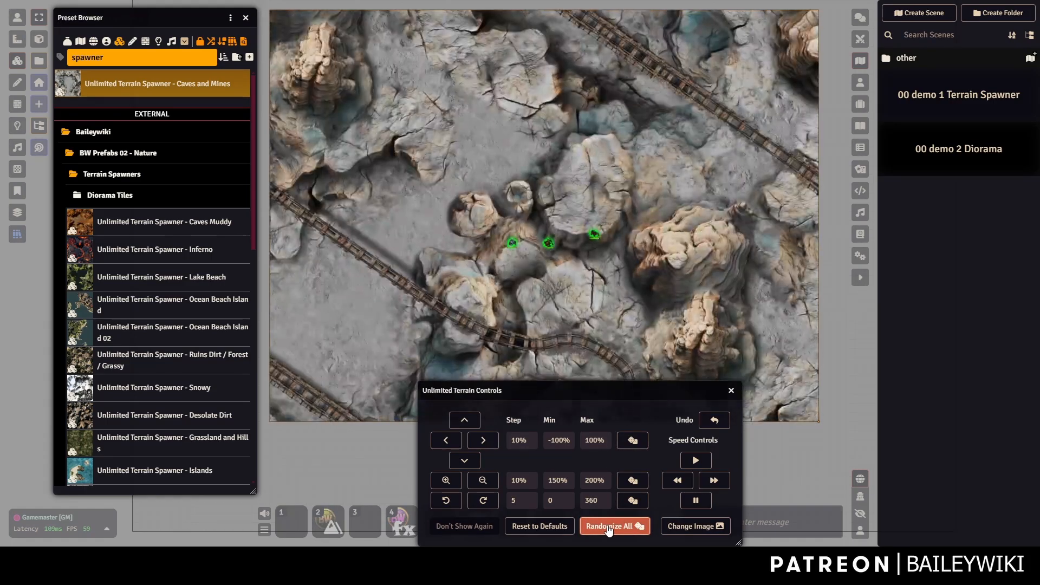
click(448, 481)
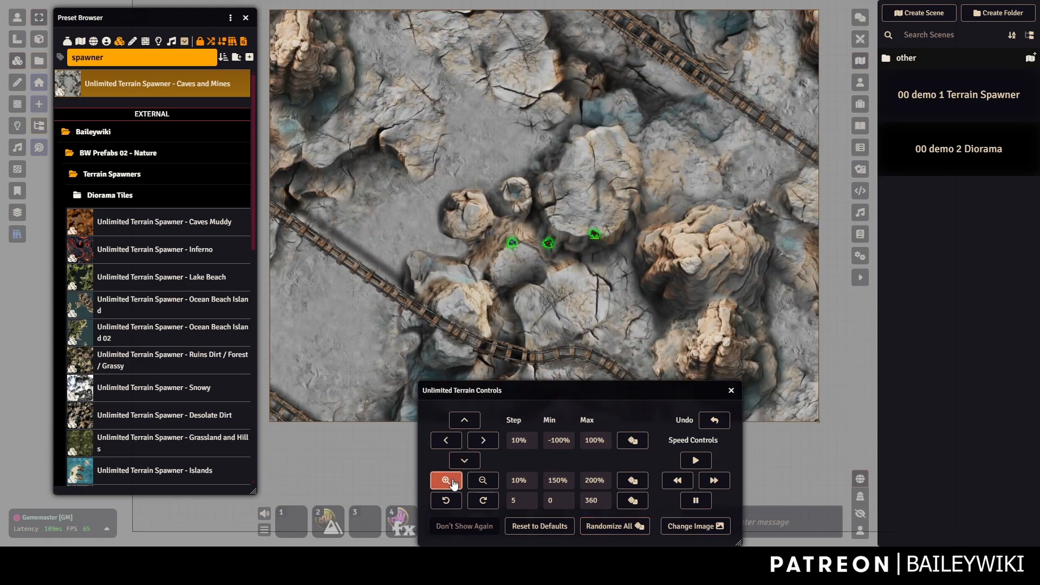
click(447, 482)
click(447, 481)
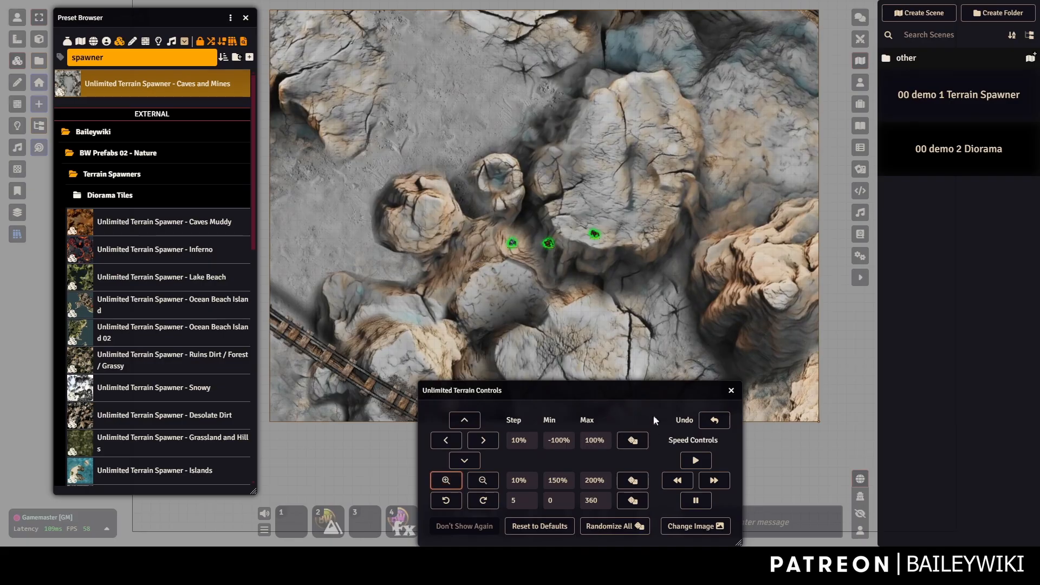
Replace the terrain with the Street 02b Dirty cobblestone street tile.
click(694, 525)
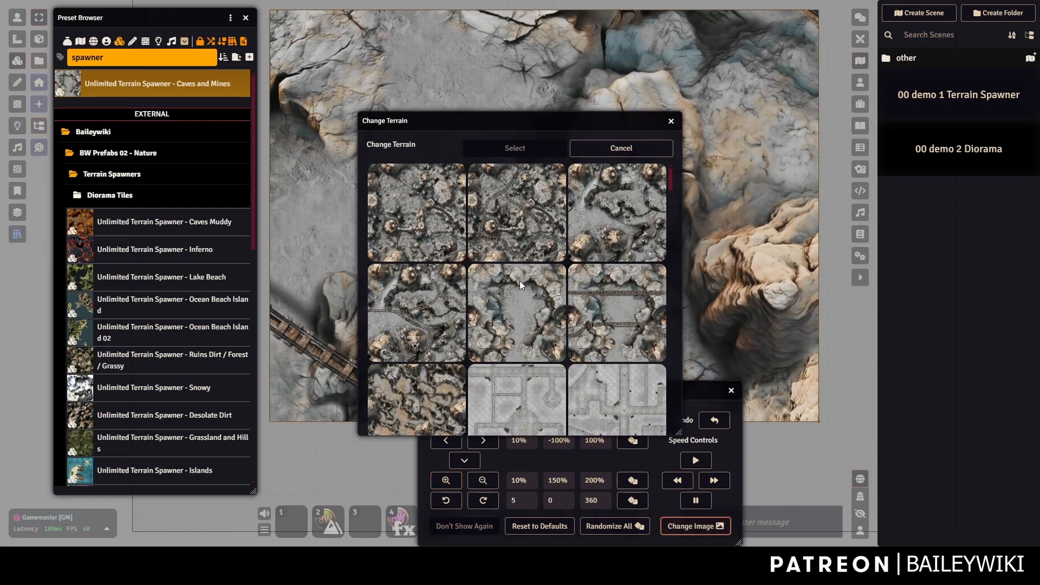
scroll(599, 228, down, 5)
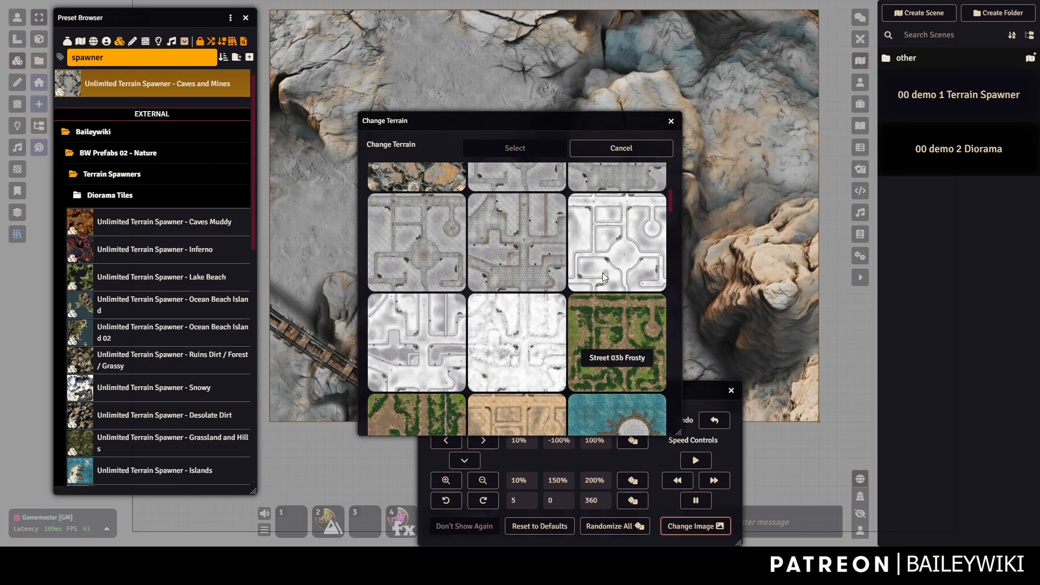
click(430, 248)
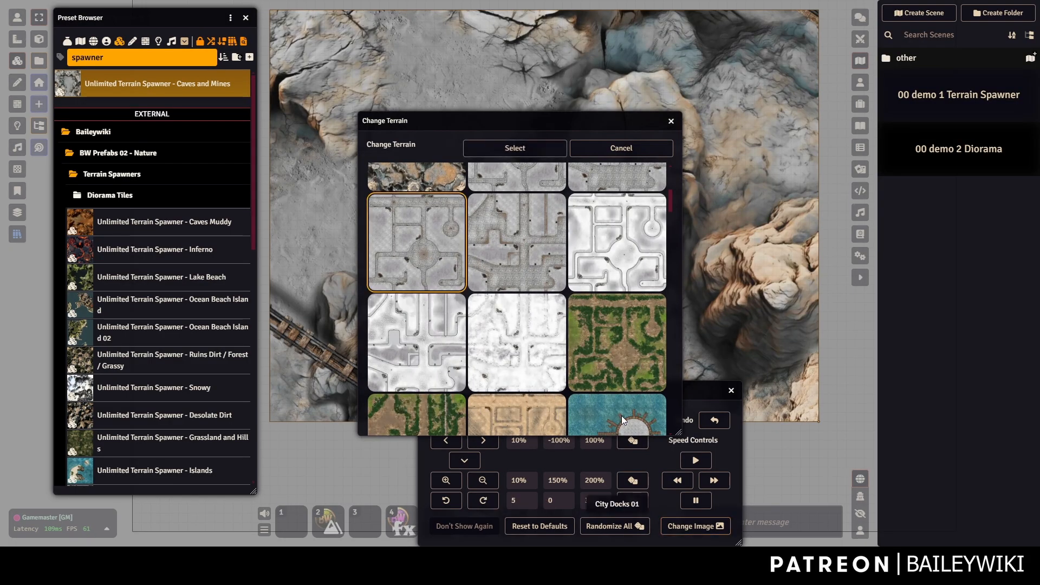
click(524, 150)
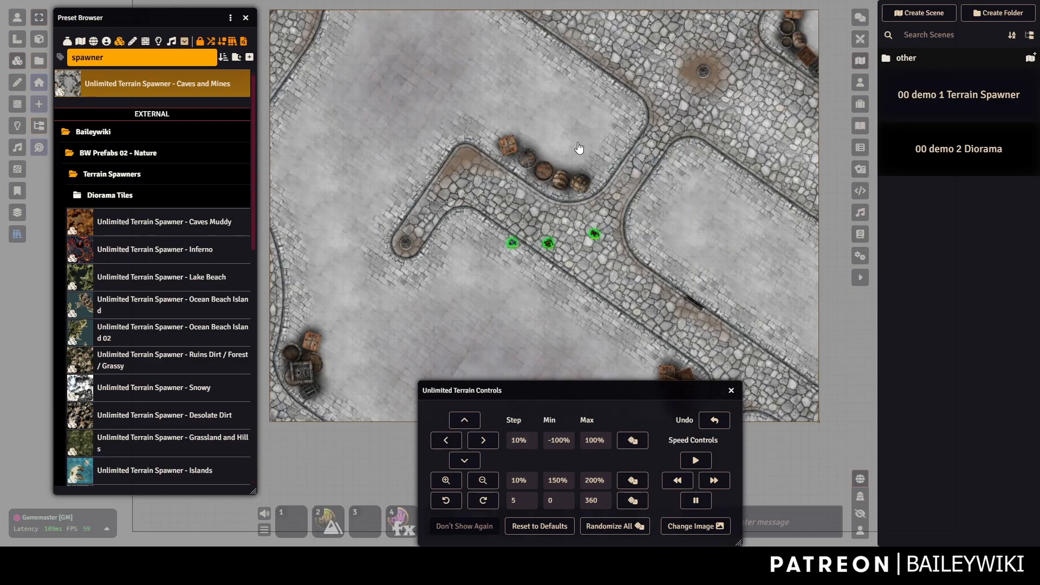
Search presets for 'facade', then spawn and delete Elvish Ornate Facade 18.
drag(142, 57, 36, 69)
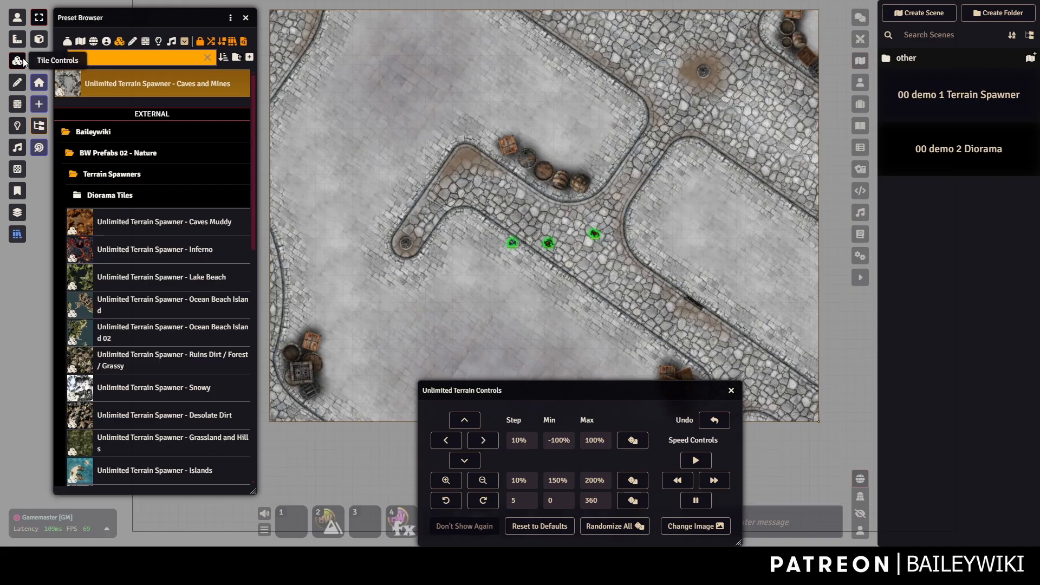
text(facade)
scroll(163, 233, down, 5)
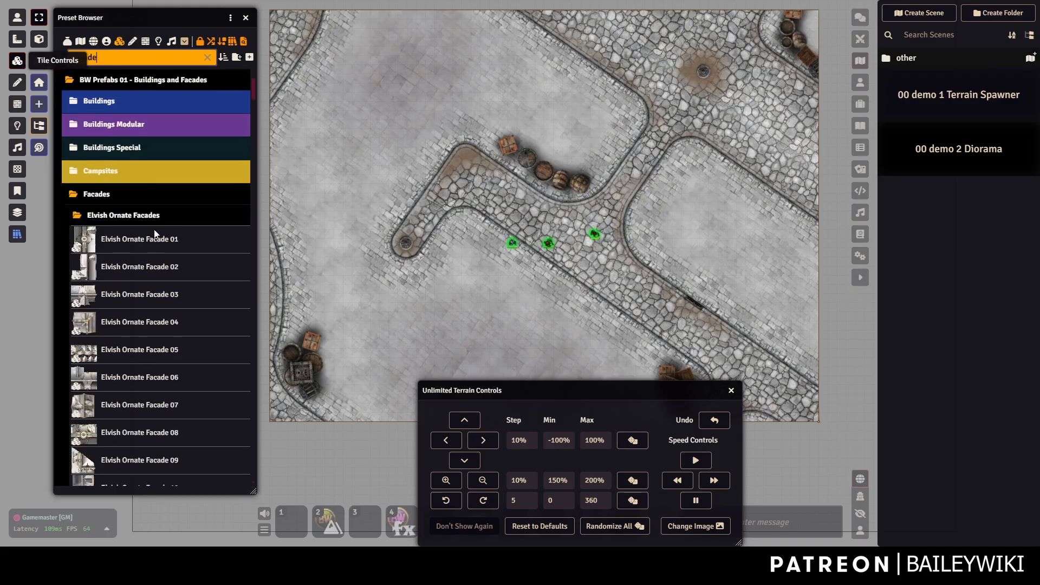
scroll(163, 233, down, 7)
scroll(151, 216, up, 3)
scroll(125, 279, down, 1)
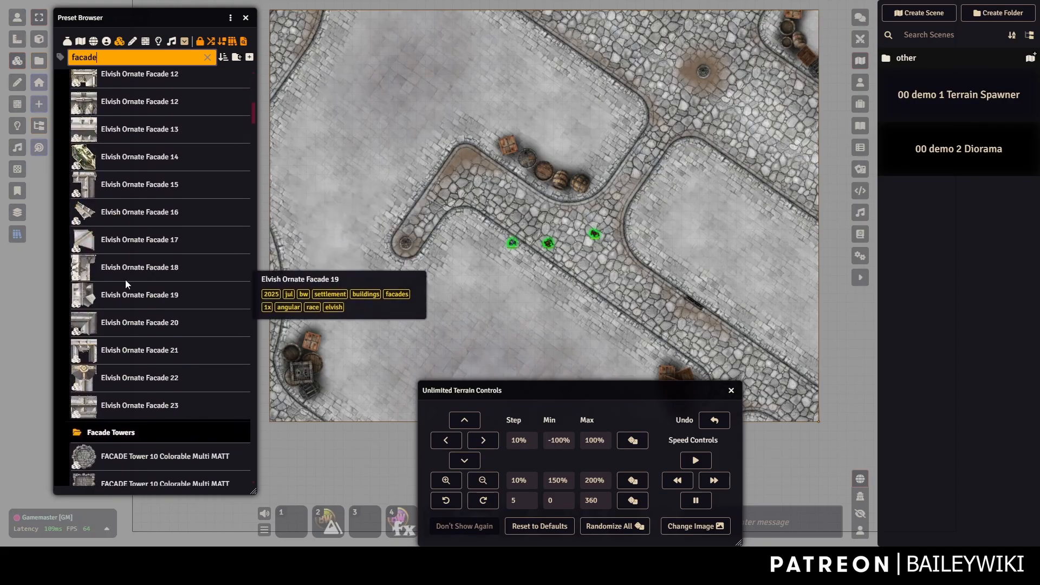
click(124, 267)
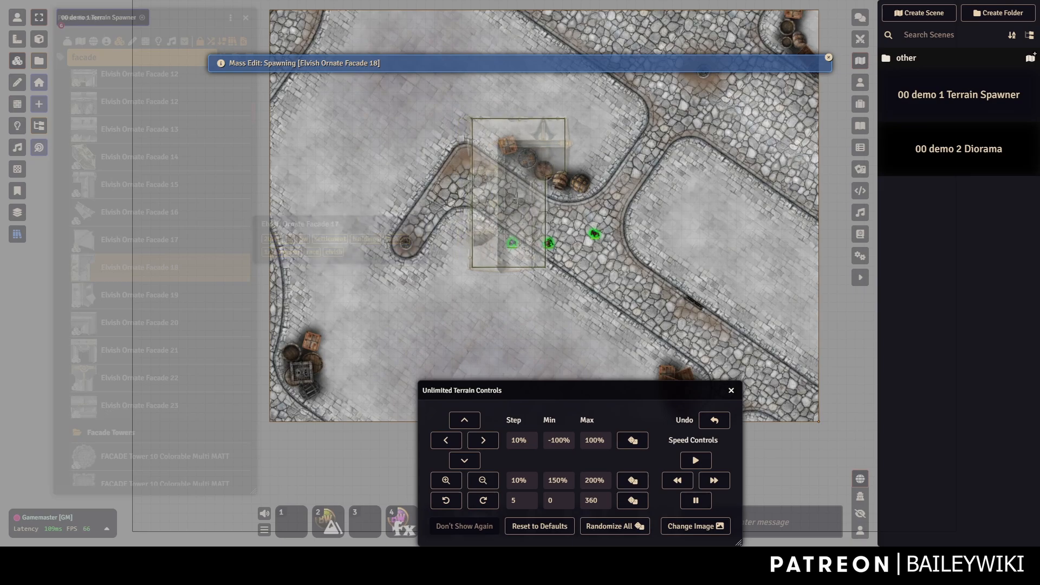
click(584, 236)
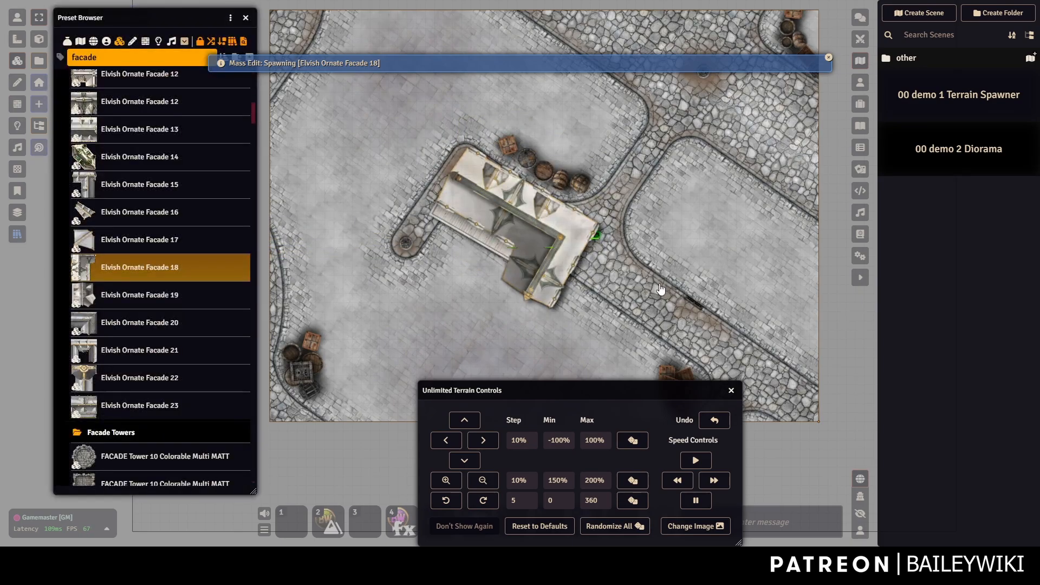
click(527, 218)
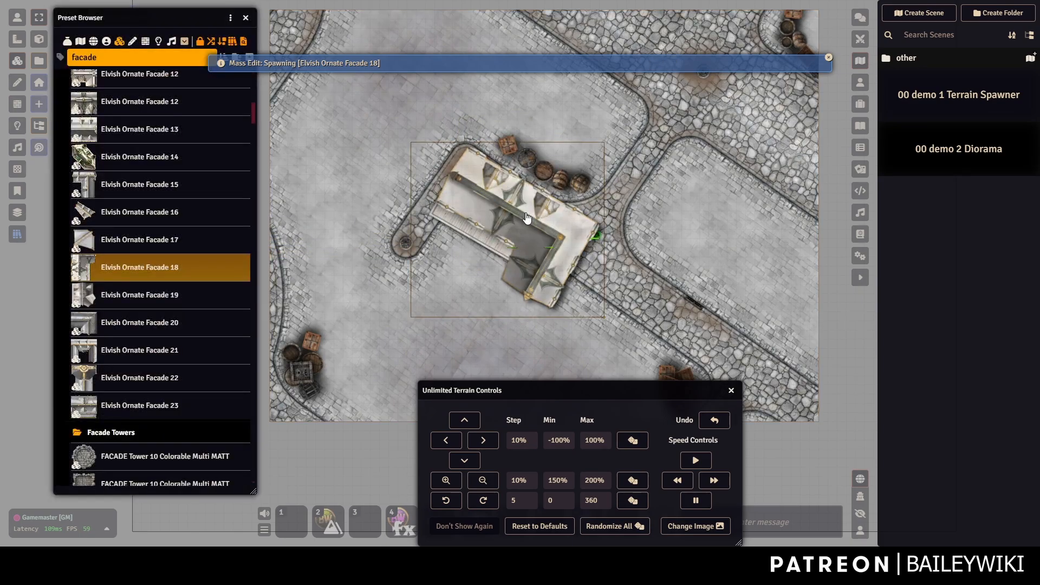
key(Delete)
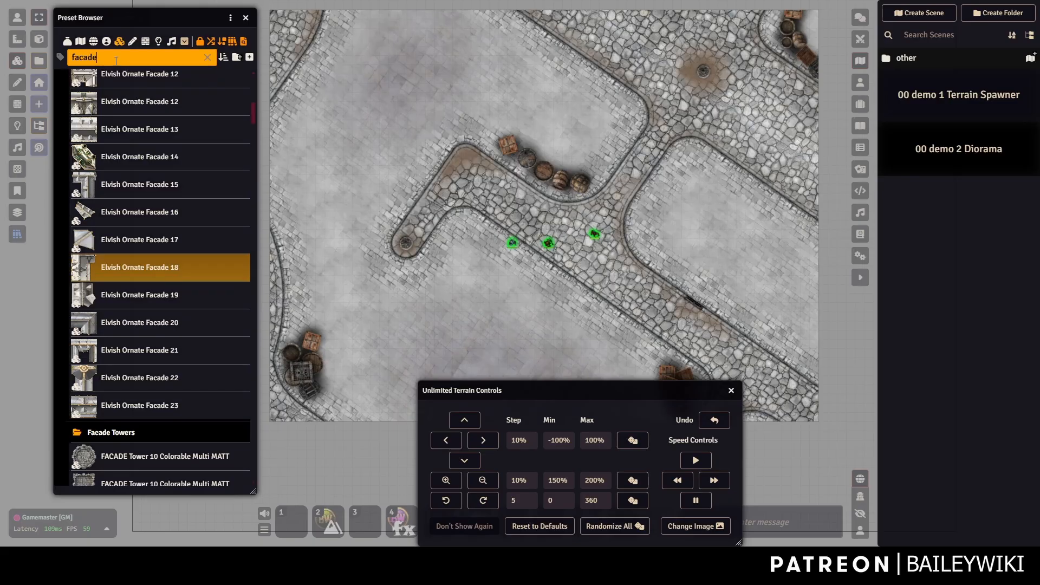
Search 'facade harbor' and select Gray Harbor Facade 2x 29 through 2x 17.
text(ha)
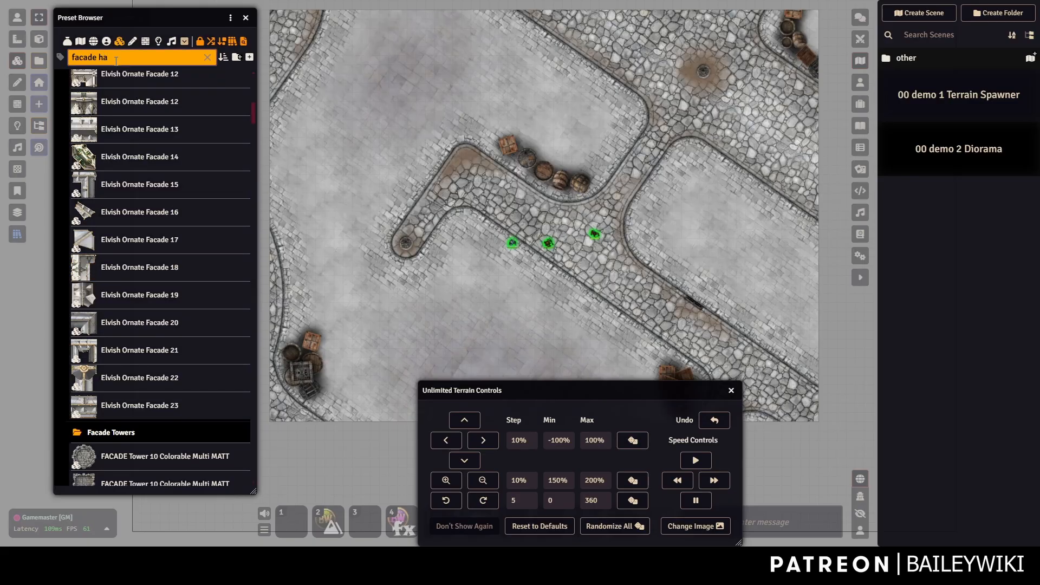
text(rbor)
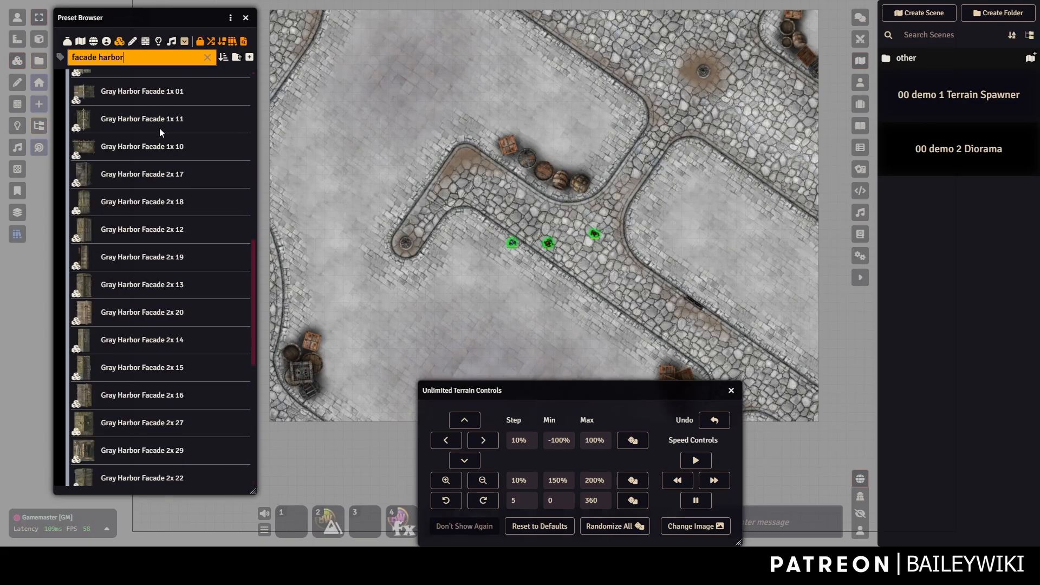
scroll(138, 210, down, 2)
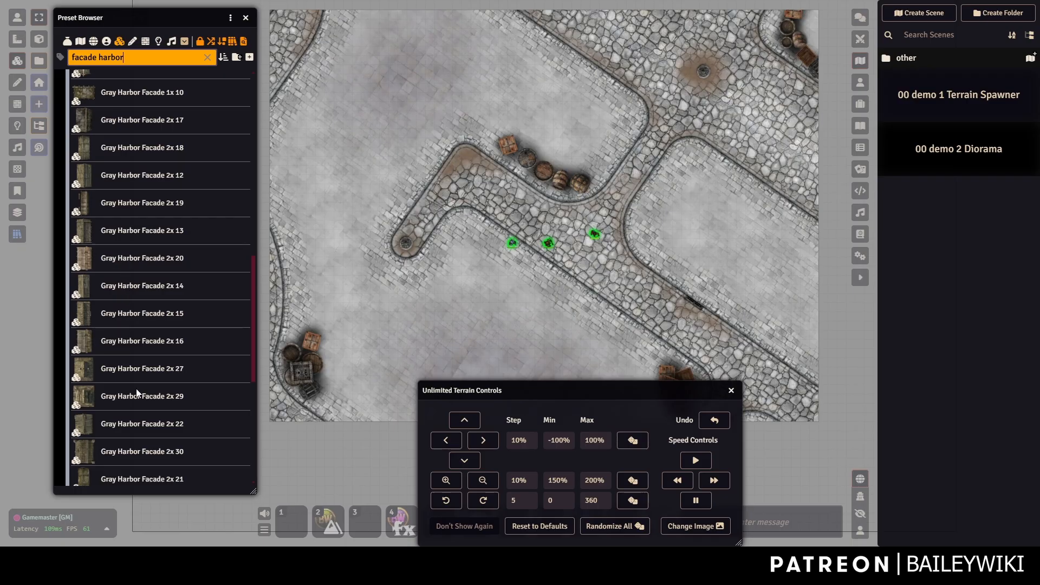
click(137, 391)
shift+click(132, 122)
Brush-paint rotated harbor facades beside the barrels, in the upper-right plaza and below.
right_click(133, 119)
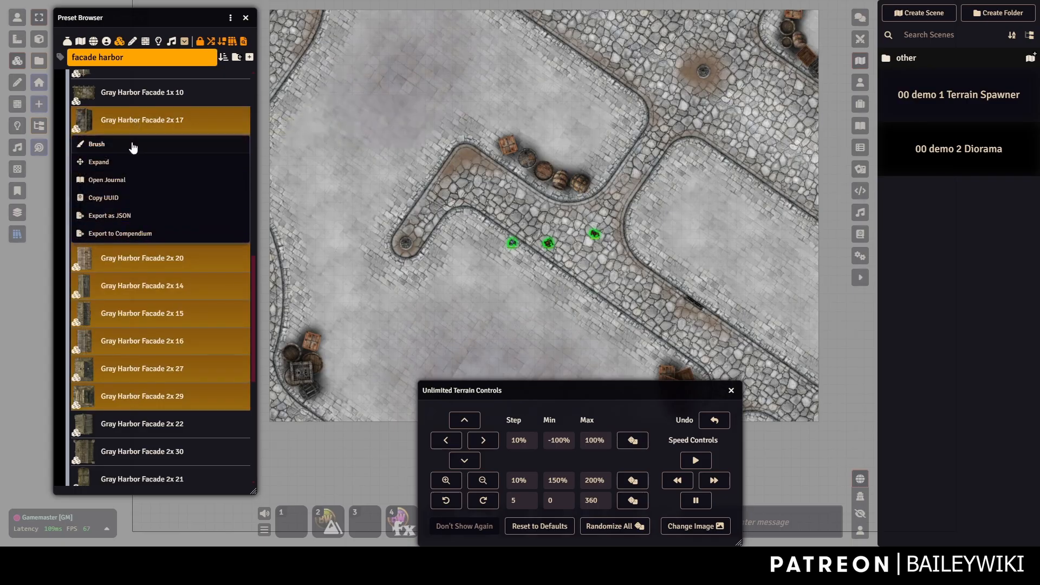
click(101, 145)
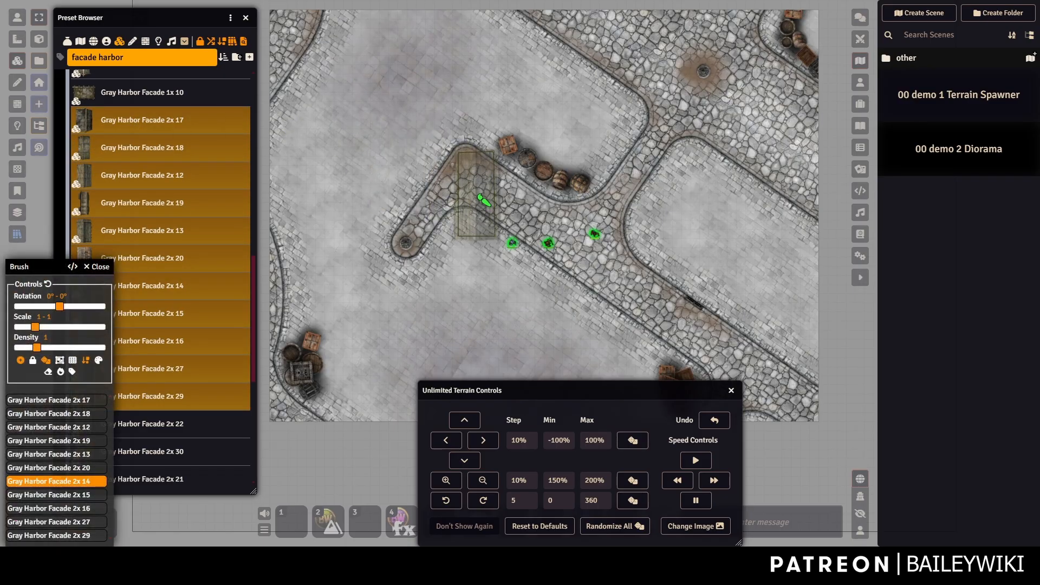
scroll(480, 191, up, 4)
scroll(484, 190, up, 8)
click(494, 191)
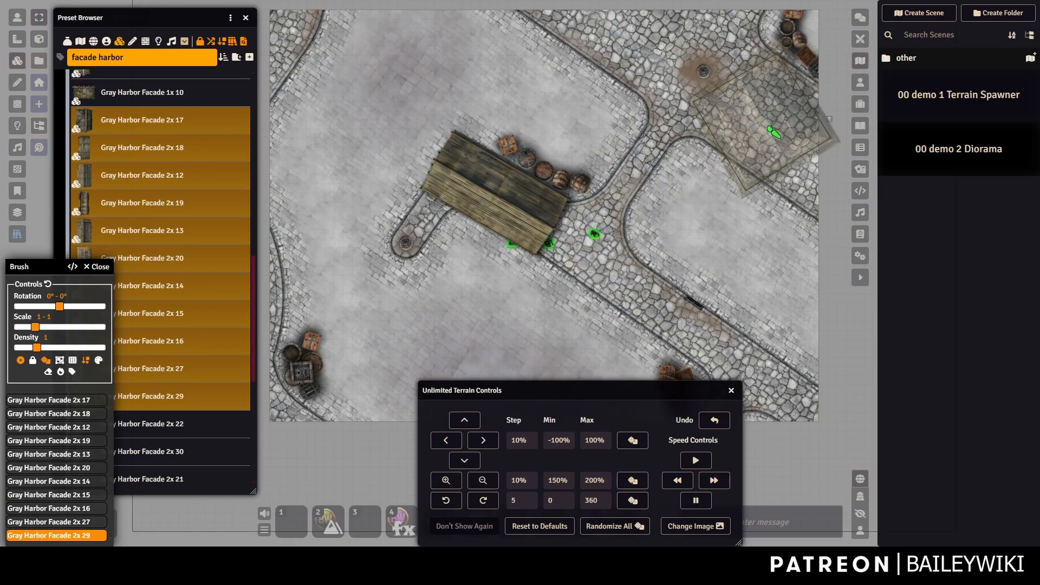
click(773, 132)
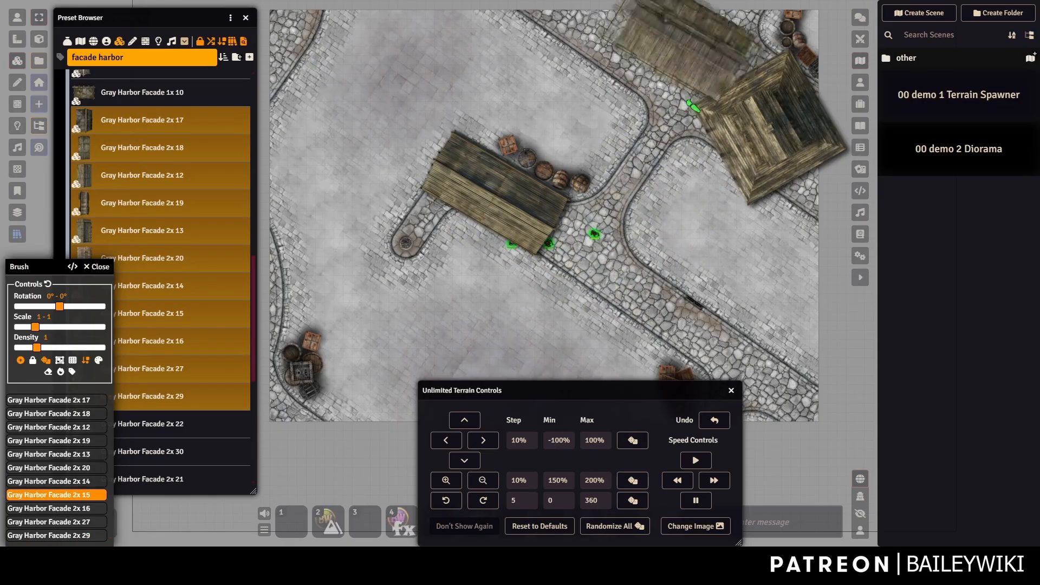
click(628, 277)
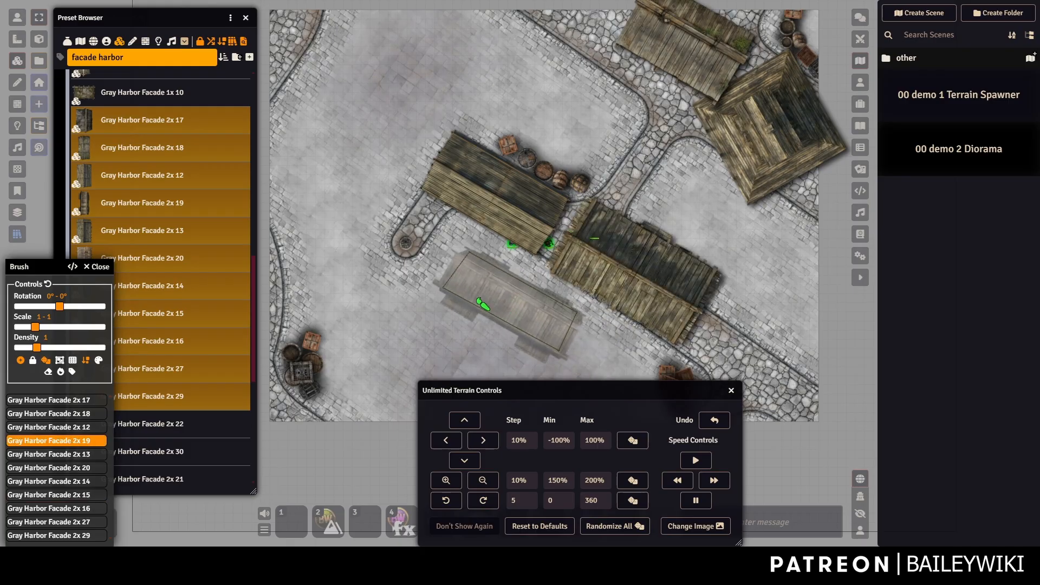
Place more harbor facades along the map's upper-left and left edges.
drag(372, 161, 433, 225)
scroll(365, 148, down, 5)
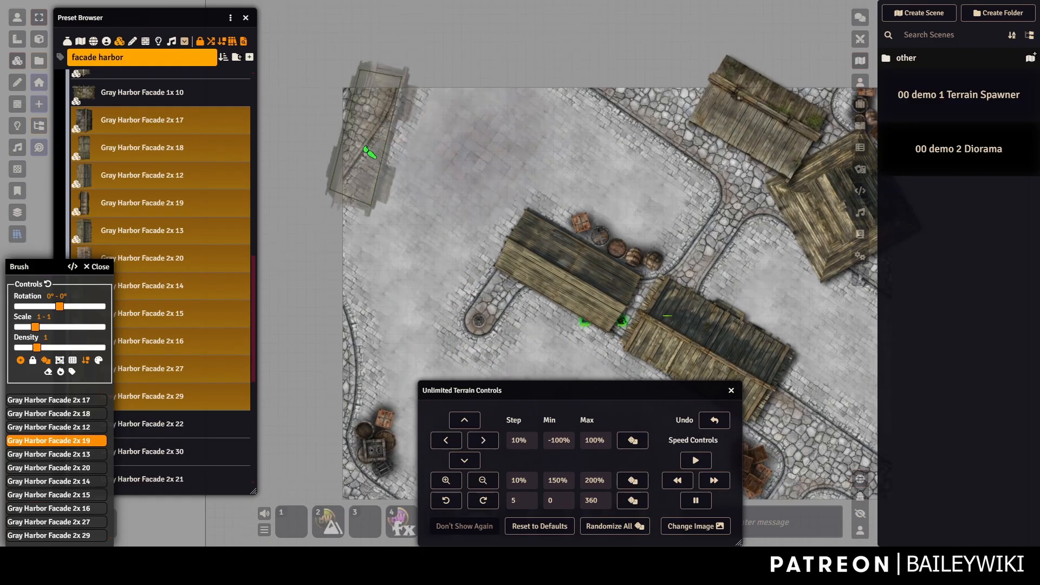
click(357, 156)
scroll(517, 271, down, 3)
drag(479, 307, 391, 228)
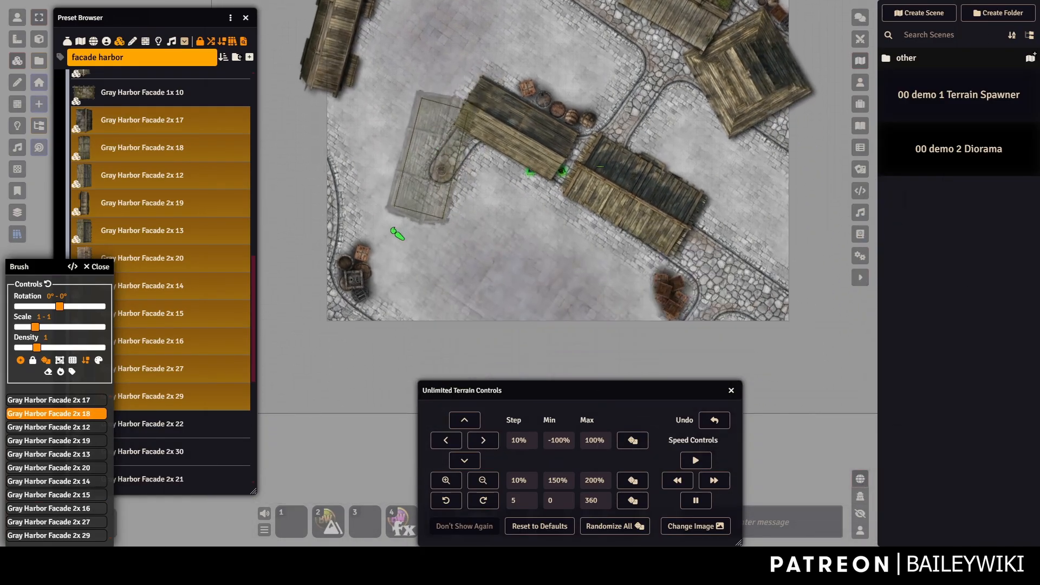
click(359, 259)
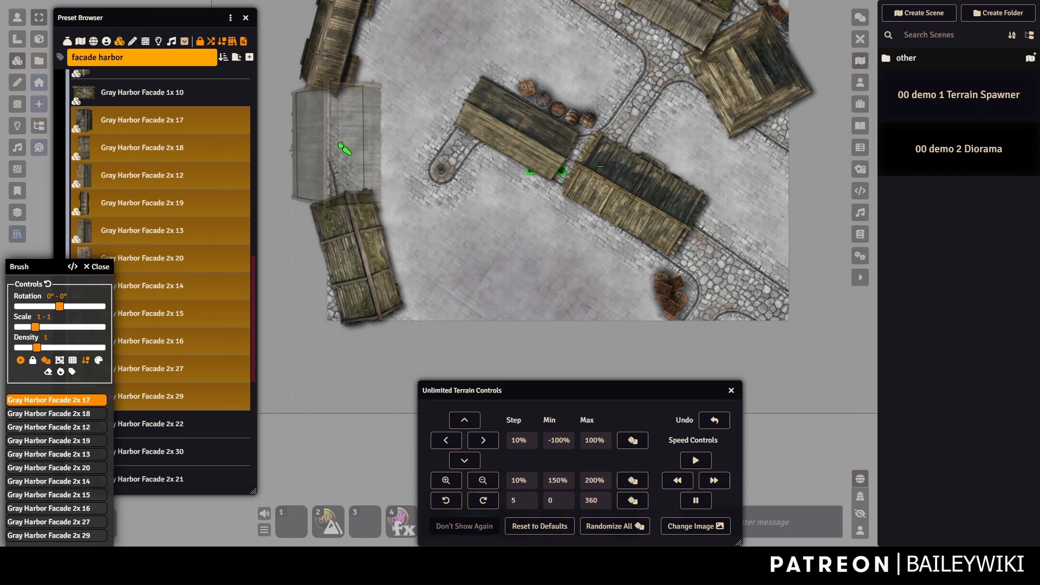
click(340, 145)
Place rotated facade buildings in the centre and toward the lower right.
drag(483, 225, 459, 252)
scroll(465, 226, down, 5)
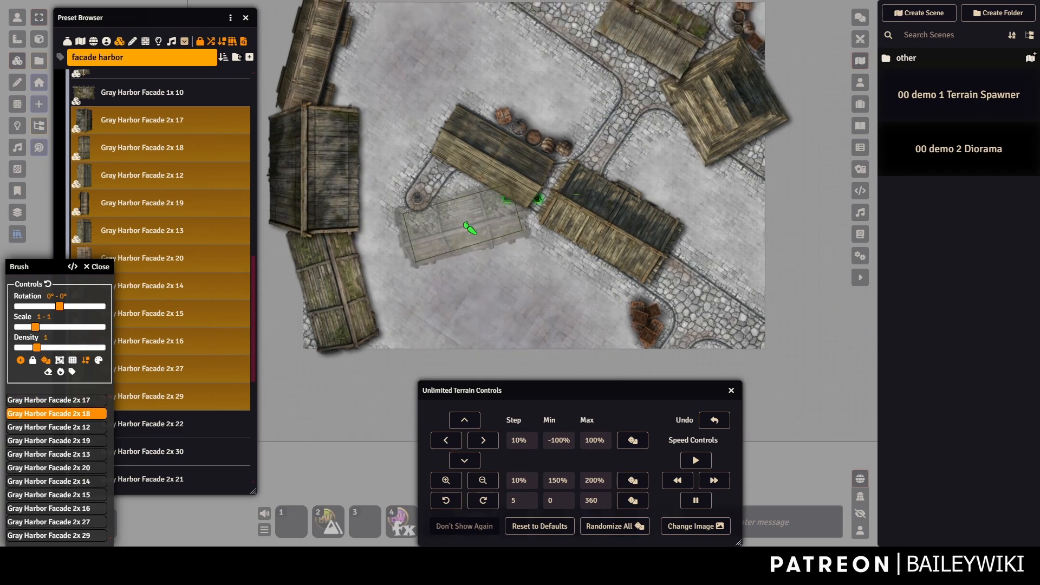
scroll(468, 228, down, 4)
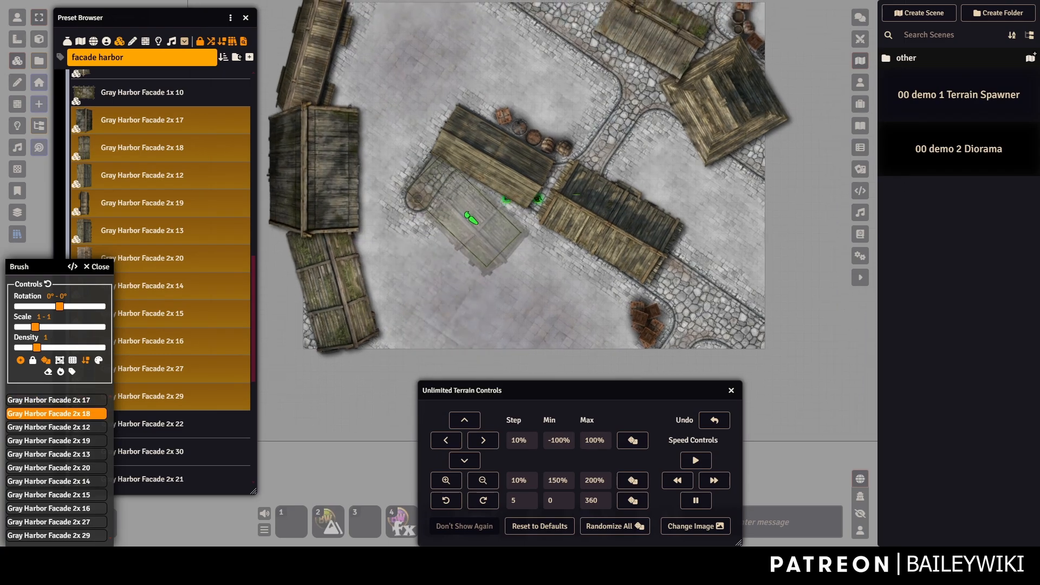
click(470, 220)
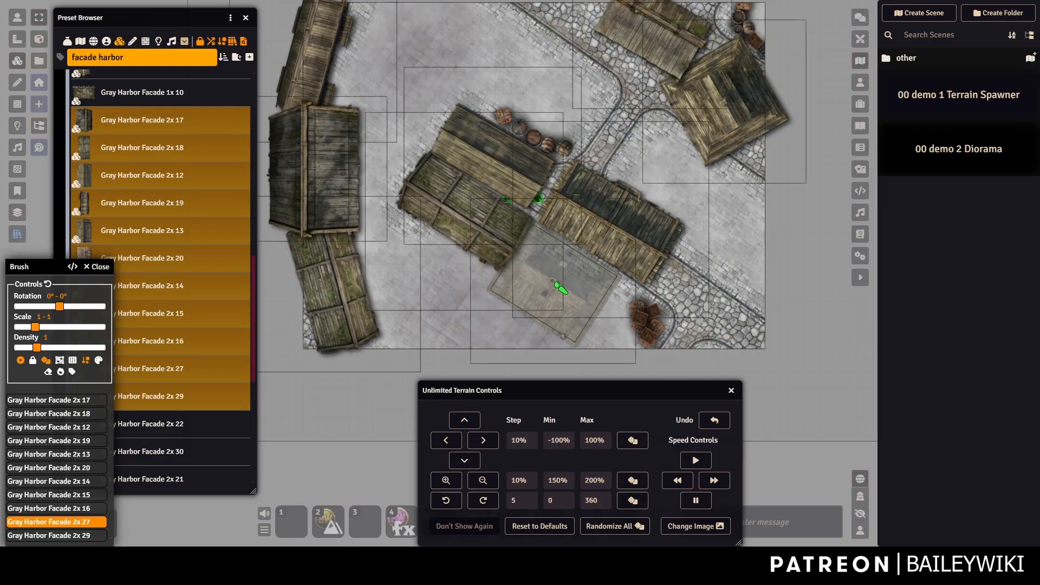
click(559, 287)
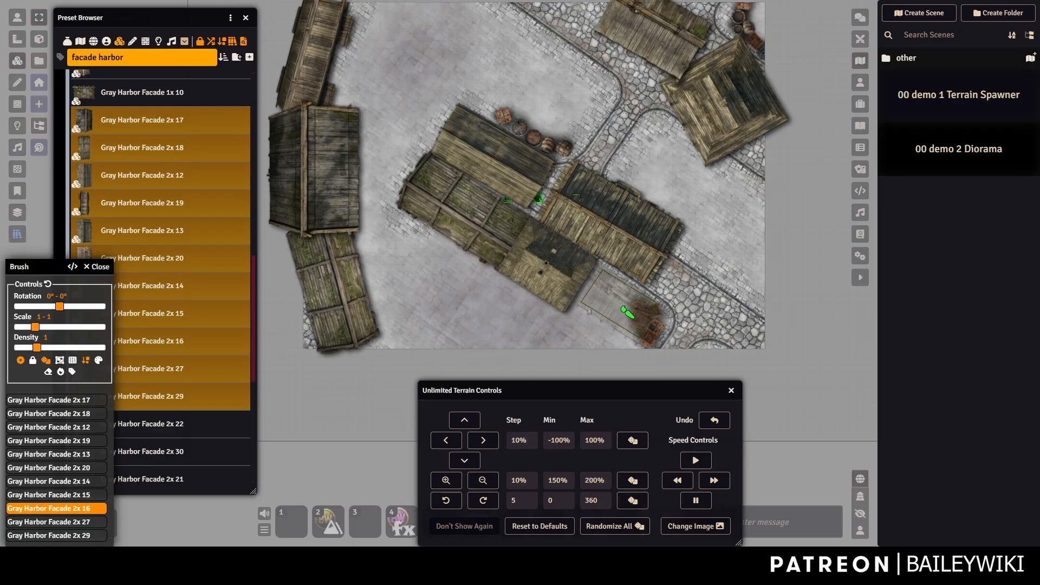
scroll(622, 308, down, 7)
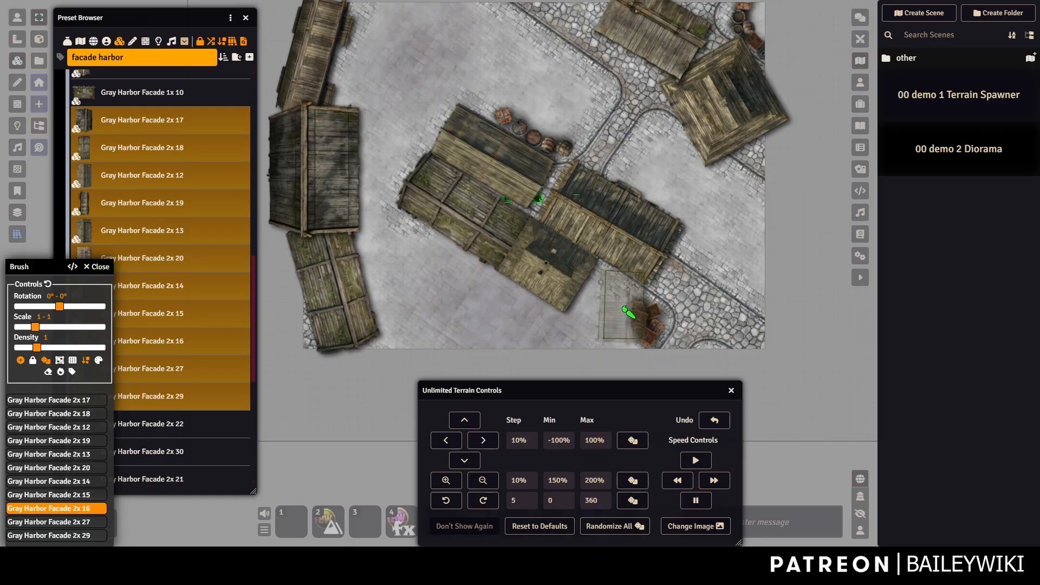
click(618, 321)
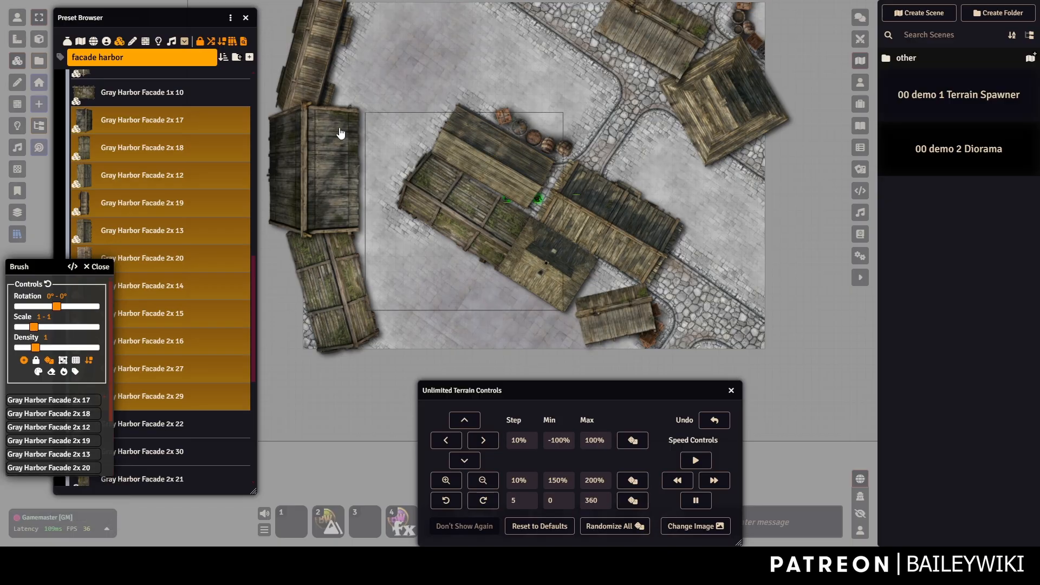
Change the terrain image to the green grassland tile.
click(24, 16)
click(695, 528)
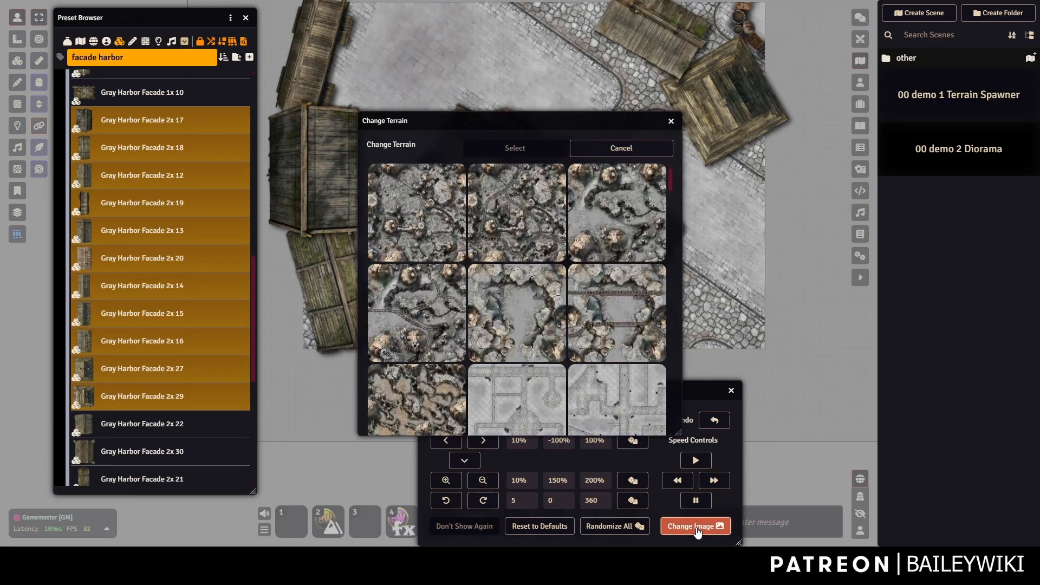
scroll(615, 264, down, 5)
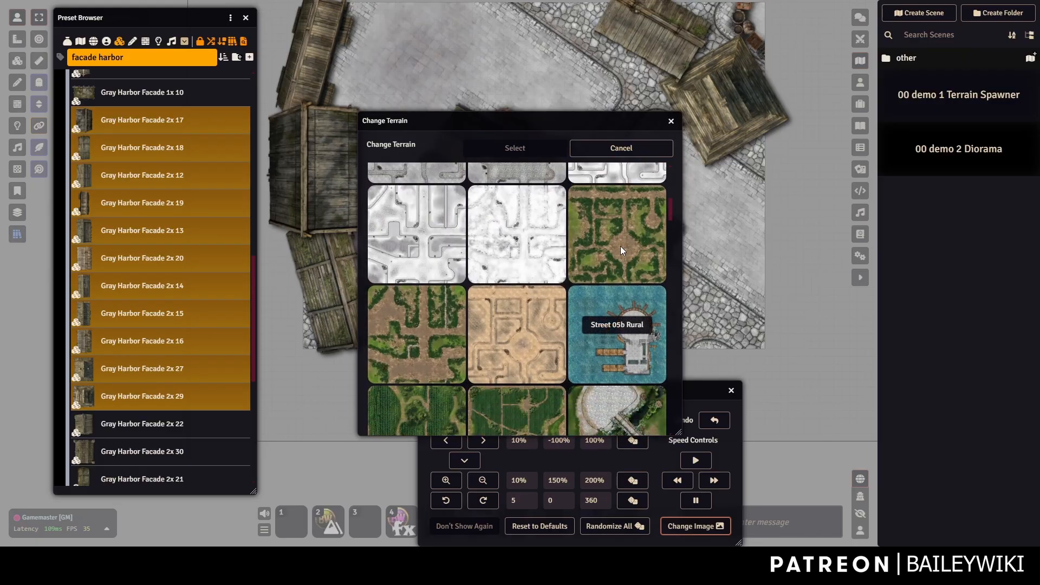
click(621, 247)
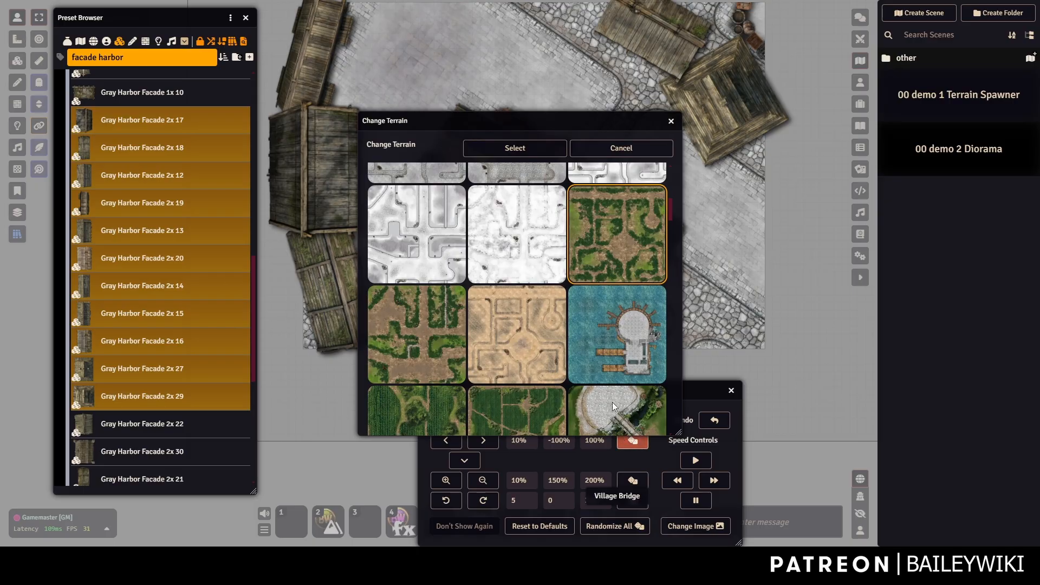
click(519, 151)
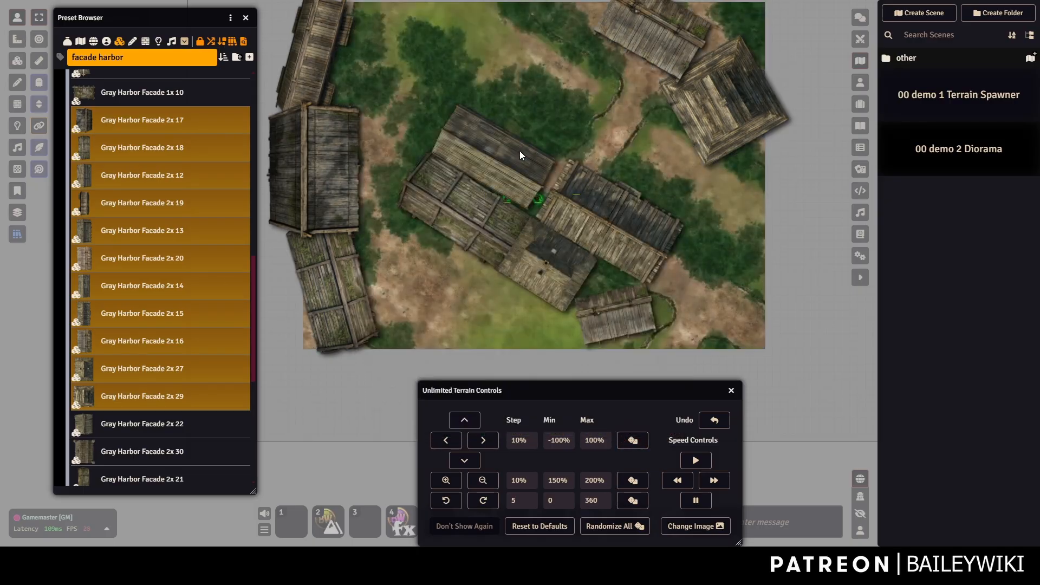
drag(544, 91, 534, 124)
scroll(540, 142, up, 5)
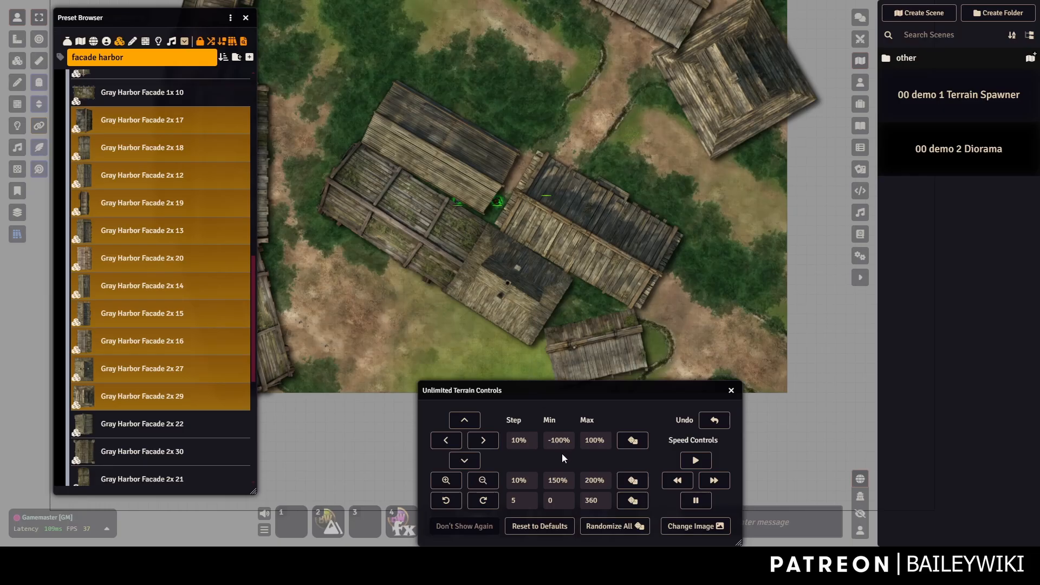
Randomize the grassland terrain tiles twice and zoom to review the result.
click(636, 524)
click(635, 525)
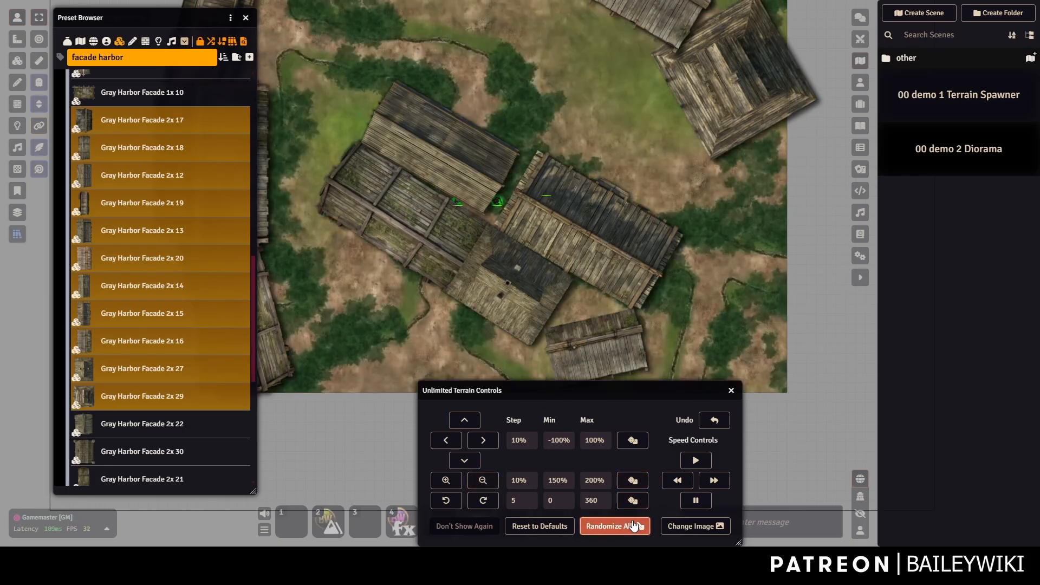
scroll(558, 203, down, 3)
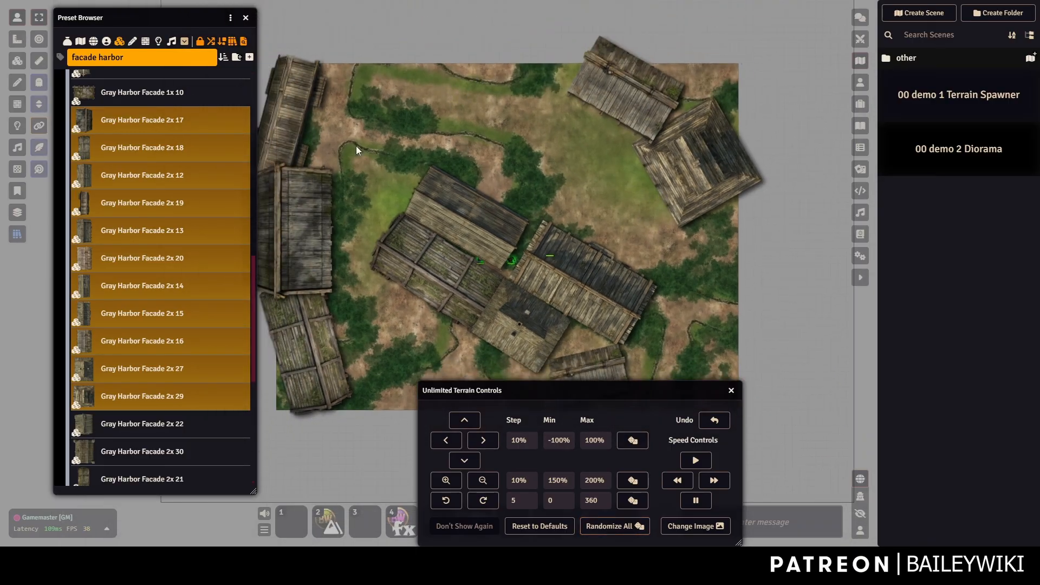
scroll(488, 178, up, 2)
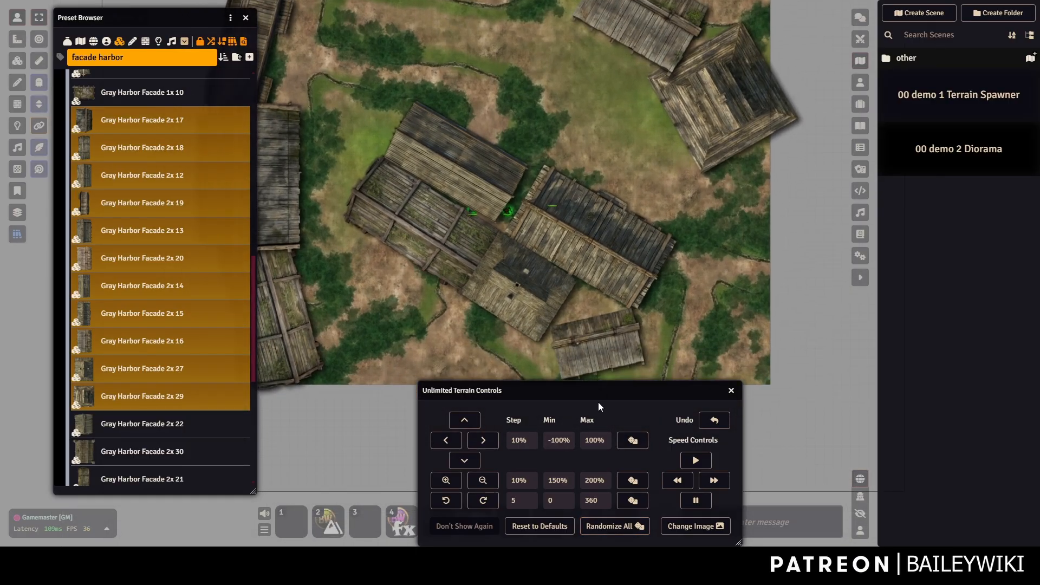
scroll(596, 193, down, 1)
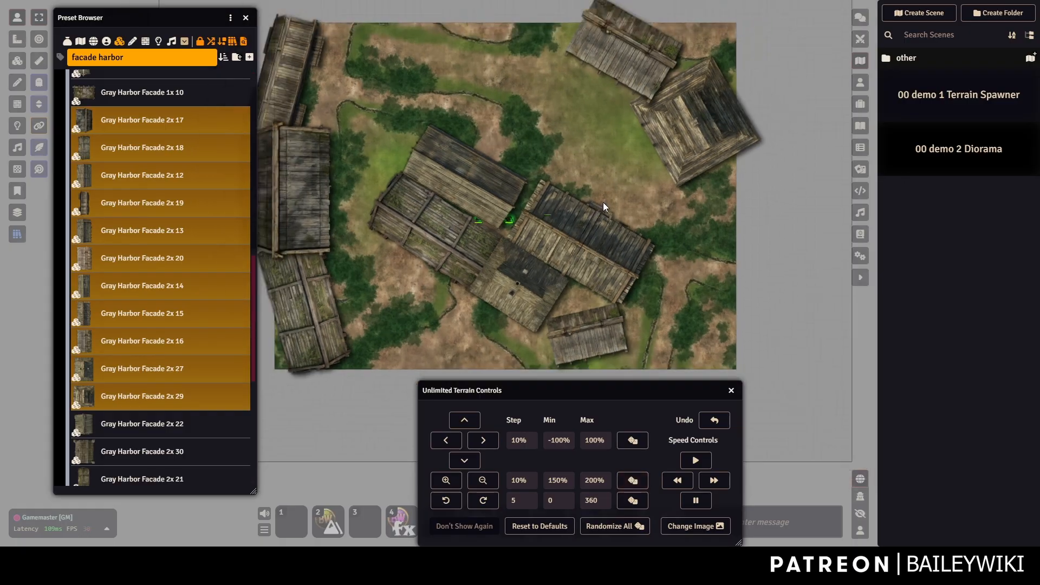
scroll(602, 203, up, 1)
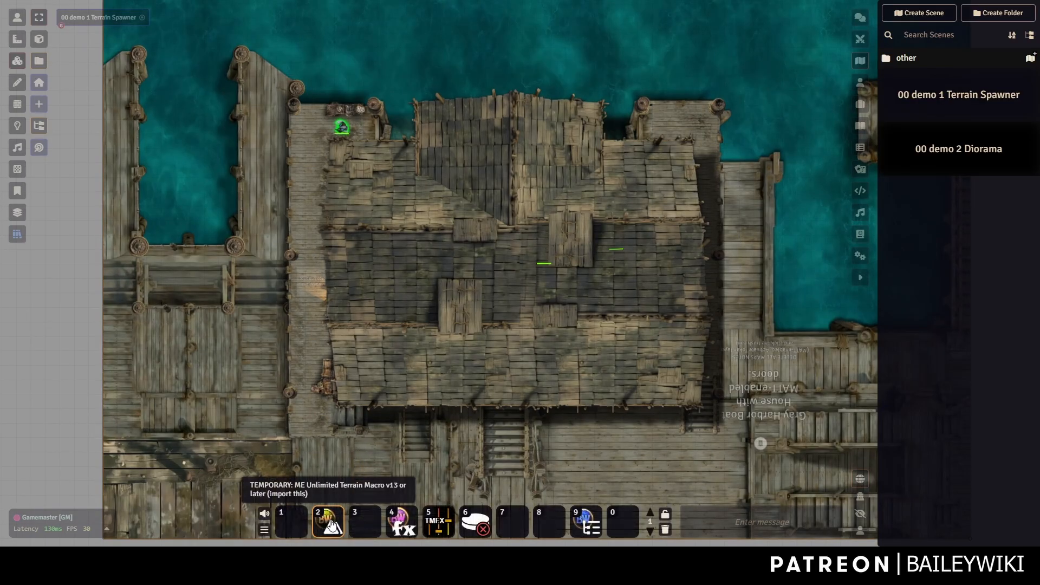
Edit the TEMPORARY: ME Unlimited Terrain Macro, enlarge its editor and inspect the TERRAIN_PATHS wildcards.
right_click(363, 521)
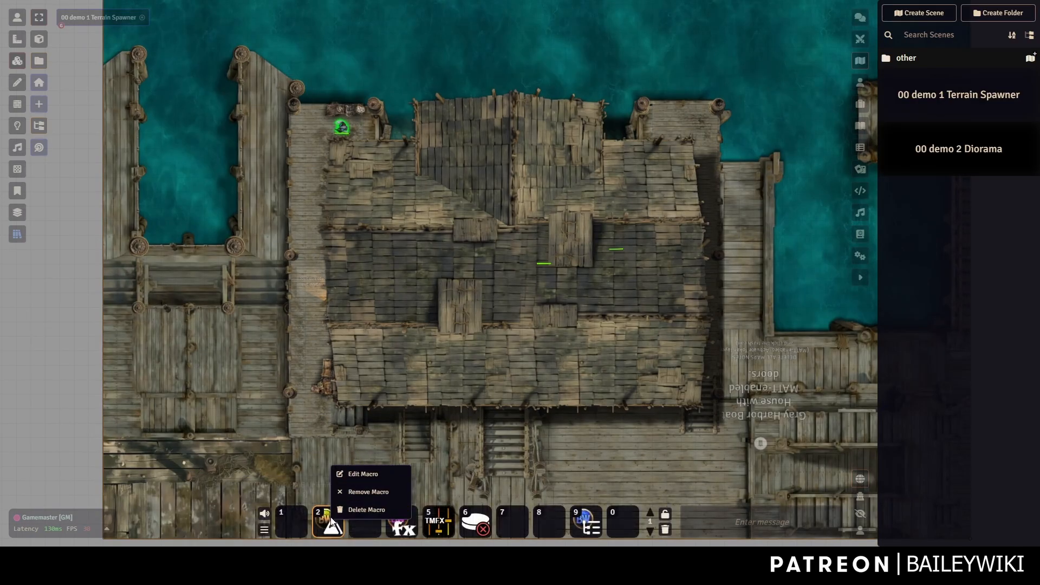
click(363, 475)
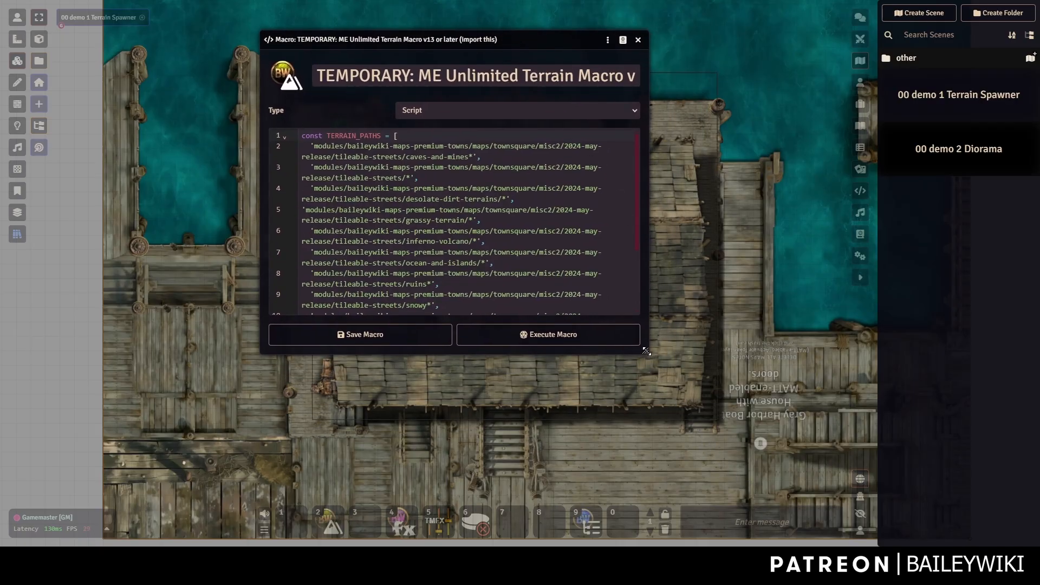
drag(645, 351, 562, 269)
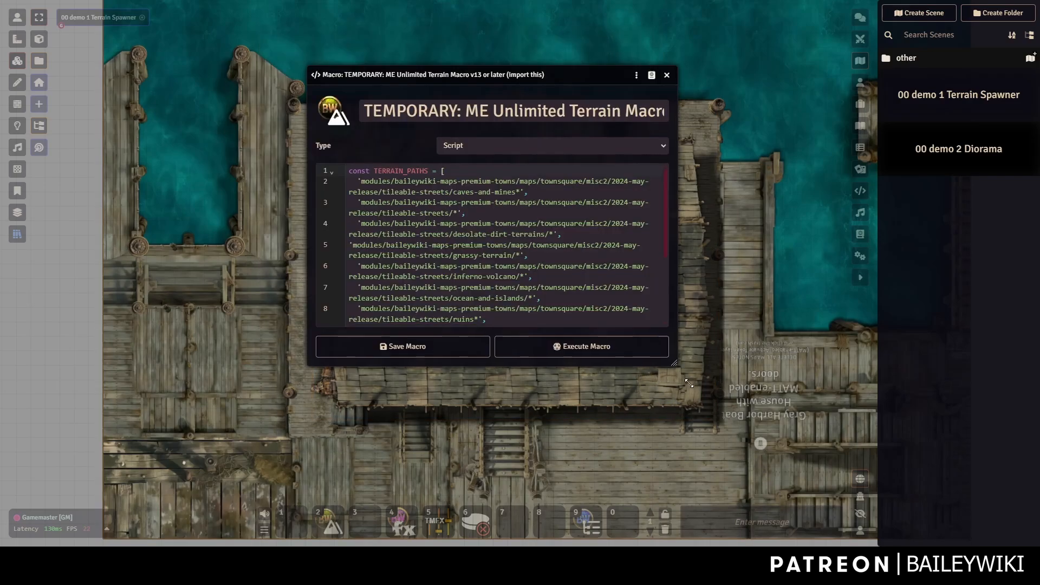
drag(676, 364, 807, 507)
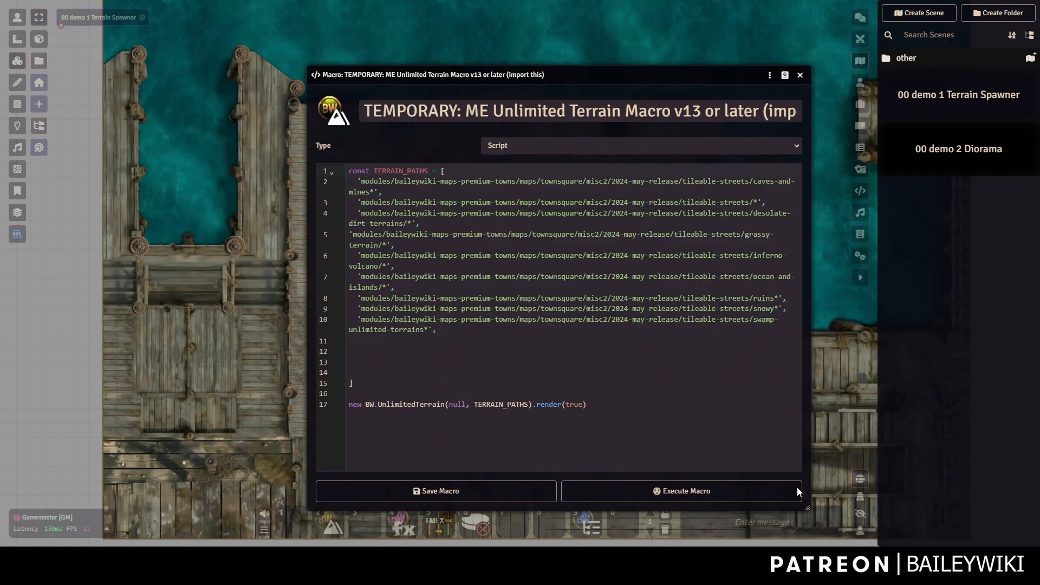
click(361, 185)
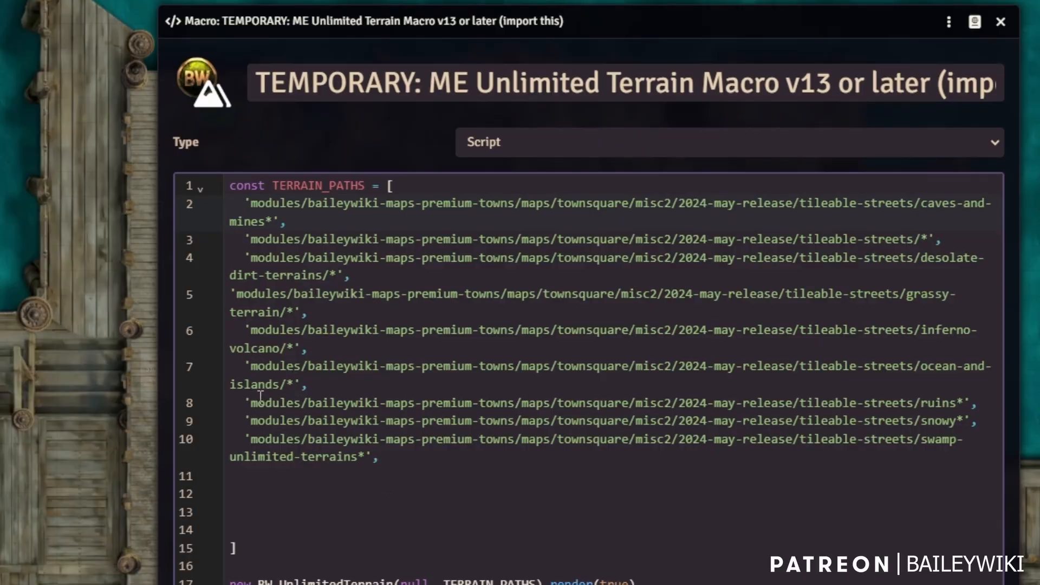
drag(294, 384, 287, 384)
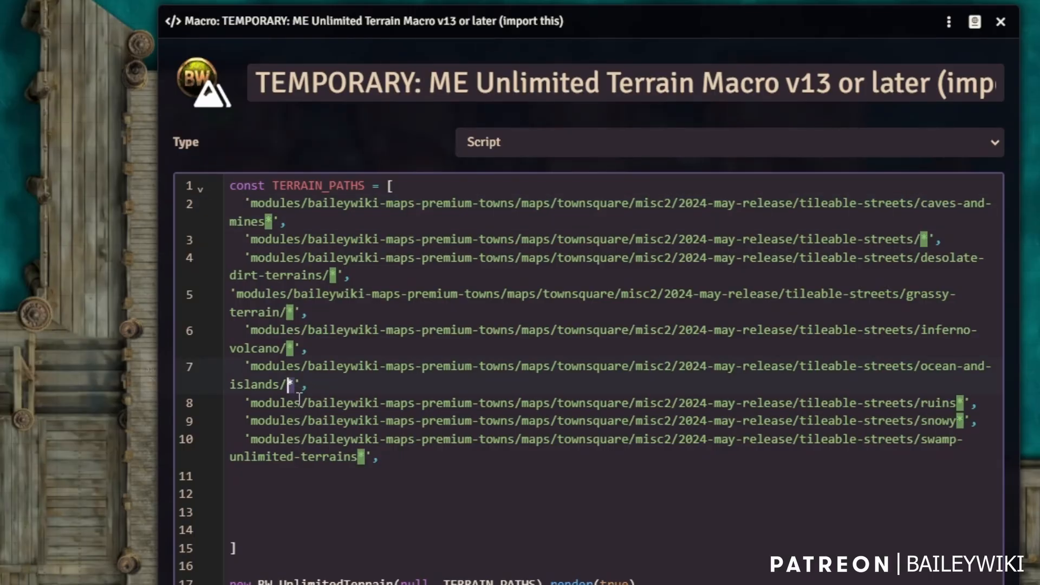
click(299, 401)
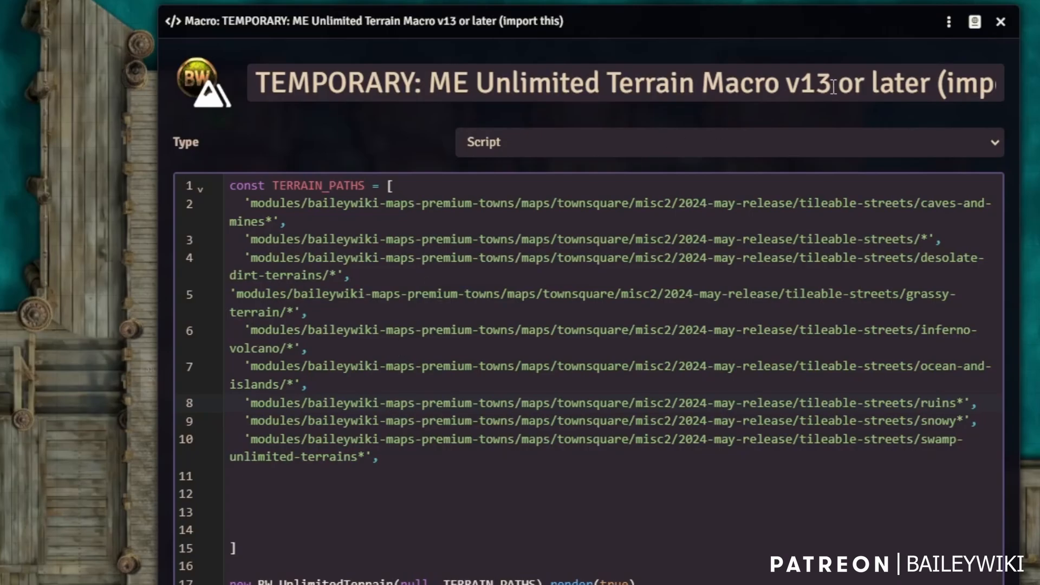
Close the macro editor and apply the middle harbour dock terrain.
click(1000, 24)
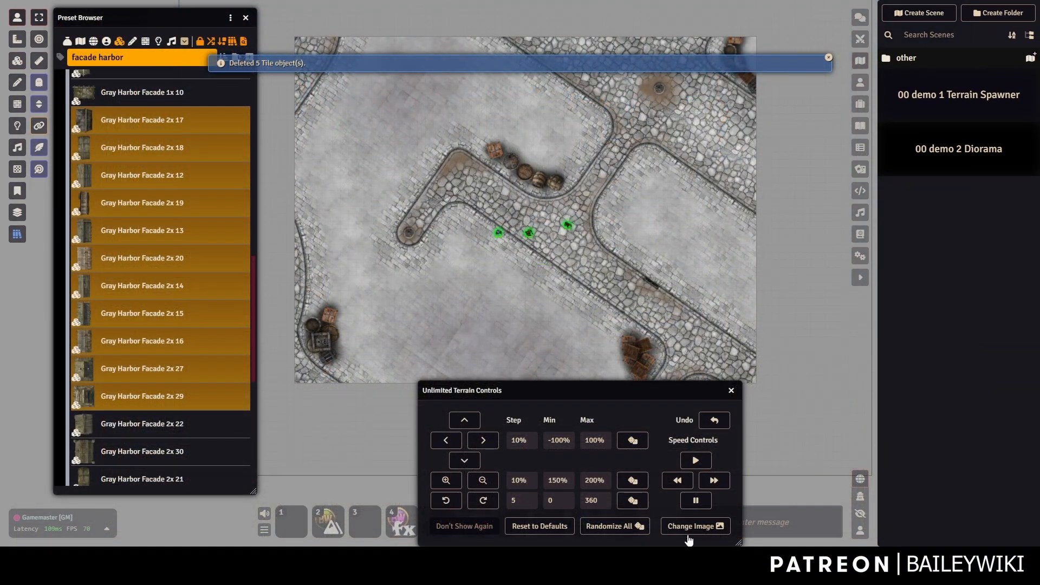
click(688, 526)
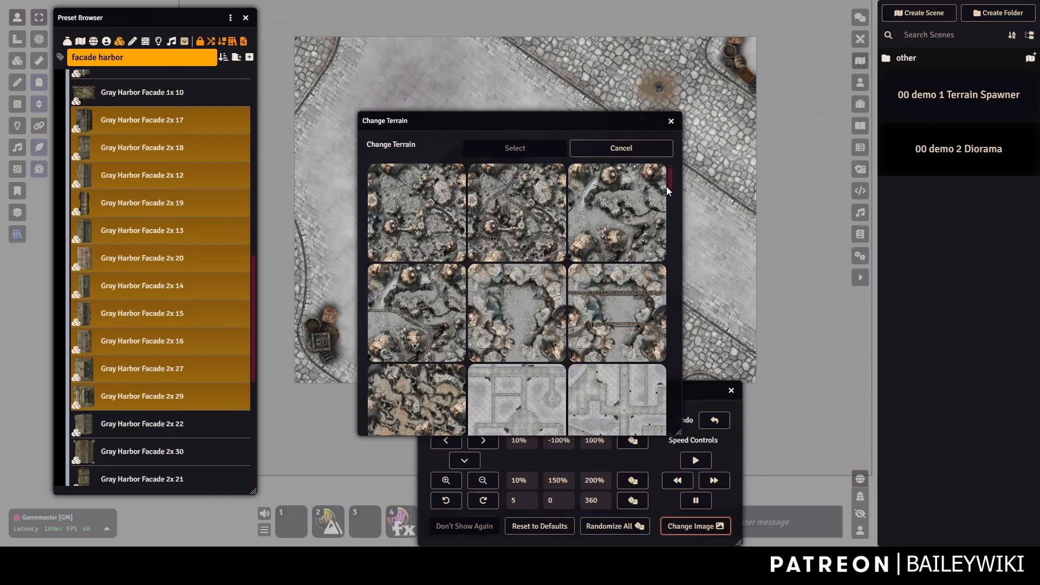
drag(667, 187, 677, 284)
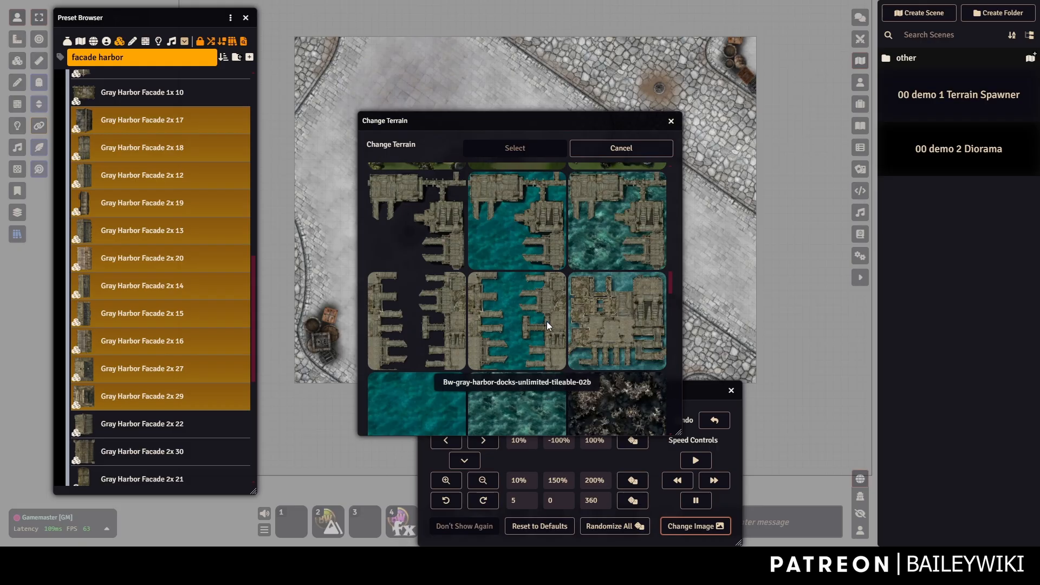
click(522, 316)
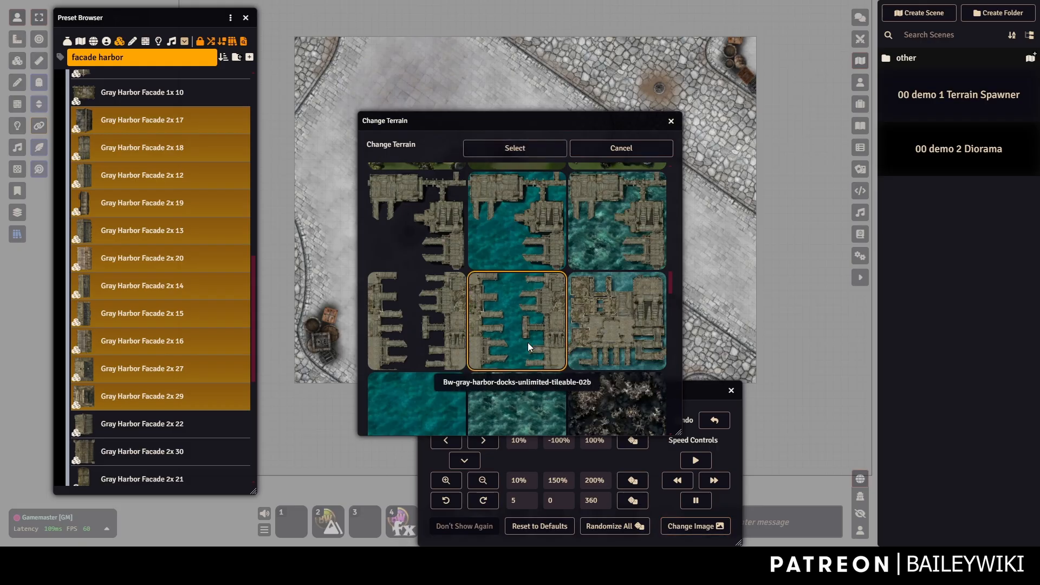
click(512, 147)
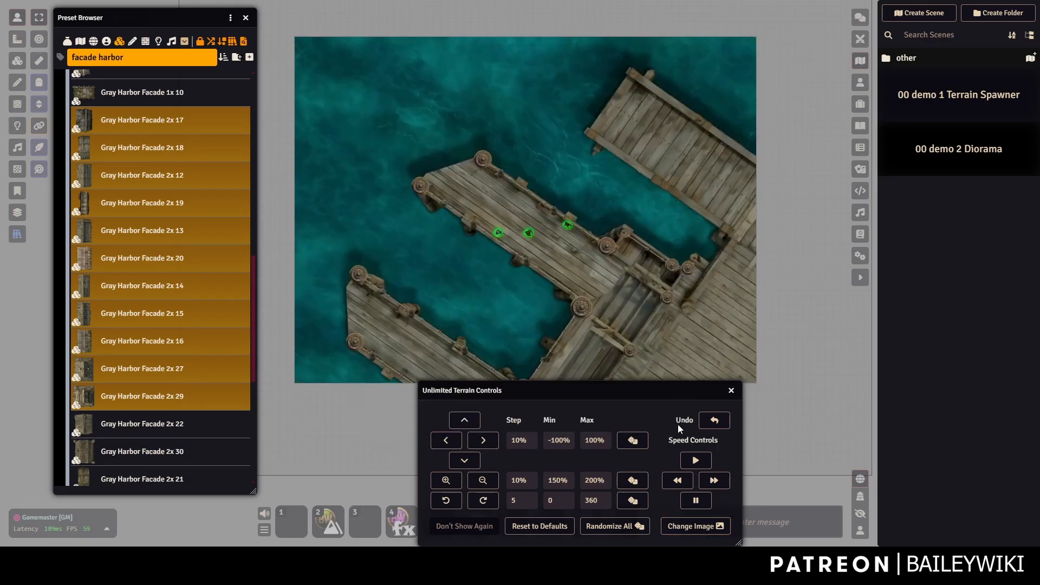
click(699, 528)
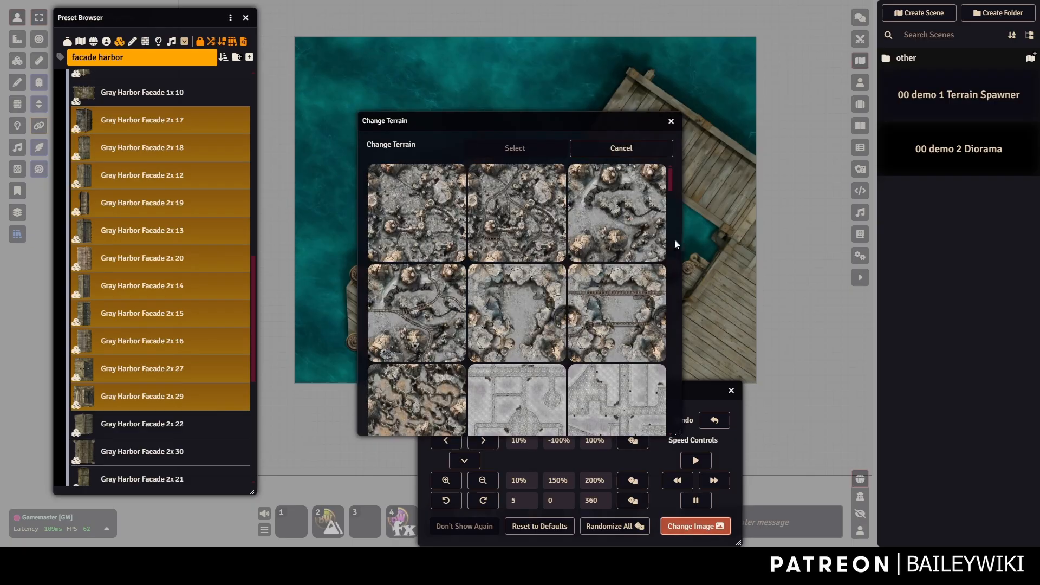
click(650, 148)
Randomize the dock layout twice and slide the image up five steps net.
click(617, 529)
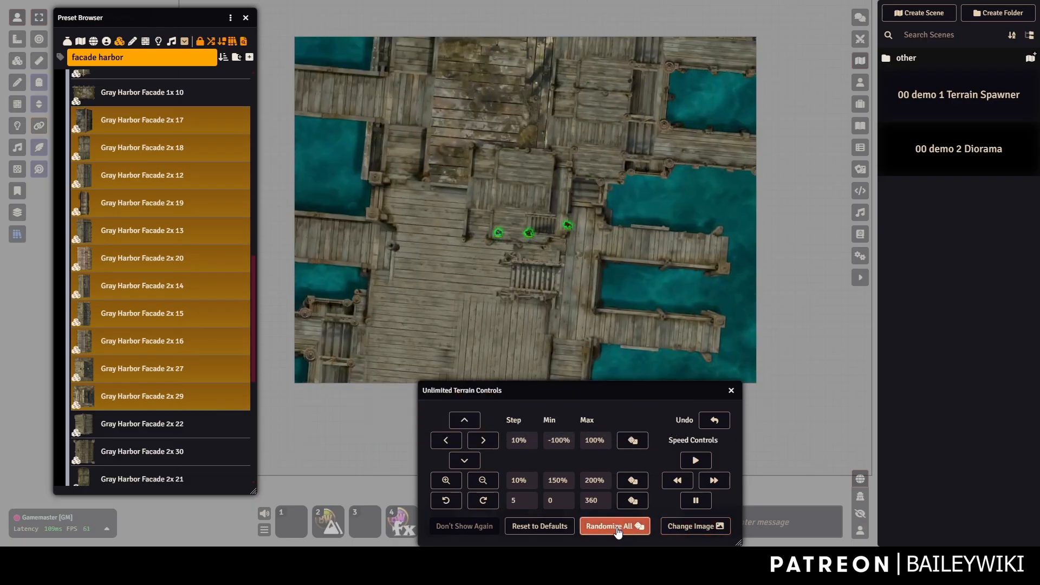
click(619, 532)
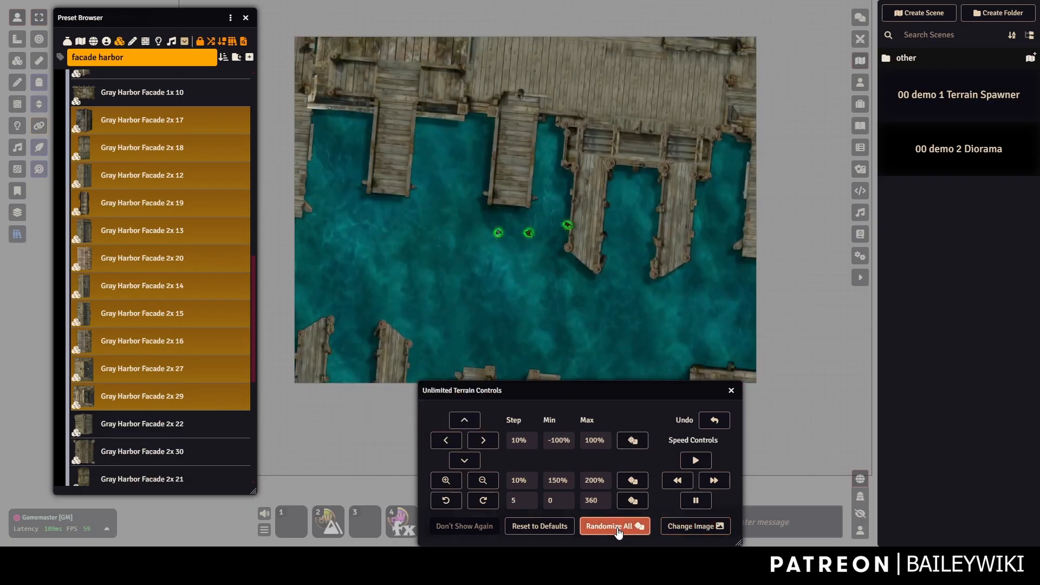
click(467, 459)
click(467, 460)
click(465, 462)
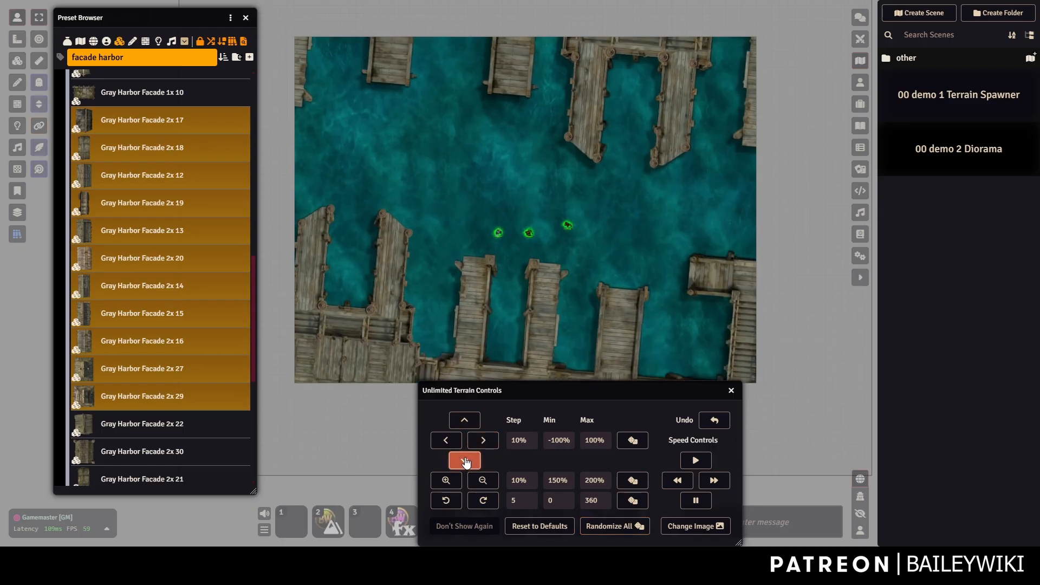
click(466, 461)
click(466, 461)
click(466, 461)
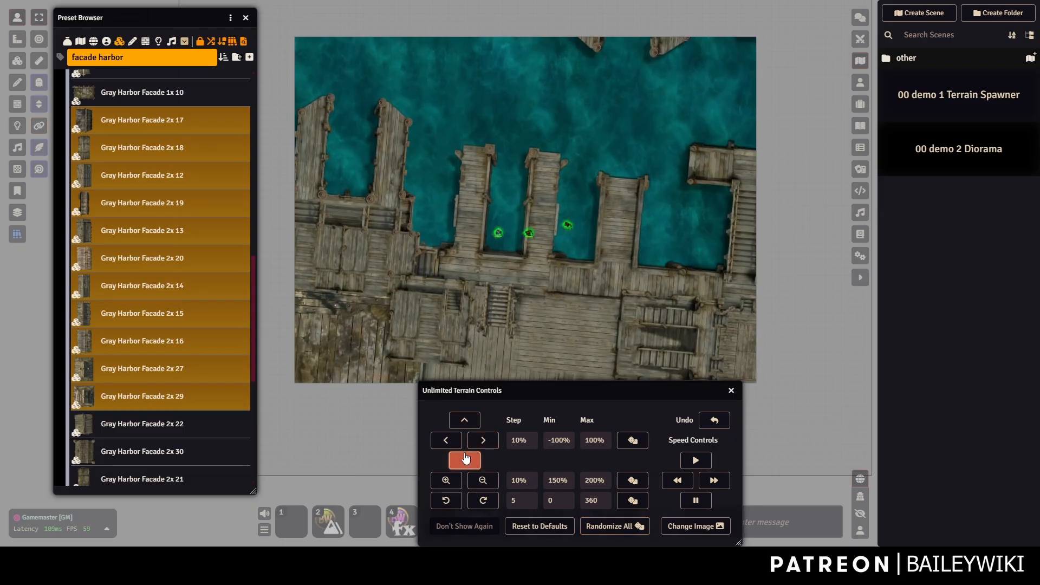
click(464, 420)
Rotate the dock terrain one step left and enlarge it three steps.
click(447, 500)
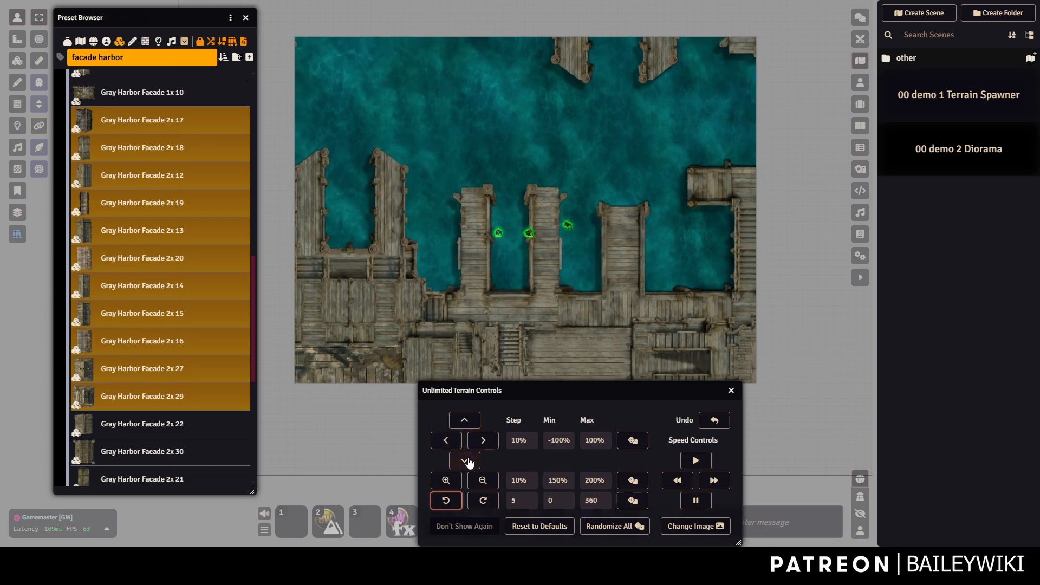
click(446, 481)
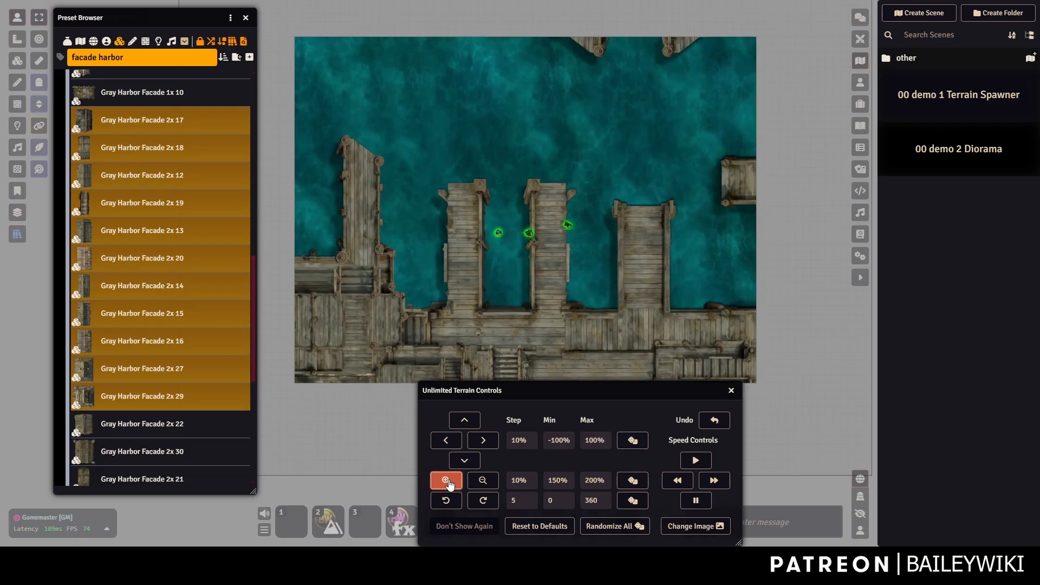
click(448, 481)
click(449, 481)
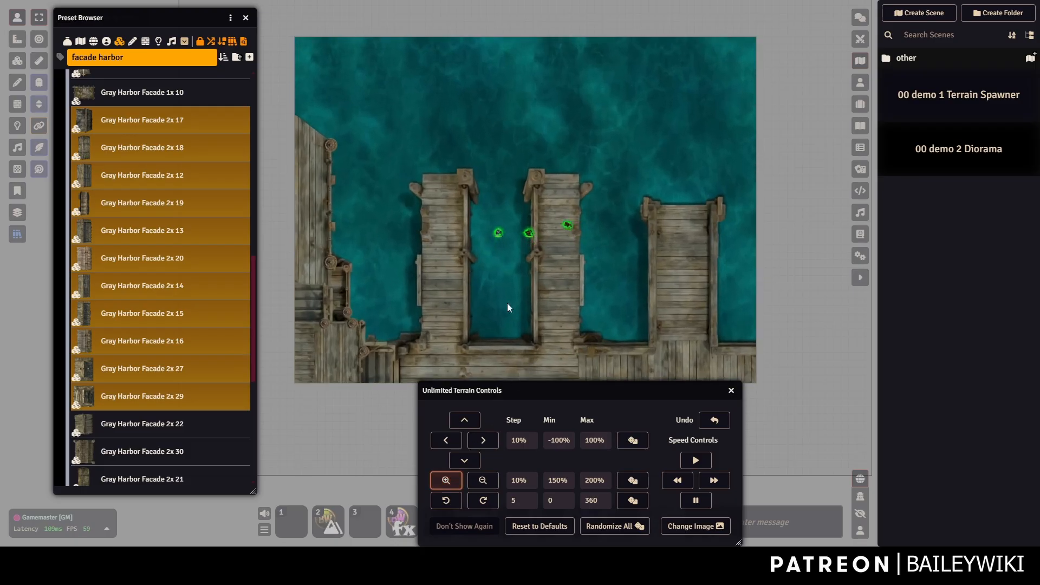
scroll(480, 205, up, 4)
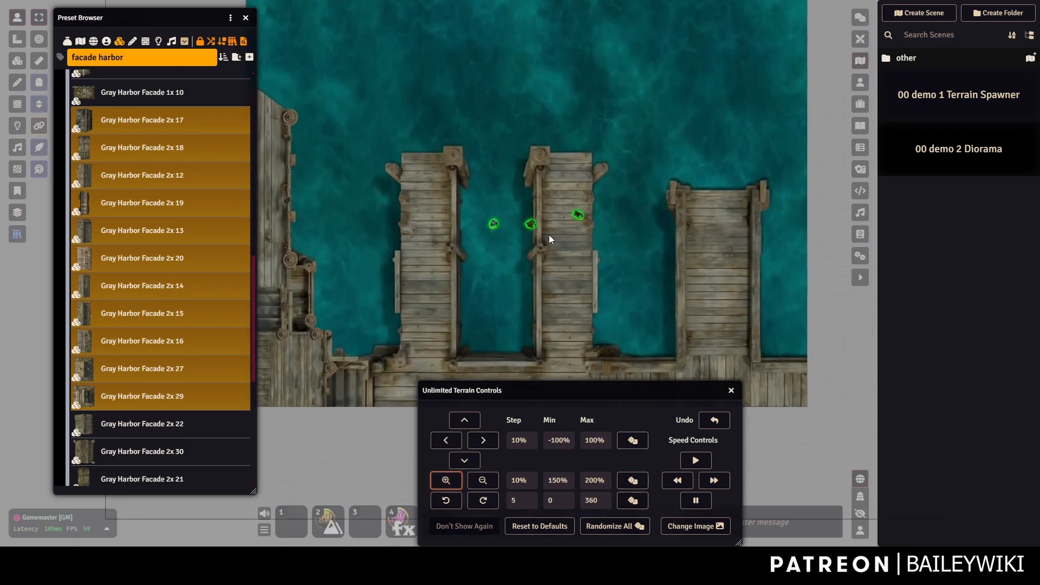
scroll(477, 308, down, 3)
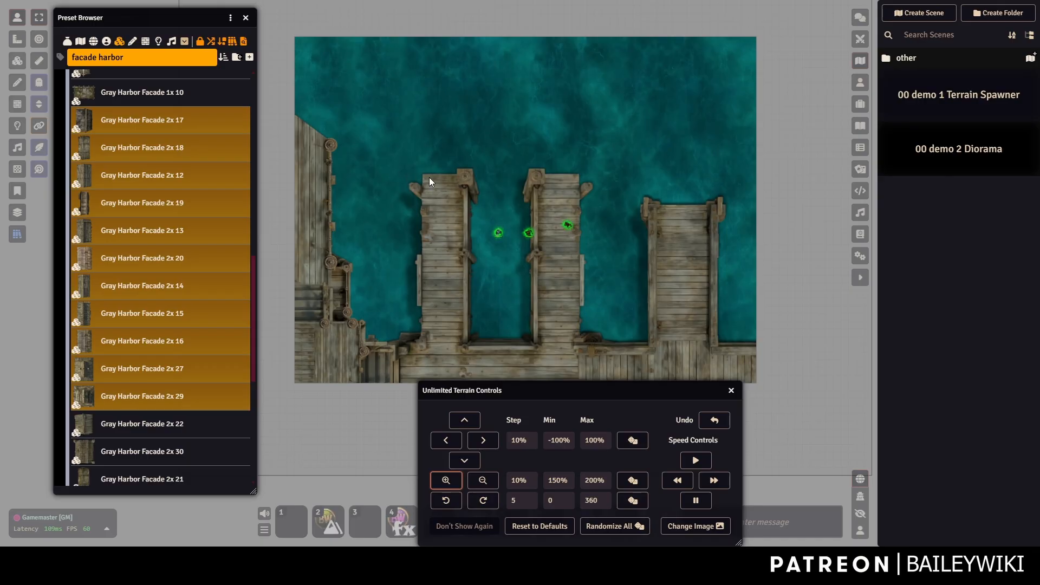
Search presets for 'boat house' and drag Gray Harbor Docks Boat House onto the map.
click(731, 391)
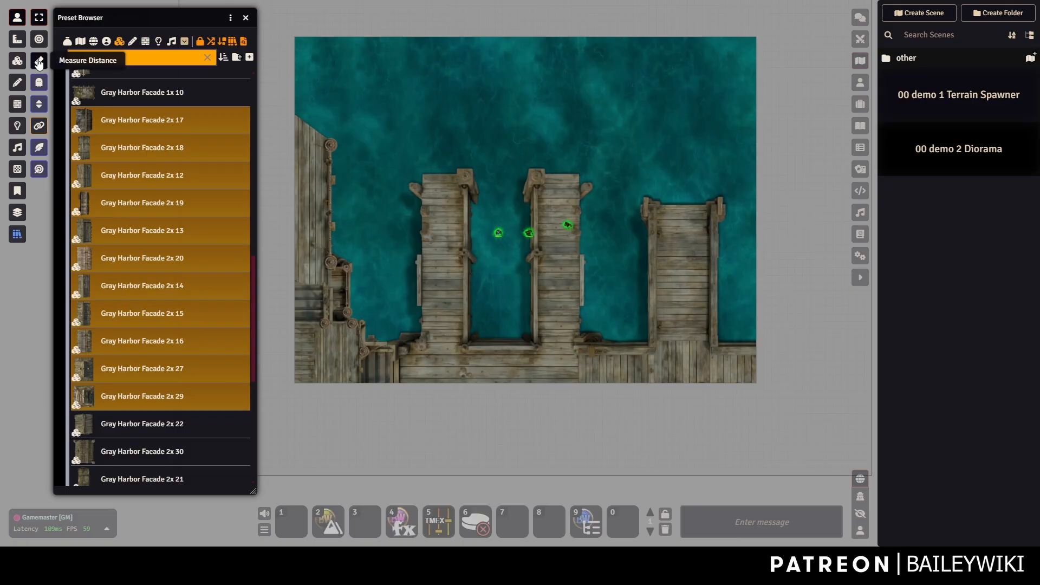
text(boat house)
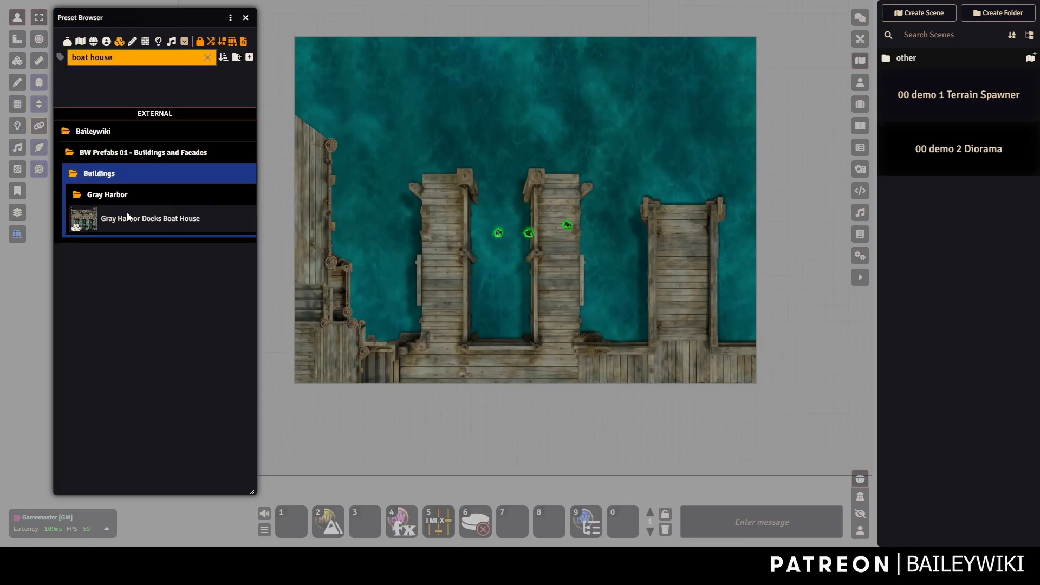
drag(129, 219, 550, 205)
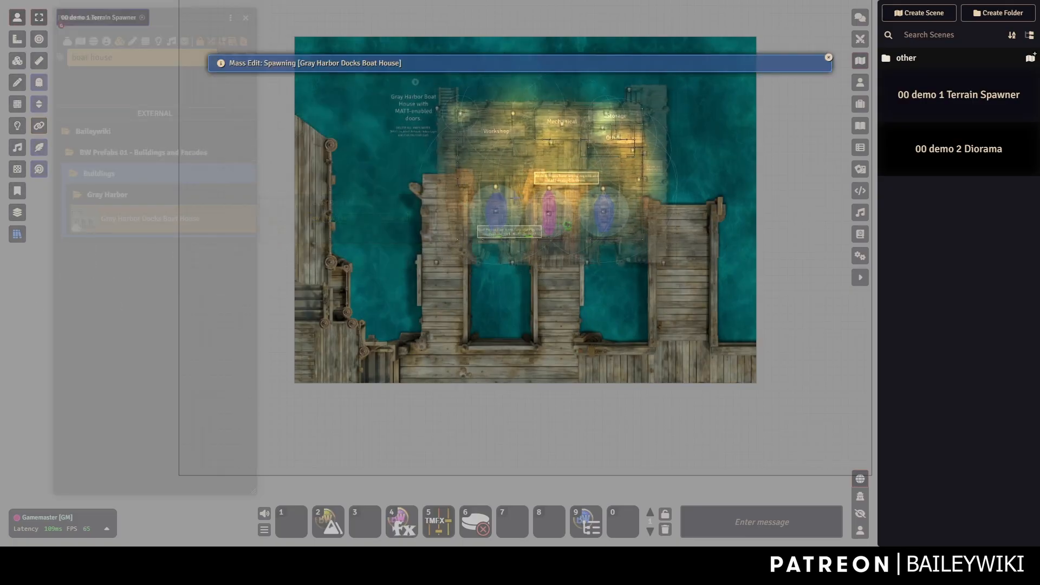
Rotate the boat house 180° and settle it over the central piers.
scroll(488, 223, down, 7)
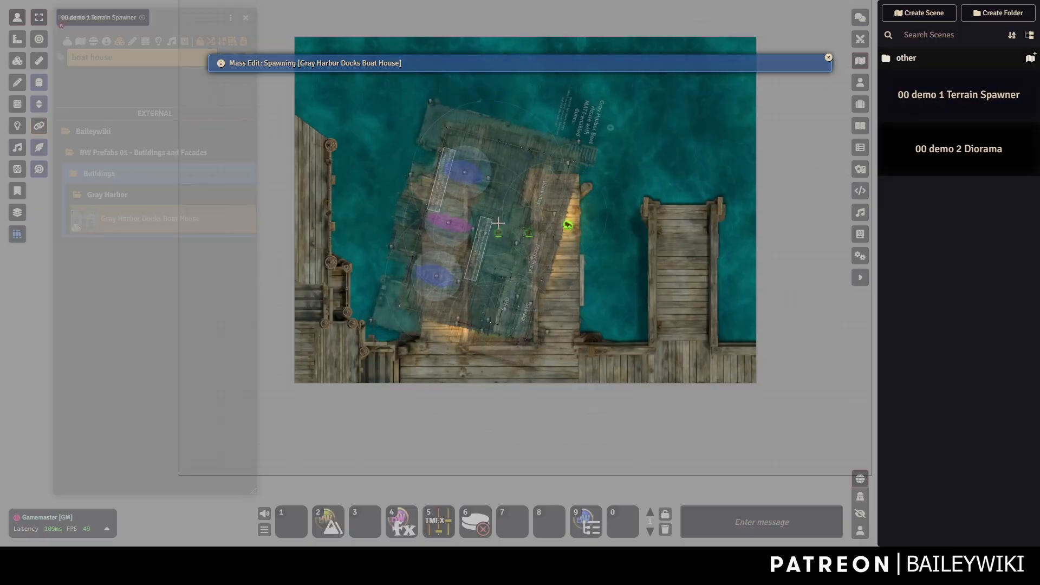
scroll(498, 223, down, 5)
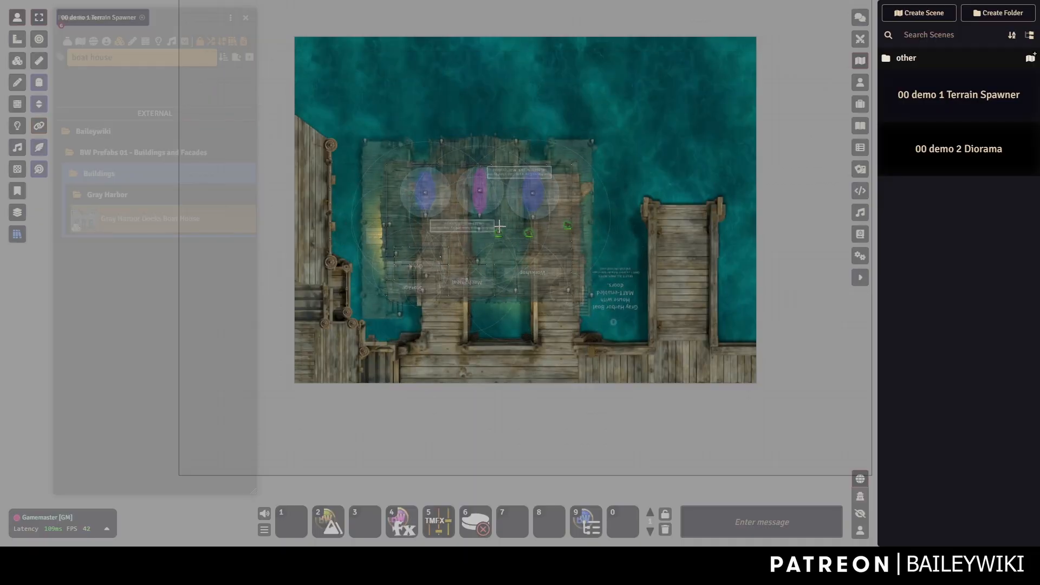
drag(514, 266, 536, 204)
scroll(542, 192, up, 2)
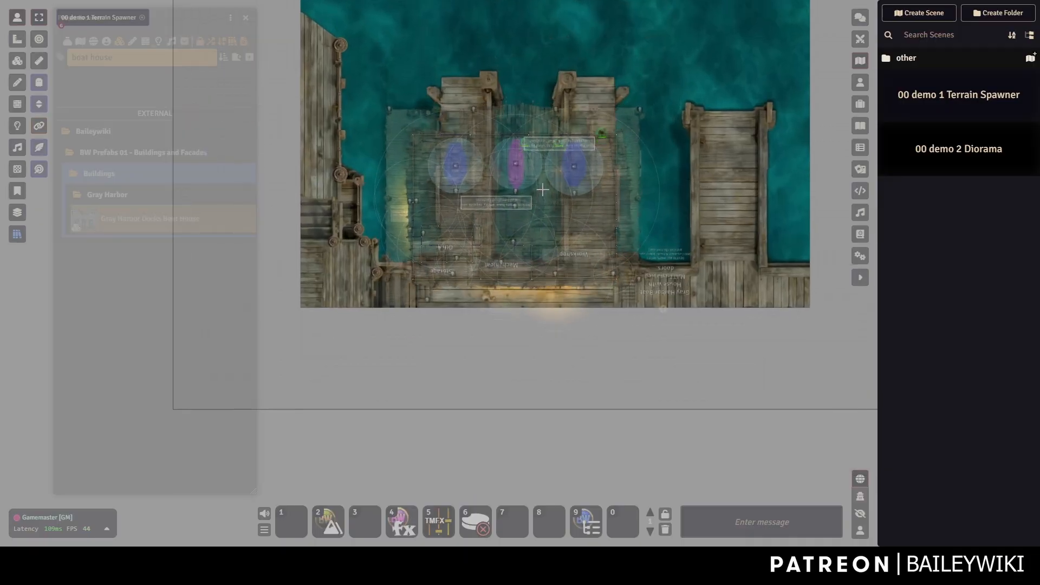
scroll(542, 189, up, 5)
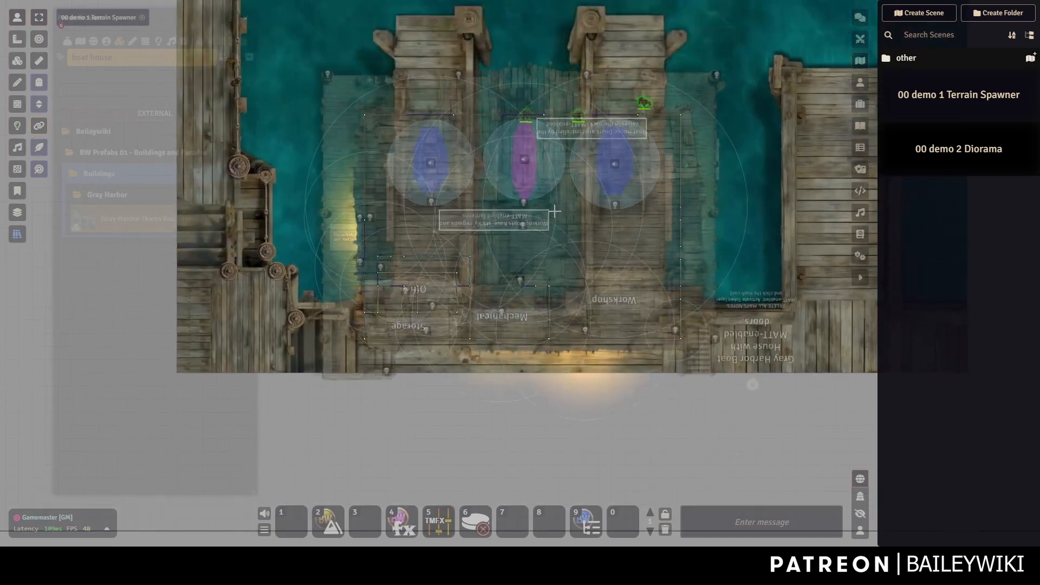
drag(554, 211, 550, 230)
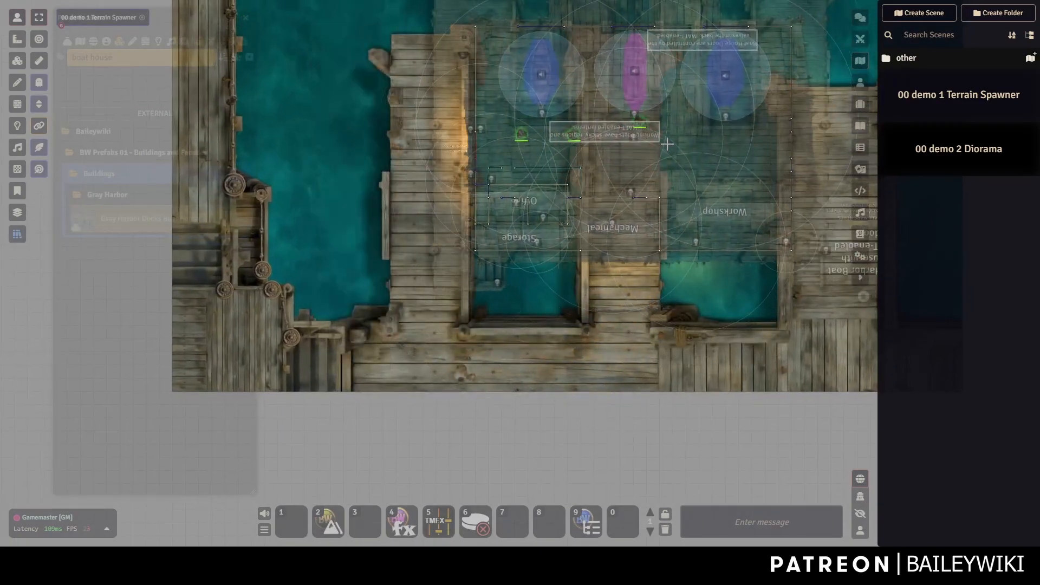
drag(664, 156, 621, 188)
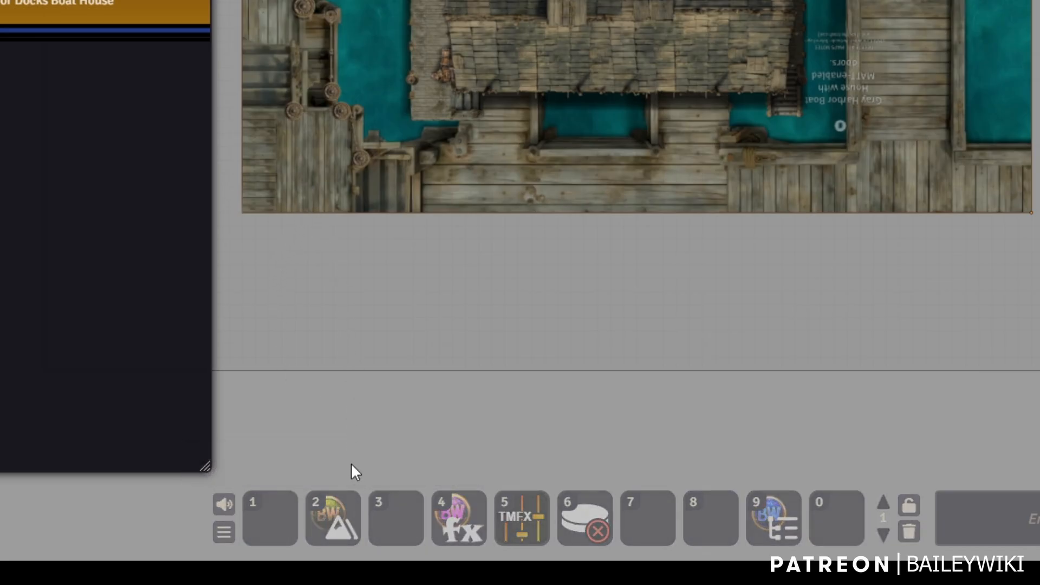
Run the terrain macro from hotbar slot 2 and nudge the dock terrain up and back down.
click(333, 518)
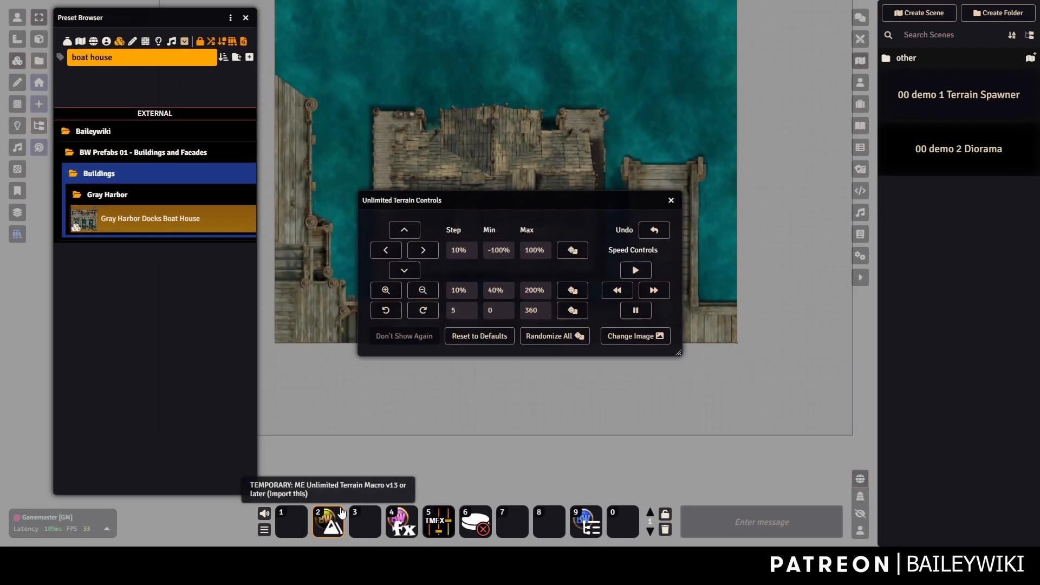
drag(536, 201, 275, 228)
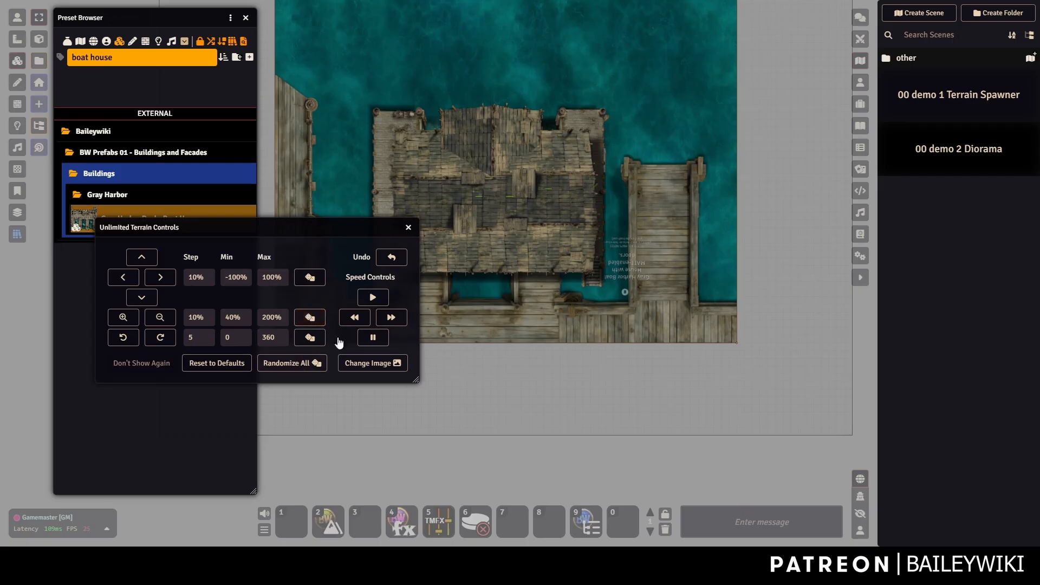
click(150, 262)
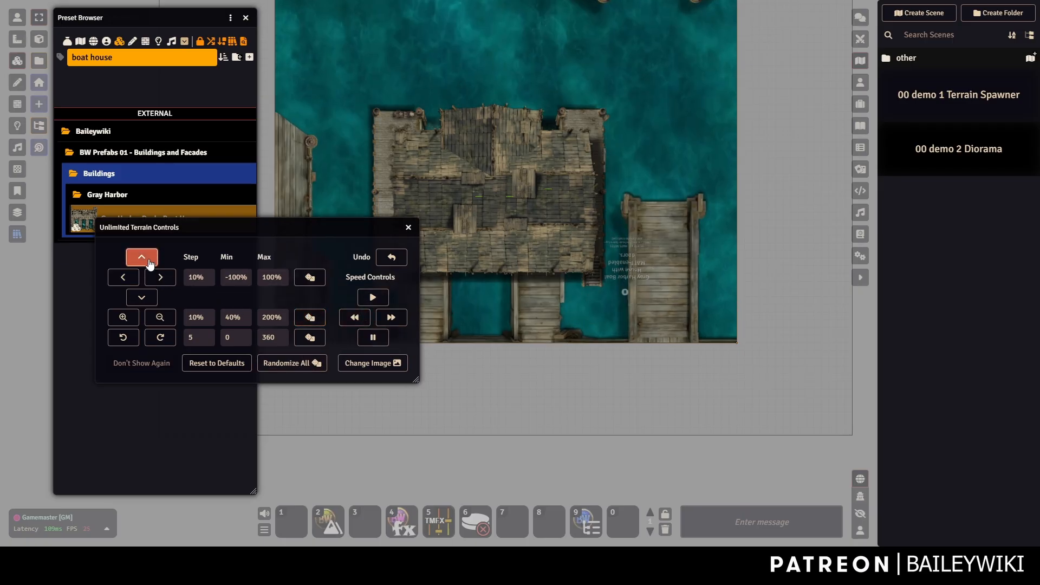
click(145, 296)
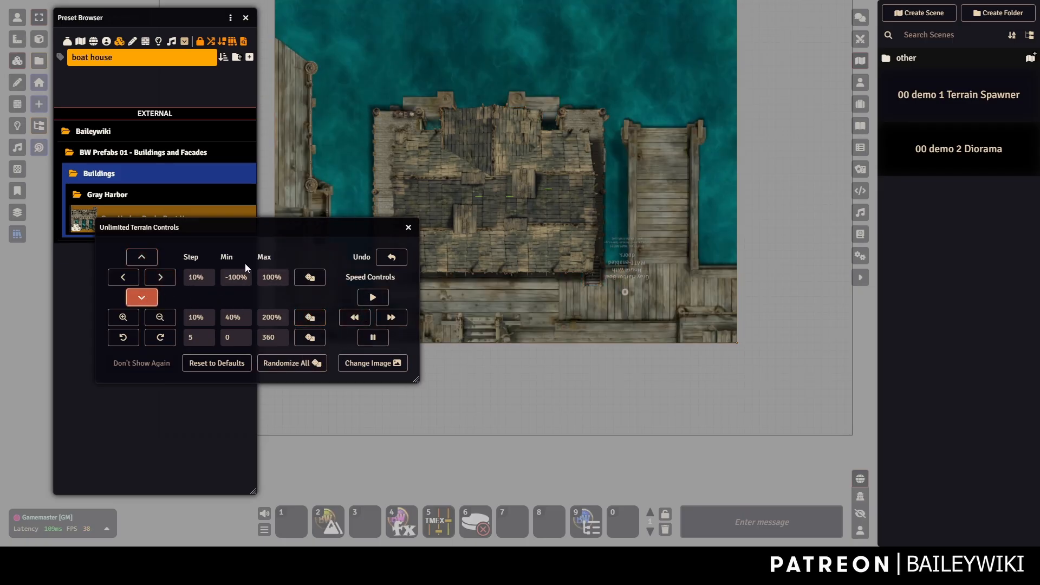
drag(255, 229, 191, 294)
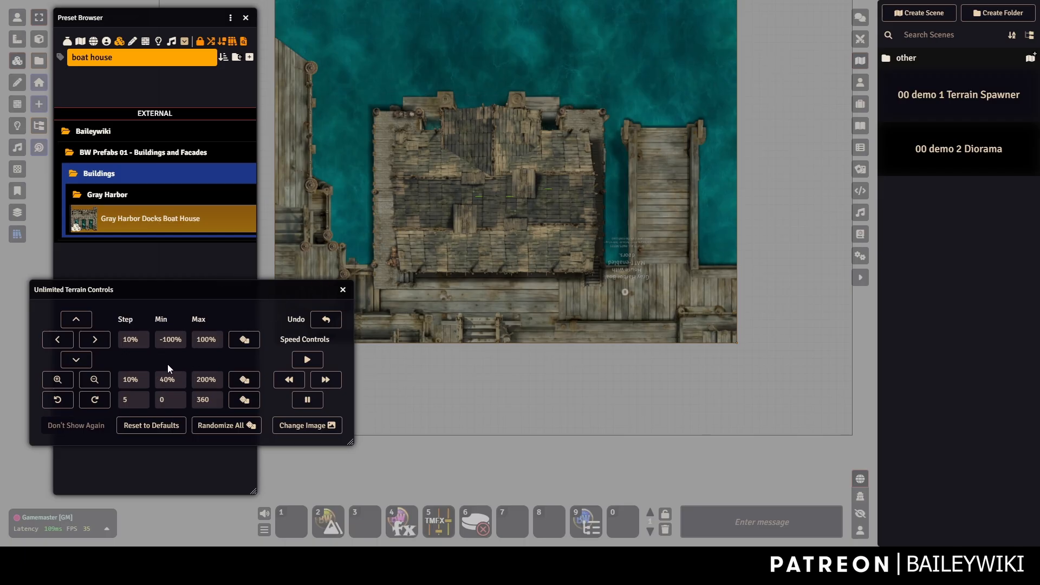
Shrink the dock terrain three steps and shift it so more docks surround the boat house.
click(104, 382)
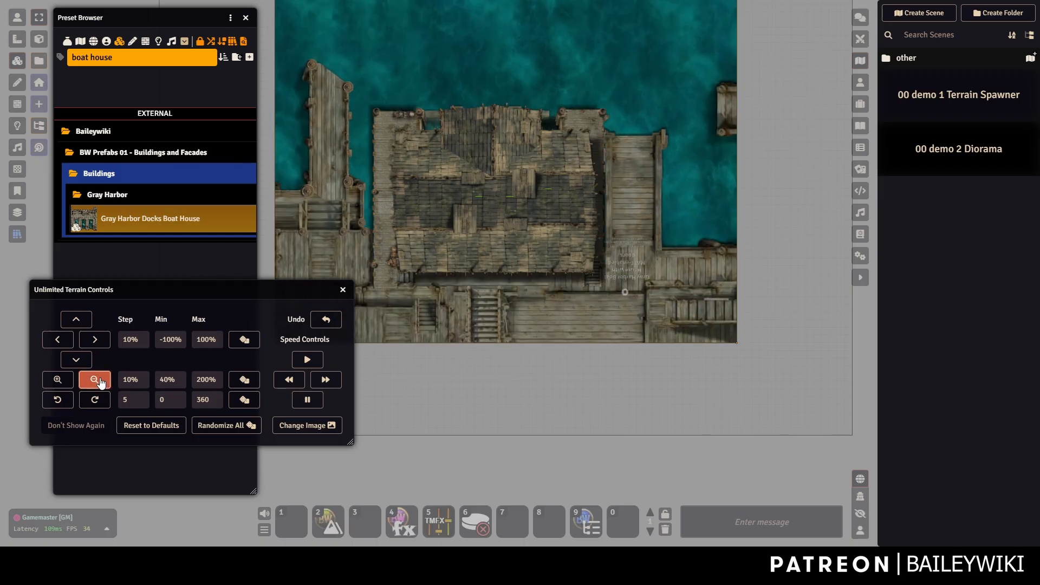
click(101, 382)
click(101, 383)
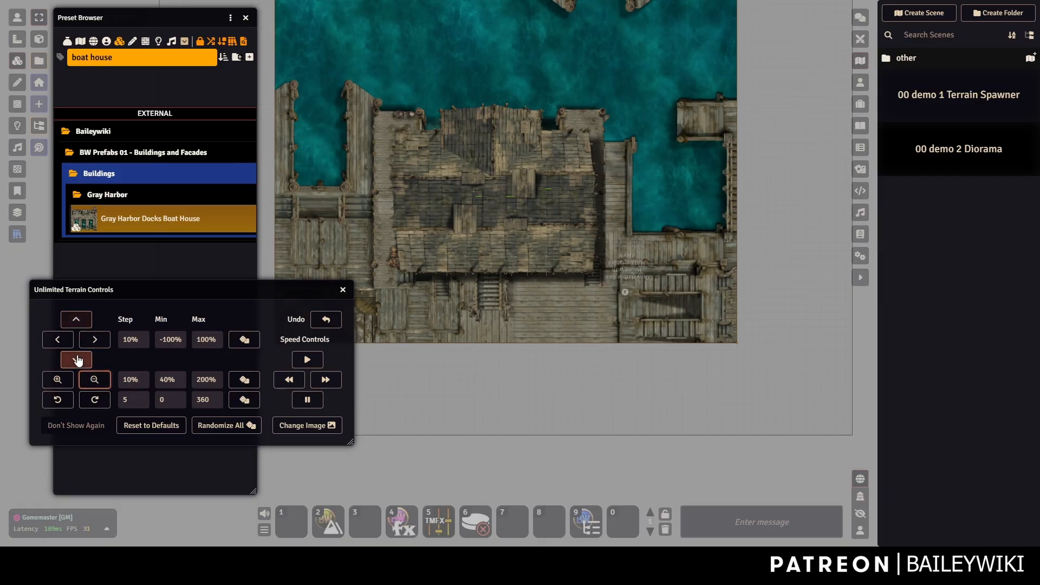
click(78, 360)
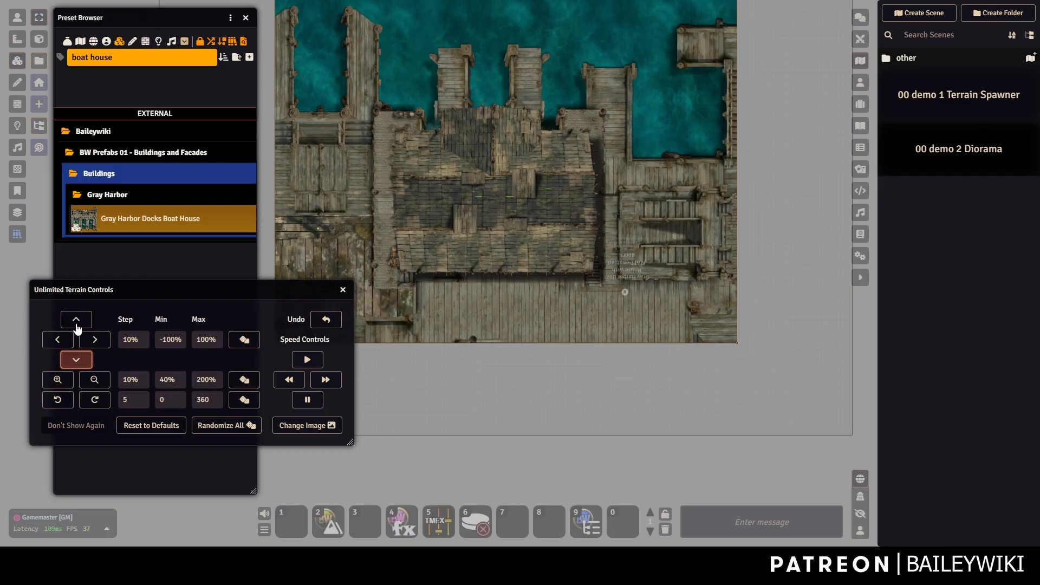
click(76, 320)
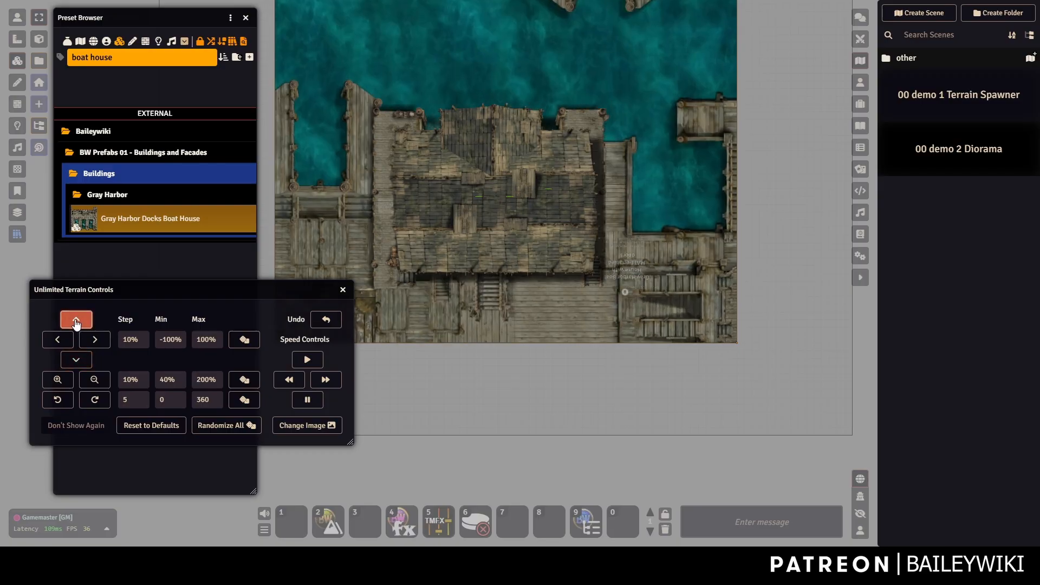
click(343, 289)
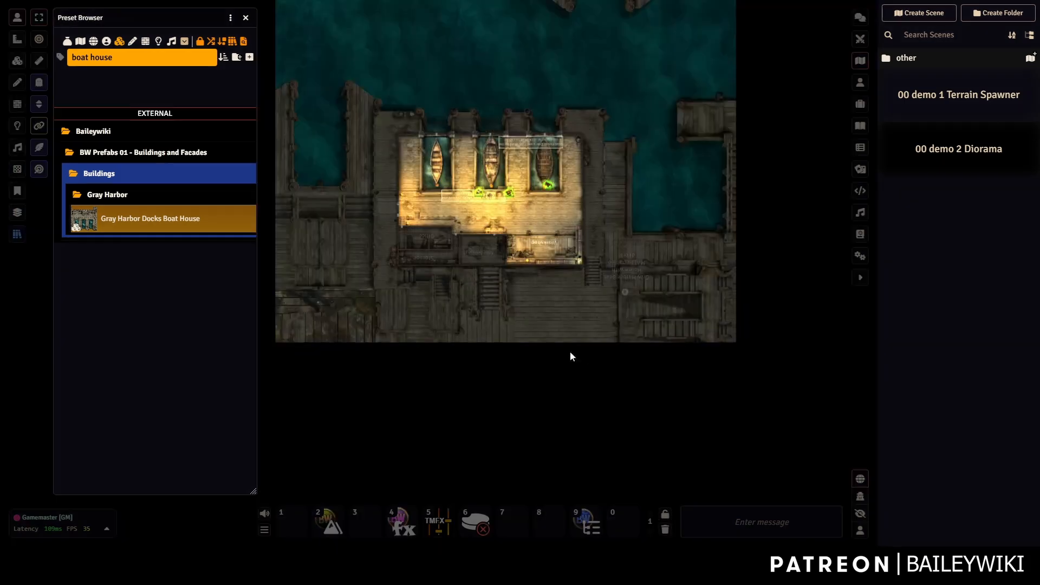
Zoom in on the boat house and move the green token left and down the dock.
scroll(528, 226, up, 10)
drag(422, 124, 562, 264)
scroll(460, 199, up, 5)
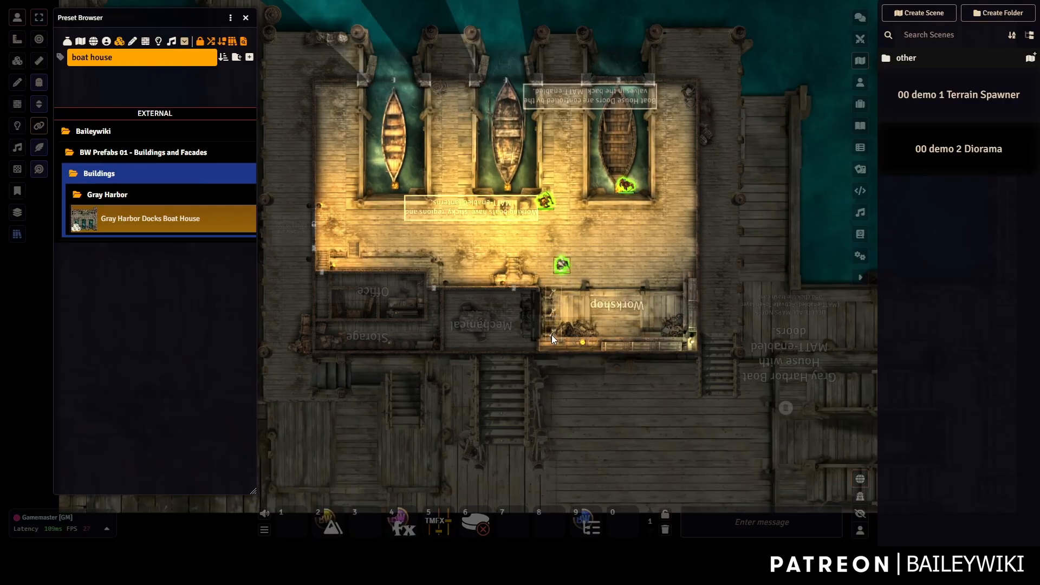
mouse_move(562, 264)
mouse_down()
mouse_move(531, 209)
mouse_move(400, 235)
mouse_move(411, 234)
mouse_up()
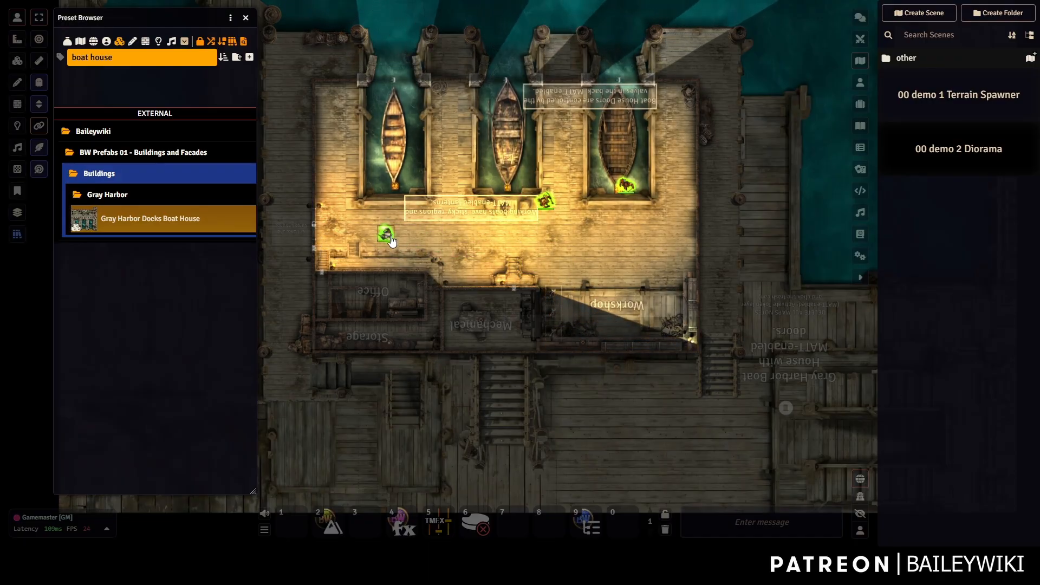
key(Left)
key(Left)
key(Left)
key(Left)
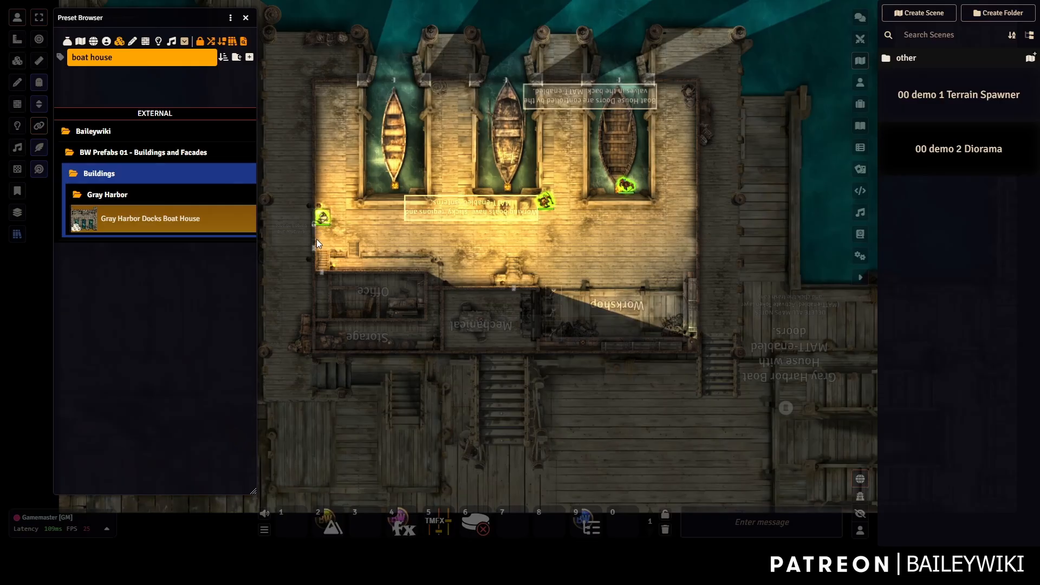
key(Down)
key(Left)
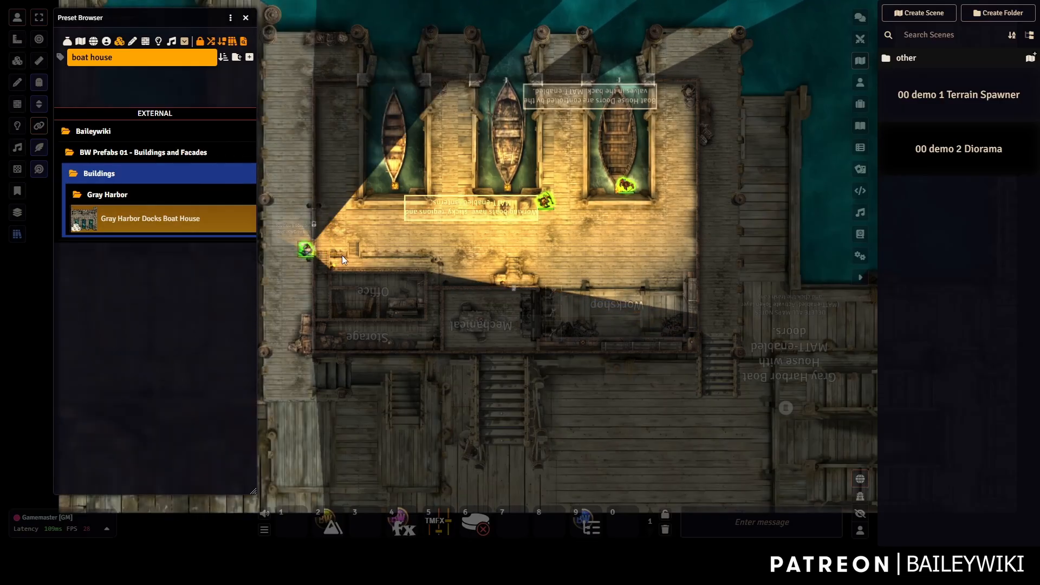
drag(395, 259, 408, 157)
key(Down)
key(Down)
key(Down)
key(Down)
key(Down)
key(Down)
key(Down)
key(Down)
key(Down)
key(Down)
key(Down)
Walk the green token three steps up the dock and one right beside the boat house.
scroll(425, 244, down, 12)
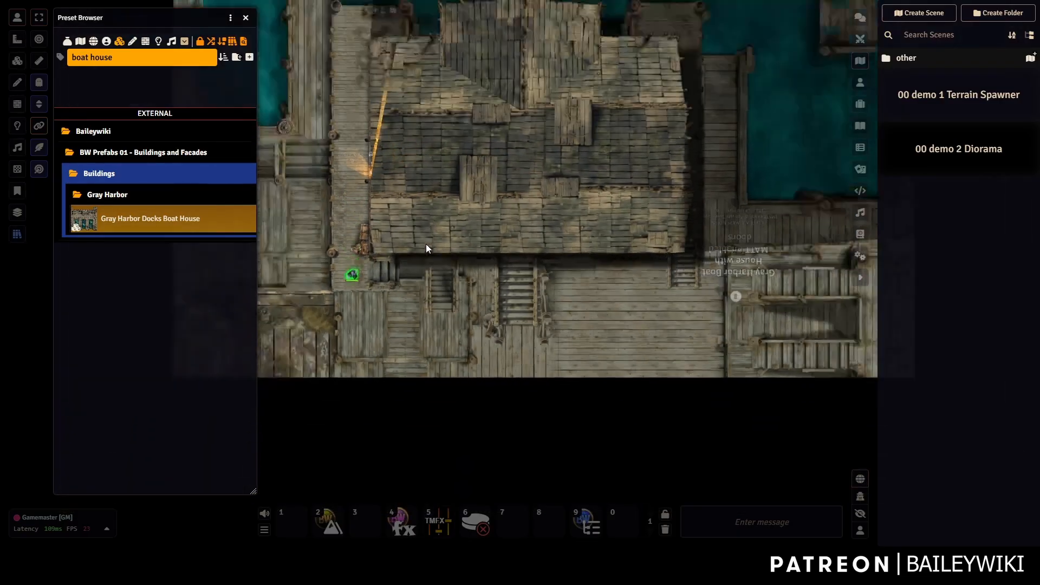
drag(366, 250, 398, 276)
drag(445, 97, 414, 192)
key(Up)
key(Up)
key(Up)
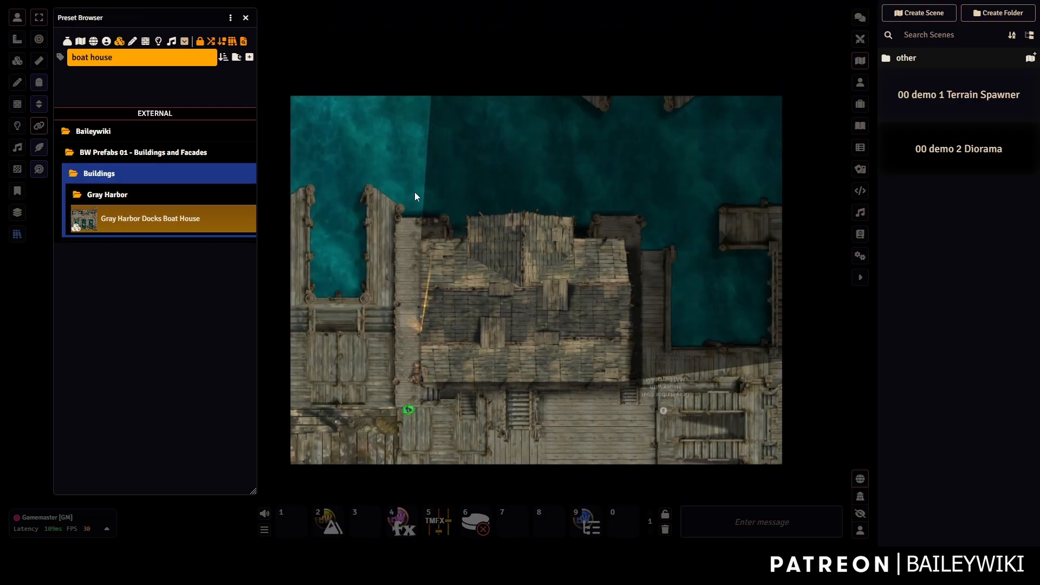
key(Up)
key(Up)
key(Up)
key(Up)
key(Up)
key(Up)
key(Up)
key(Up)
key(Up)
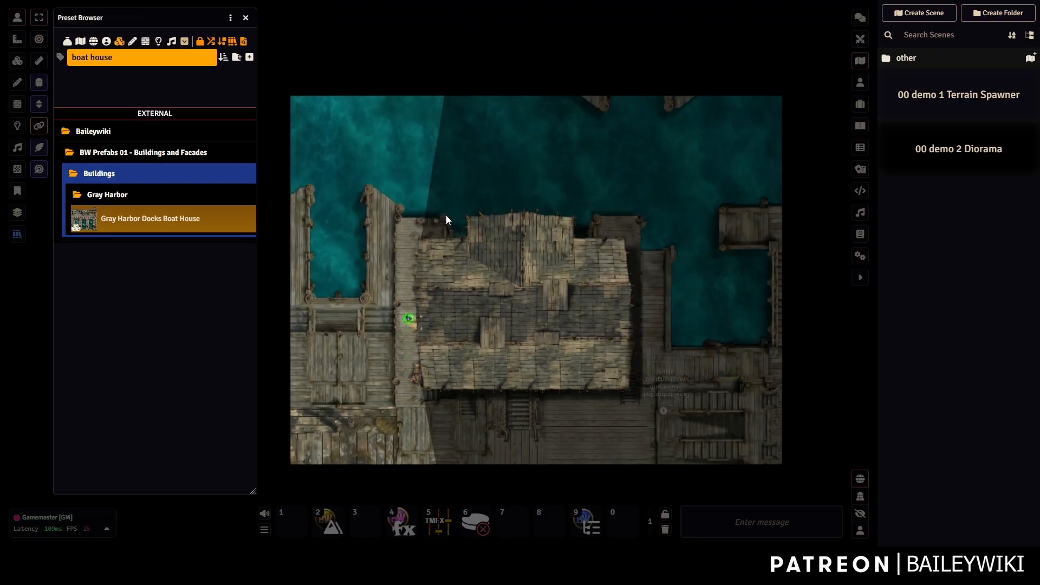
key(Up)
key(Up)
key(Up)
key(Up)
key(Up)
key(Up)
key(Up)
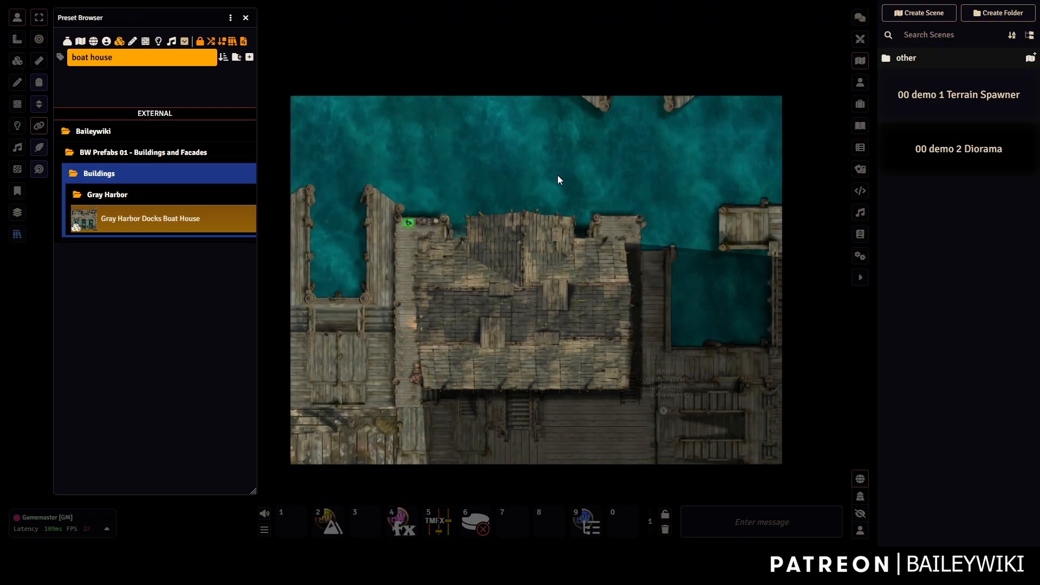
key(Right)
scroll(569, 177, up, 3)
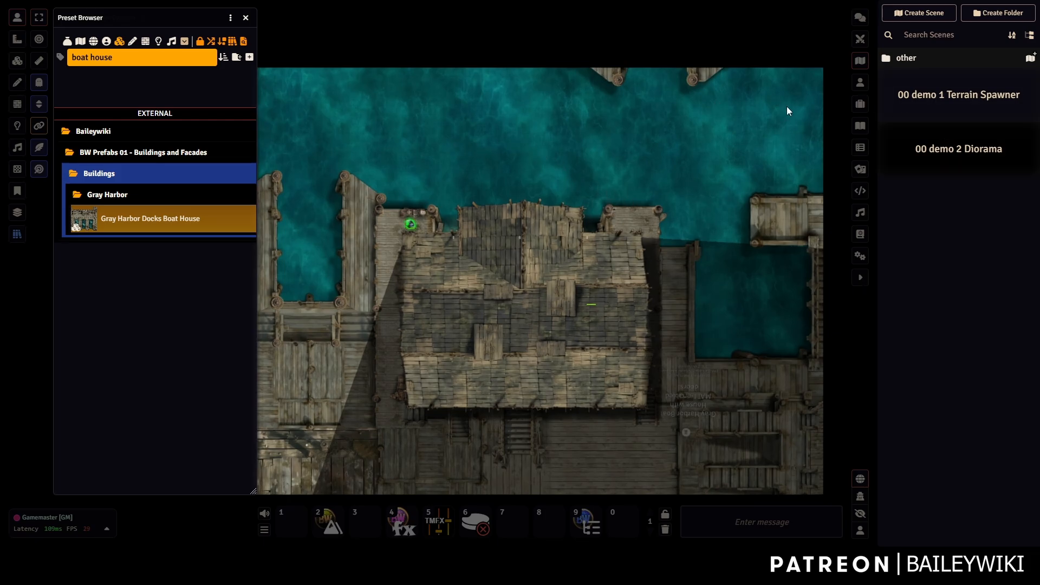
Activate the 00 demo 2 Diorama scene from the Scenes sidebar.
right_click(967, 149)
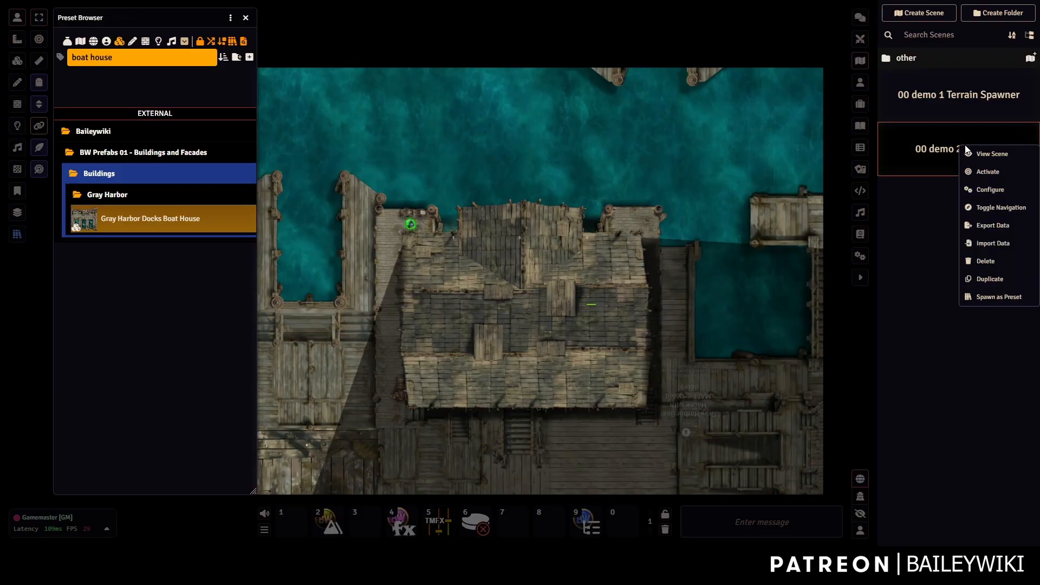
click(986, 172)
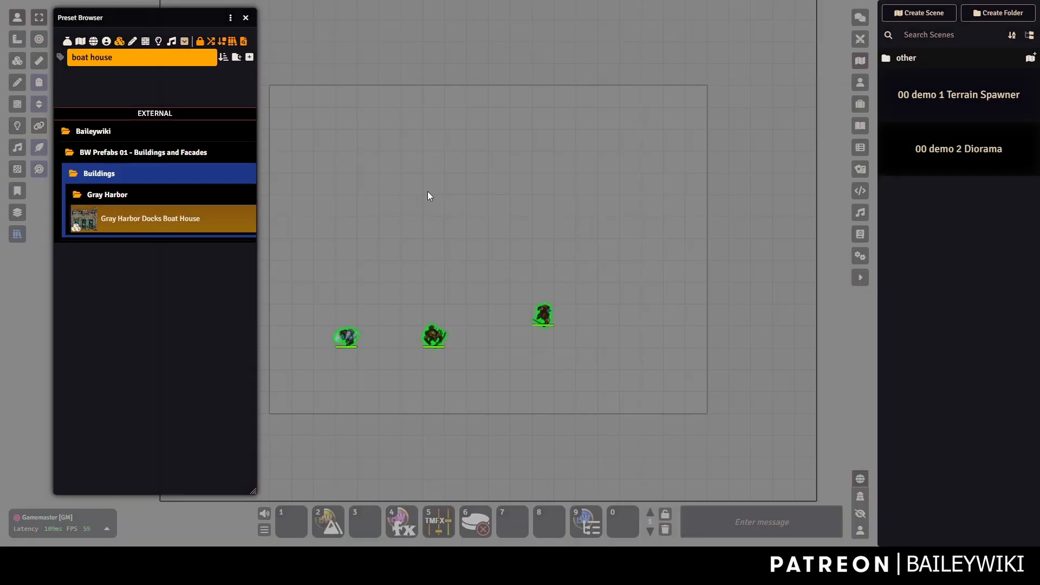
click(251, 17)
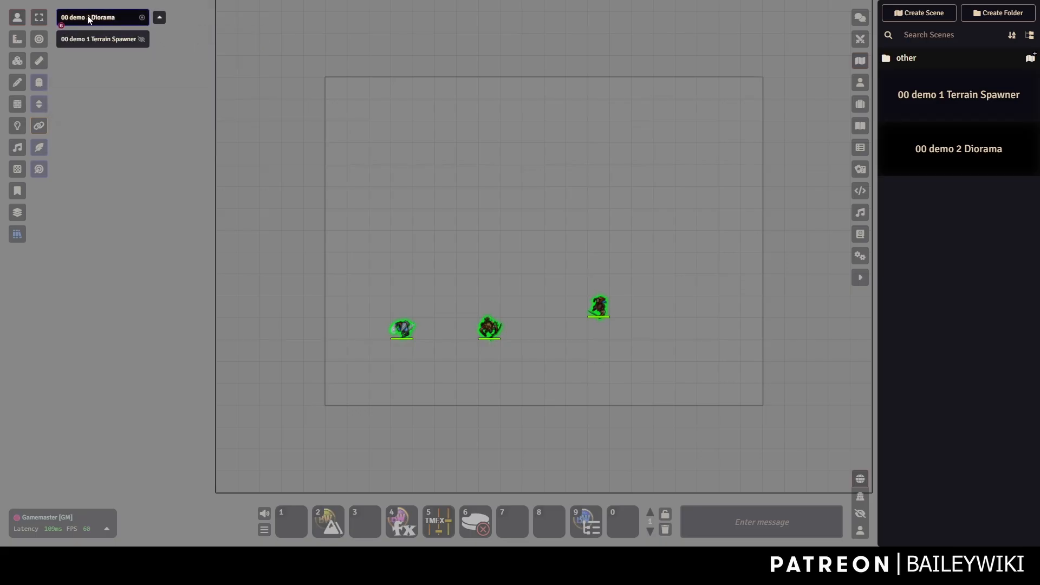
Reopen the Preset Browser and select its old search text for replacement.
right_click(88, 19)
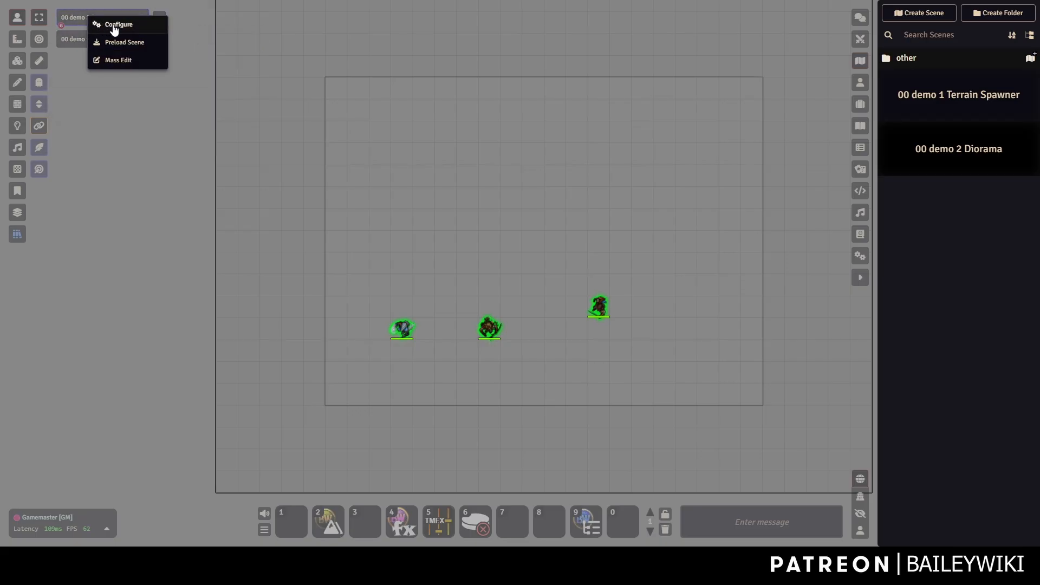
click(386, 132)
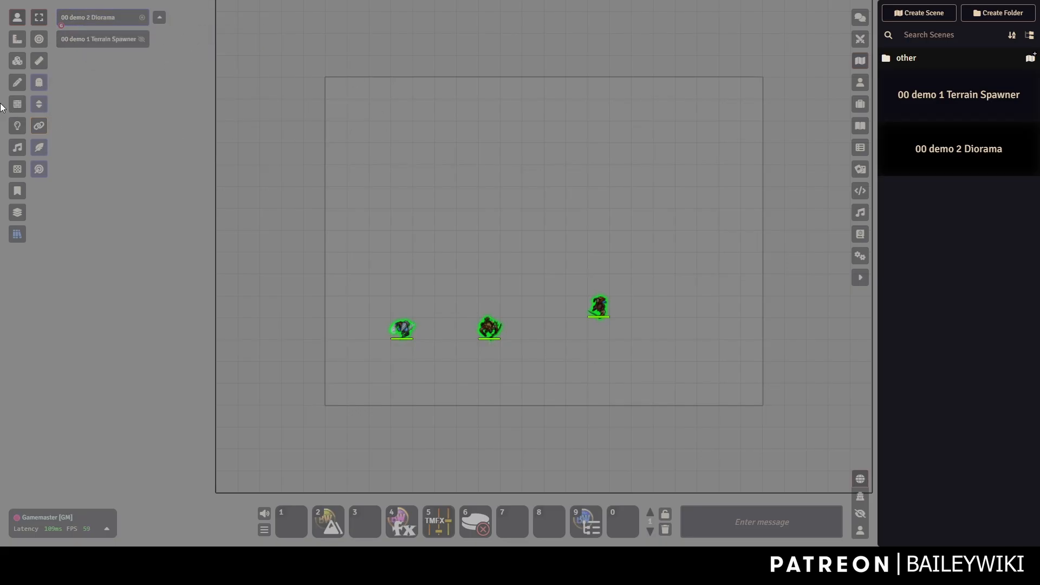
click(18, 234)
click(68, 56)
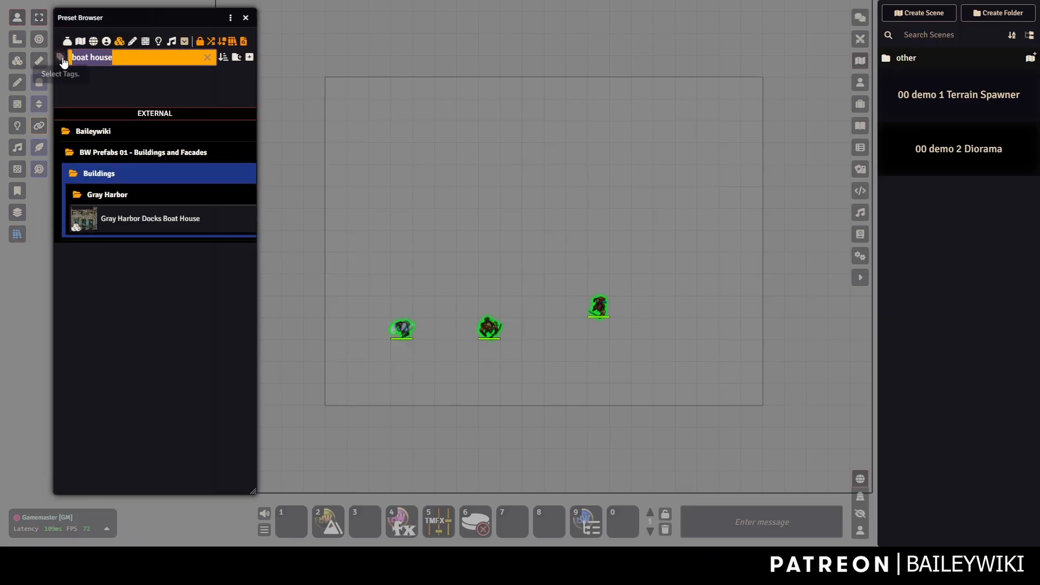
Search 'di' and drop the Diorama Tile - Muddy MATT TMFX Adjust preset onto the scene.
text(diorama)
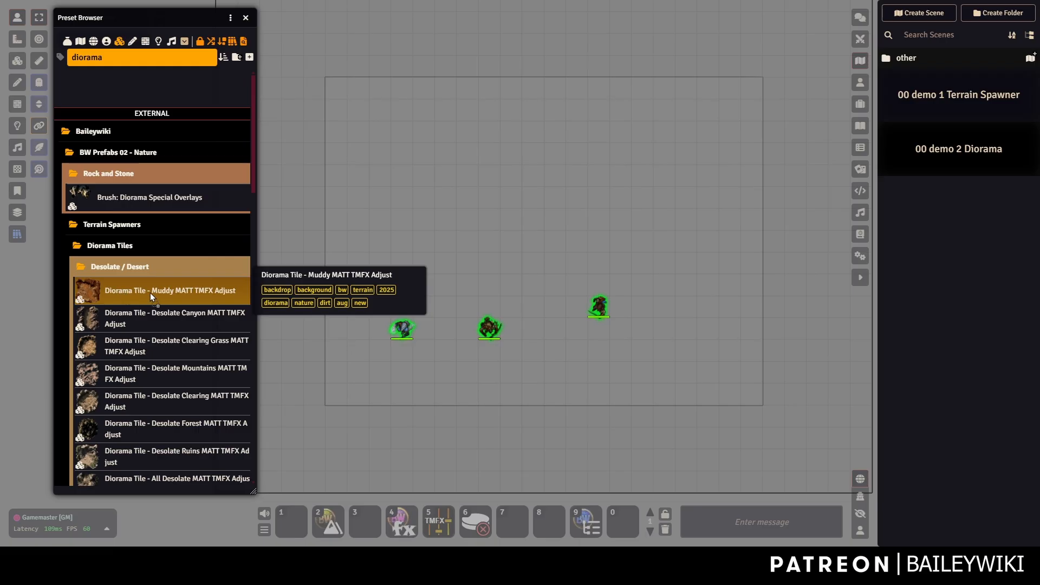
drag(486, 209, 484, 209)
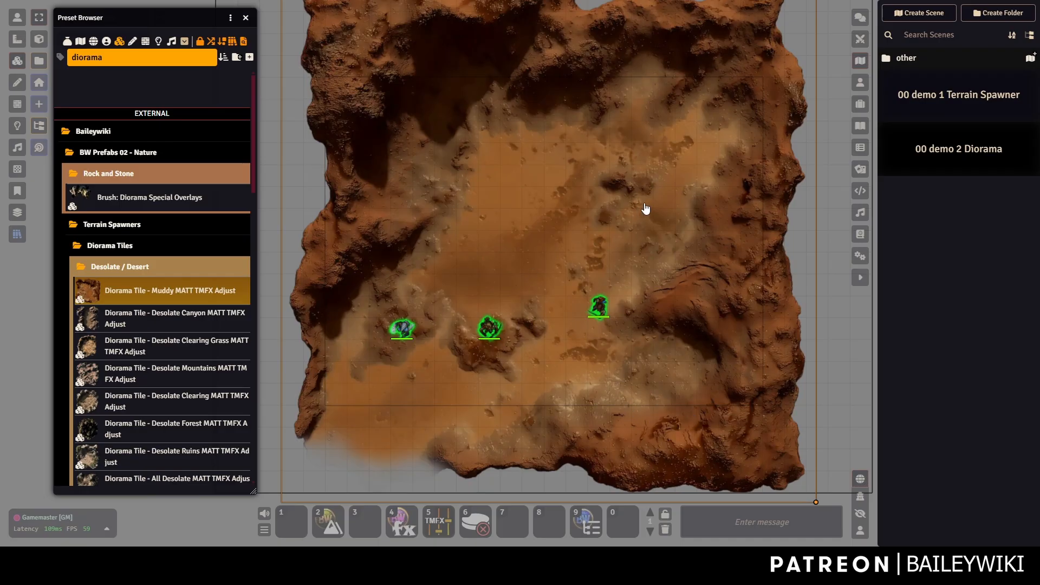
drag(626, 169, 612, 131)
Select the desert terrain tile under Tile controls, return to Token controls, and close the Preset Browser.
click(17, 19)
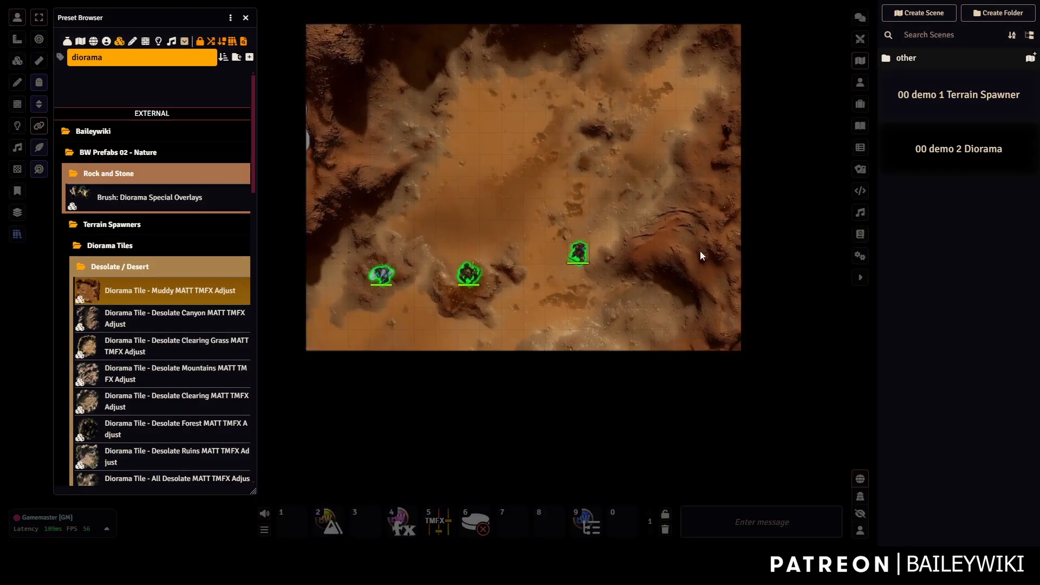
click(18, 60)
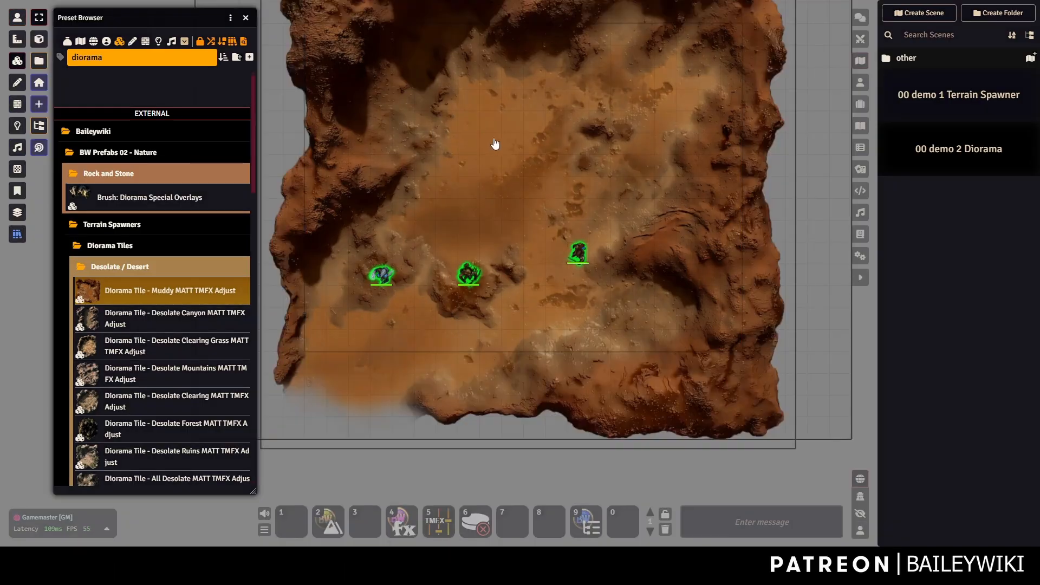
click(493, 146)
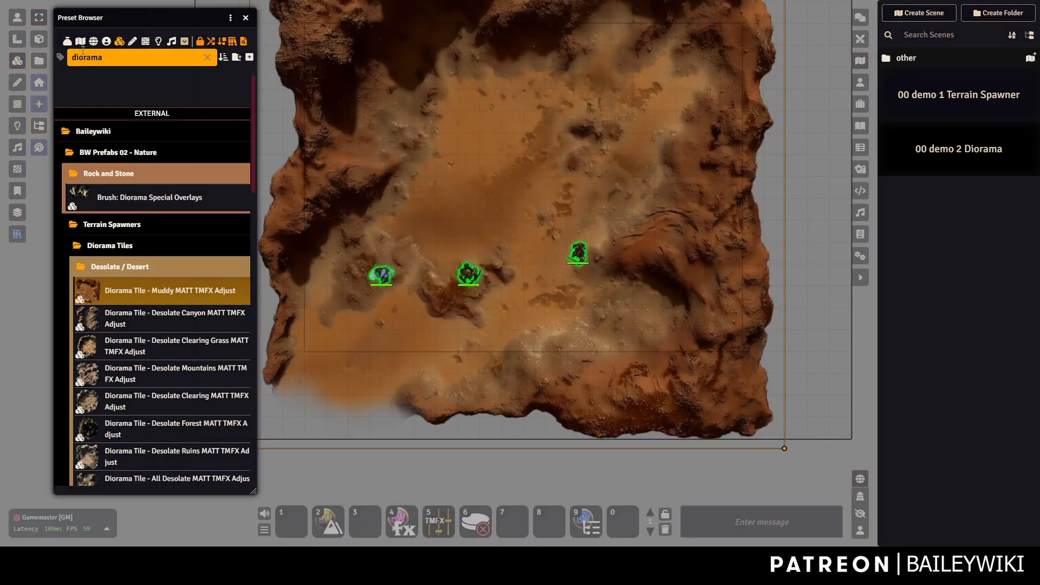
click(17, 20)
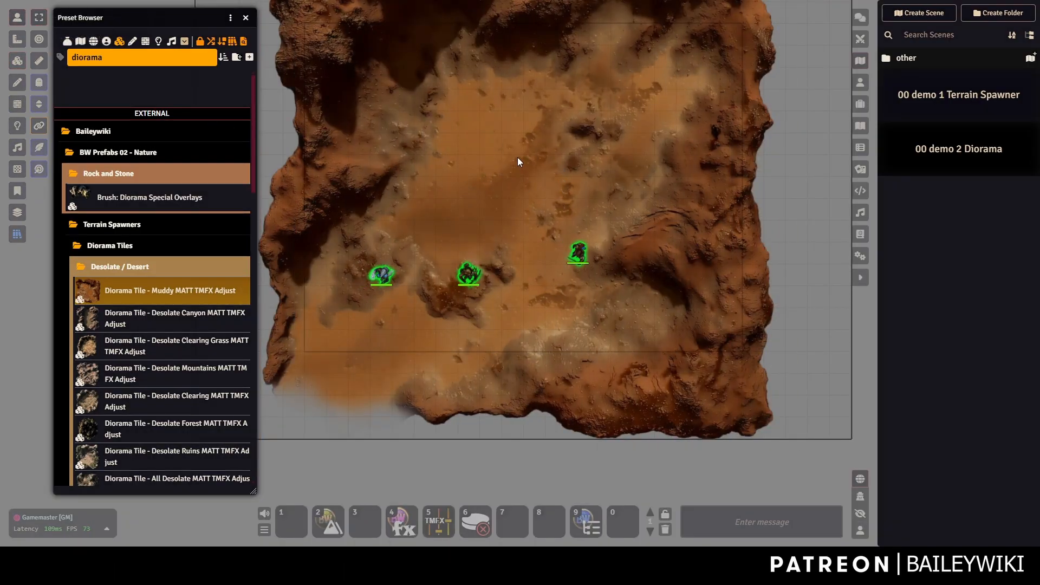
click(245, 17)
Enable Black Bars in the Diorama scene configuration and save.
right_click(80, 21)
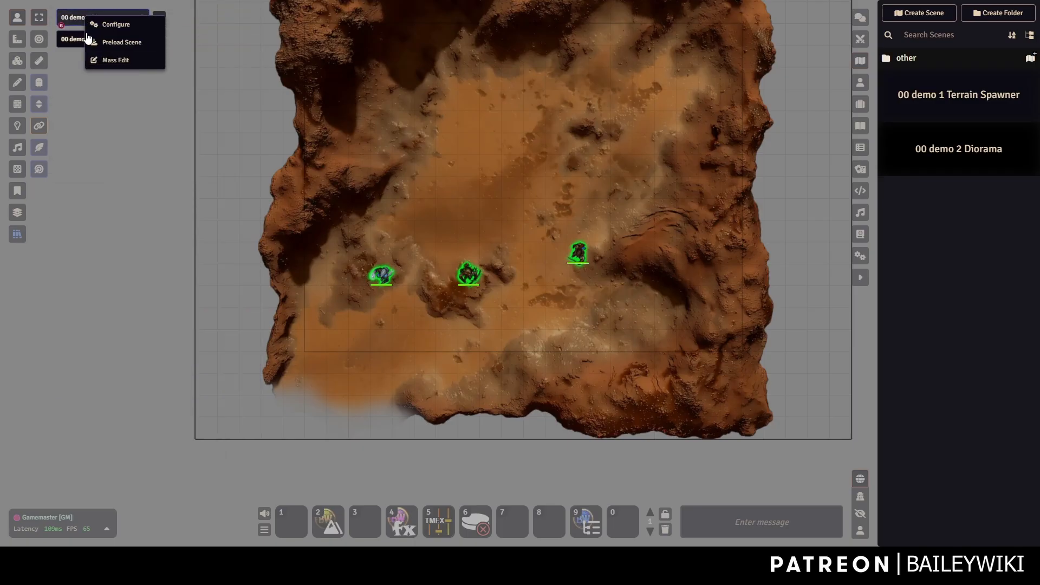
click(112, 26)
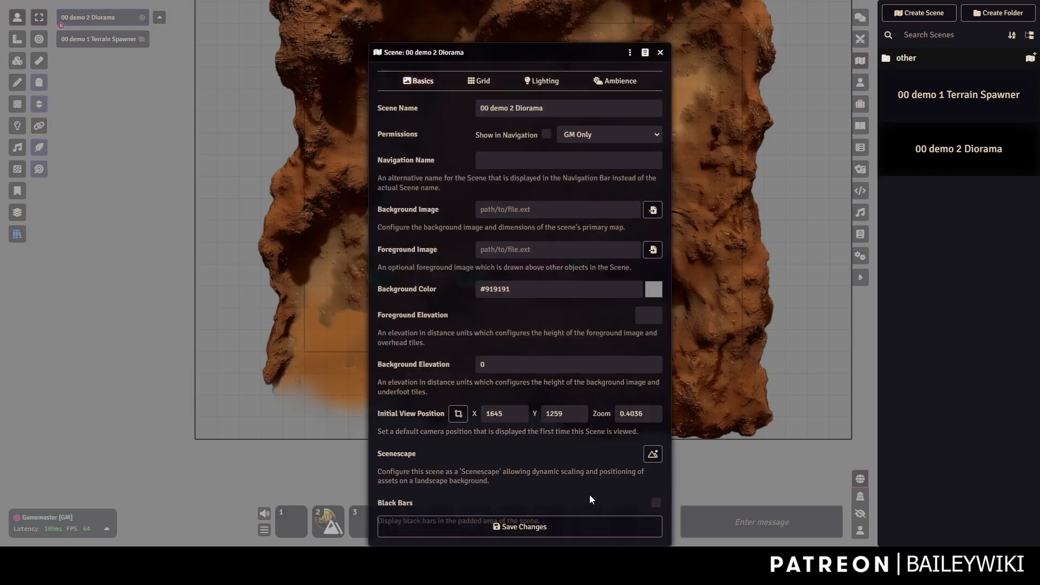
click(649, 528)
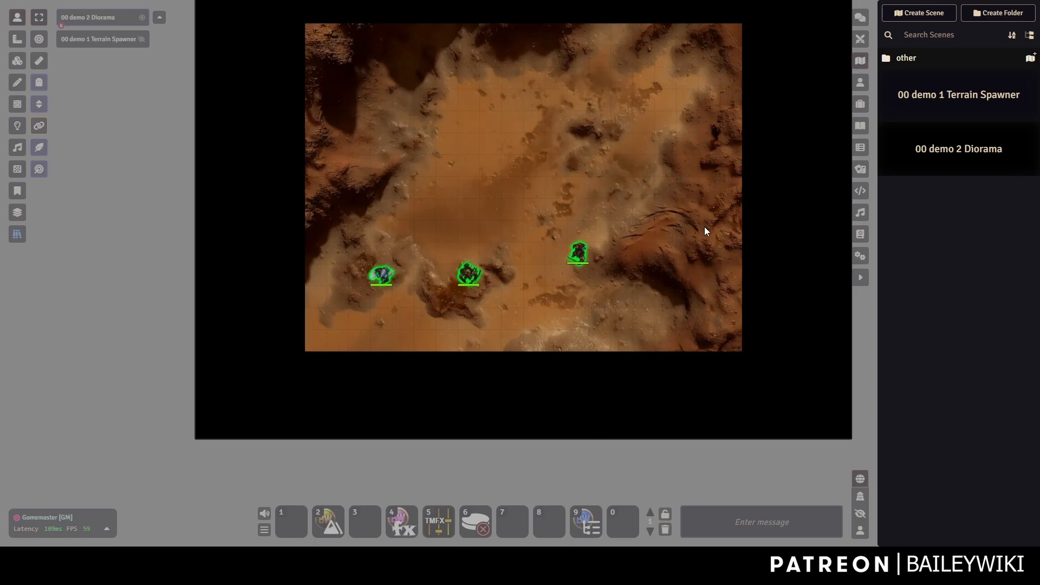
drag(705, 231, 643, 264)
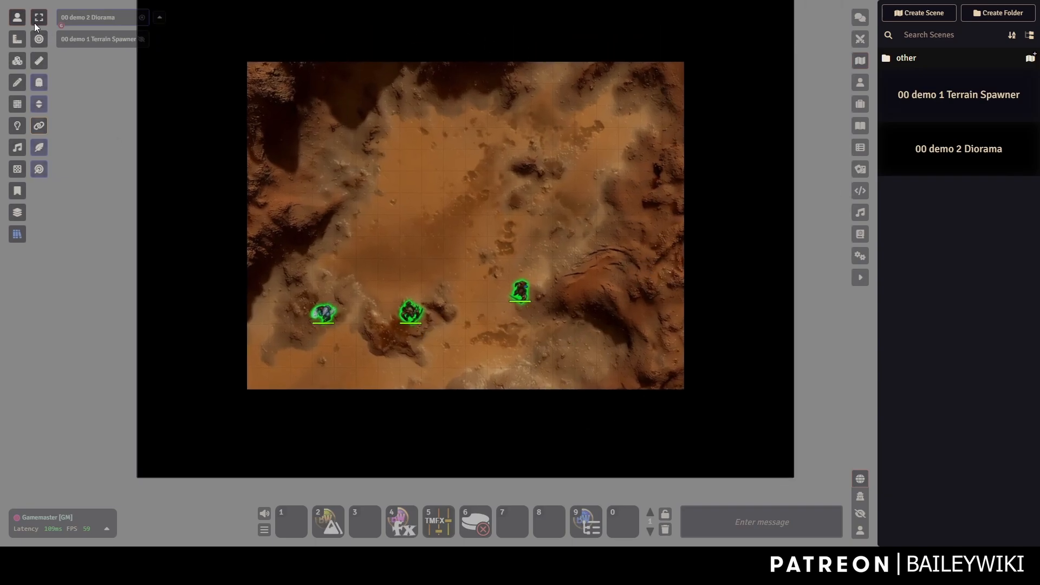
Set the Diorama scene's background colour to black and save the settings.
right_click(84, 18)
click(112, 27)
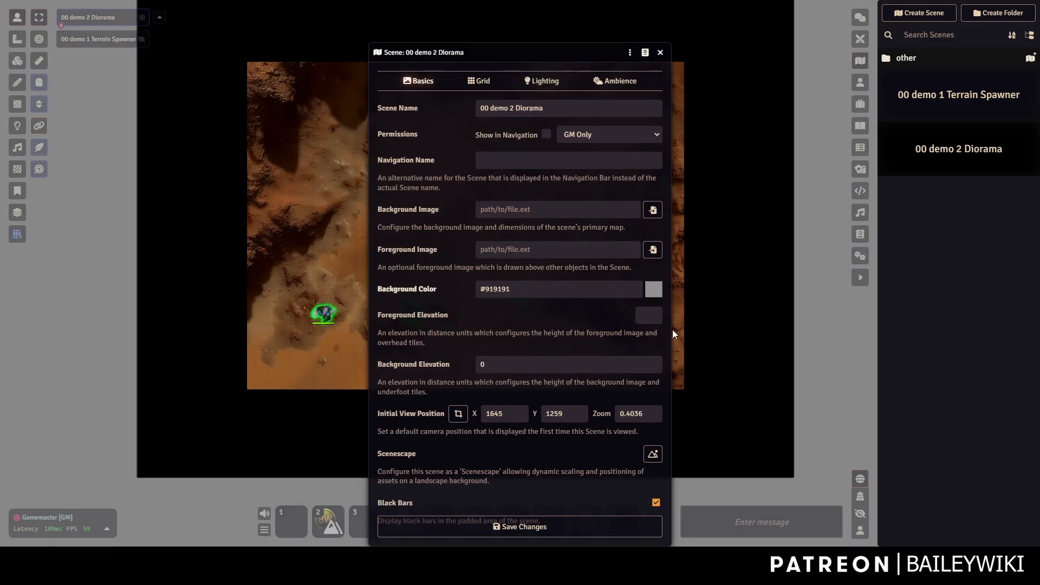
drag(672, 329, 641, 376)
click(457, 328)
click(516, 521)
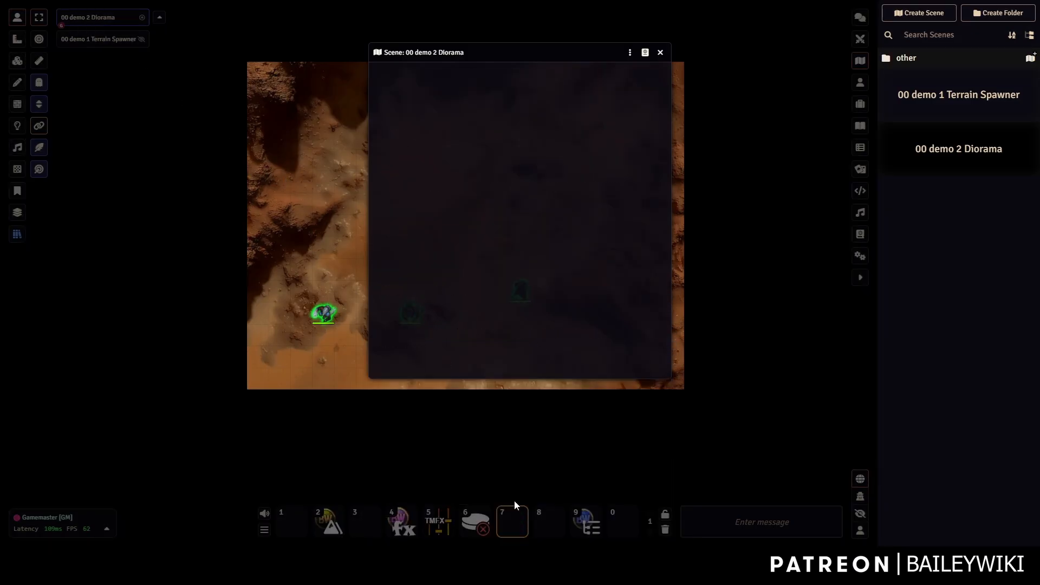
scroll(440, 282, up, 4)
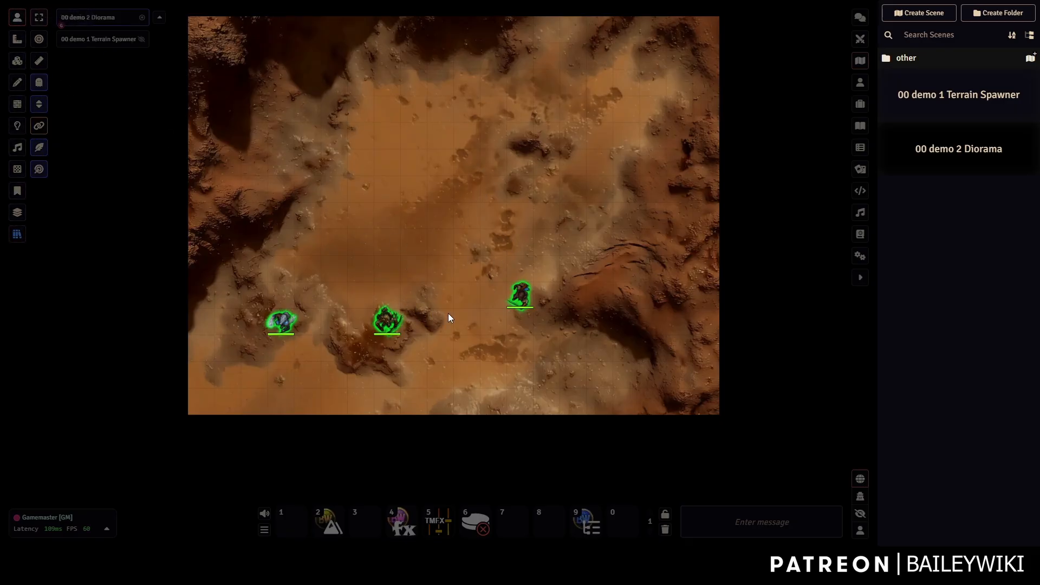
Move the right token up, then include the first ten terrain variants in the tile's Browser.
drag(520, 295, 517, 187)
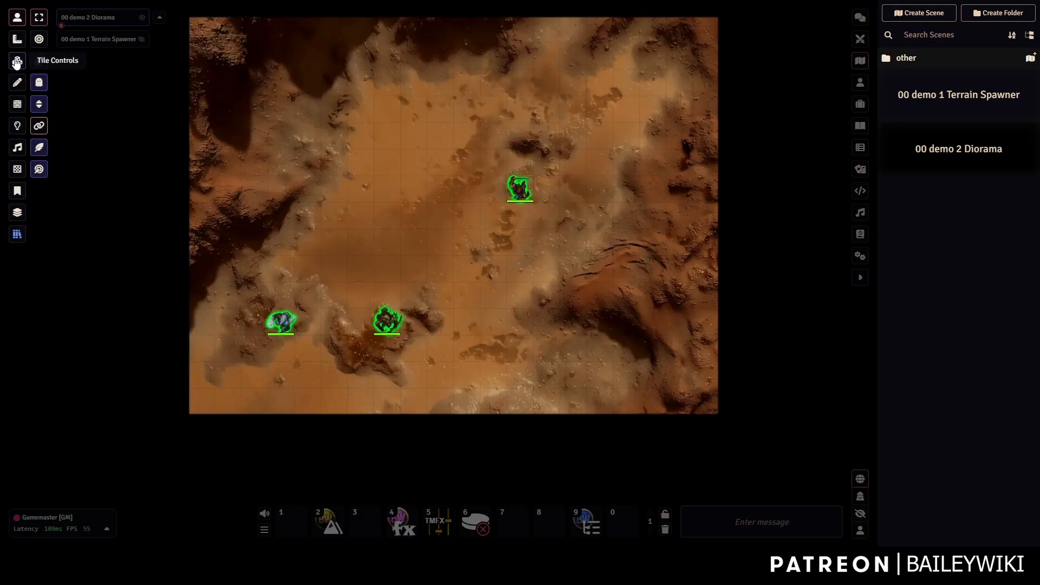
double_click(442, 157)
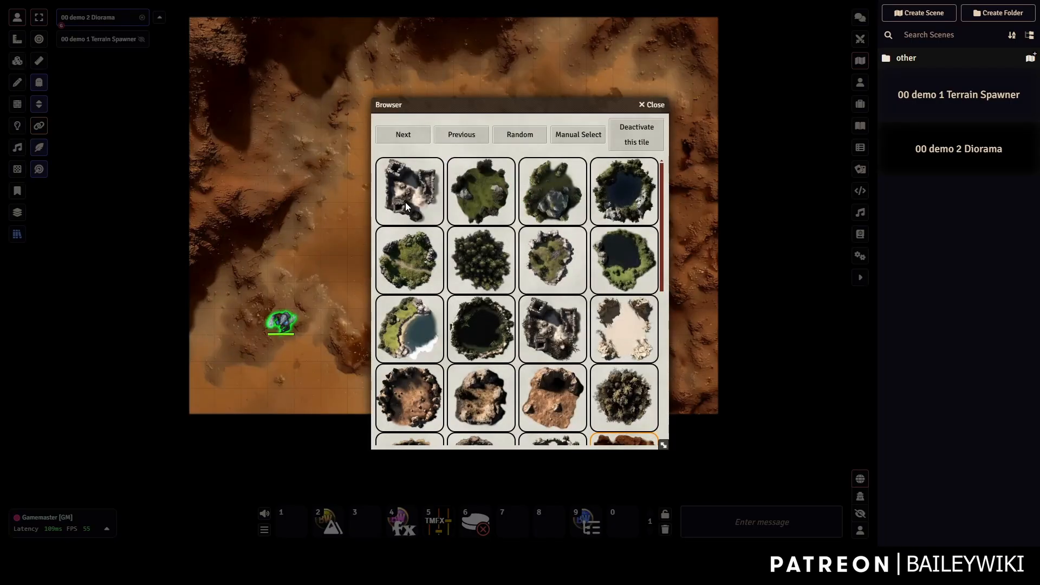
click(493, 192)
click(545, 199)
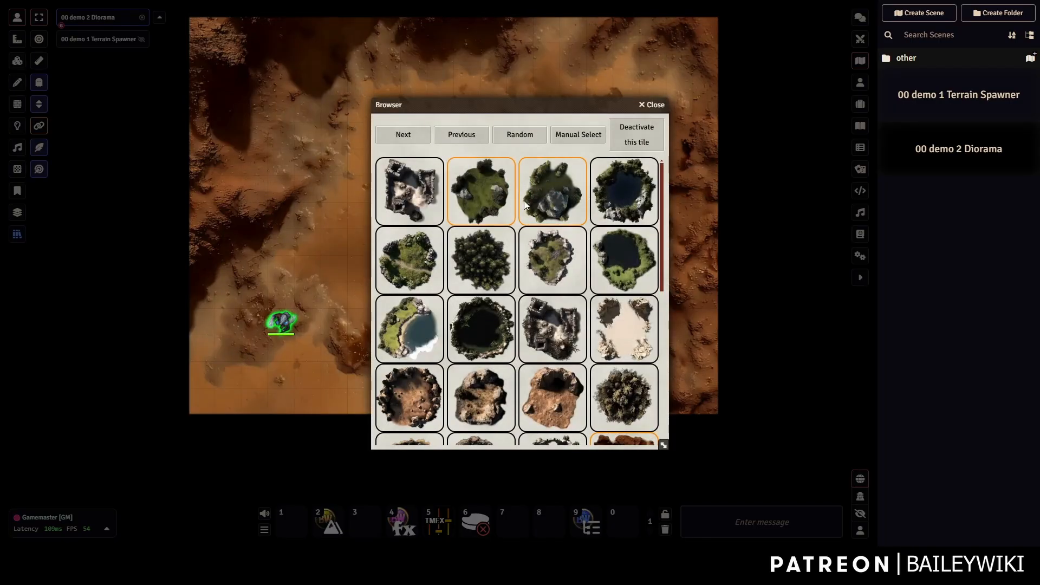
click(423, 191)
click(620, 193)
click(613, 259)
click(553, 257)
click(503, 255)
click(417, 270)
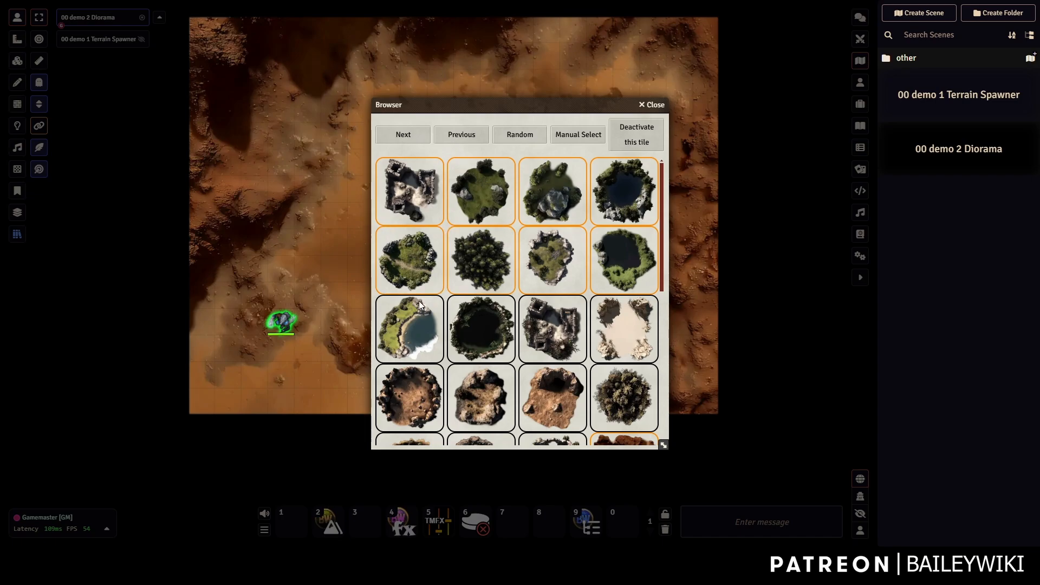
click(418, 302)
click(481, 320)
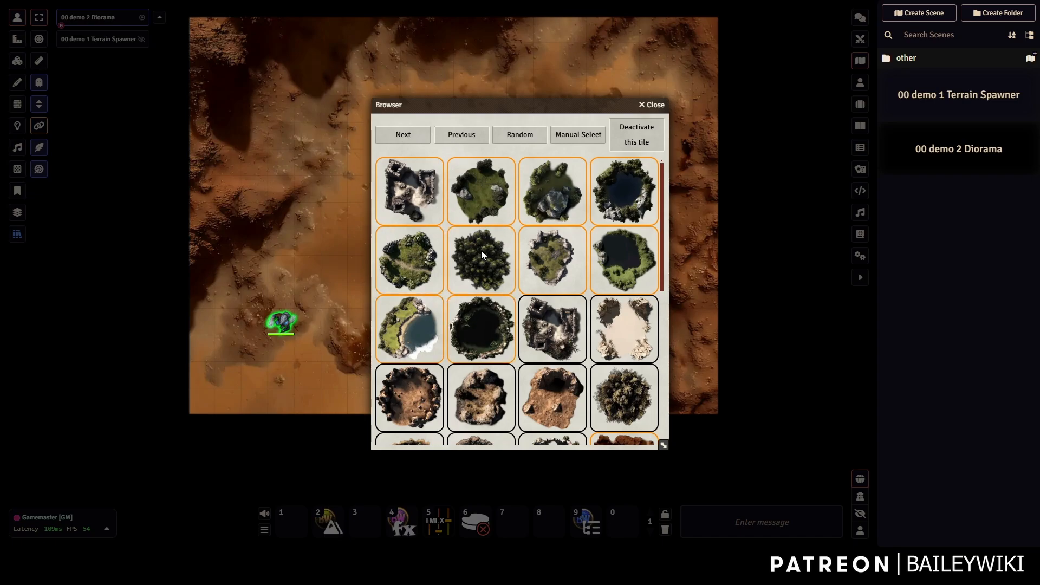
Preview the ruin tile grid, then include six more terrain variants.
click(564, 139)
scroll(541, 260, down, 2)
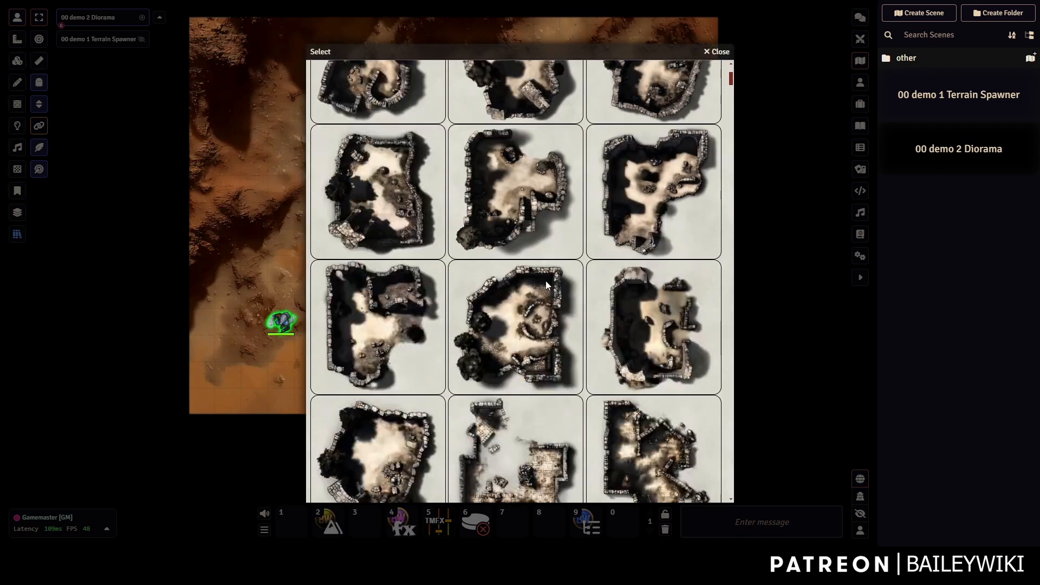
scroll(546, 285, down, 5)
click(715, 53)
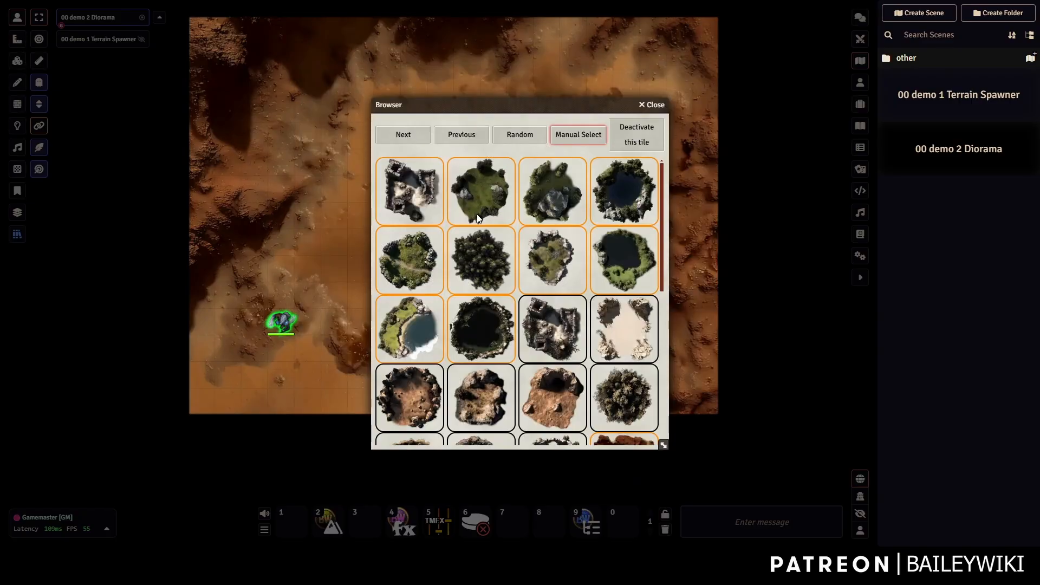
click(626, 332)
click(570, 330)
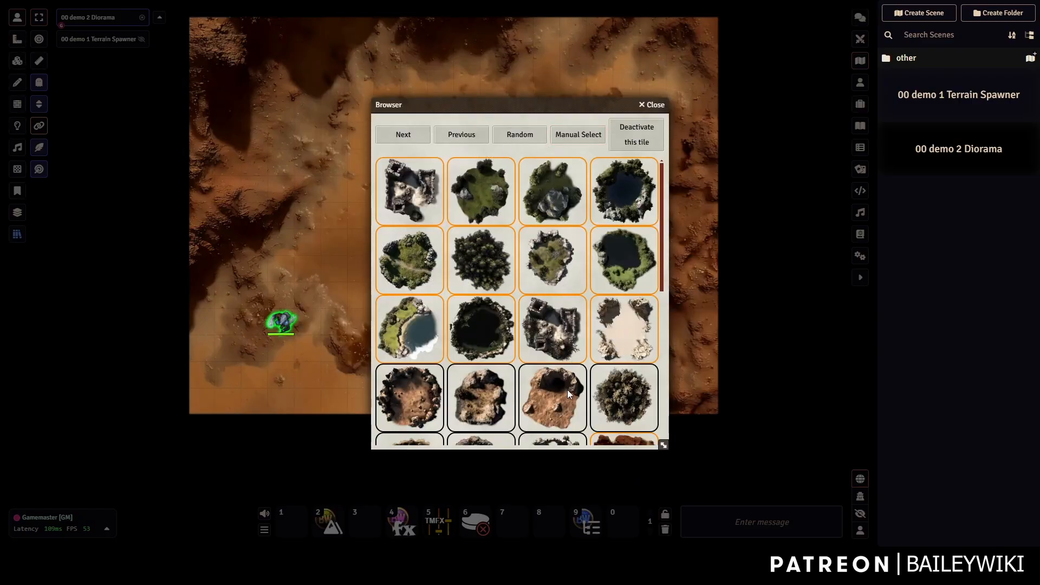
click(567, 389)
click(612, 394)
click(451, 398)
click(410, 397)
scroll(559, 298, down, 5)
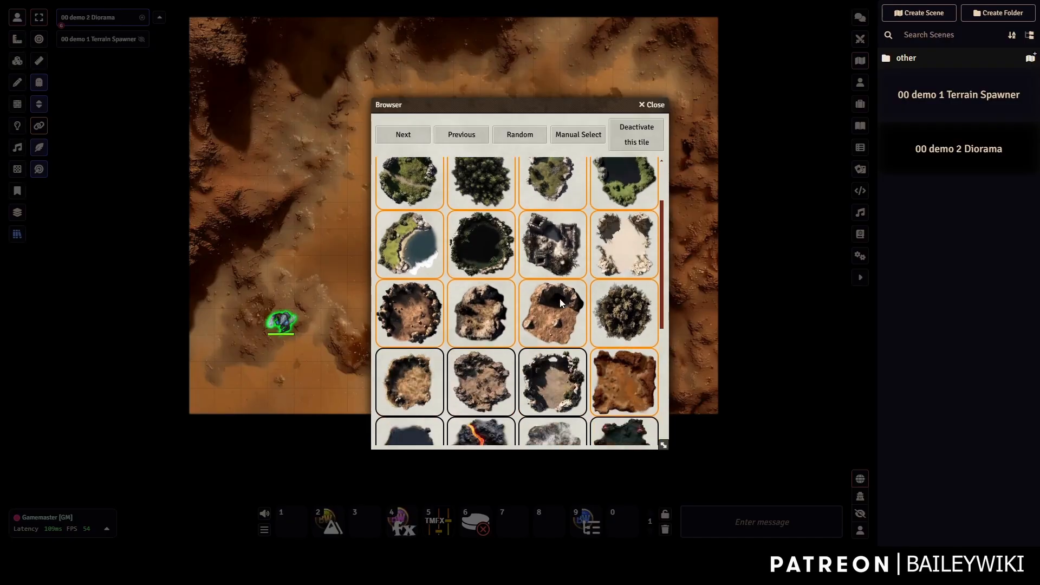
Include the next rows of variants: mossy dark, twig-covered, two lava and the snowy clearing.
click(418, 207)
click(485, 207)
click(552, 206)
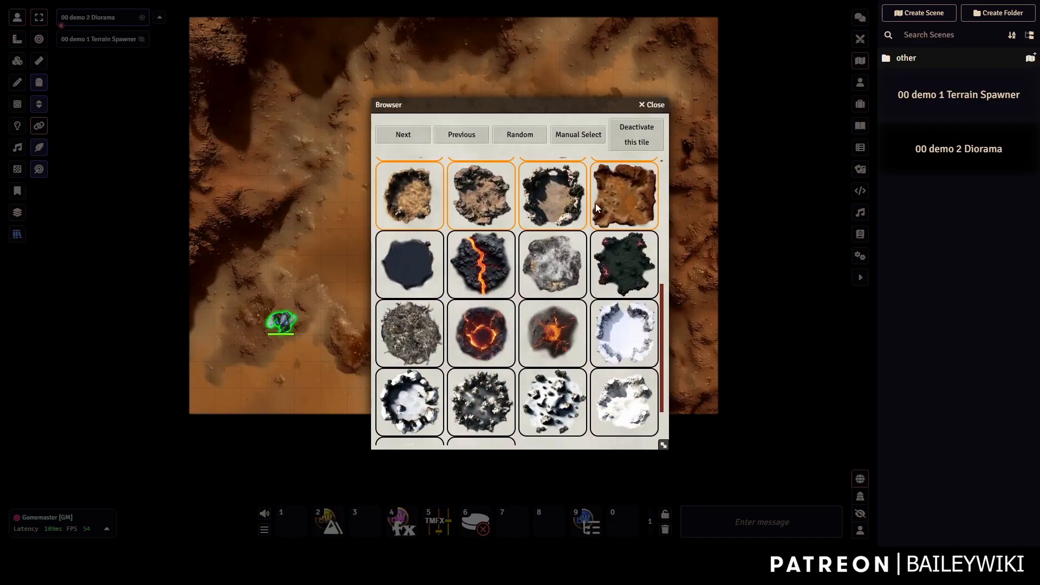
click(599, 205)
click(622, 267)
click(551, 267)
click(482, 269)
click(418, 271)
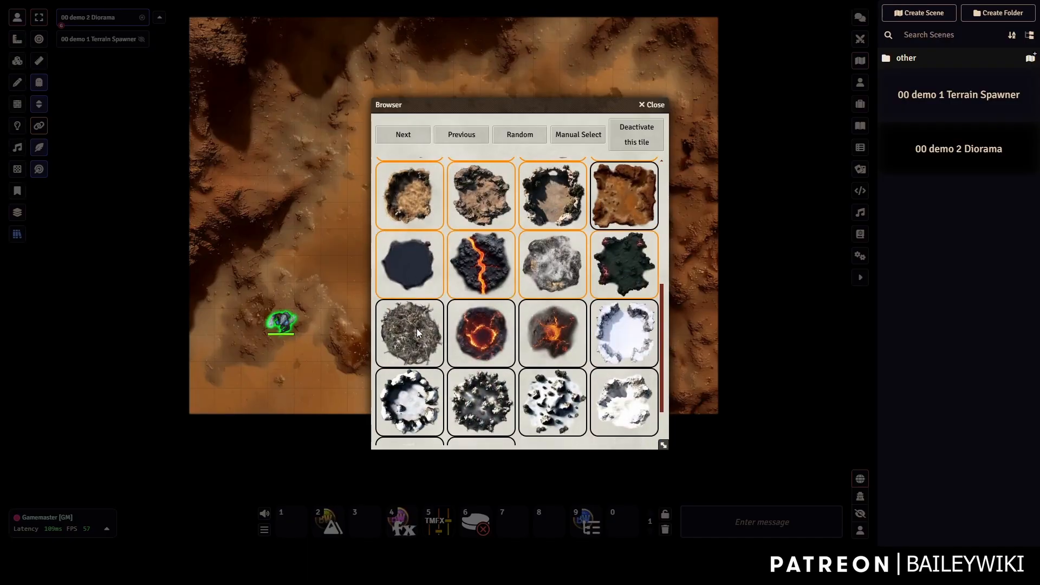
click(417, 328)
click(481, 332)
click(552, 333)
click(622, 336)
Include all remaining snow variants, down to the last two in the grid.
click(622, 415)
click(552, 407)
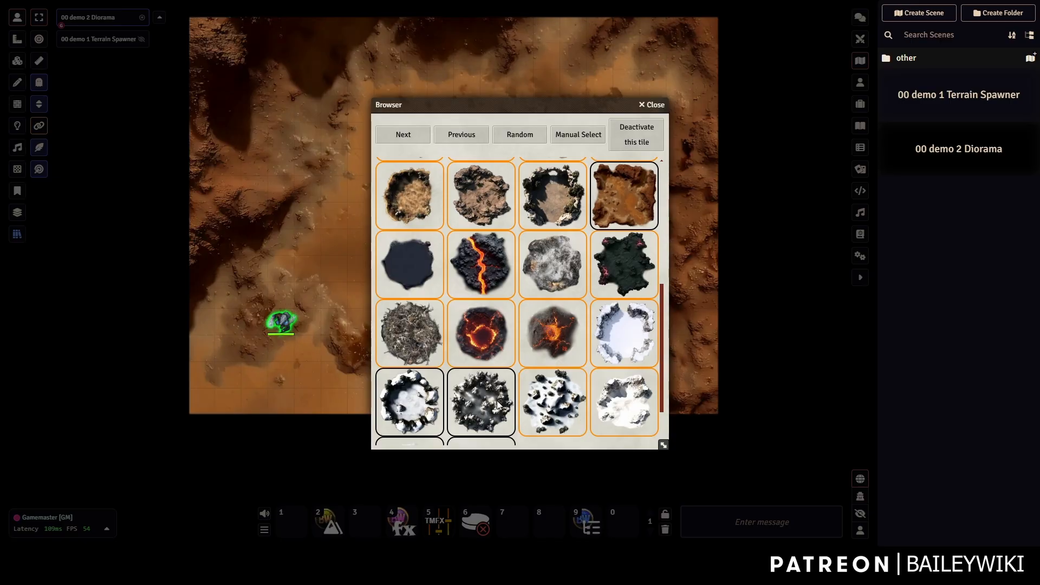
click(466, 408)
click(431, 406)
scroll(503, 322, down, 1)
click(469, 401)
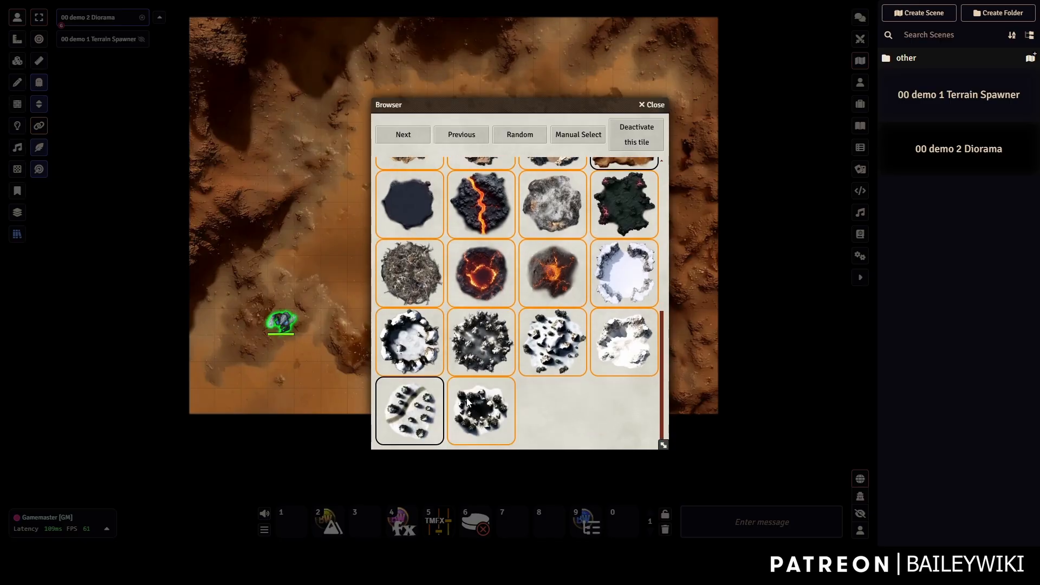
click(410, 386)
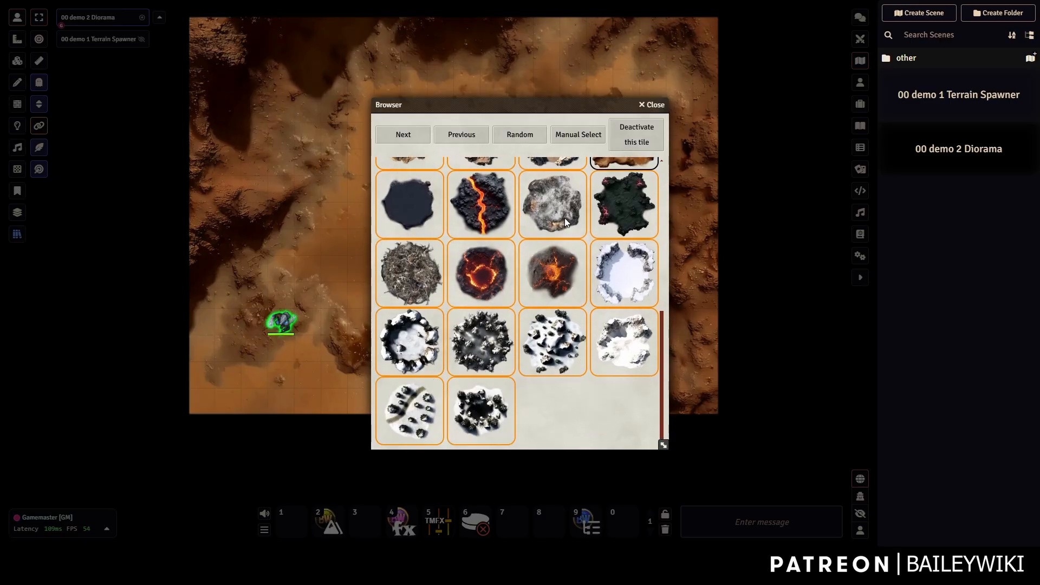
scroll(564, 222, up, 4)
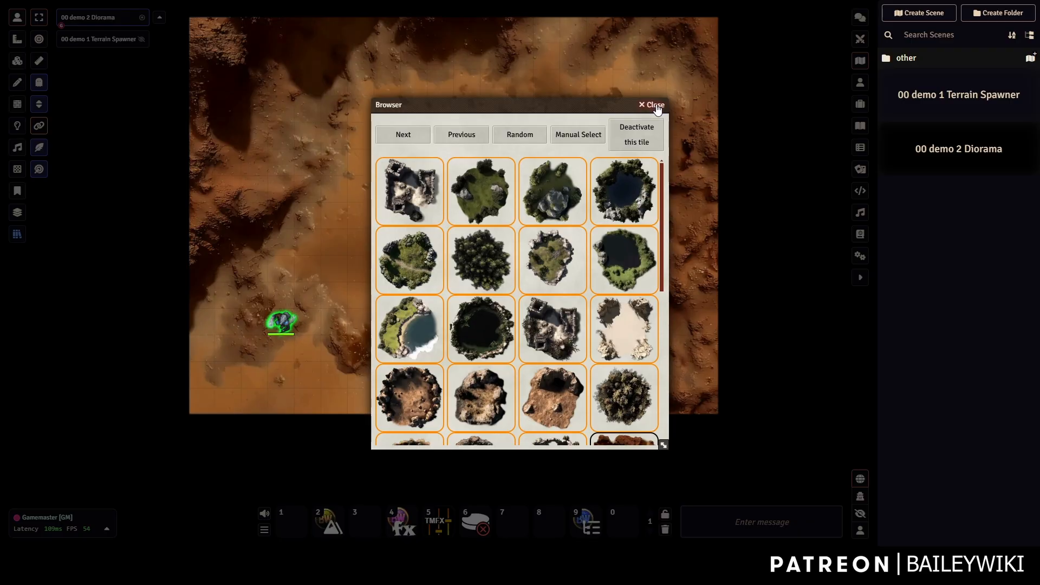
Close the terrain Browser and shift the map view while the terrain cycles biomes.
click(655, 106)
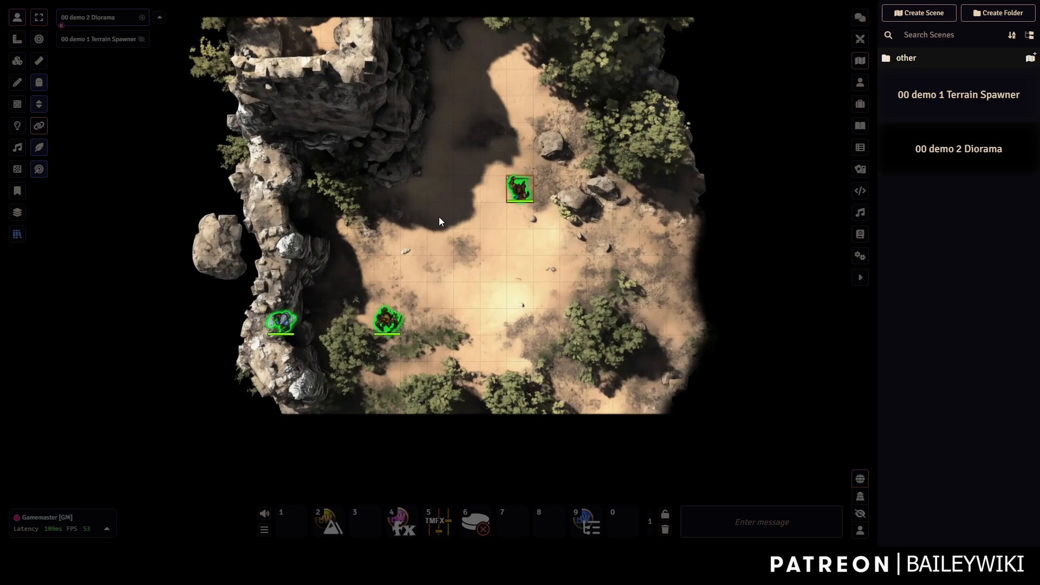
drag(439, 213, 433, 252)
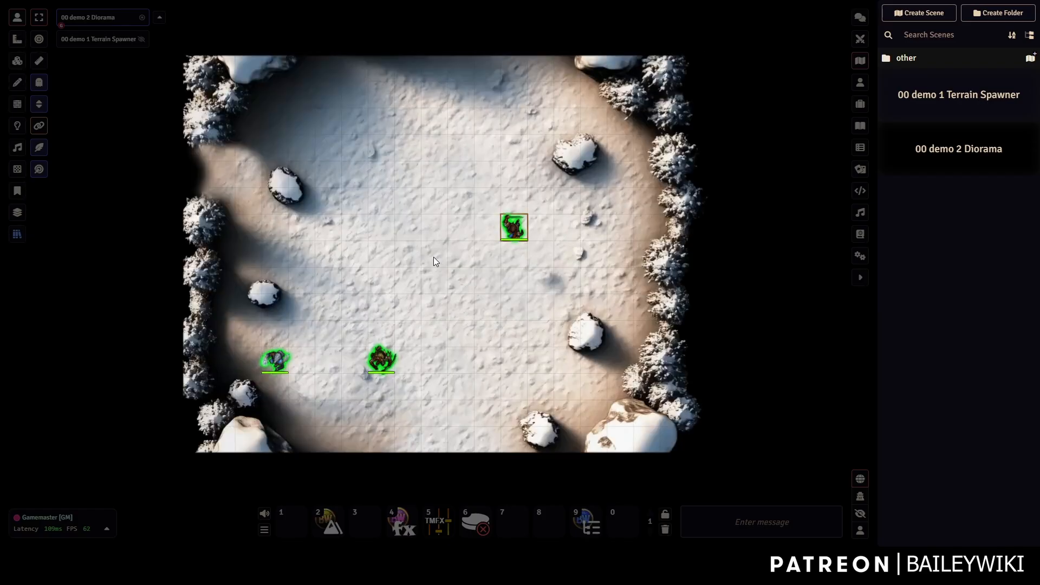
Reopen the terrain variant Browser and exclude the dense forest and four snow variants.
double_click(466, 264)
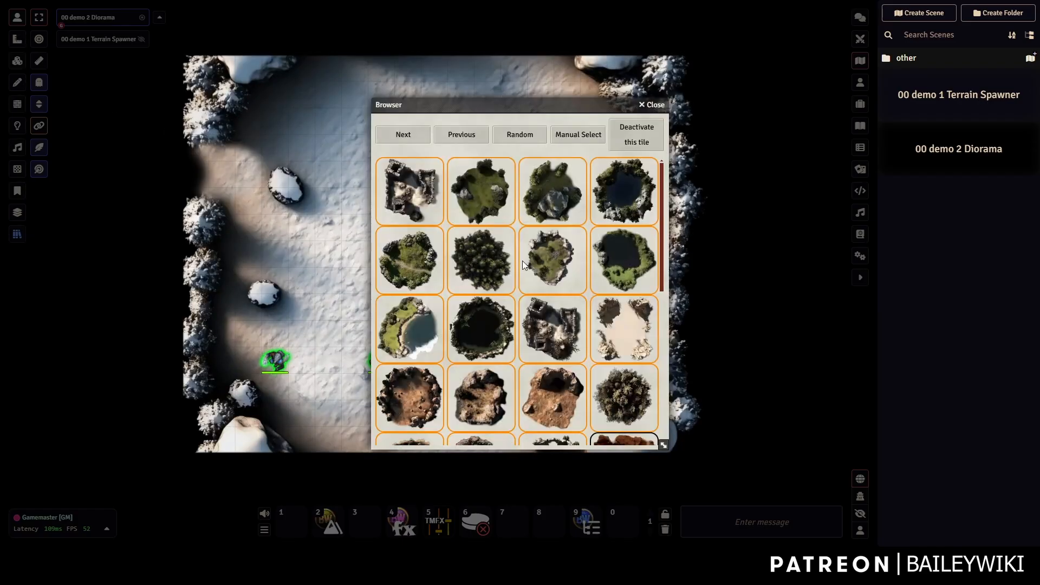
click(486, 256)
scroll(515, 344, down, 5)
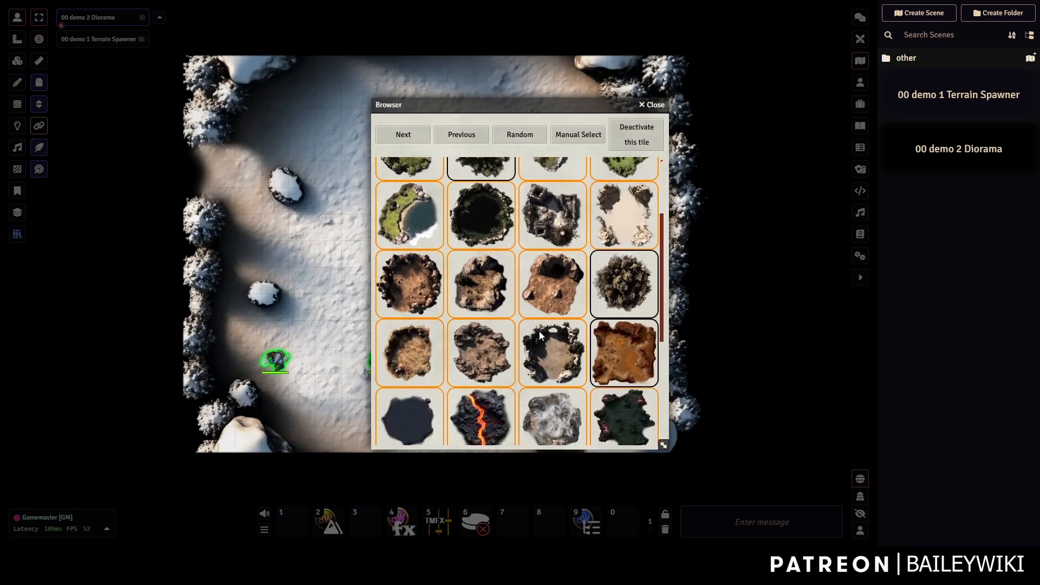
click(452, 346)
click(418, 354)
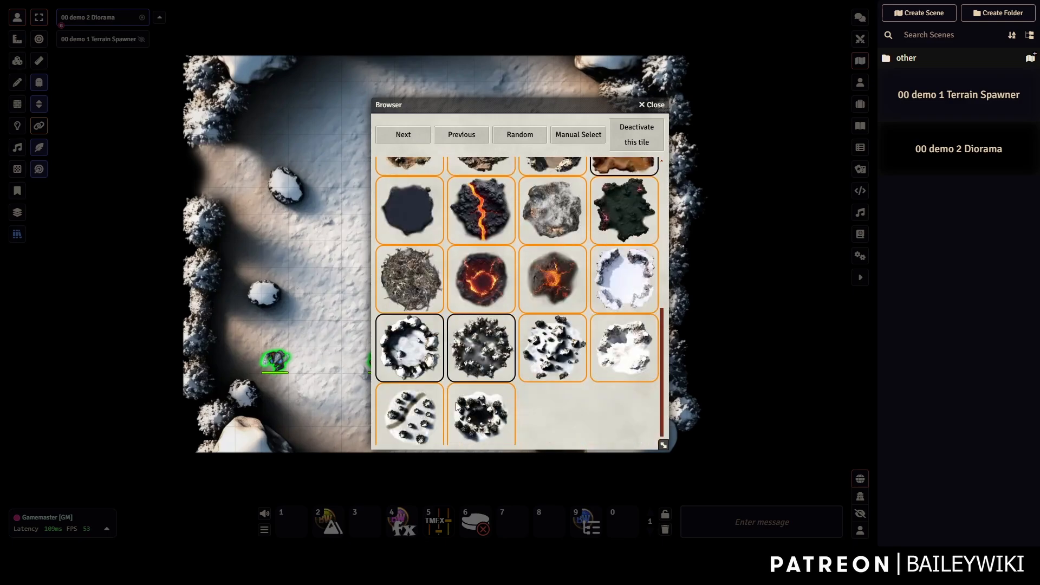
click(418, 404)
click(457, 404)
Exclude the remaining snow, snowy clearing, lava, lava ring and twig-covered variants.
click(549, 353)
click(613, 347)
click(628, 291)
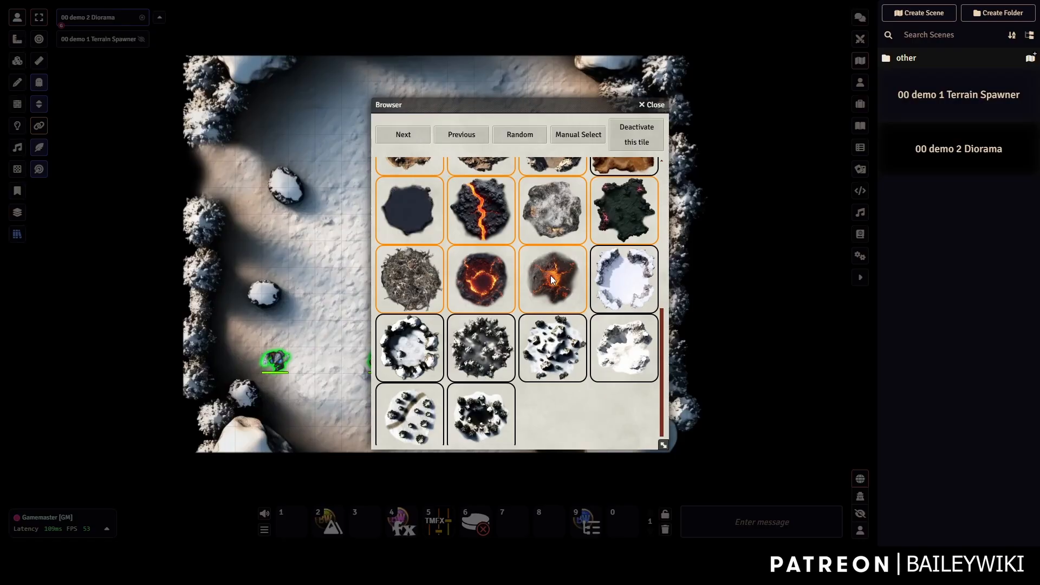
click(553, 280)
scroll(478, 347, up, 1)
click(502, 344)
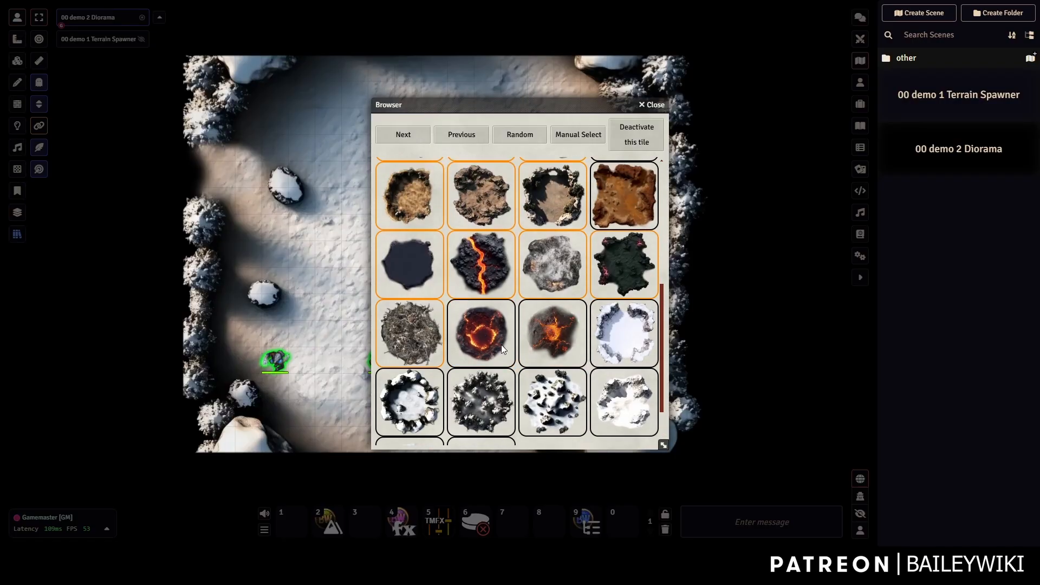
click(408, 339)
Close the Browser and click the terrain tile five times to cycle through biomes.
click(652, 105)
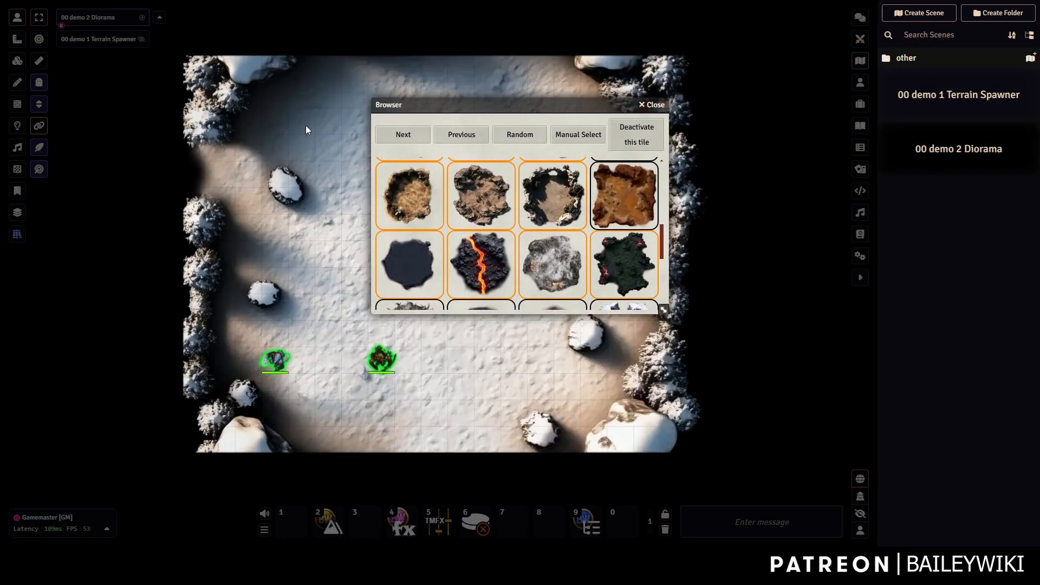
click(18, 17)
click(379, 218)
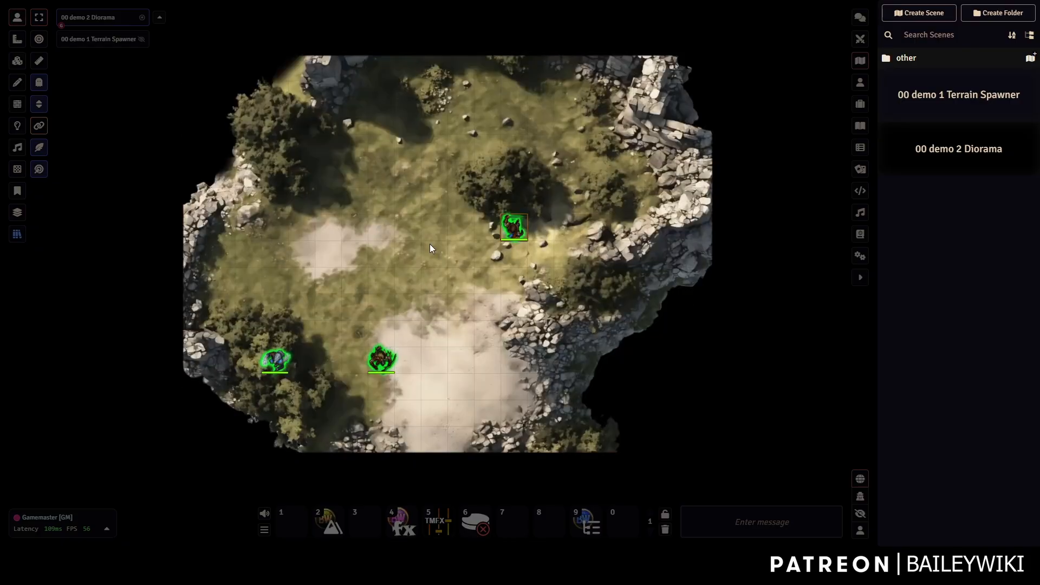
click(430, 245)
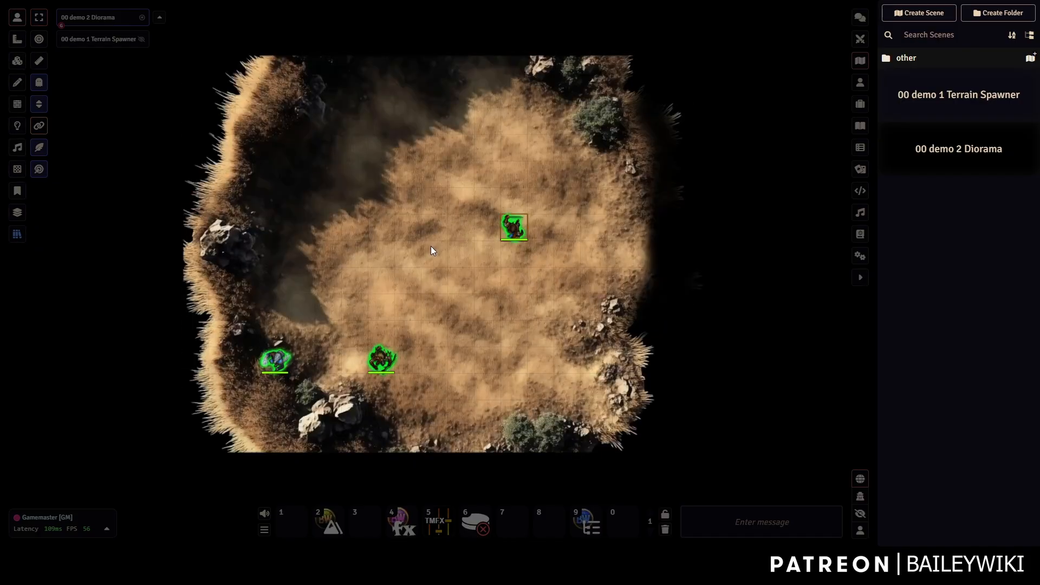
click(431, 246)
click(431, 247)
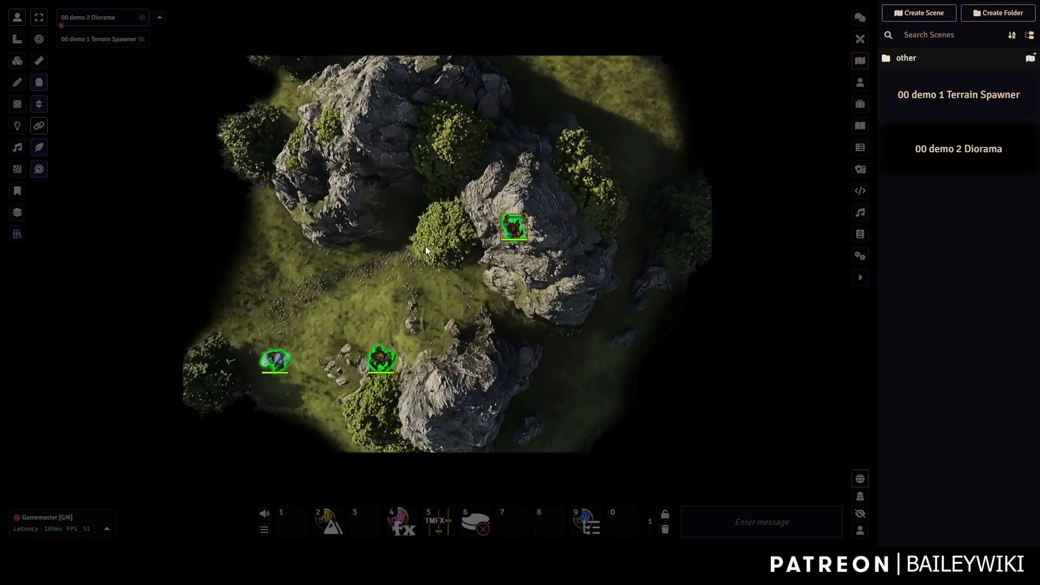
click(426, 248)
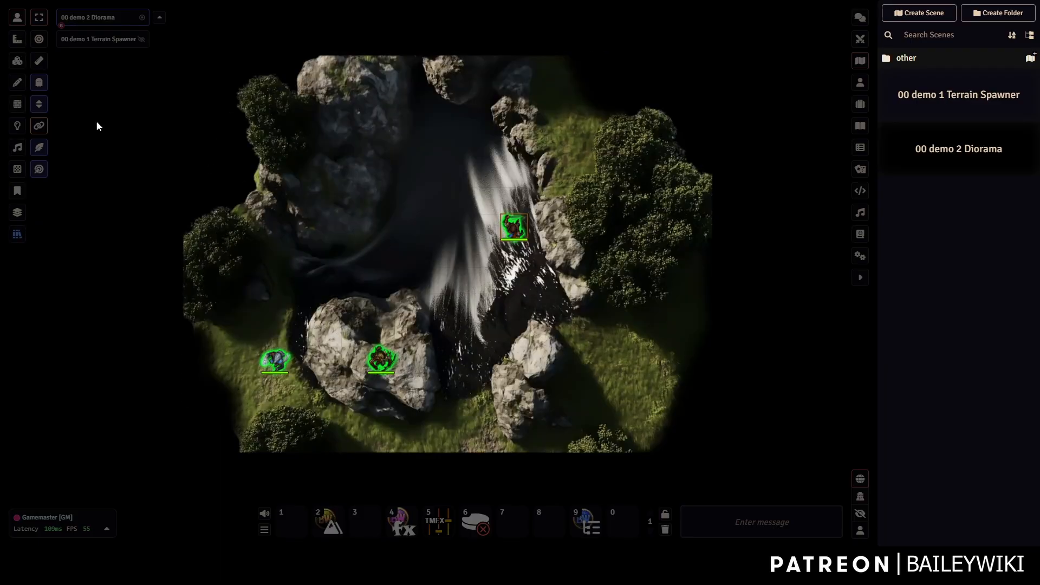
Cycle the terrain to a grassy biome and move a token one square left.
click(18, 61)
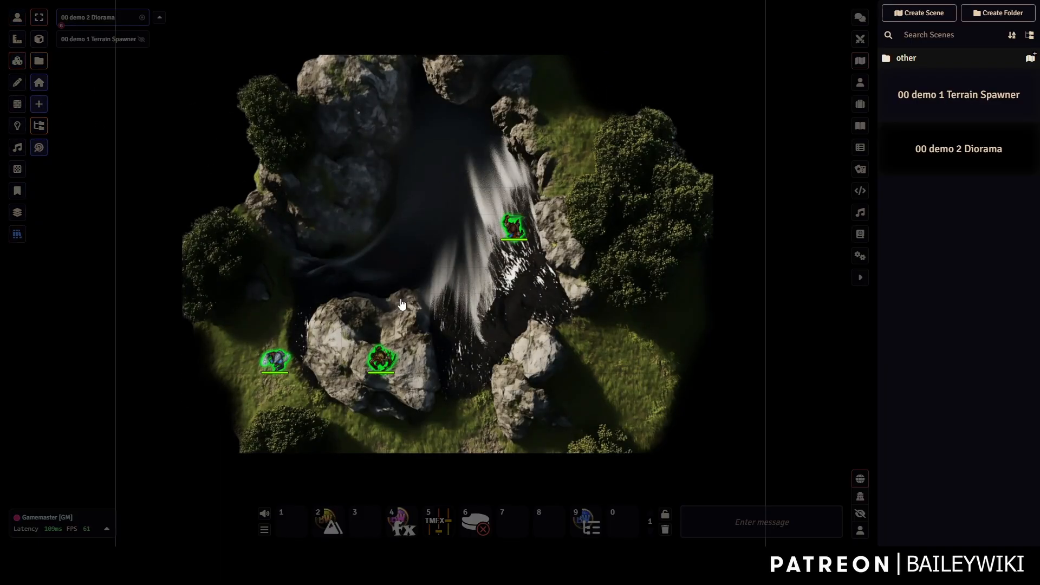
click(15, 24)
click(371, 246)
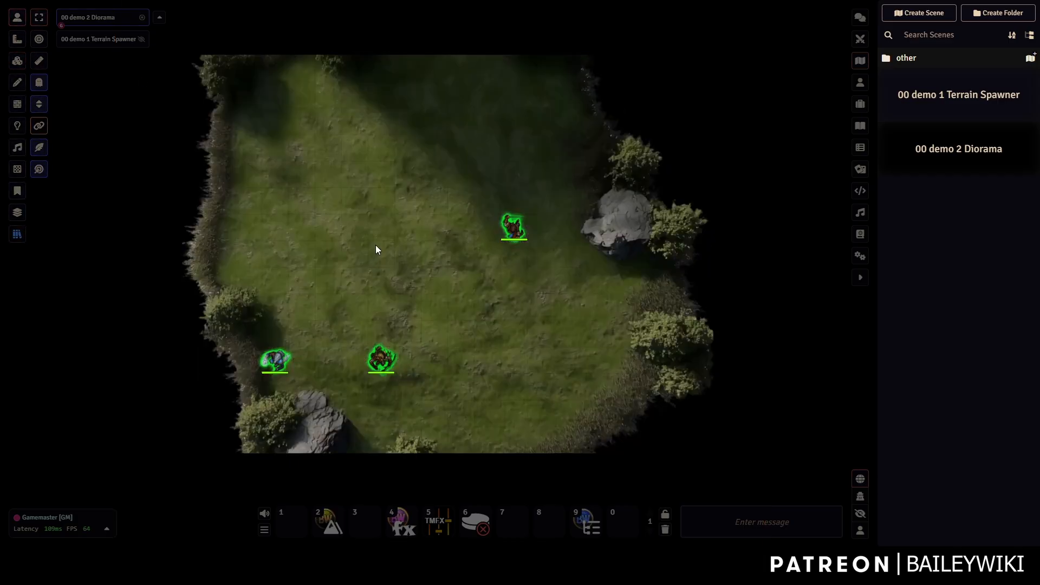
click(16, 61)
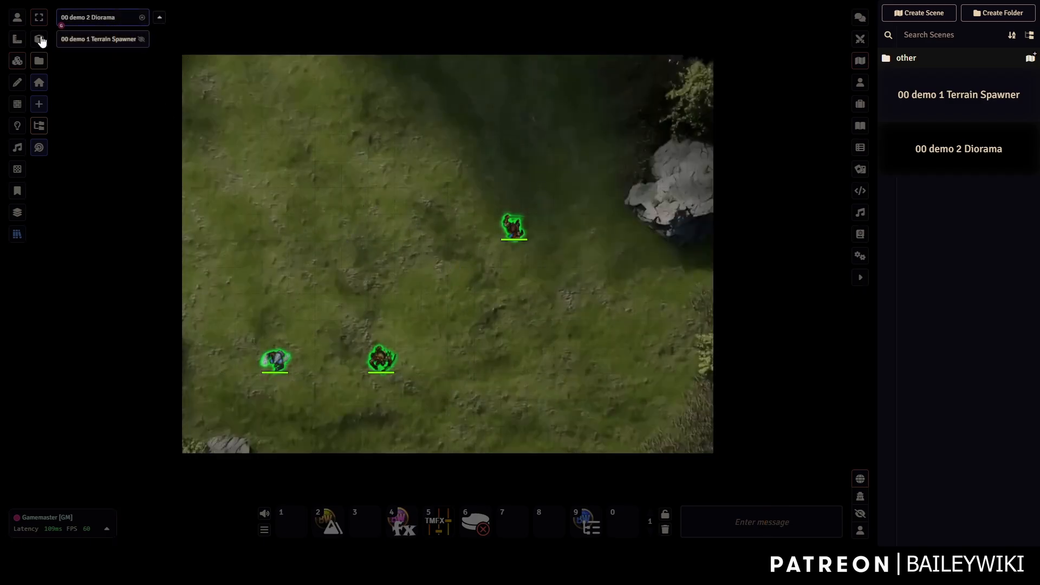
click(17, 17)
drag(508, 227, 411, 216)
scroll(411, 218, down, 4)
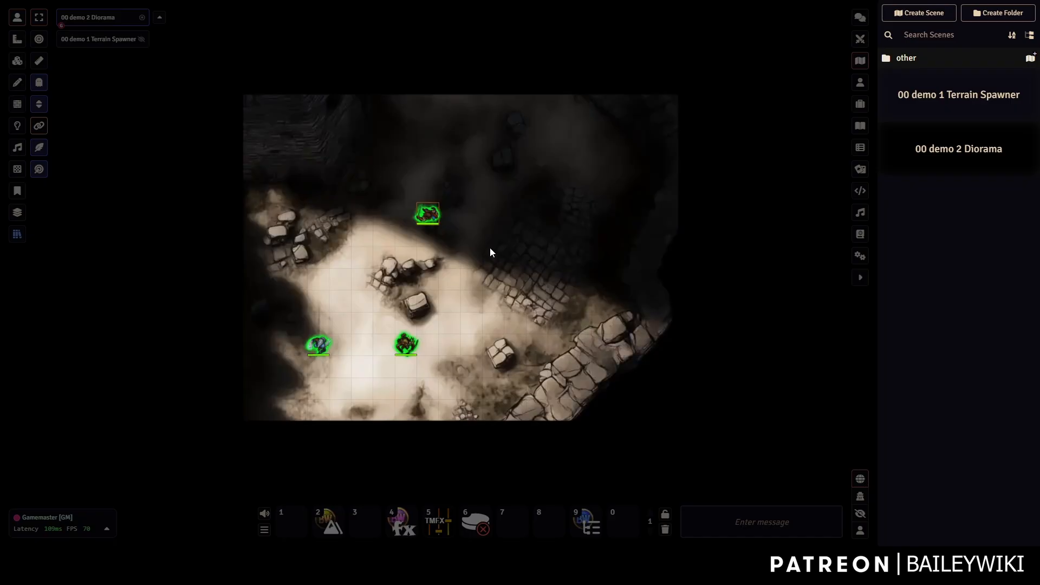
Export the Muddy diorama preset to the Presets MAIN compendium.
click(17, 233)
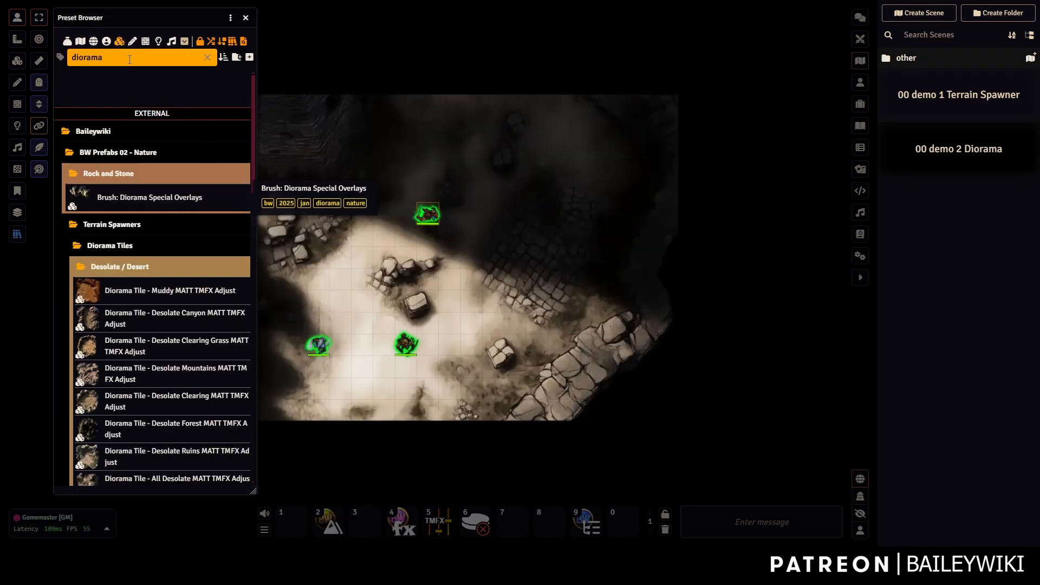
drag(127, 57, 59, 63)
right_click(135, 291)
click(112, 430)
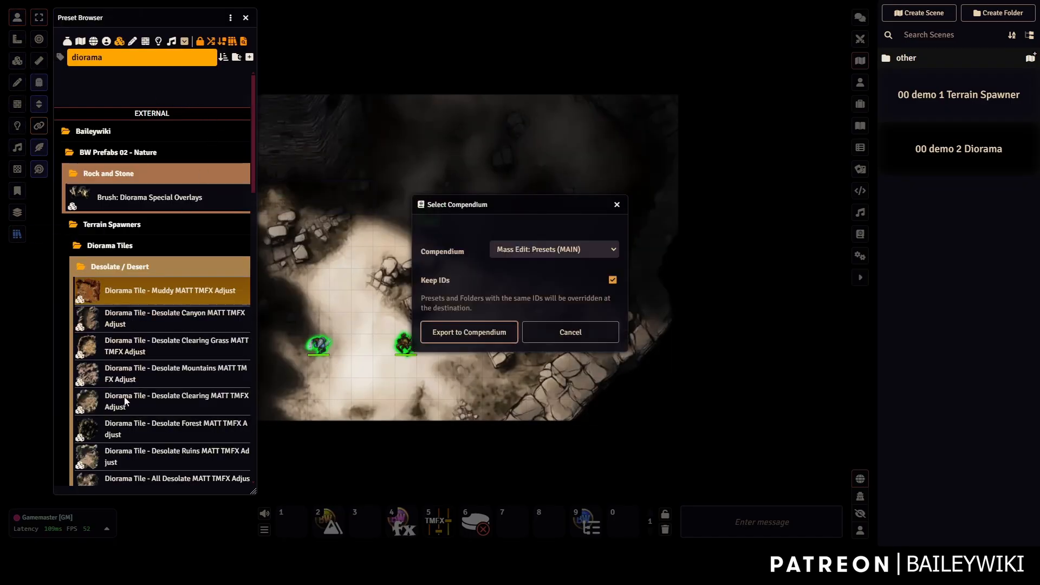
click(469, 332)
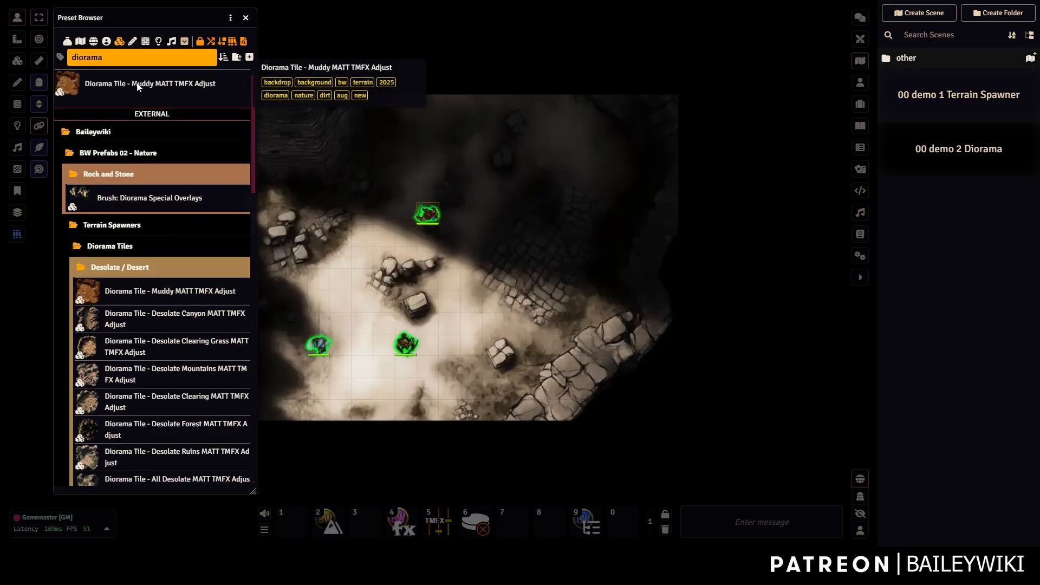
Edit the exported Muddy preset, removing the nature, dirt and aug tags, and apply.
right_click(136, 84)
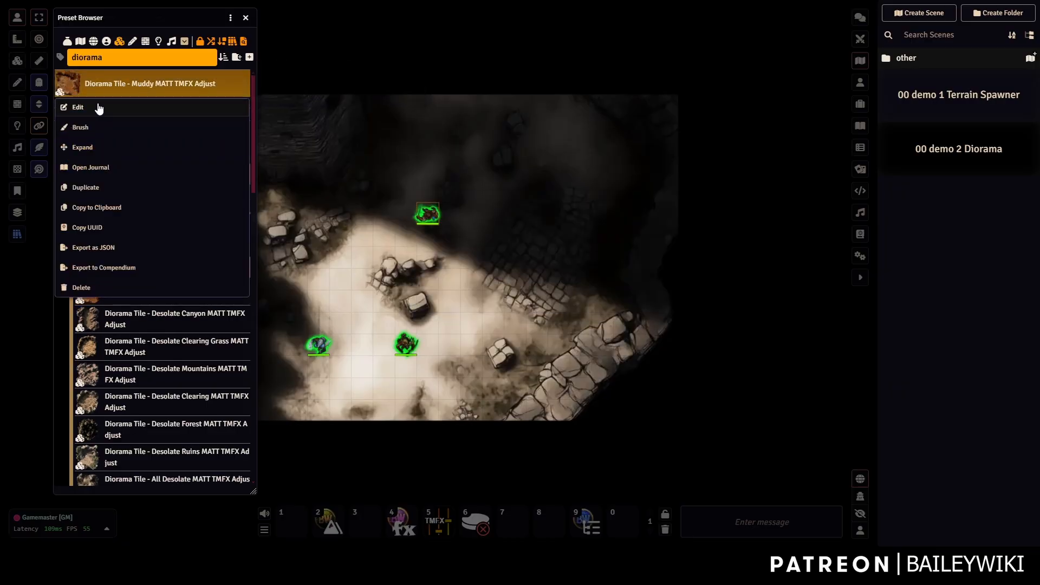
click(82, 108)
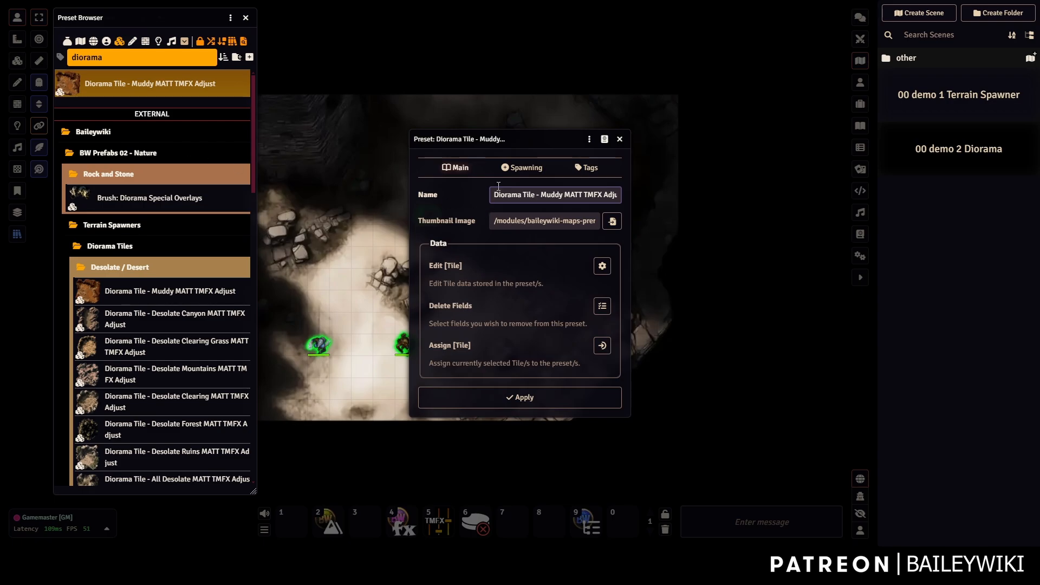
click(583, 169)
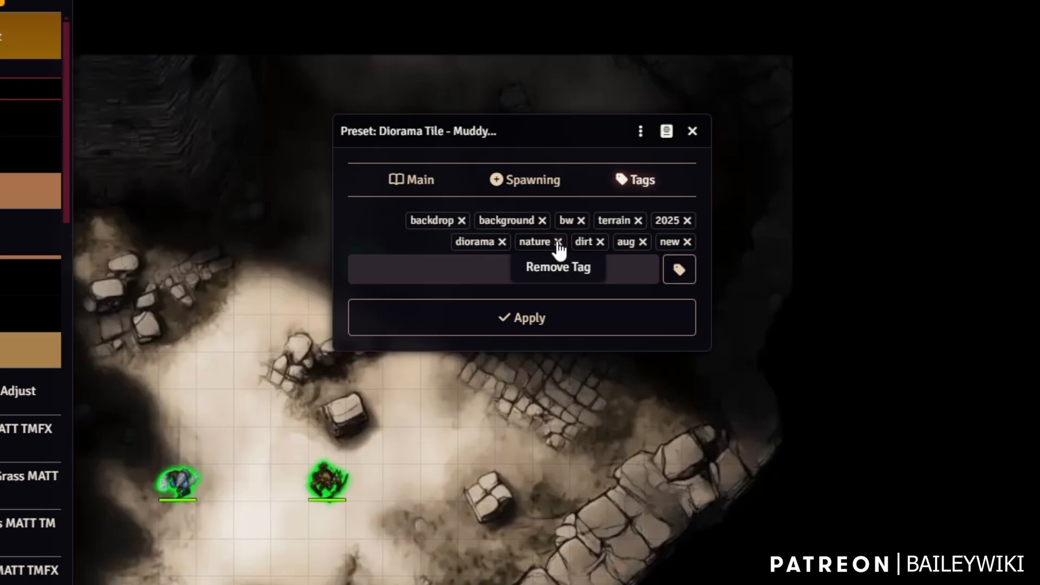
click(557, 242)
click(600, 242)
click(642, 242)
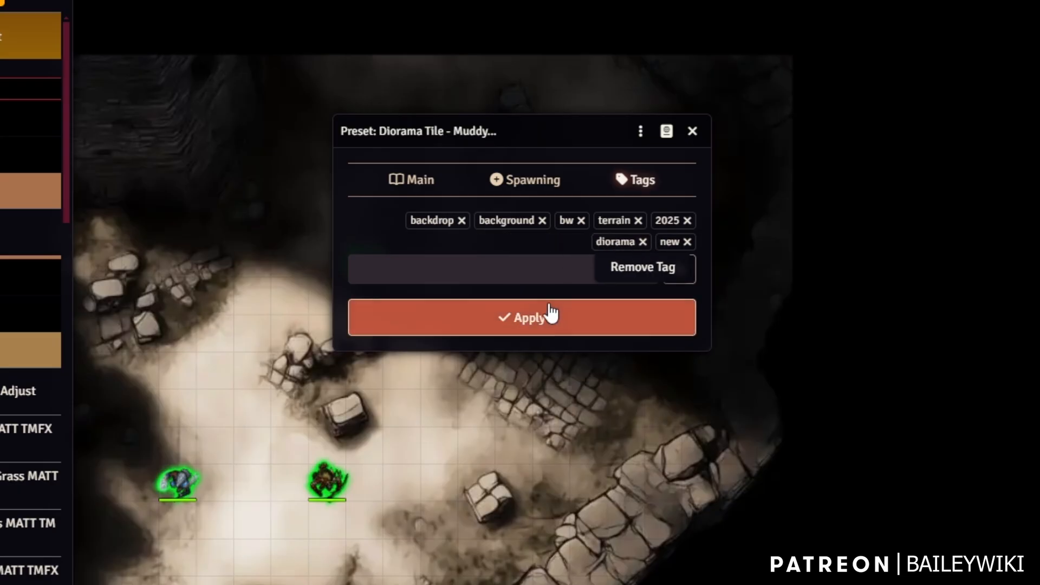
click(506, 265)
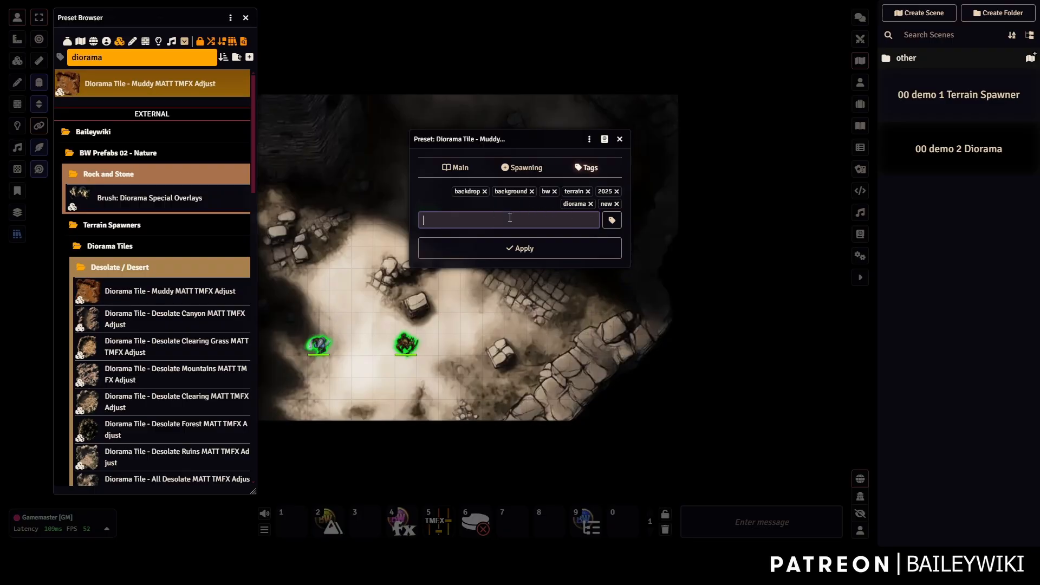
Close the preset editor and untick Hide Preset Compendiums in Baileywiki Mass Edit settings.
click(619, 141)
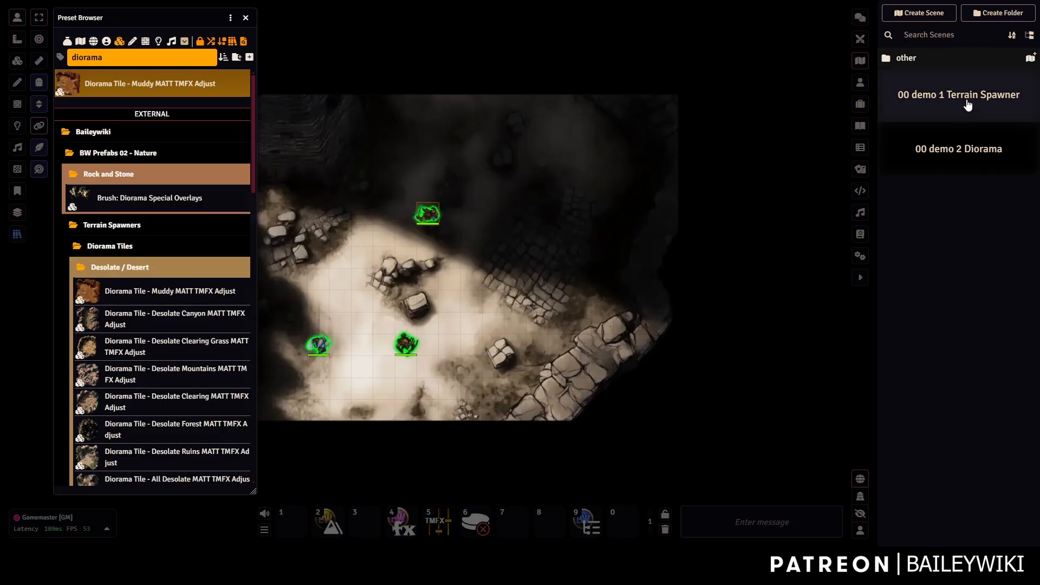
click(860, 255)
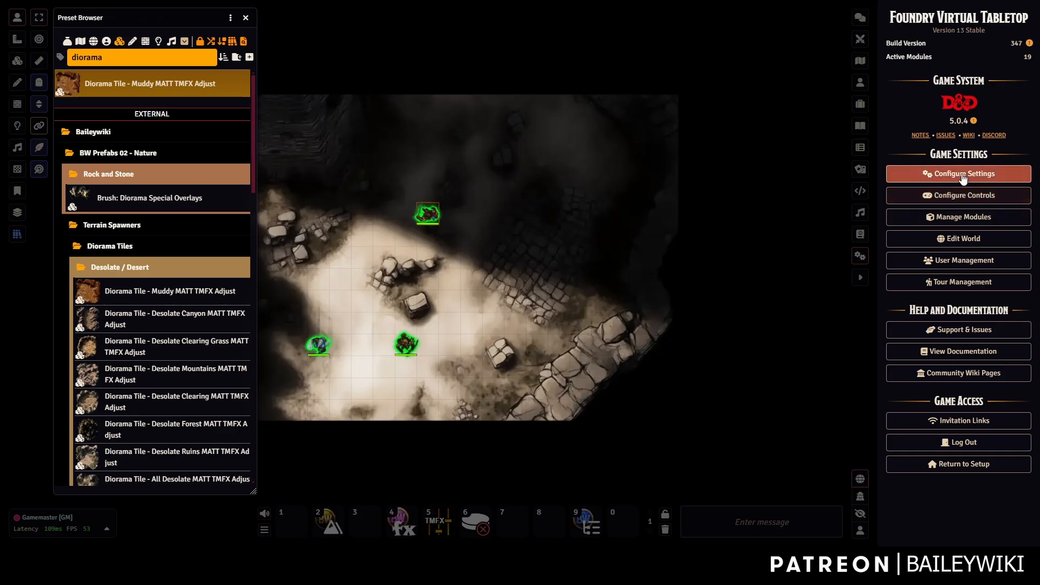
click(945, 174)
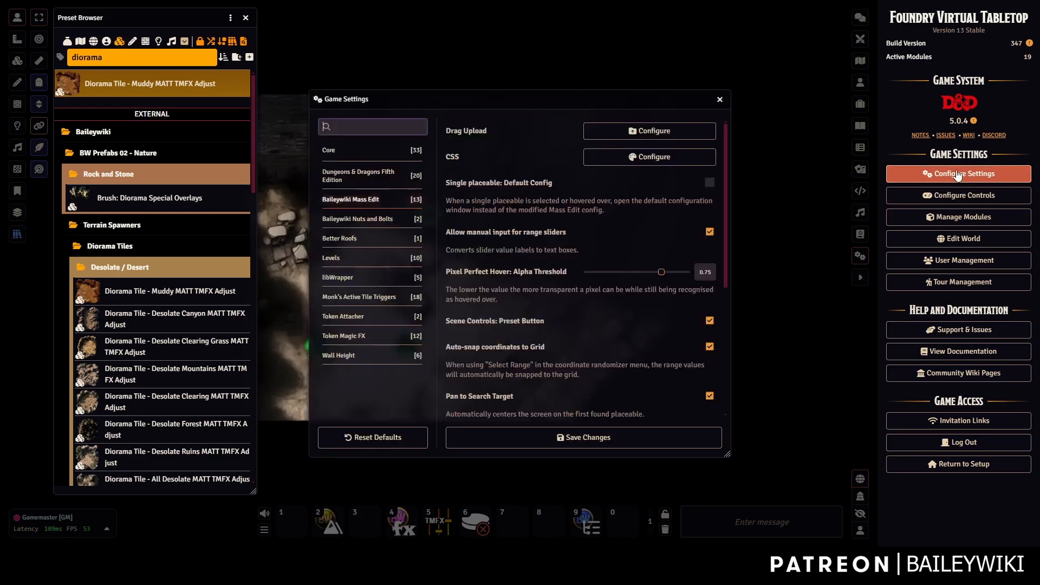
click(356, 200)
scroll(503, 264, down, 5)
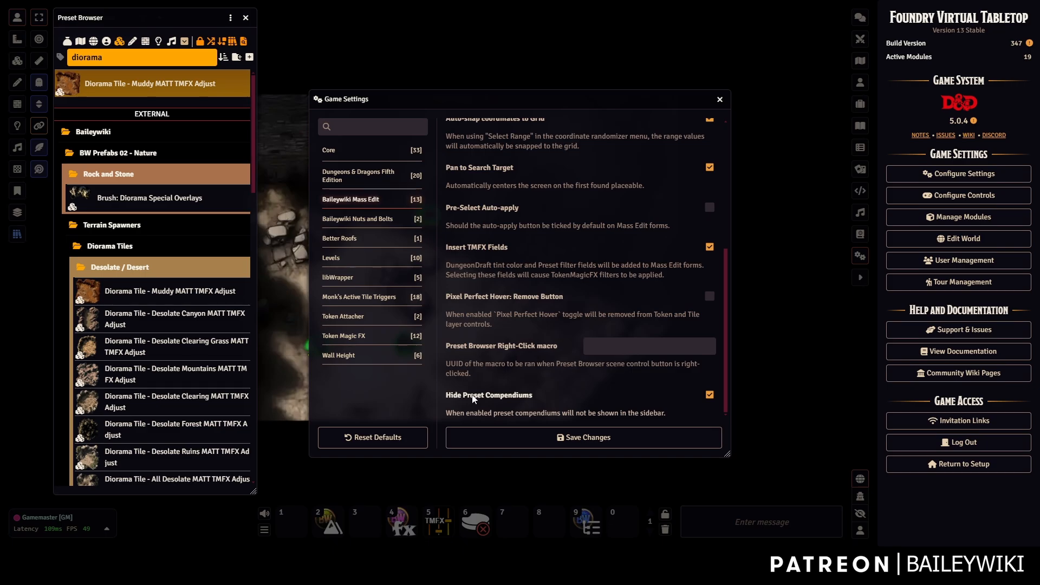
click(711, 399)
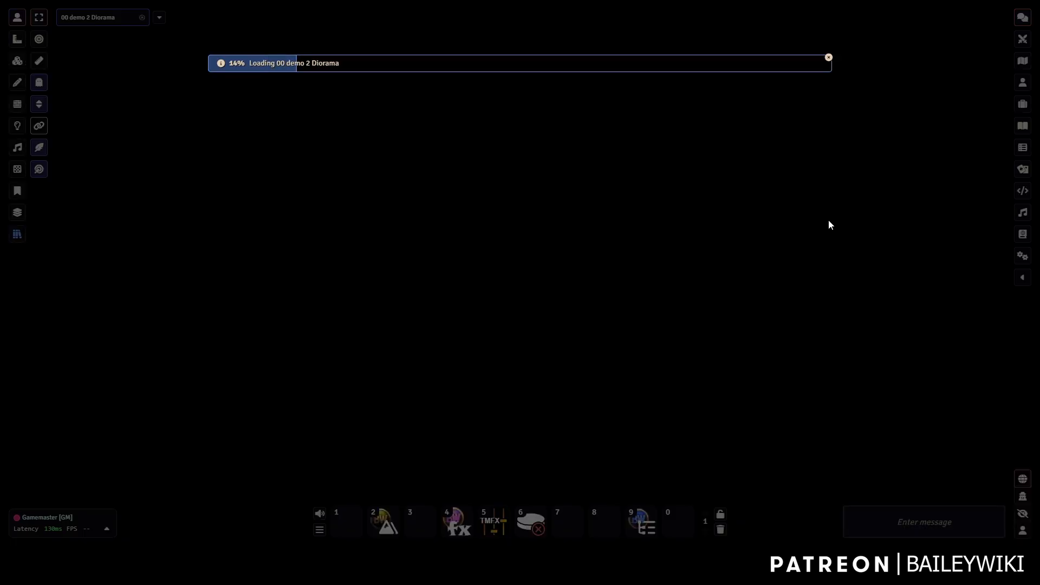
Expand Baileywiki Content, Prefabs, Scenes and Scenes - Free in the Compendium Packs list.
click(1022, 234)
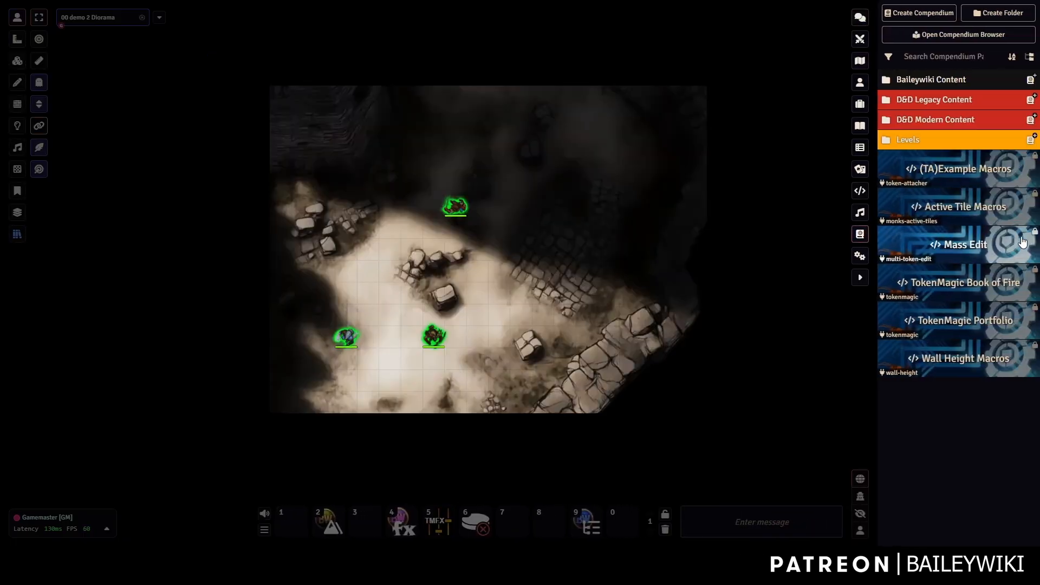
click(933, 80)
click(915, 100)
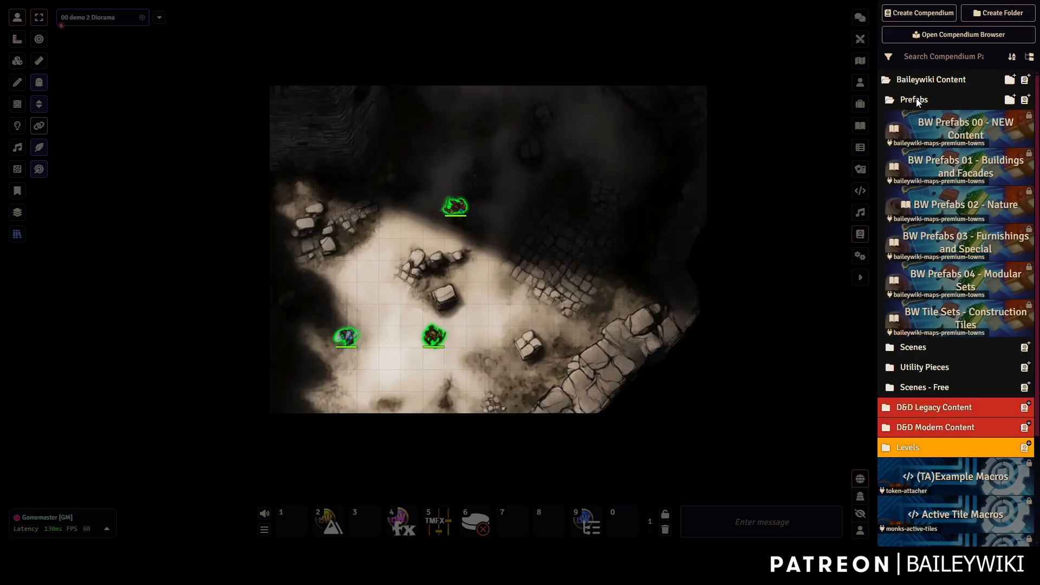
click(915, 347)
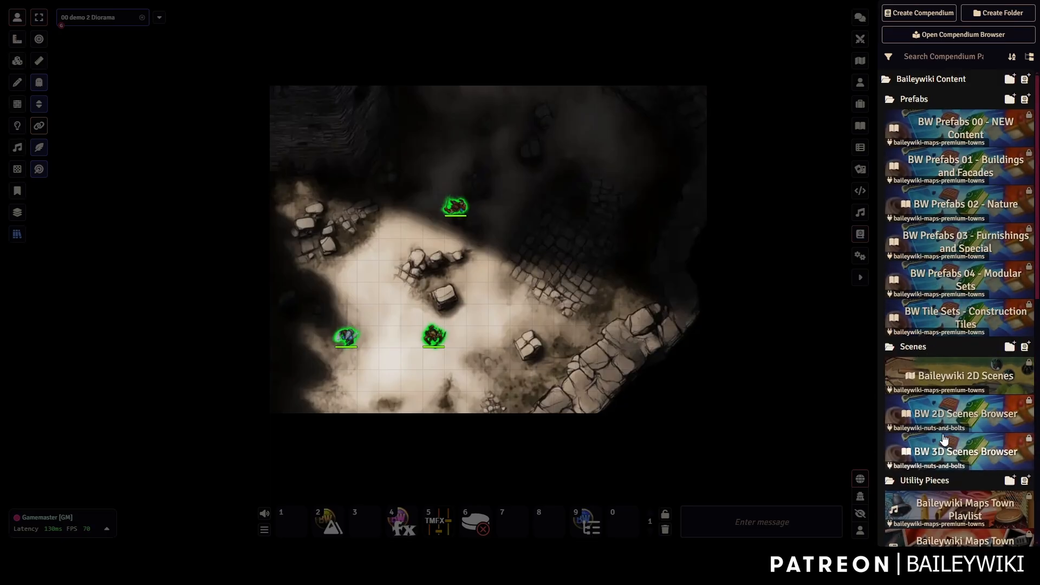
scroll(925, 480, down, 7)
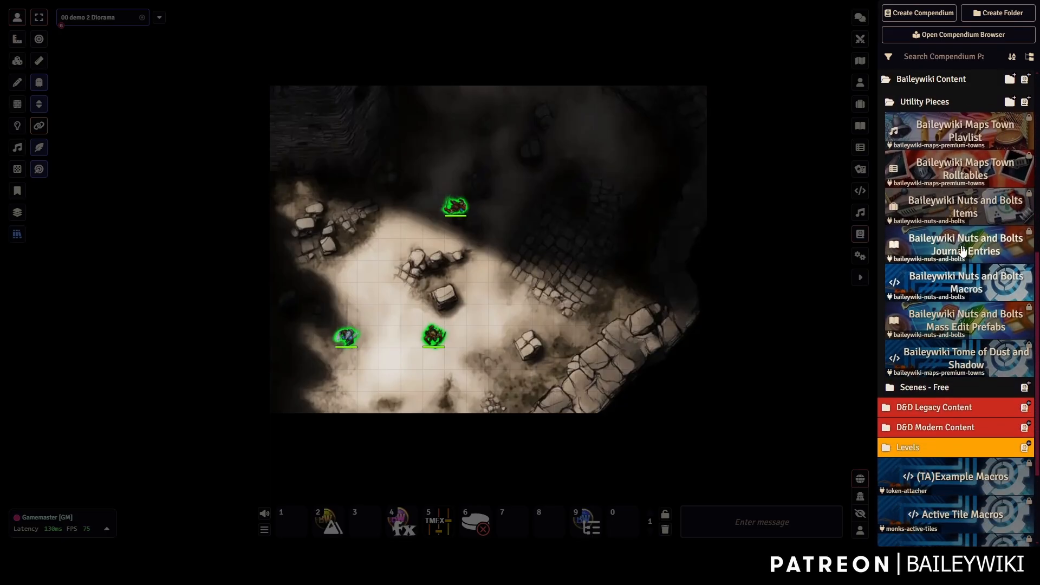
click(915, 389)
Scroll back to the top of the list, then open and close the Preset Browser.
scroll(940, 239, up, 2)
scroll(940, 239, up, 5)
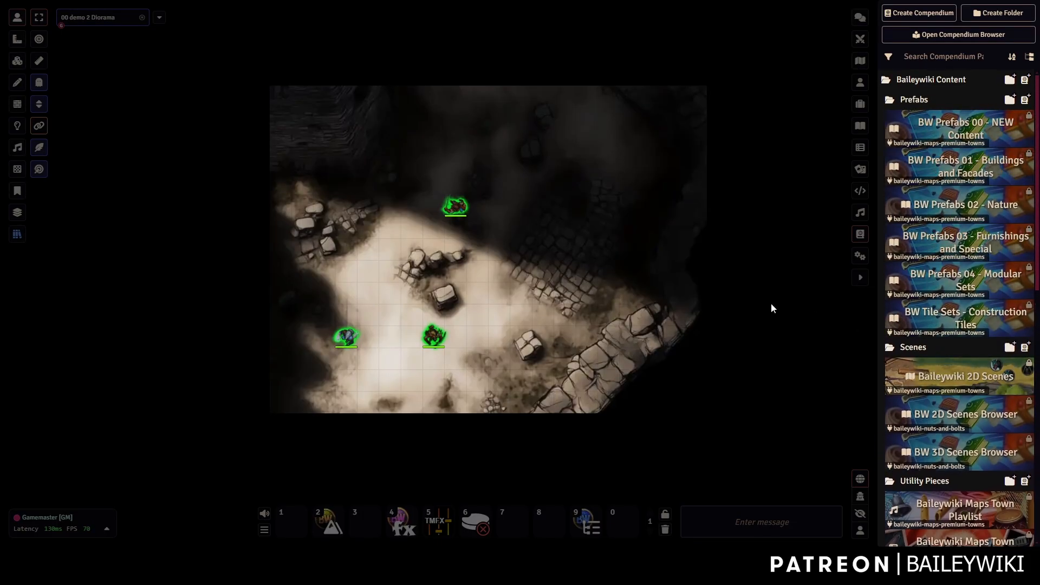
click(16, 235)
click(611, 41)
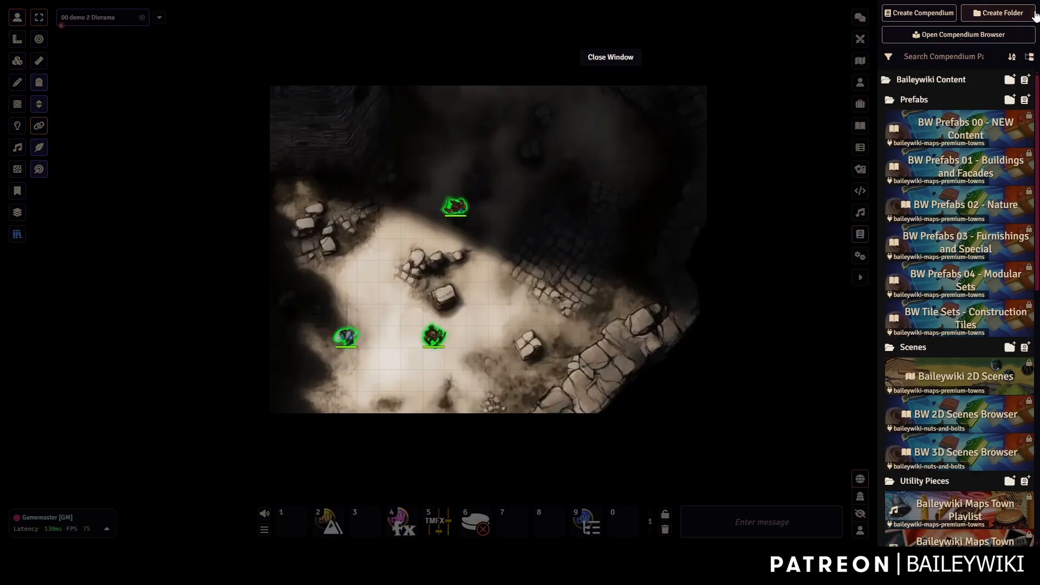
Turn Hide Preset Compendiums back on in the Baileywiki Mass Edit settings and save.
click(860, 256)
click(973, 173)
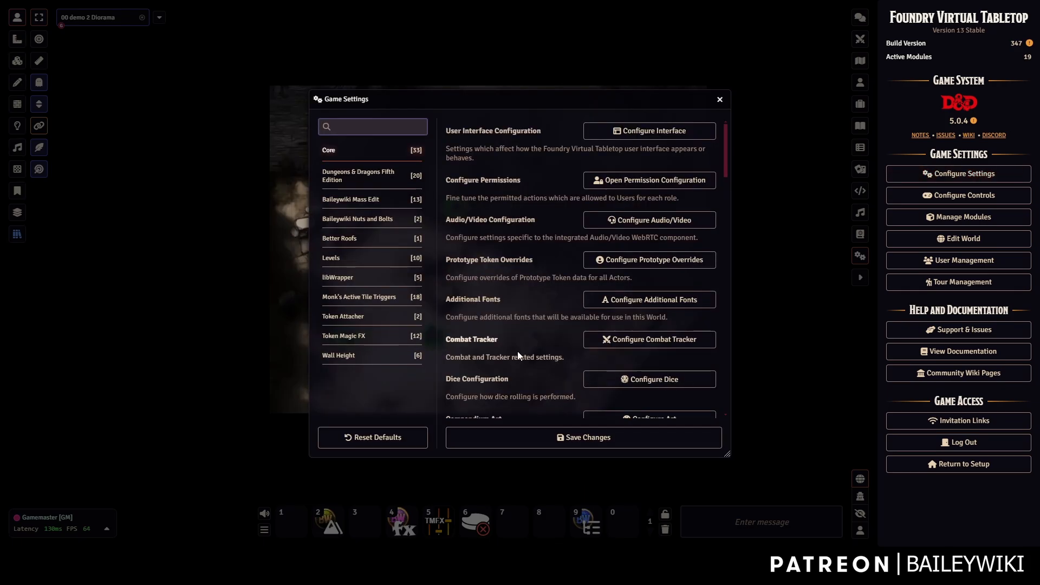
click(350, 199)
scroll(580, 303, down, 5)
click(710, 396)
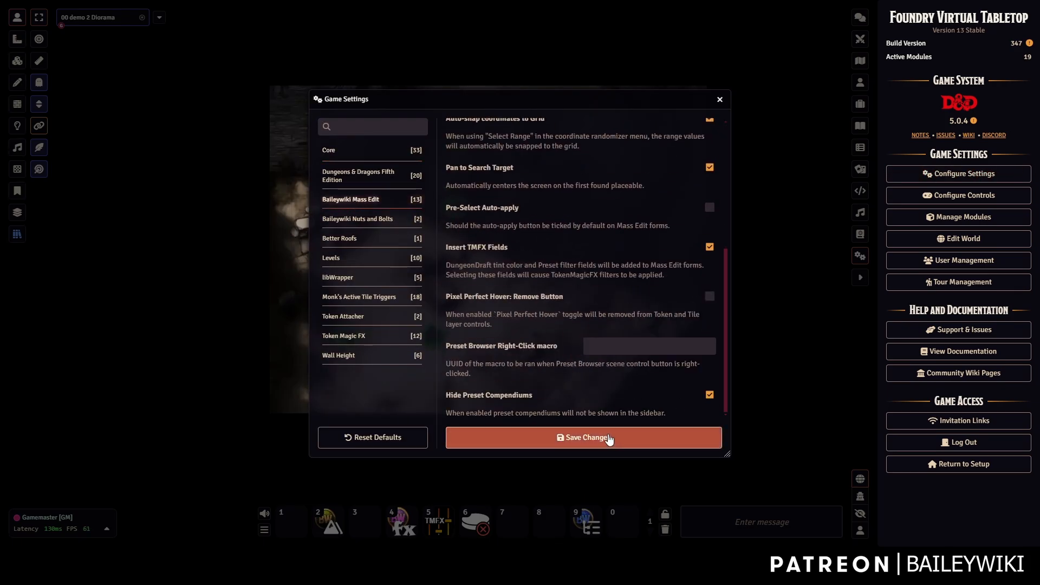
click(602, 436)
Collapse the Utility Pieces, Scenes, Prefabs and Baileywiki Content compendium folders.
click(860, 234)
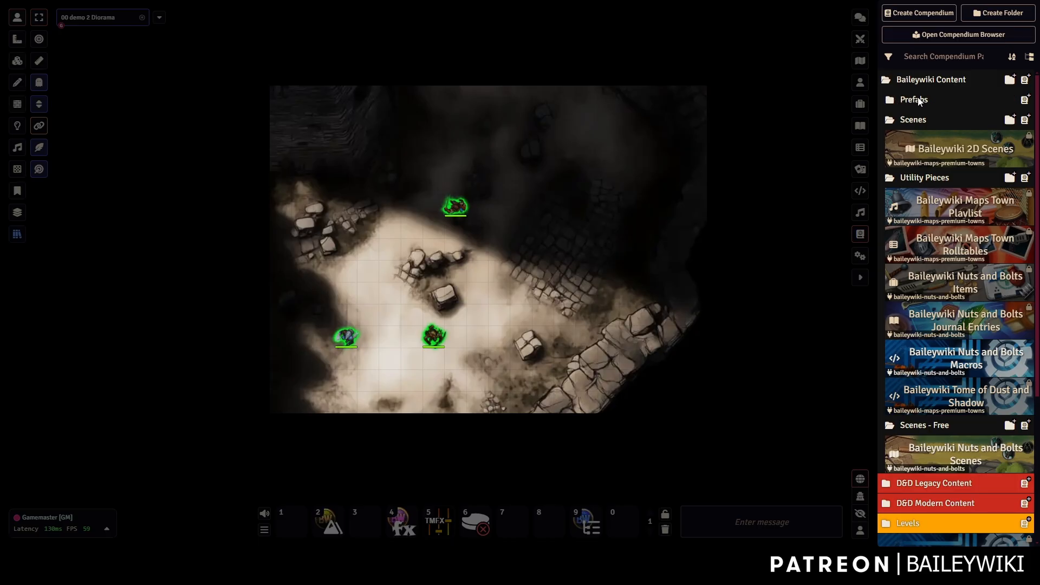
click(919, 121)
click(918, 123)
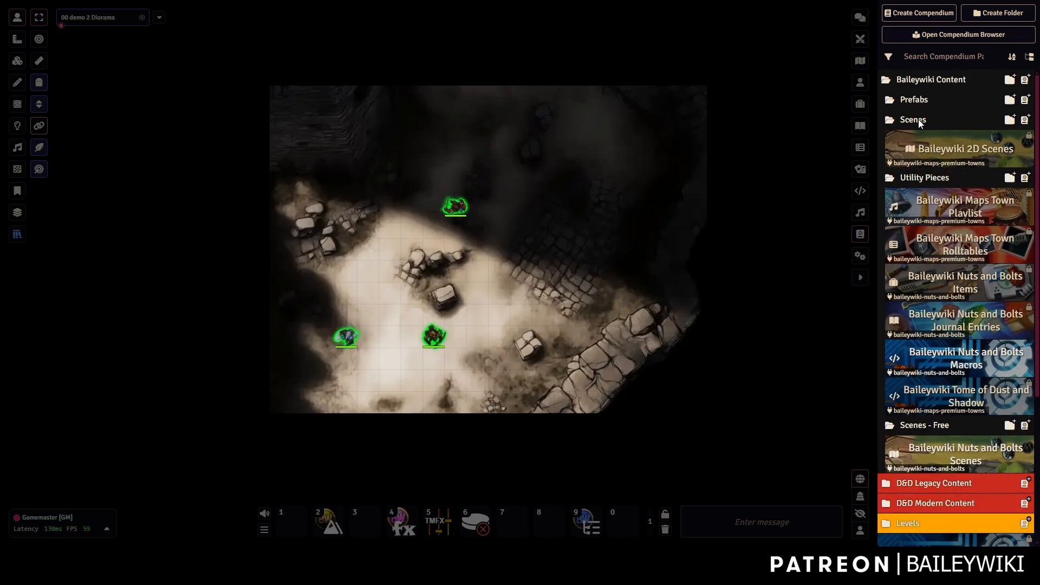
click(919, 175)
click(919, 174)
click(921, 180)
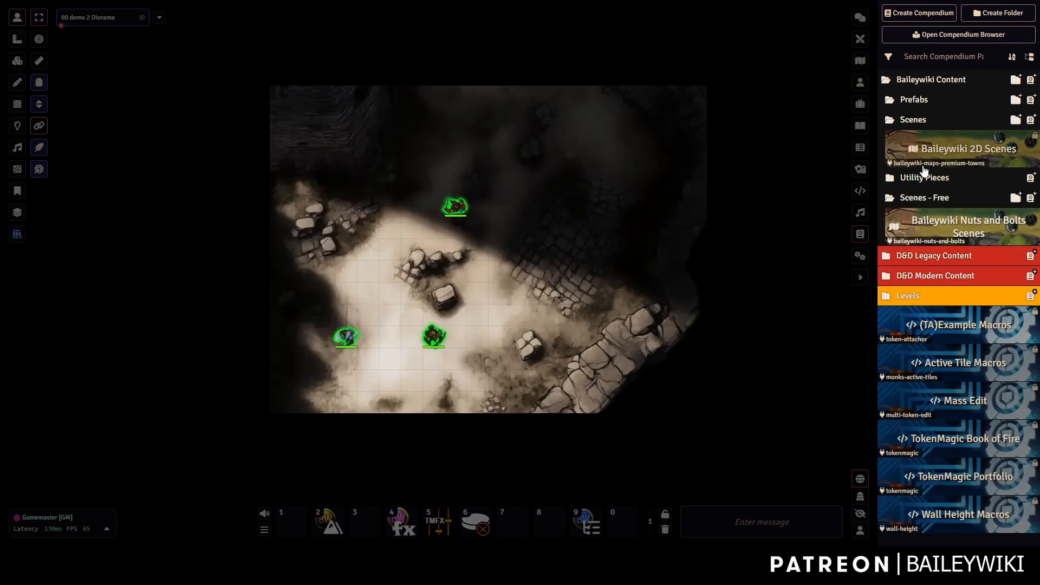
click(915, 122)
click(914, 99)
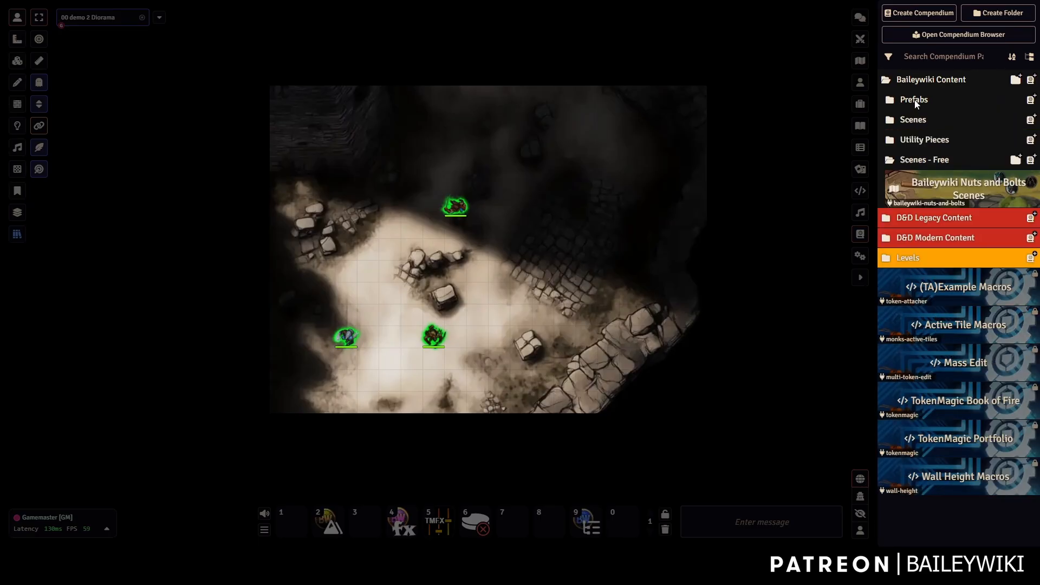
click(915, 79)
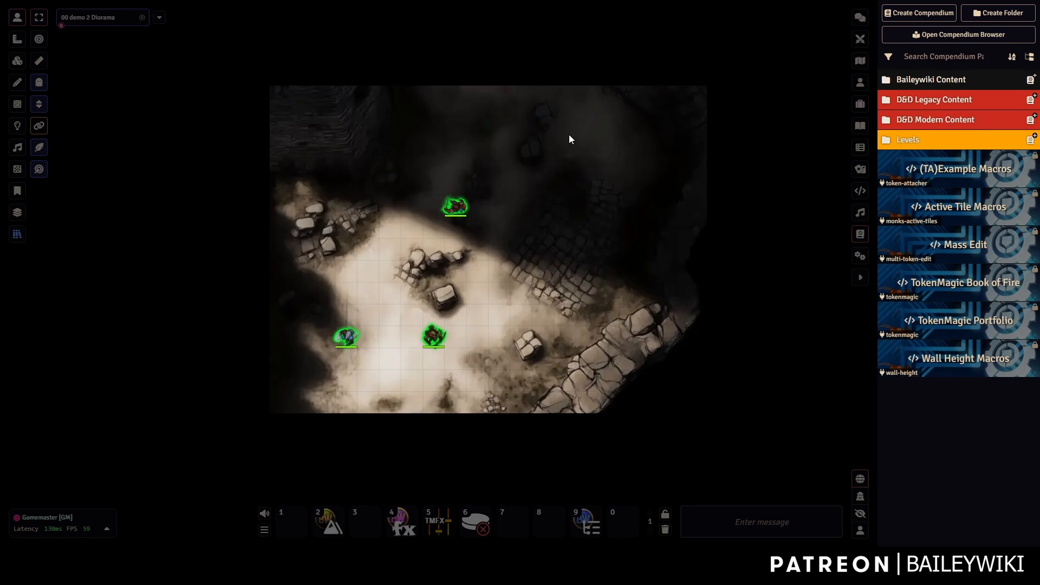
drag(578, 292, 652, 285)
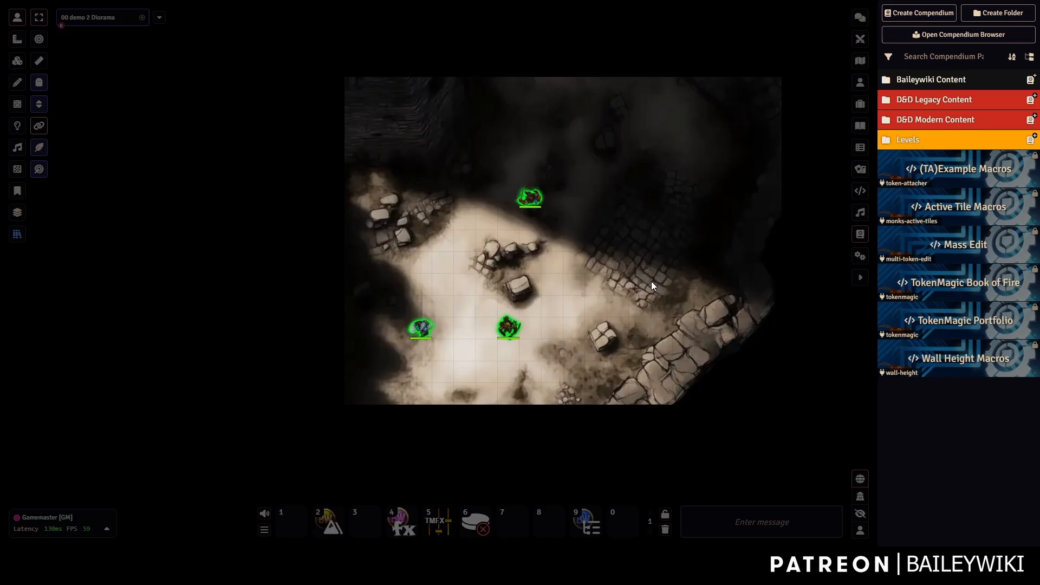
drag(666, 188, 636, 214)
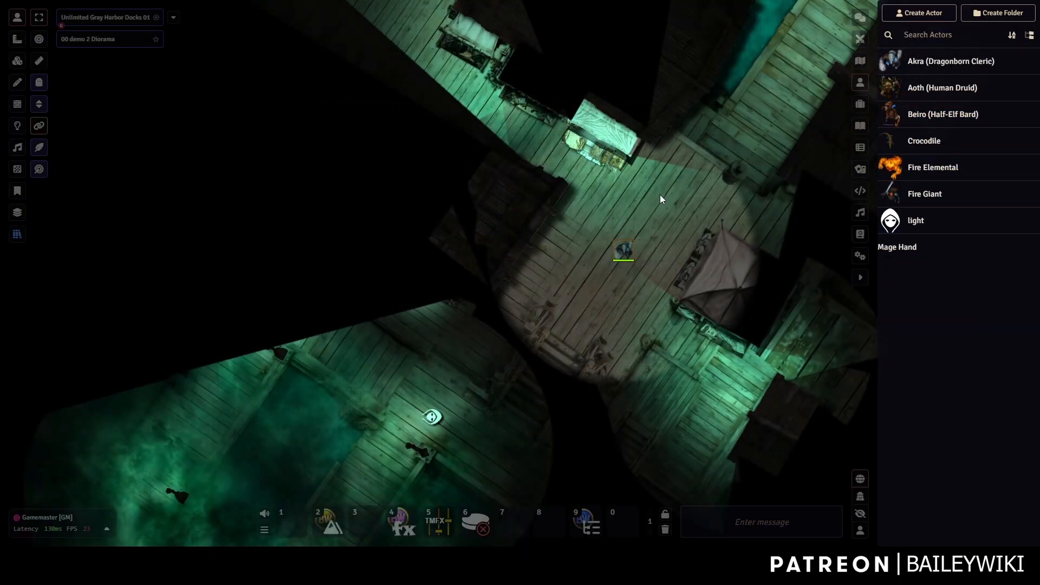
Walk the token down and left across the docks, then back up.
key(Down)
key(Down)
key(Left)
key(Left)
key(Left)
key(Left)
key(Left)
key(Left)
key(Left)
key(Left)
key(Left)
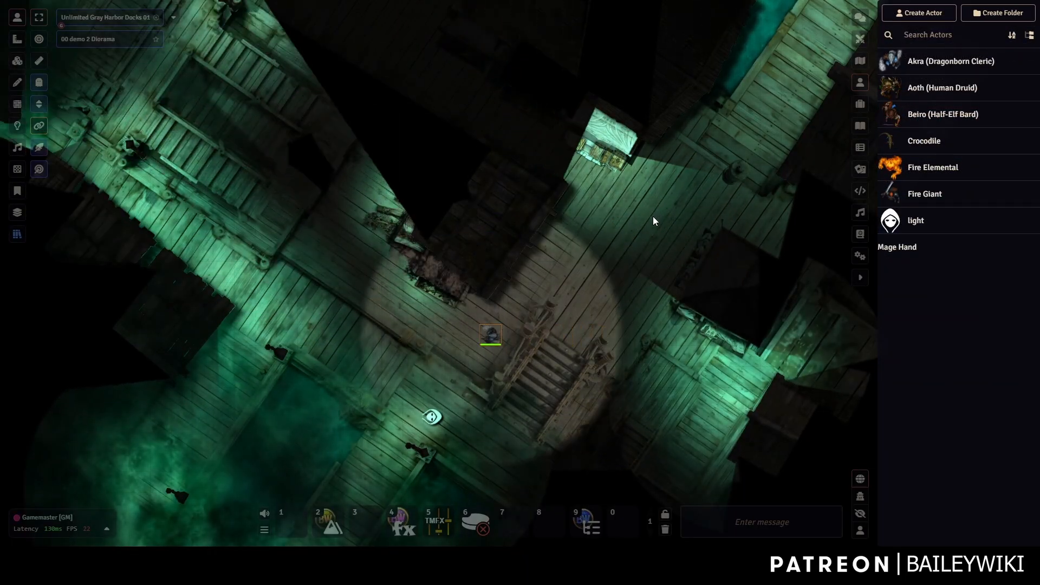
key(Left)
key(Left)
key(Left)
key(Left)
drag(583, 235, 689, 248)
key(Up)
key(Up)
key(Up)
key(Up)
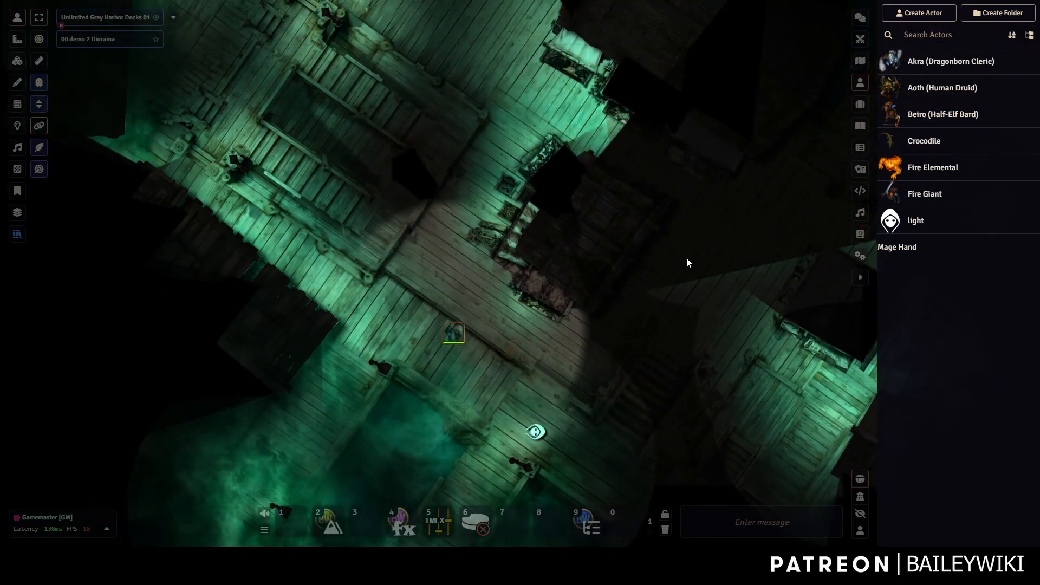
key(Up)
key(Up)
key(Up)
key(Up)
key(Up)
key(Right)
key(Right)
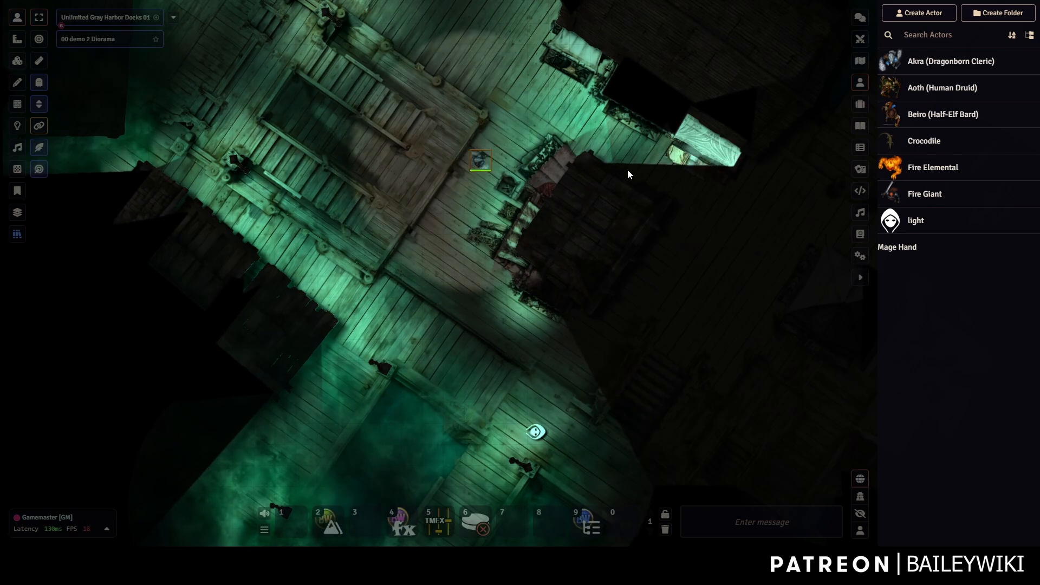
Walk the token further up the docks, then back down to a new spot.
key(Up)
key(Up)
key(Up)
key(Up)
drag(623, 161, 616, 267)
key(Up)
key(Left)
key(Left)
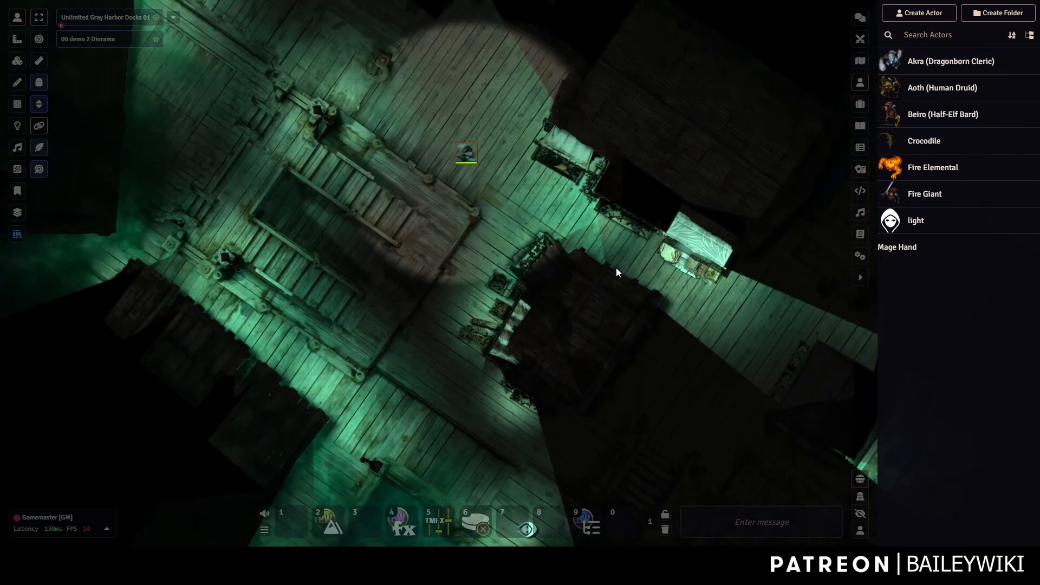
key(Right)
key(Right)
key(Down)
key(Down)
key(Down)
key(Down)
key(Down)
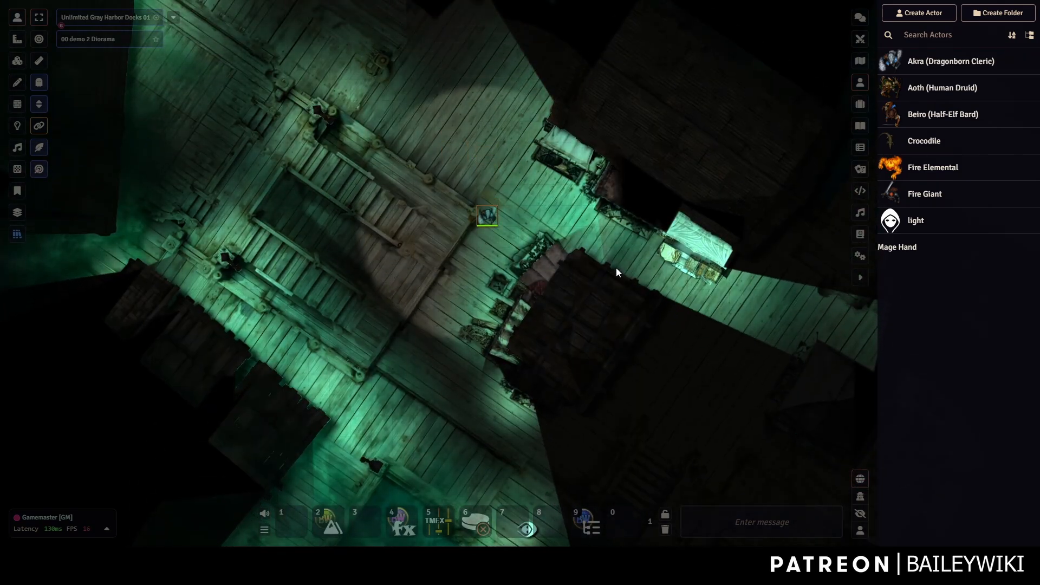
key(Down)
key(Down)
key(Down)
key(Down)
key(Down)
key(Down)
key(Down)
key(Down)
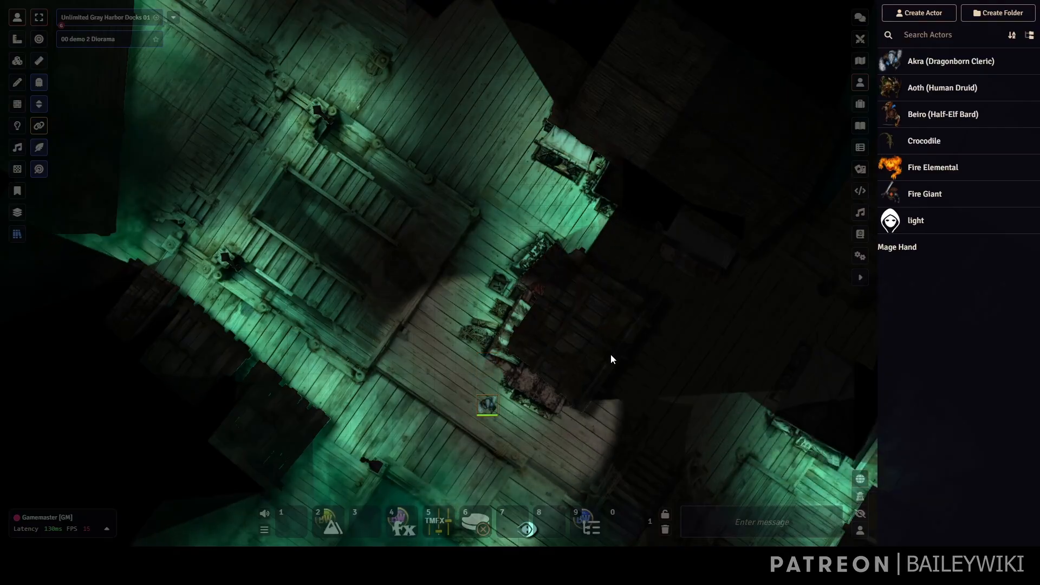